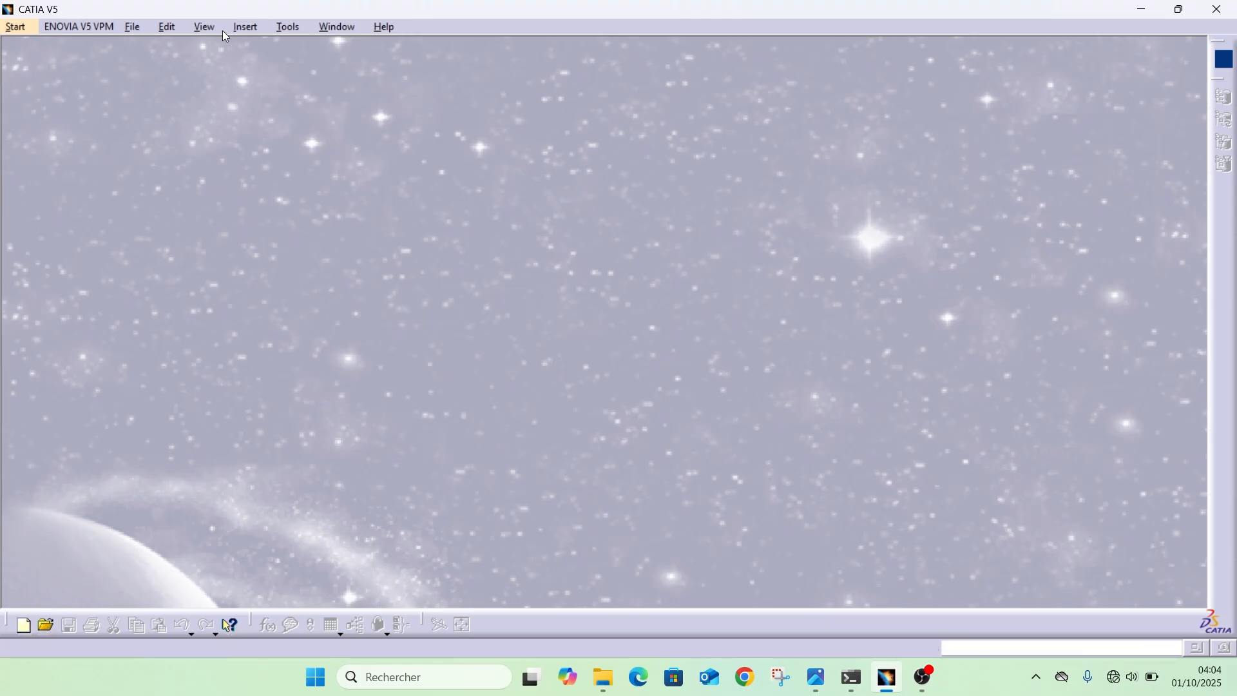
# Step: Create a new Part Design part named Part1 with hybrid design and a geometrical set enabled
pyautogui.click(15, 27)
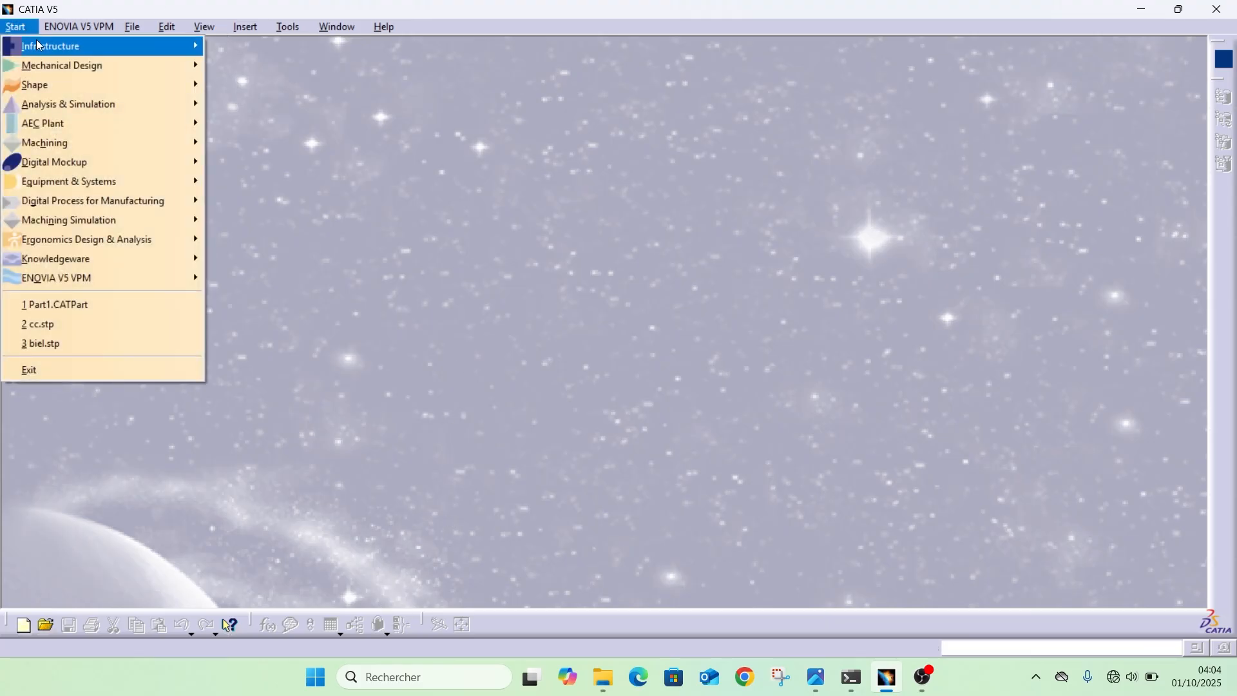
pyautogui.moveTo(43, 67)
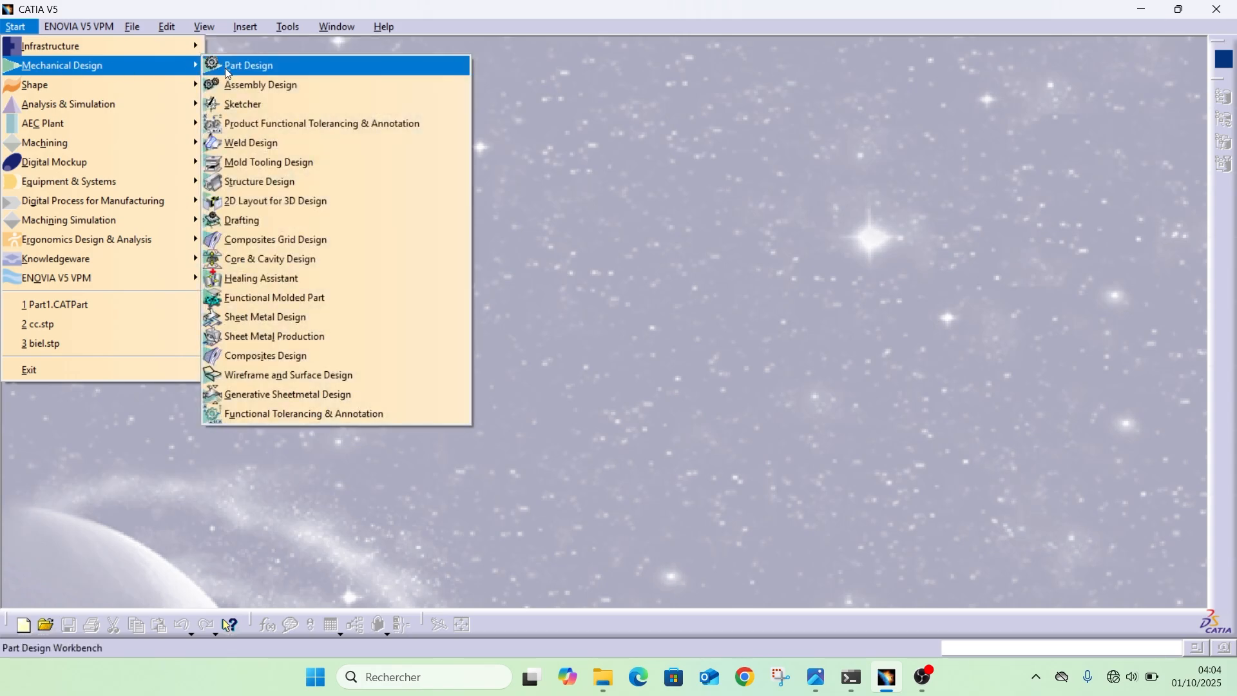
pyautogui.click(227, 67)
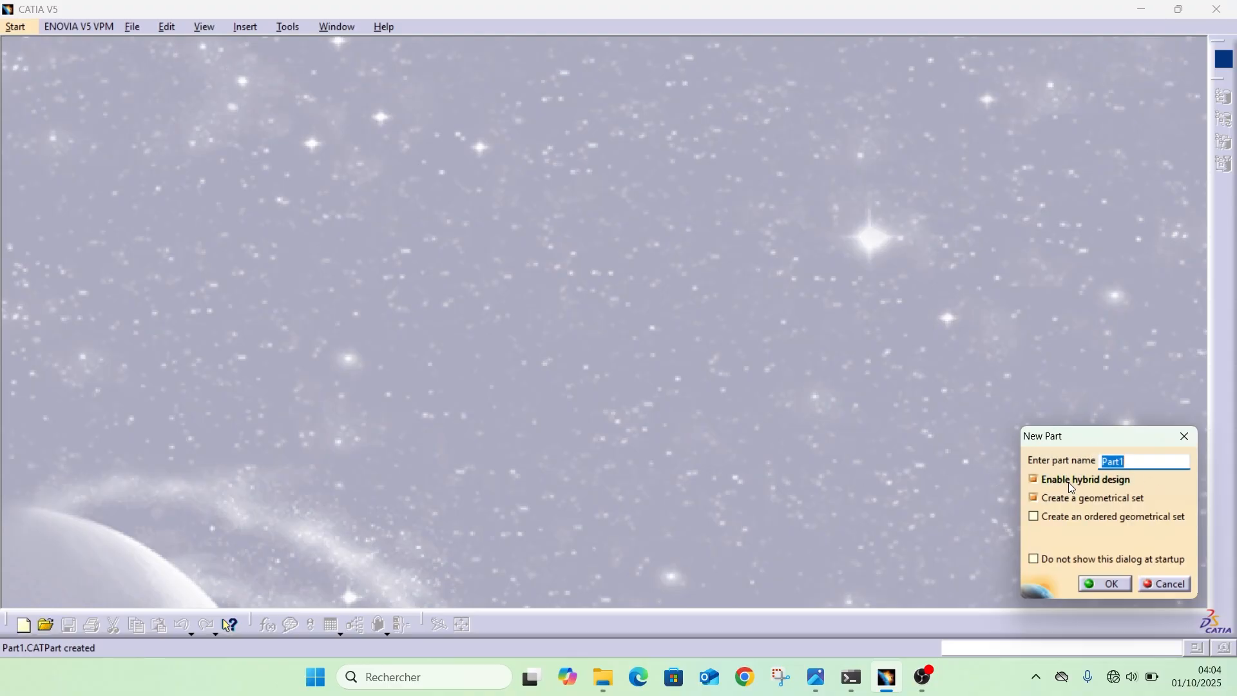
pyautogui.moveTo(1069, 475)
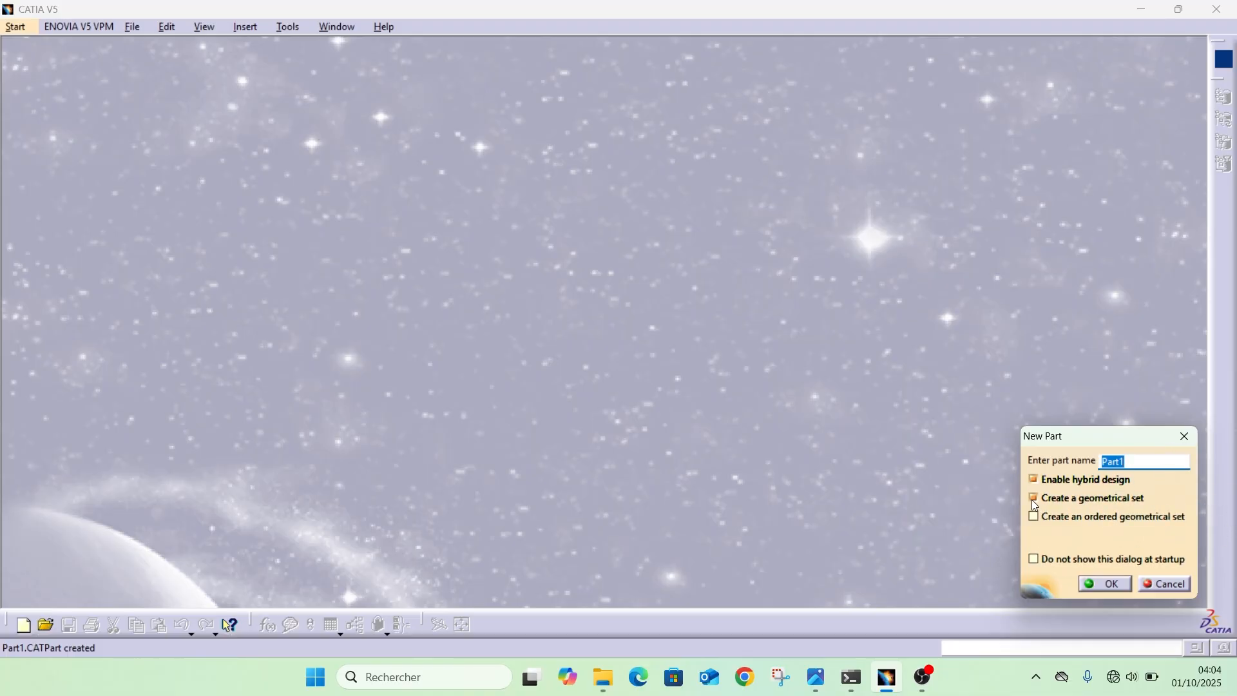
pyautogui.click(1111, 587)
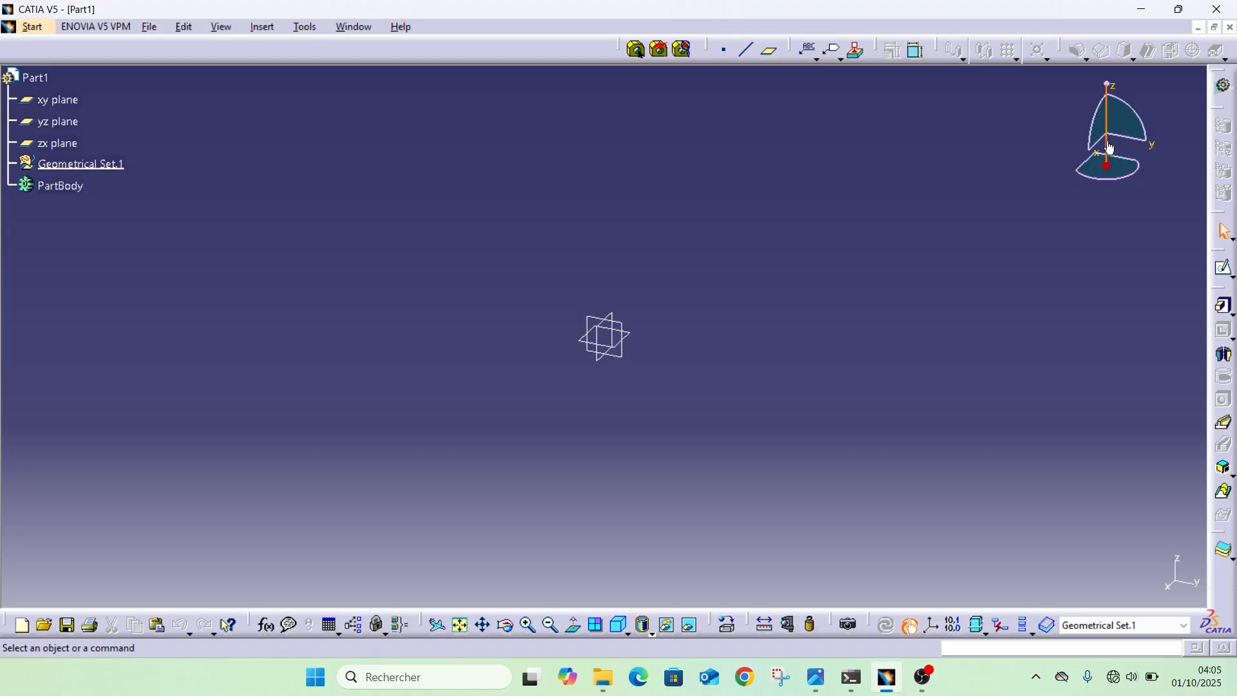
# Step: Reorient the view of the three reference planes with the compass
pyautogui.moveTo(1111, 149); pyautogui.dragTo(1138, 184)
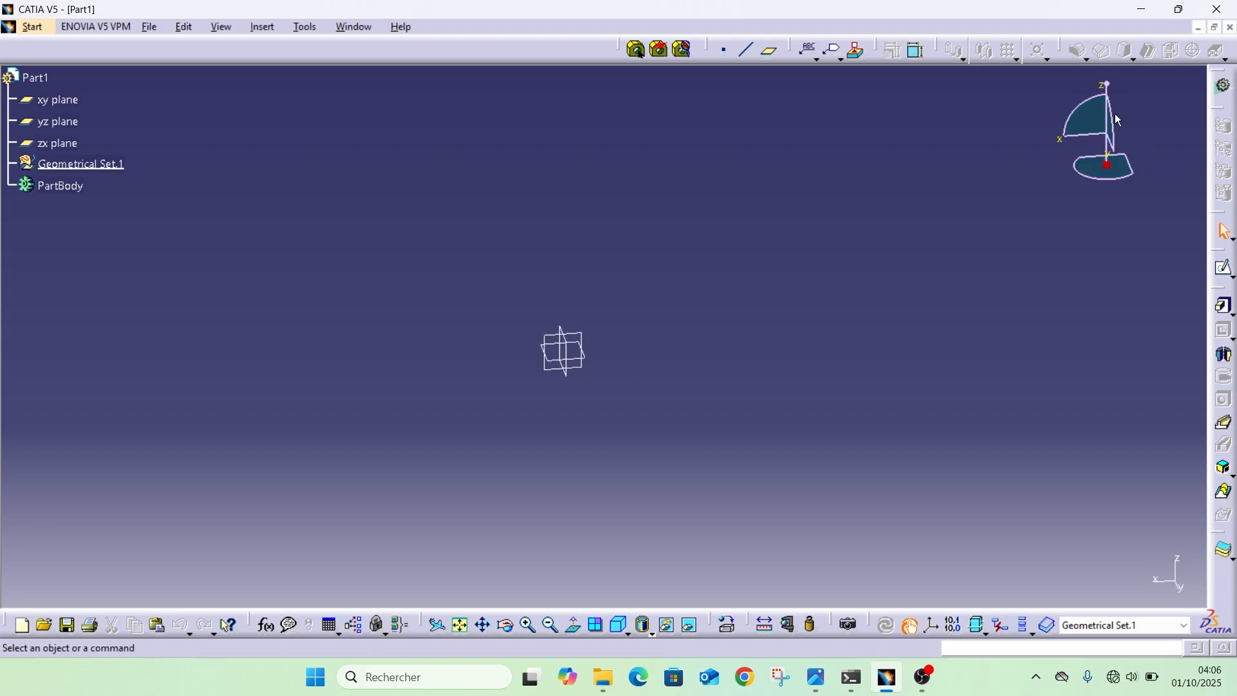
pyautogui.moveTo(1119, 120)
pyautogui.mouseDown()
pyautogui.moveTo(1117, 75)
pyautogui.moveTo(1113, 221)
pyautogui.moveTo(1110, 91)
pyautogui.moveTo(1110, 113)
pyautogui.moveTo(1089, 111)
pyautogui.moveTo(1104, 95)
pyautogui.moveTo(1067, 170)
pyautogui.moveTo(1098, 125)
pyautogui.moveTo(1093, 98)
pyautogui.moveTo(1063, 119)
pyautogui.moveTo(1089, 103)
pyautogui.moveTo(1084, 120)
pyautogui.moveTo(1107, 139)
pyautogui.mouseUp()
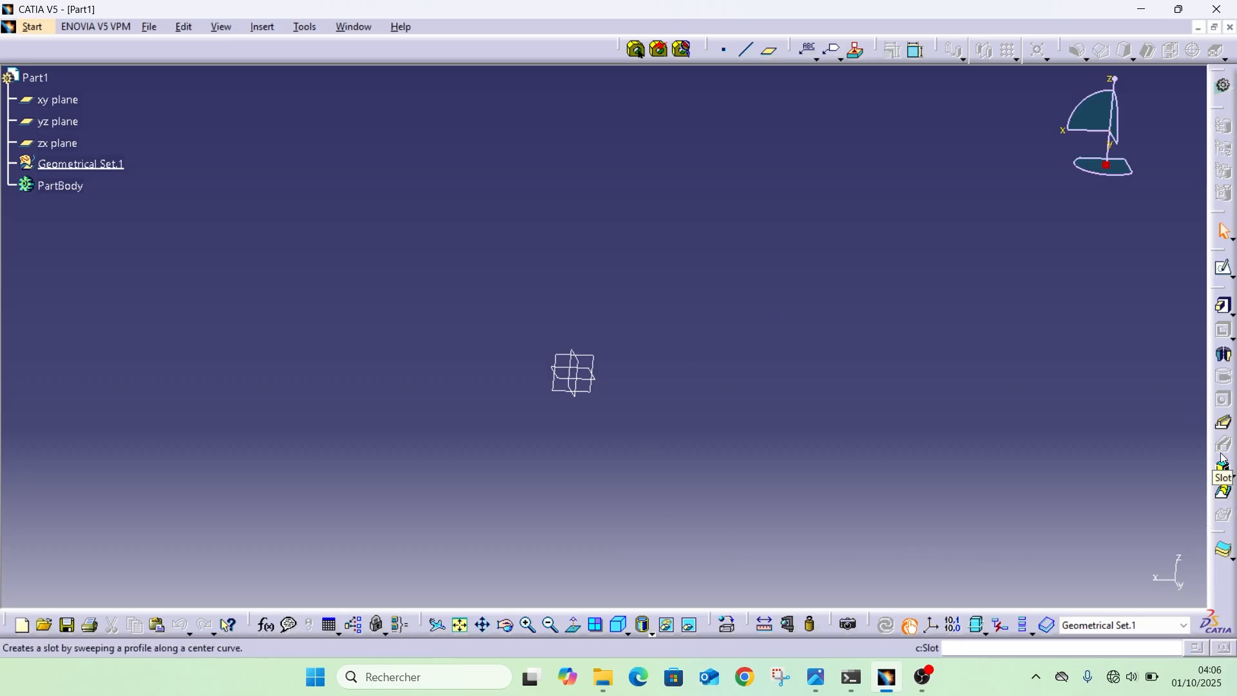
# Step: Consult the mouse-controls image maxresdefault.jpg and select the zx plane in the 3D view
pyautogui.click(816, 681)
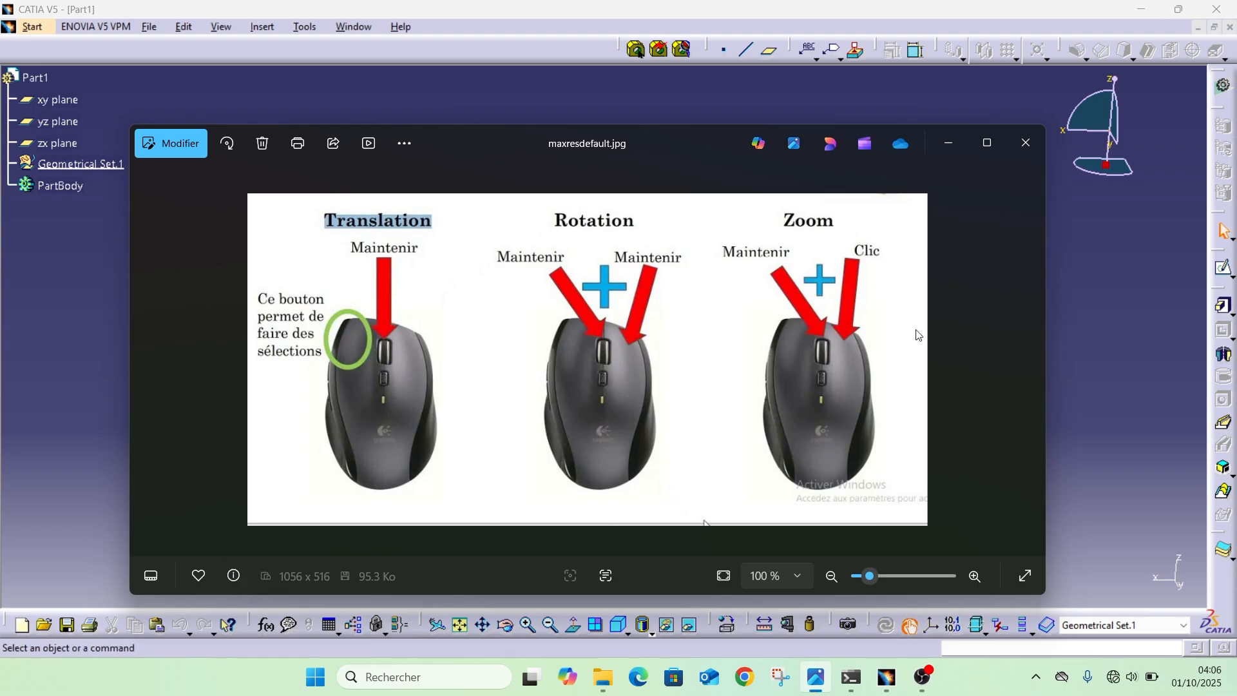
pyautogui.click(948, 154)
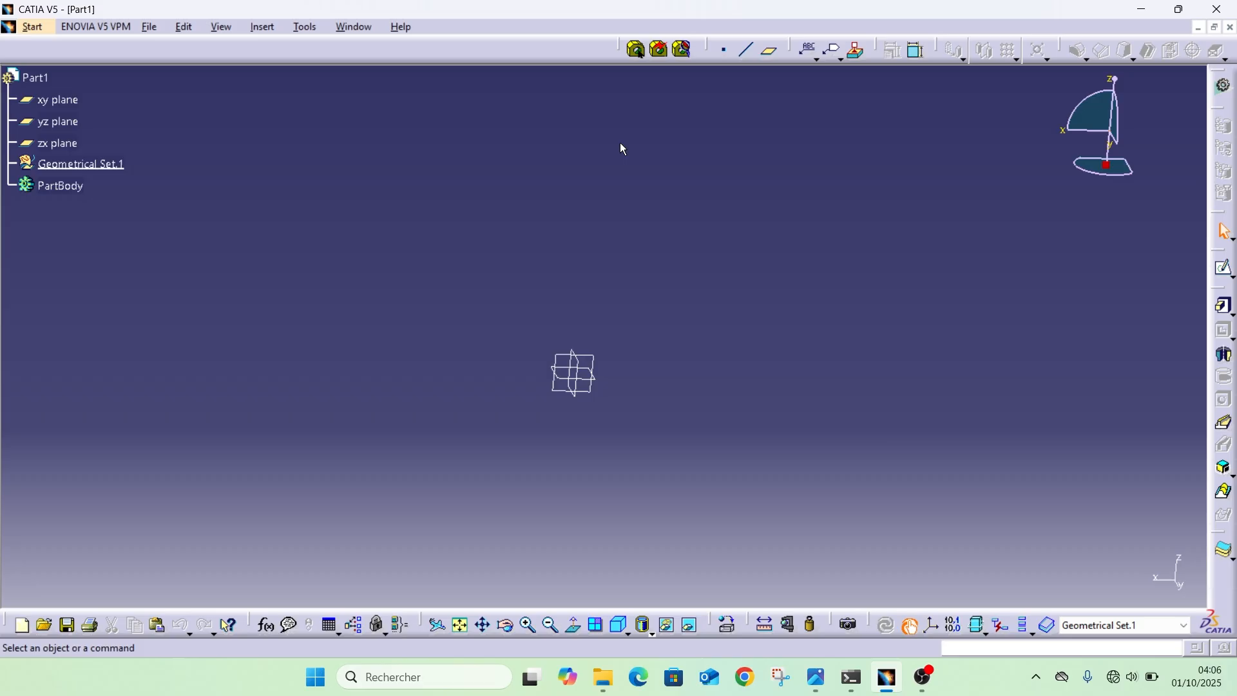
pyautogui.click(748, 51)
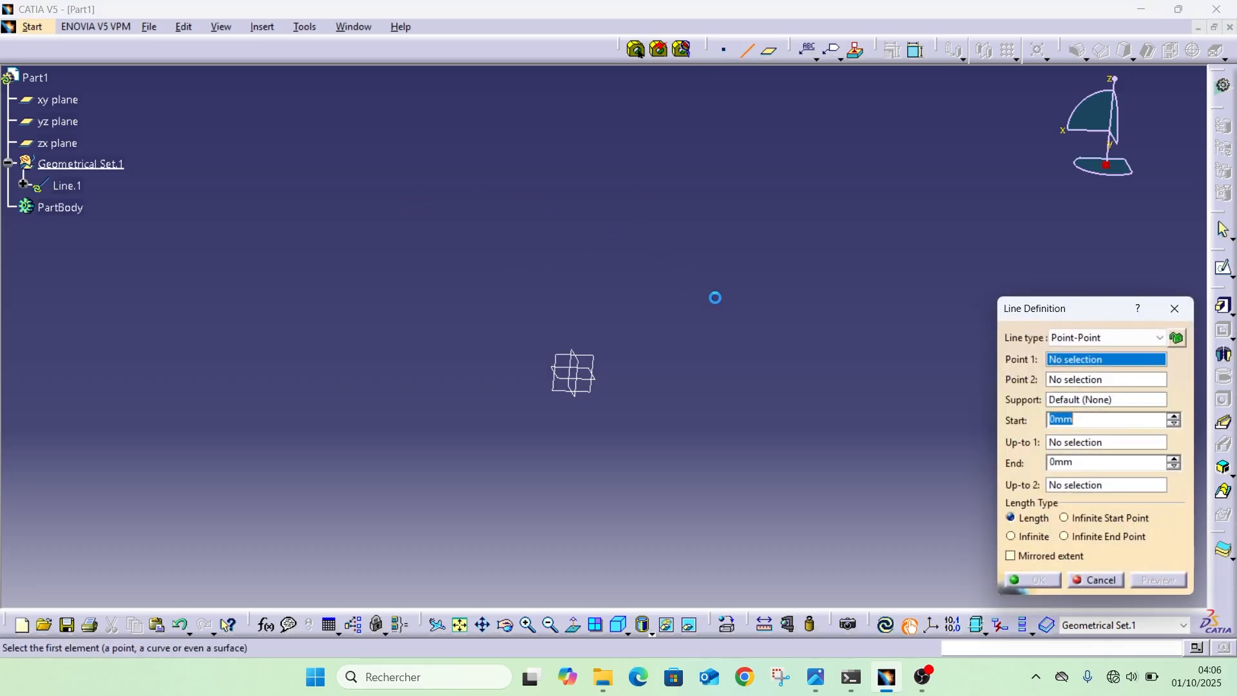
pyautogui.click(1175, 309)
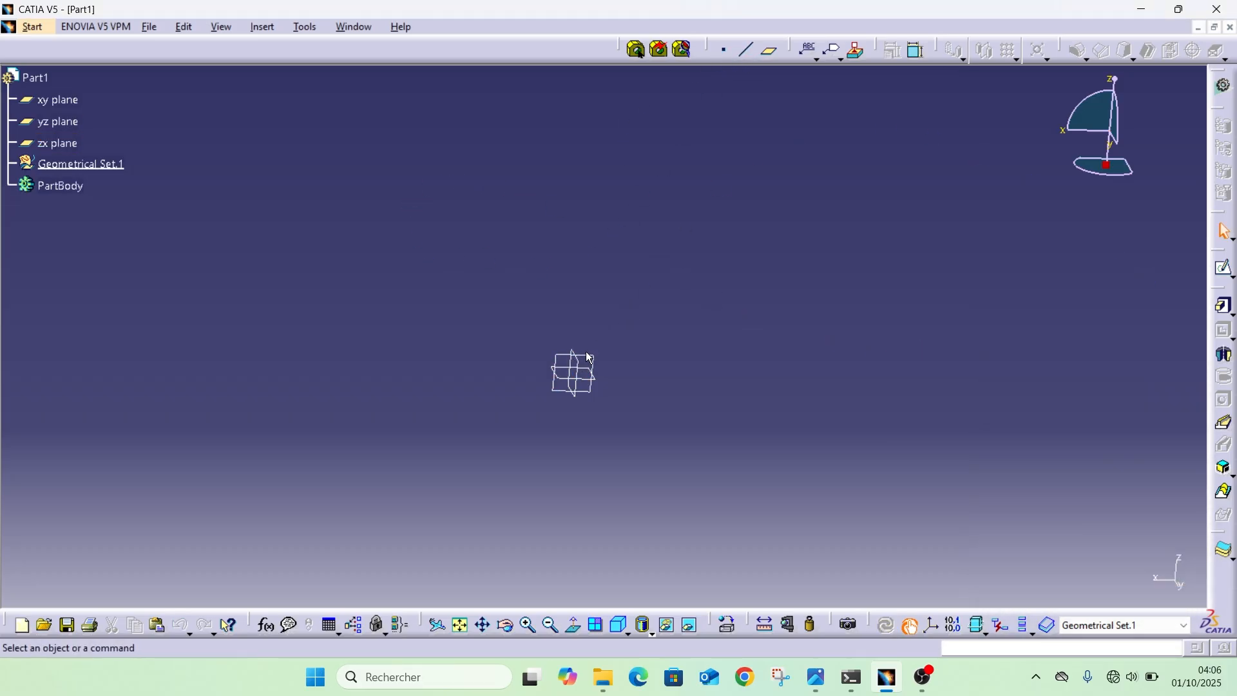
pyautogui.click(591, 358)
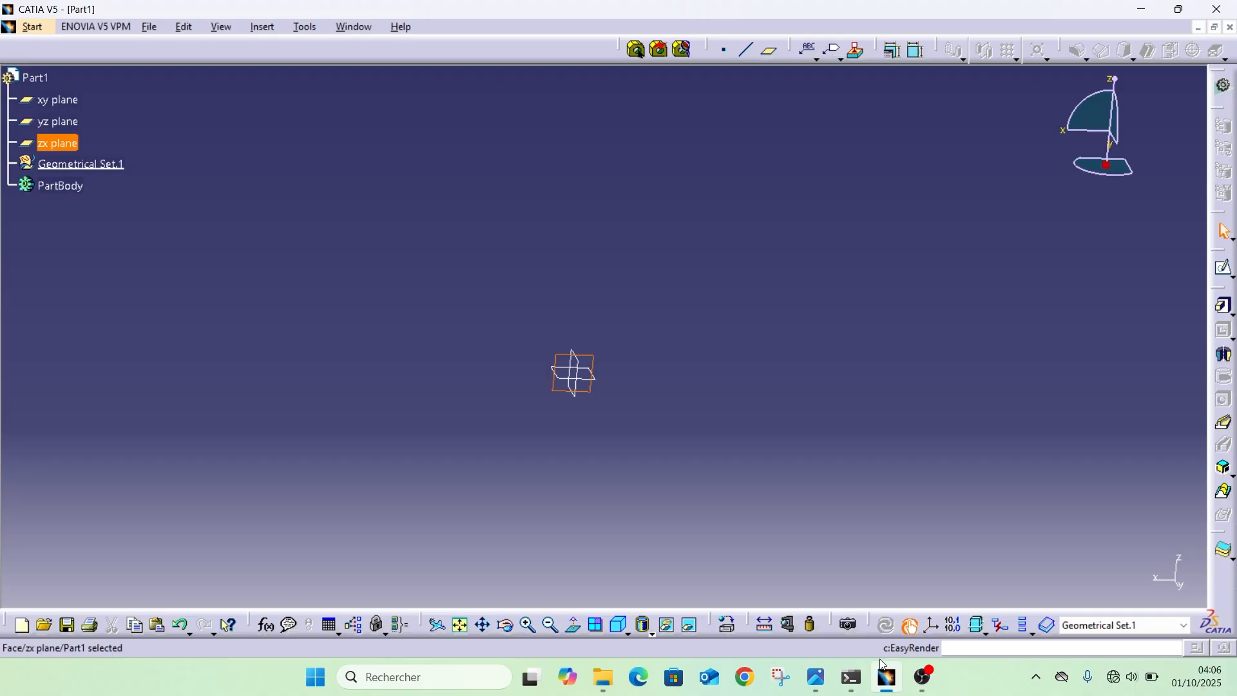
# Step: Check the translation control in the mouse-controls image, pan the reference planes and clear the plane selection
pyautogui.moveTo(817, 682)
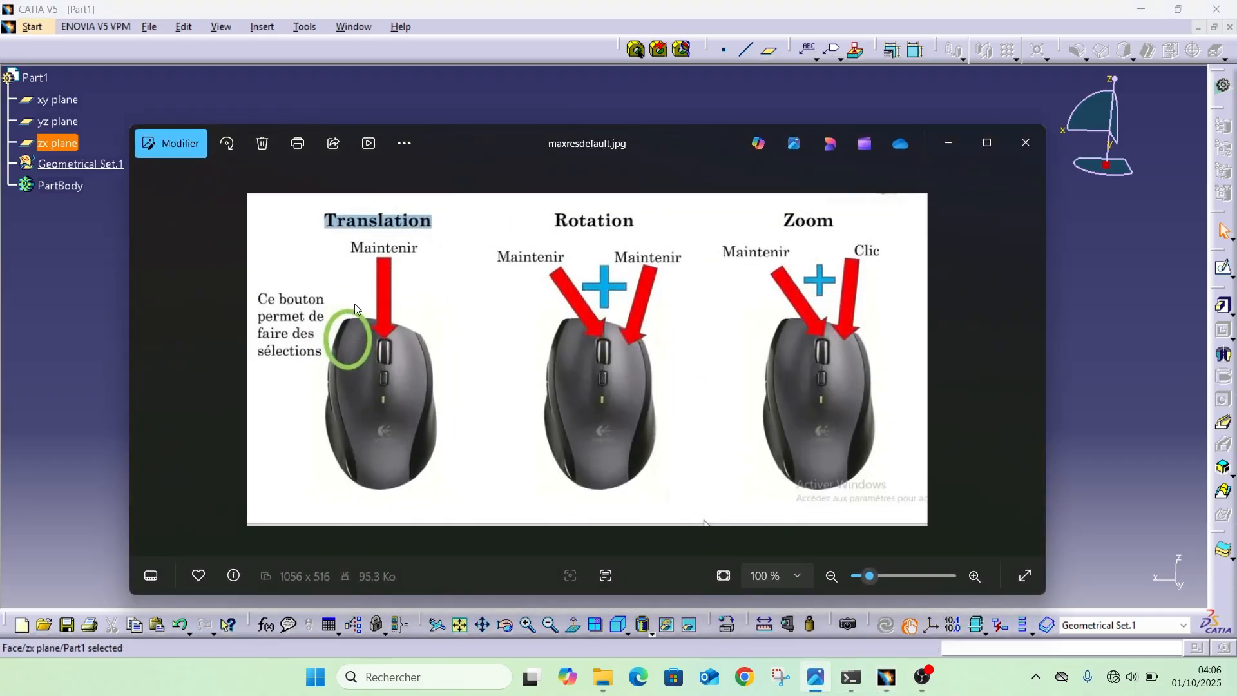
pyautogui.click(948, 142)
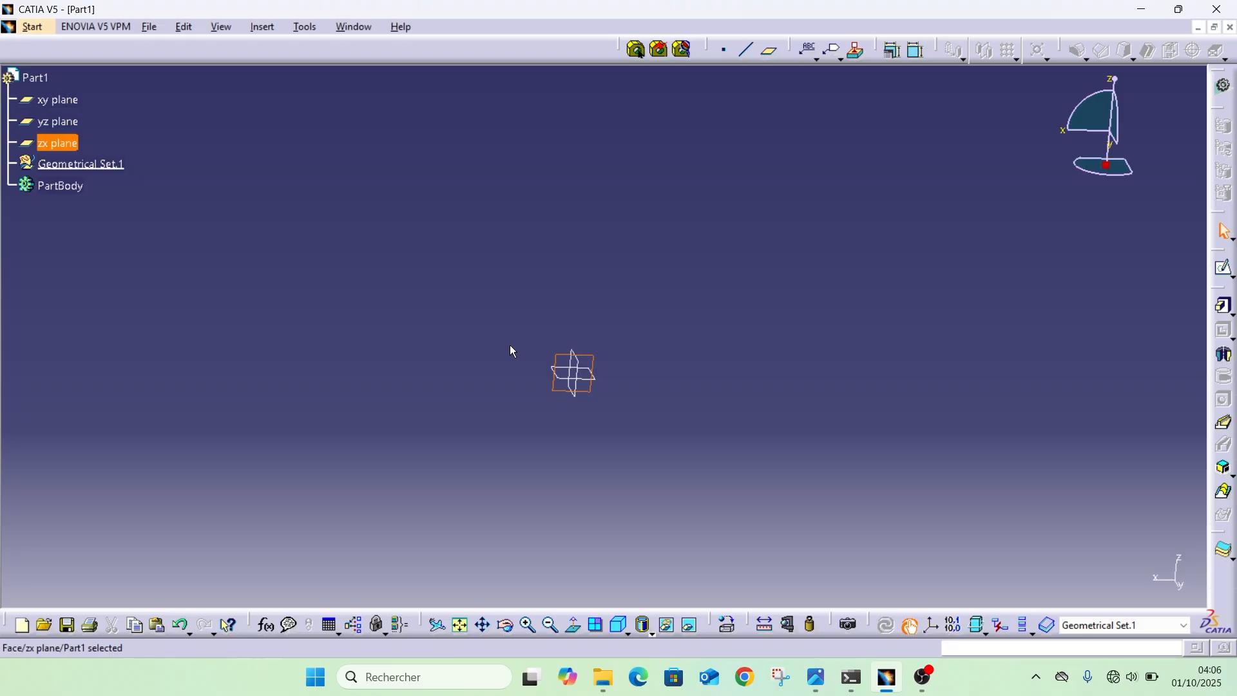
pyautogui.moveTo(513, 351)
pyautogui.mouseDown(button='middle')
pyautogui.moveTo(461, 347)
pyautogui.moveTo(766, 351)
pyautogui.moveTo(347, 320)
pyautogui.moveTo(578, 323)
pyautogui.moveTo(298, 290)
pyautogui.moveTo(549, 312)
pyautogui.moveTo(500, 316)
pyautogui.mouseUp(button='middle')
pyautogui.click(528, 410)
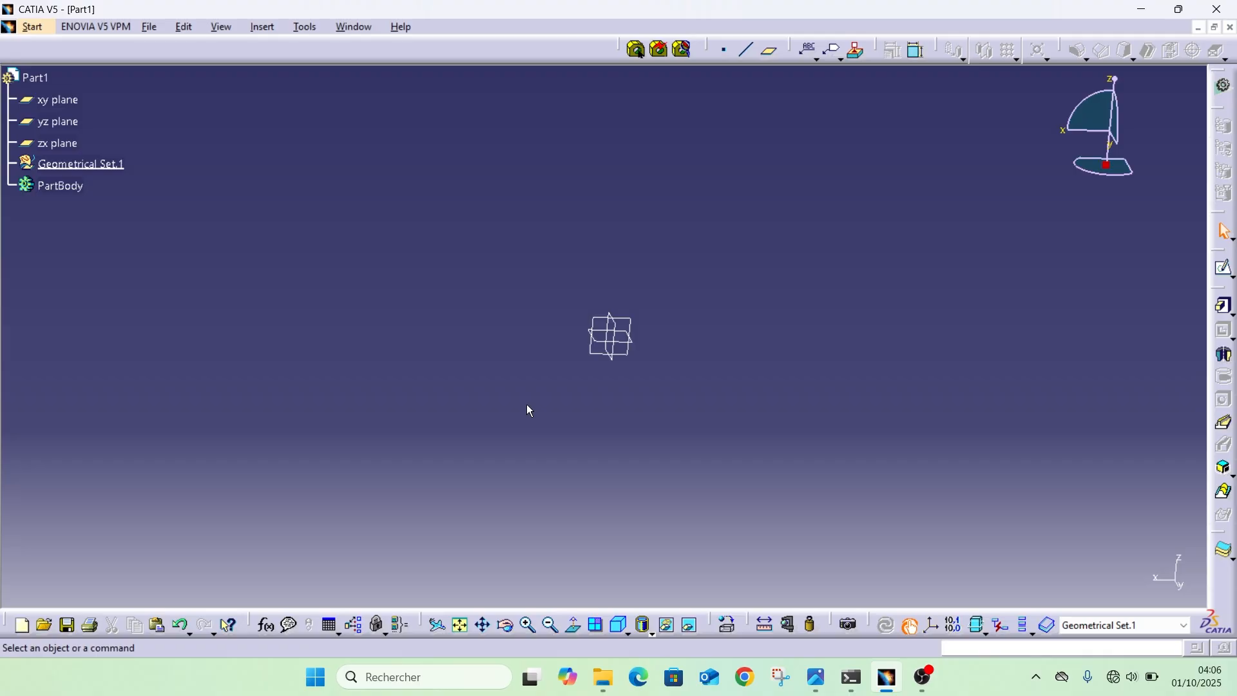
# Step: Check the rotation control in the mouse-controls image and rotate the view of the reference planes
pyautogui.click(815, 690)
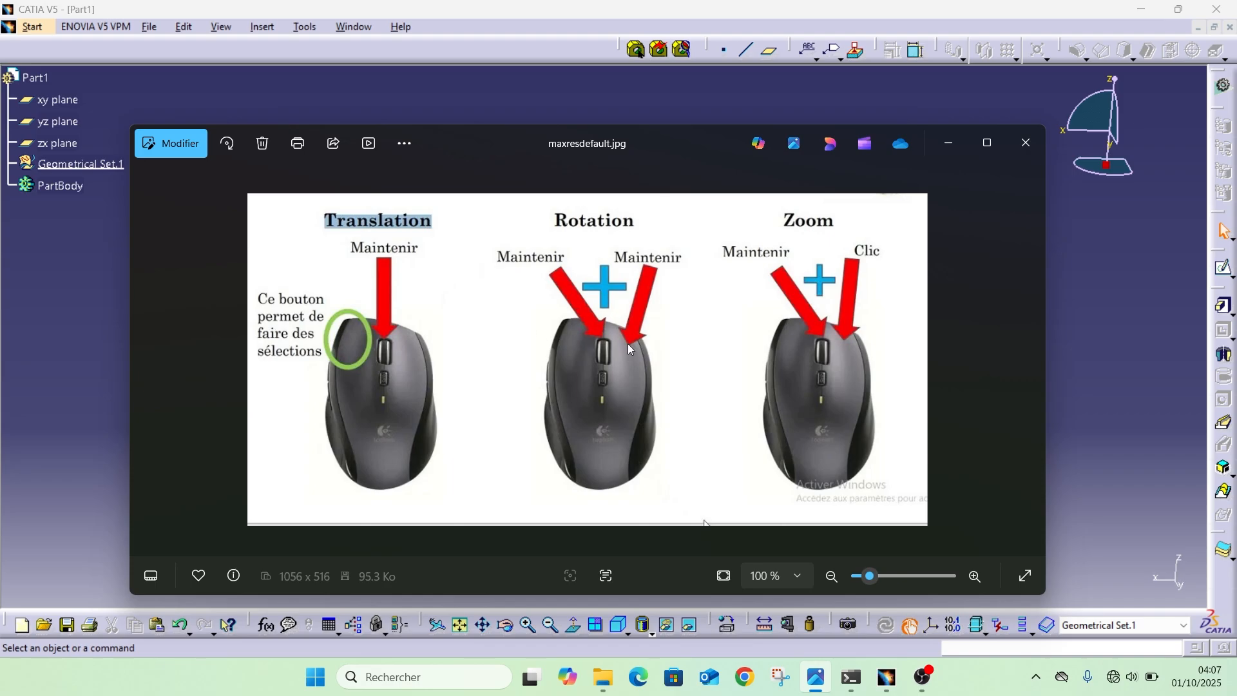
pyautogui.click(951, 145)
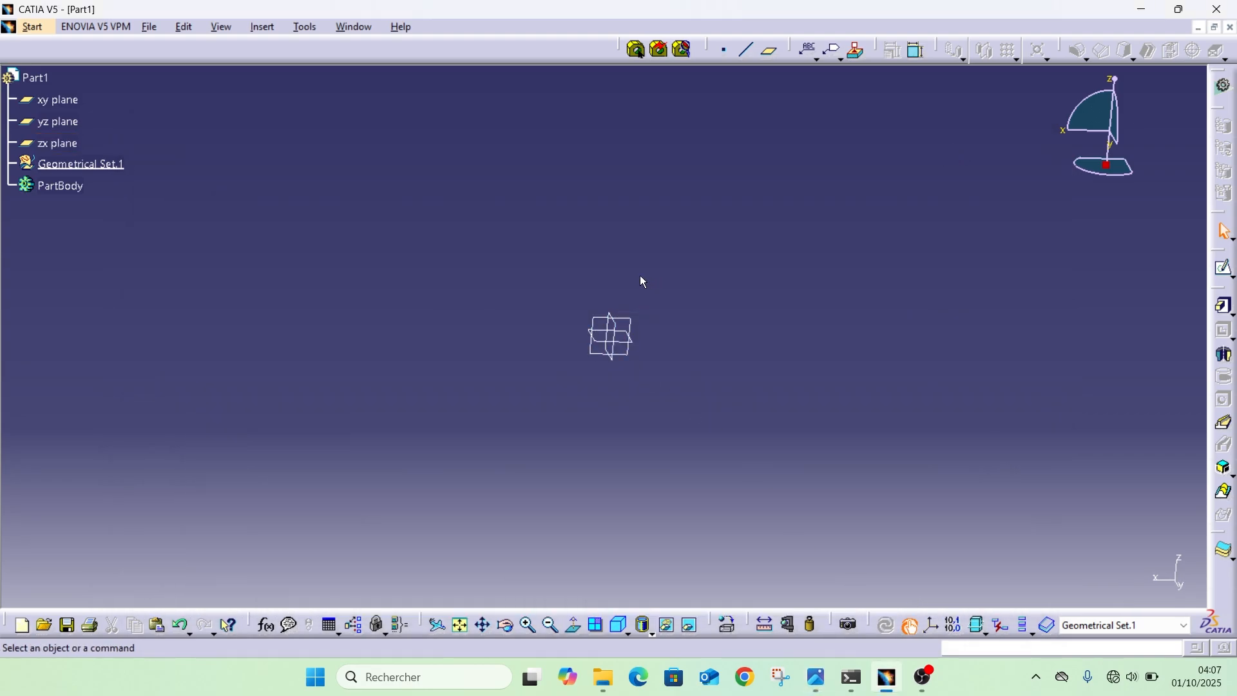
pyautogui.moveTo(640, 276); pyautogui.dragTo(639, 275, button='middle')
pyautogui.moveTo(640, 276); pyautogui.dragTo(641, 282, button='middle')
pyautogui.moveTo(641, 281); pyautogui.dragTo(623, 156, button='middle')
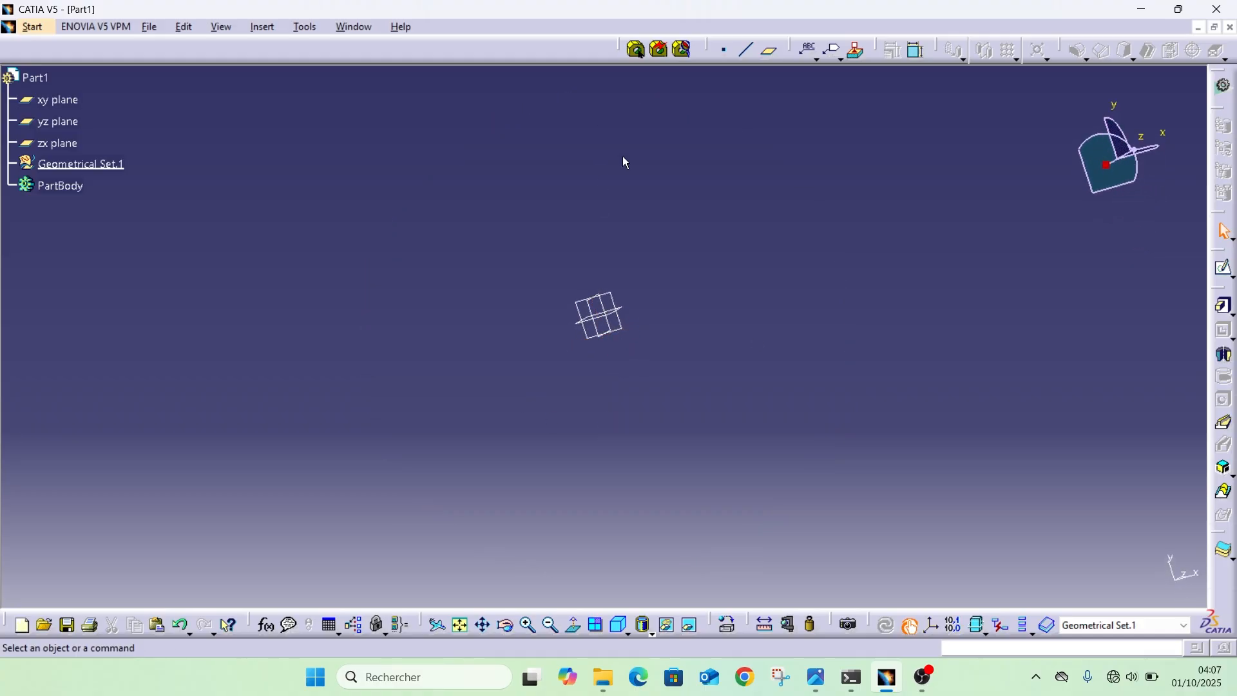
# Step: Check the zoom control in the mouse-controls image and try zooming on the reference planes
pyautogui.click(817, 676)
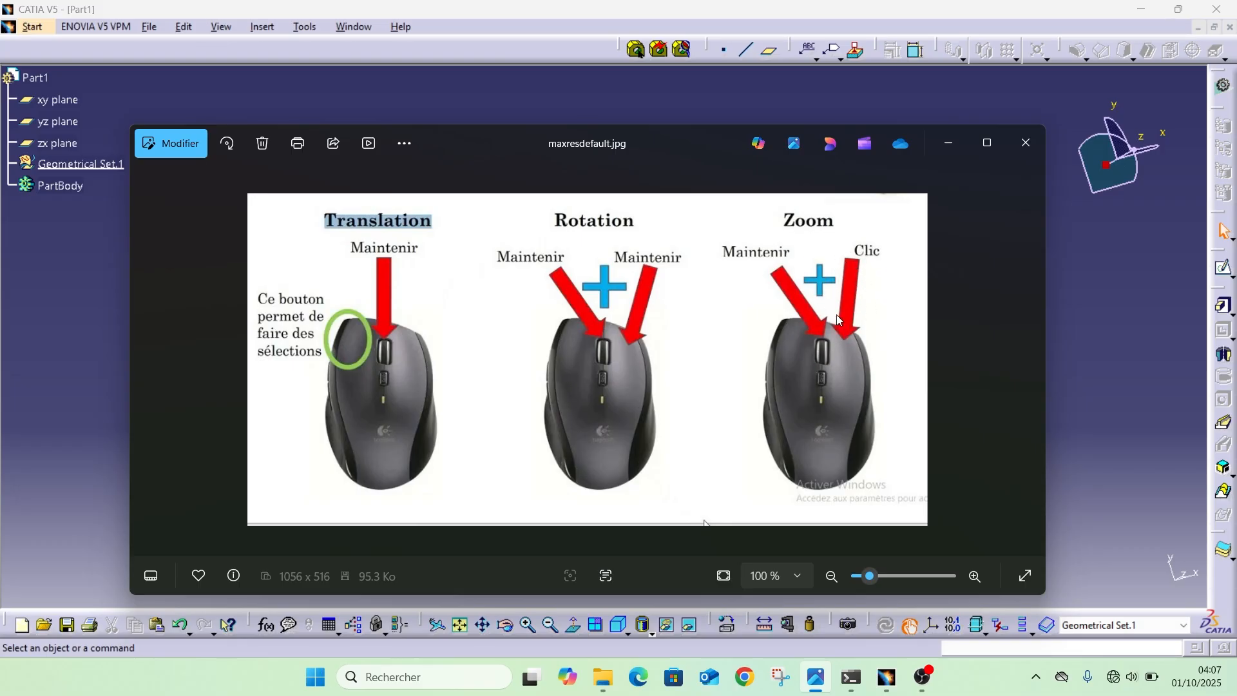
pyautogui.click(948, 149)
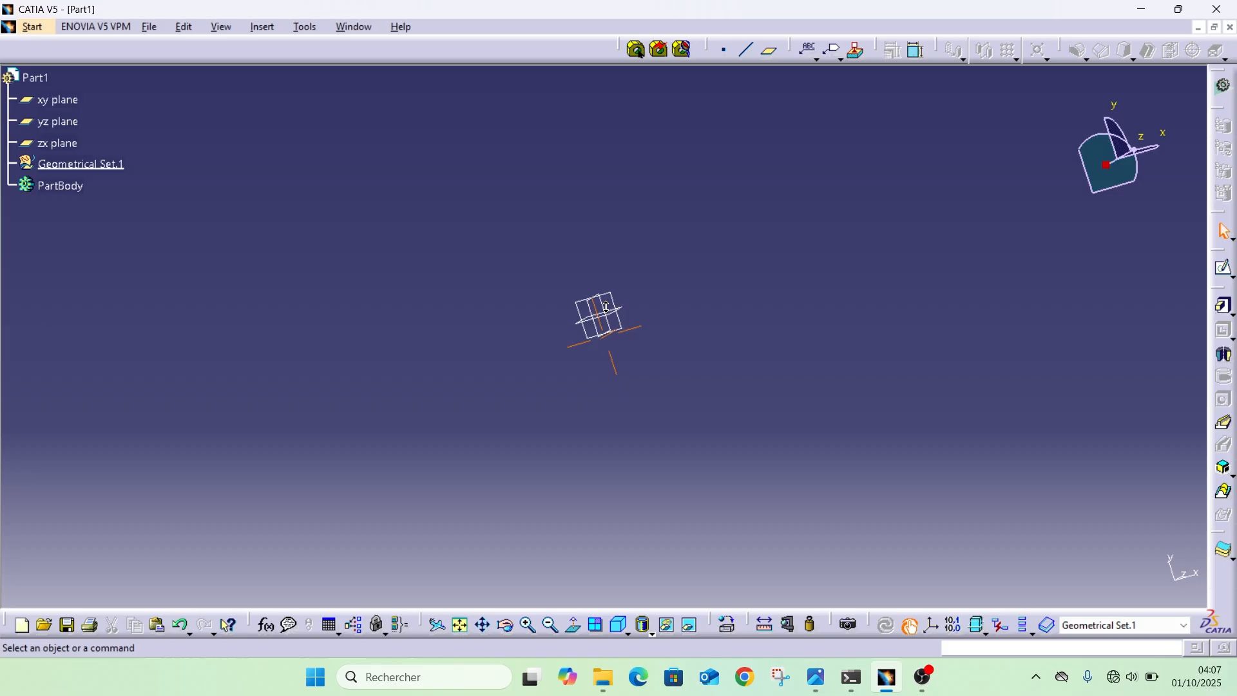
pyautogui.moveTo(606, 307); pyautogui.dragTo(567, 303, button='middle')
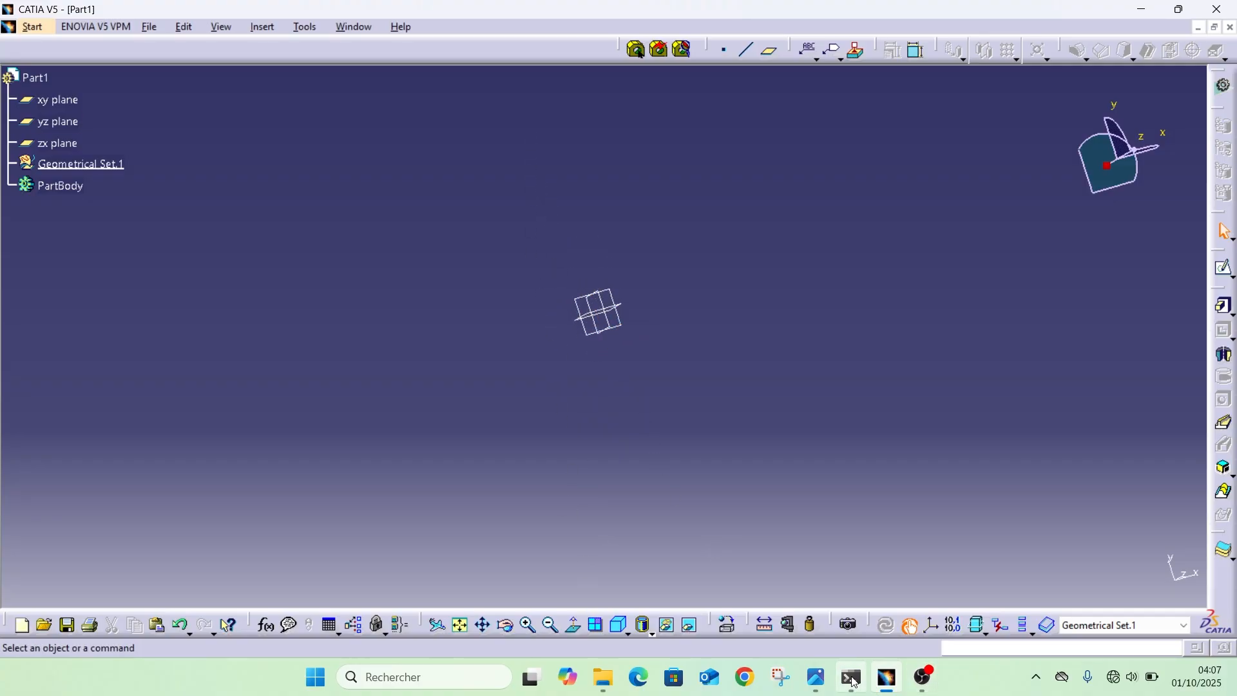
pyautogui.click(817, 678)
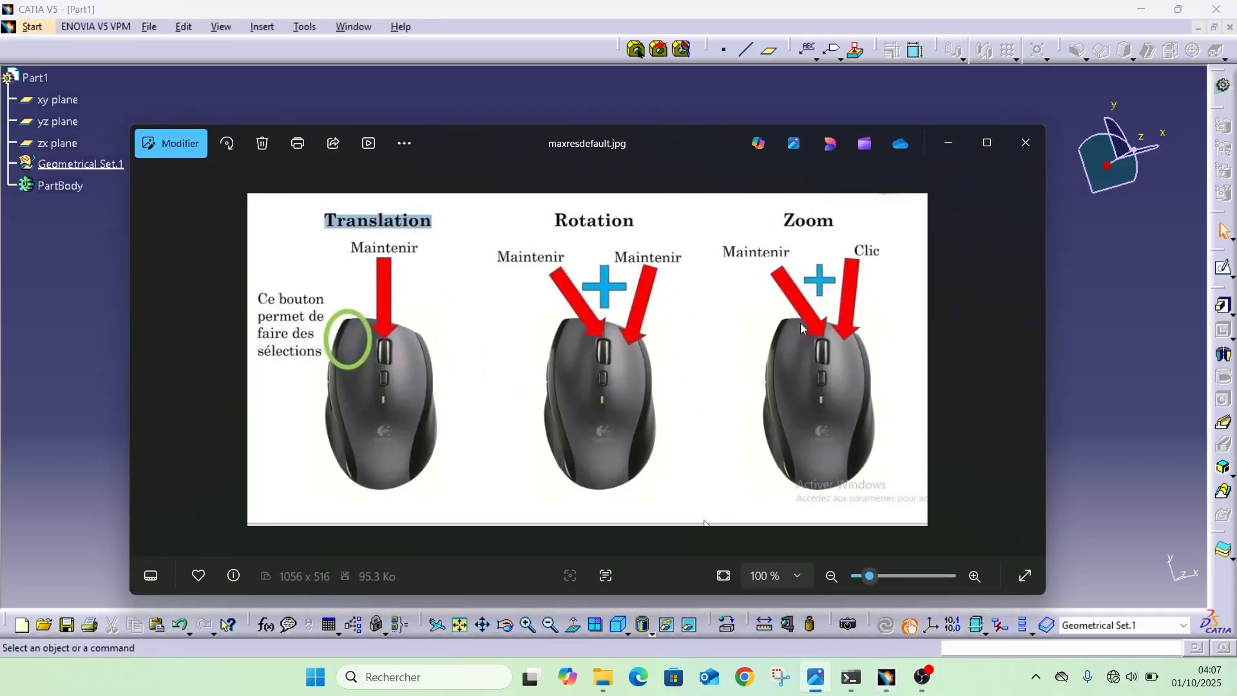
pyautogui.click(815, 678)
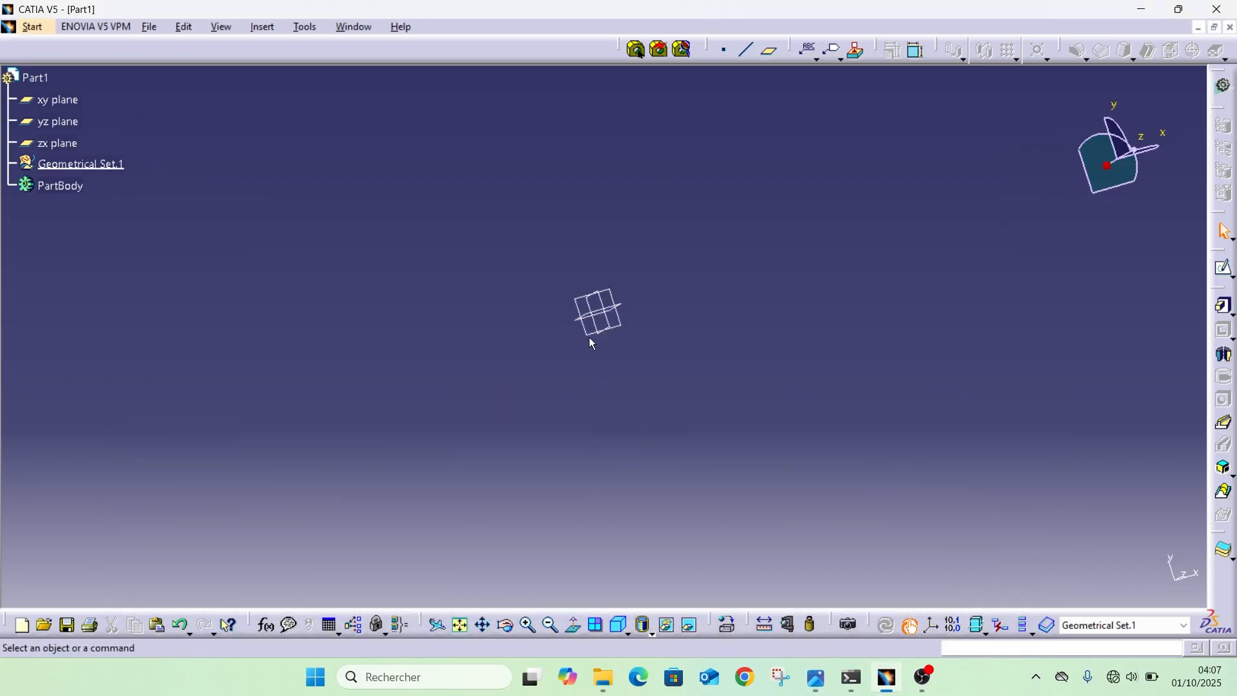
pyautogui.moveTo(578, 304); pyautogui.dragTo(578, 306, button='middle')
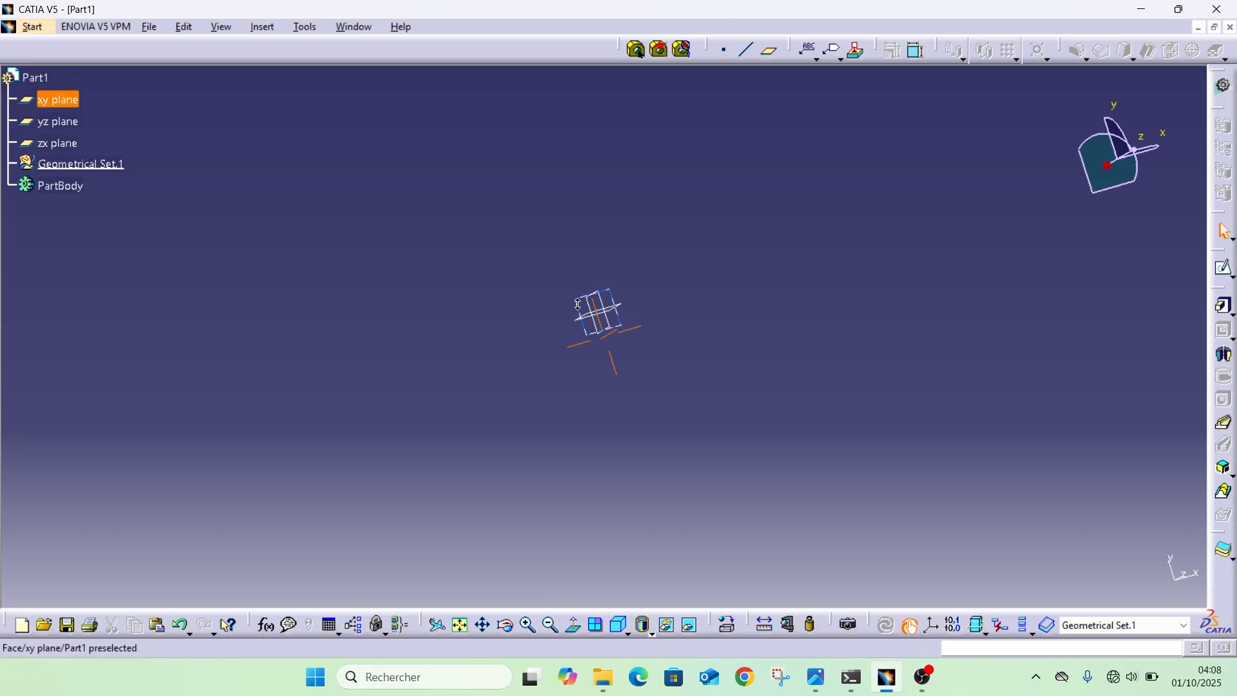
pyautogui.moveTo(578, 304)
pyautogui.mouseDown(button='middle')
pyautogui.moveTo(550, 80)
pyautogui.moveTo(599, 569)
pyautogui.moveTo(492, 88)
pyautogui.moveTo(597, 656)
pyautogui.moveTo(575, 480)
pyautogui.moveTo(580, 490)
pyautogui.mouseUp(button='middle')
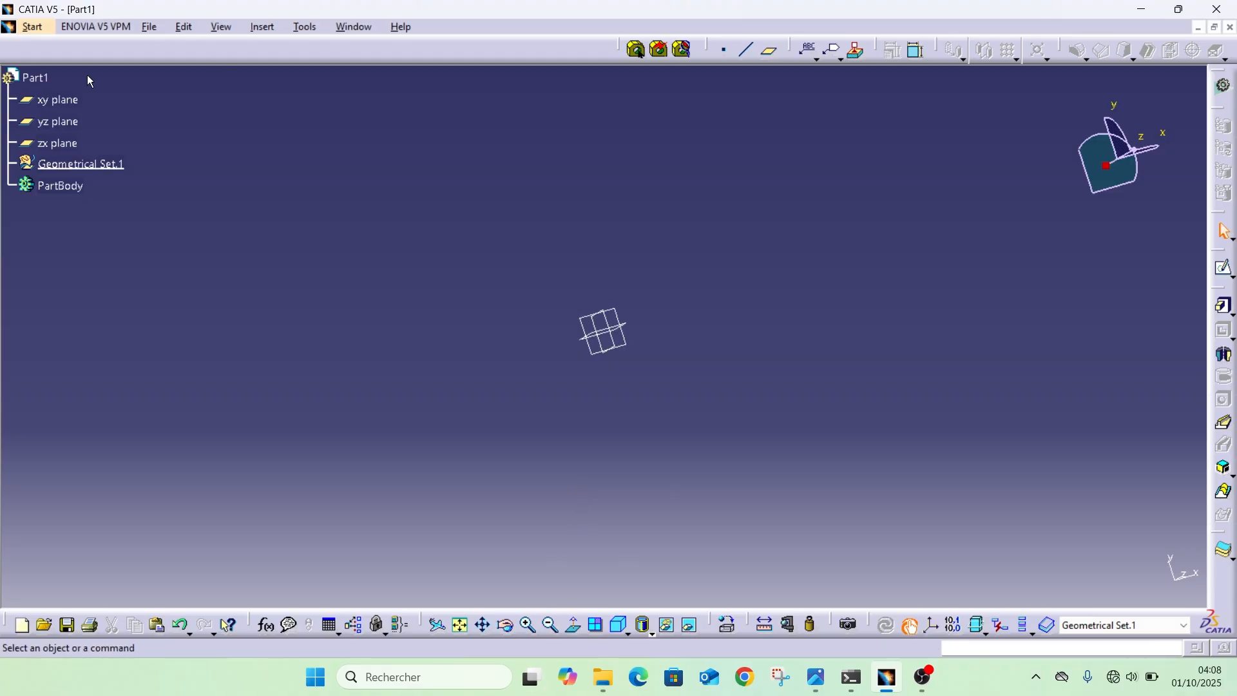
pyautogui.click(36, 27)
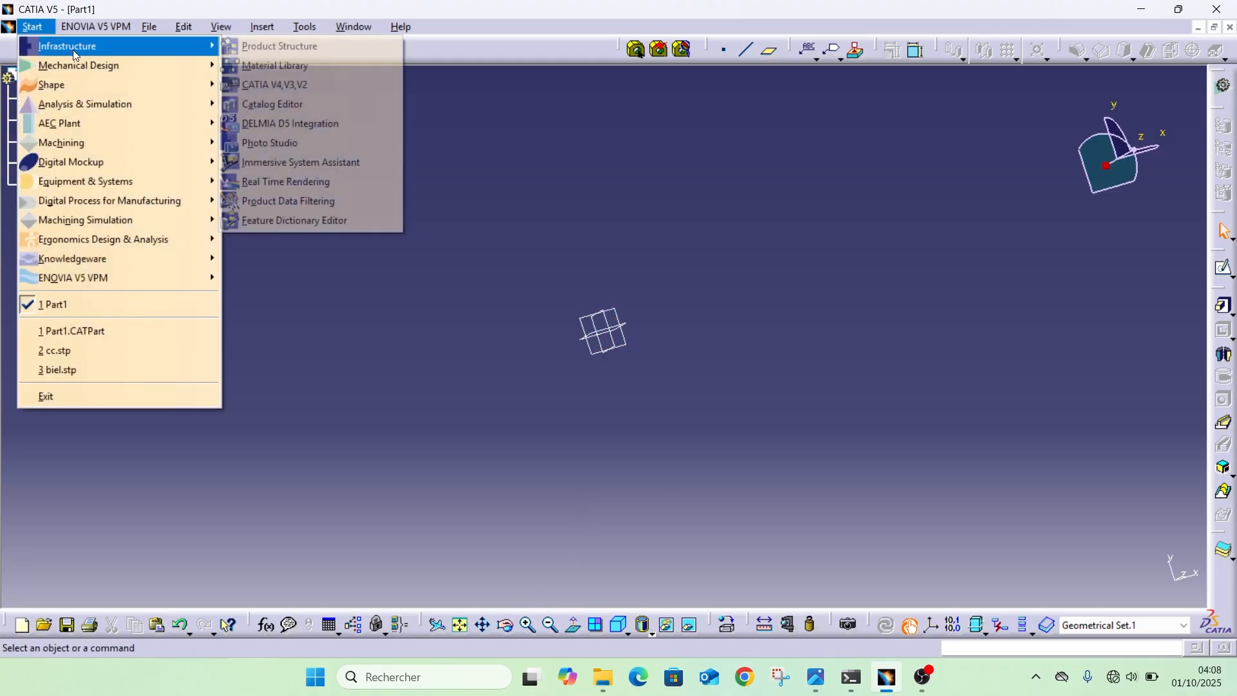
pyautogui.moveTo(105, 59)
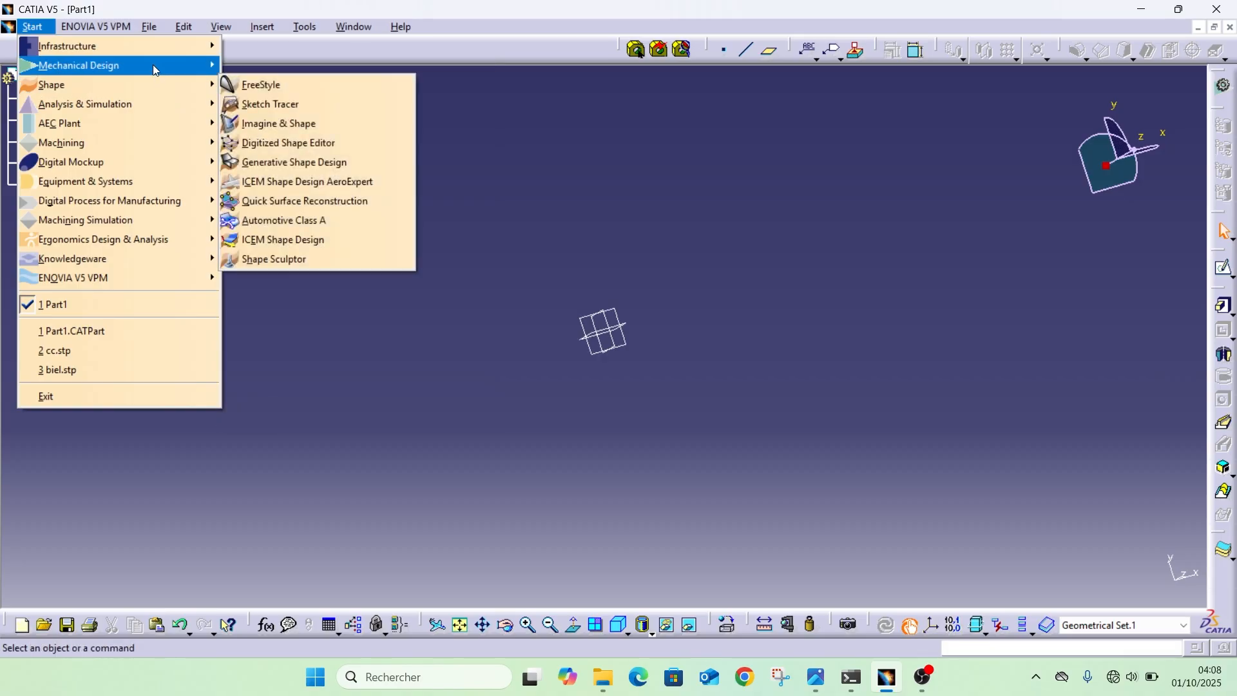
pyautogui.moveTo(153, 64)
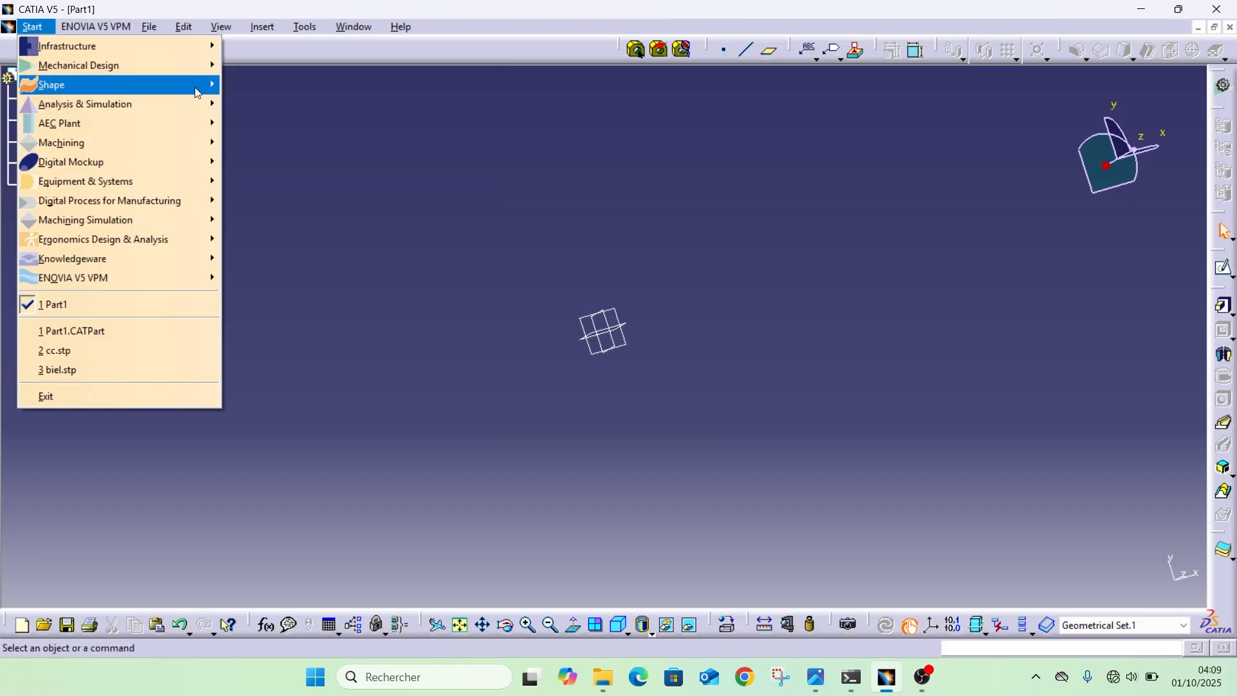
pyautogui.moveTo(192, 85)
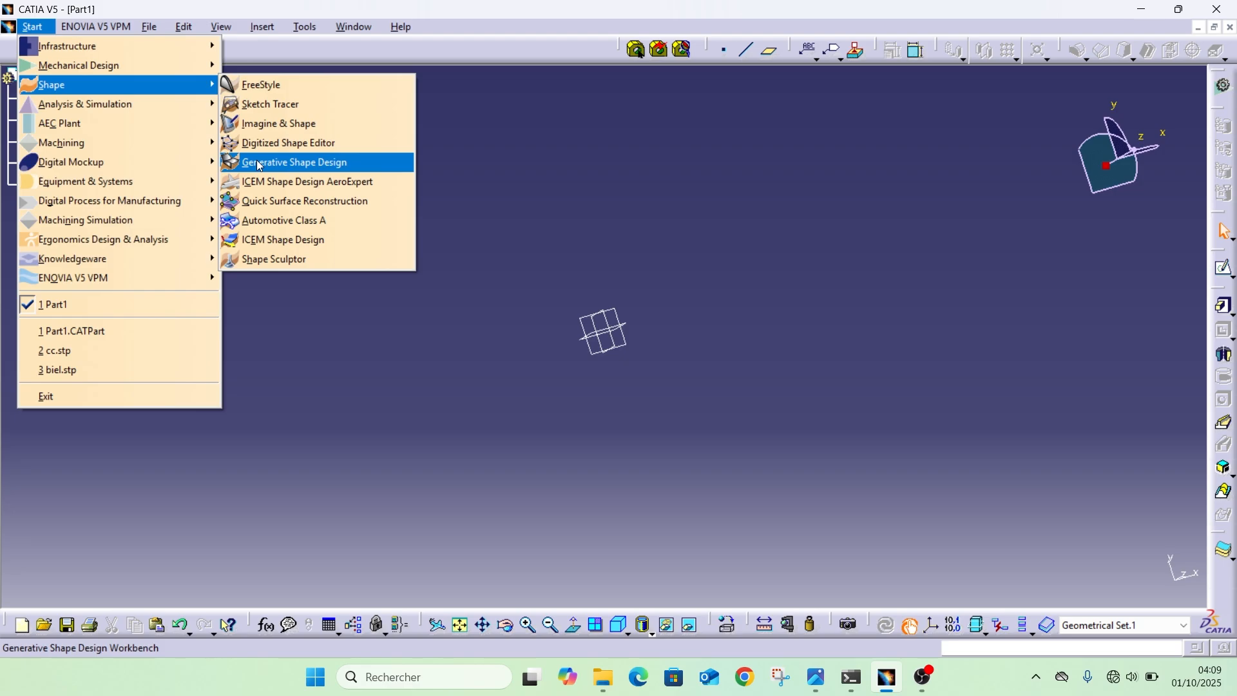
pyautogui.moveTo(122, 145)
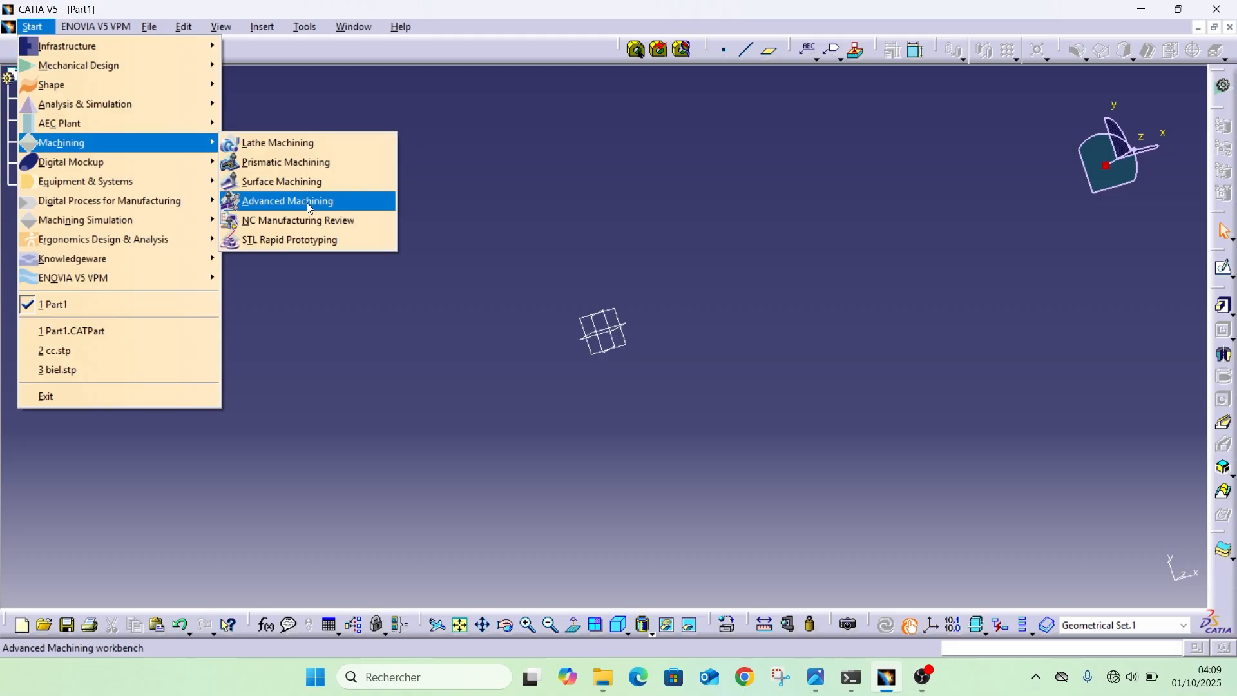
pyautogui.click(221, 27)
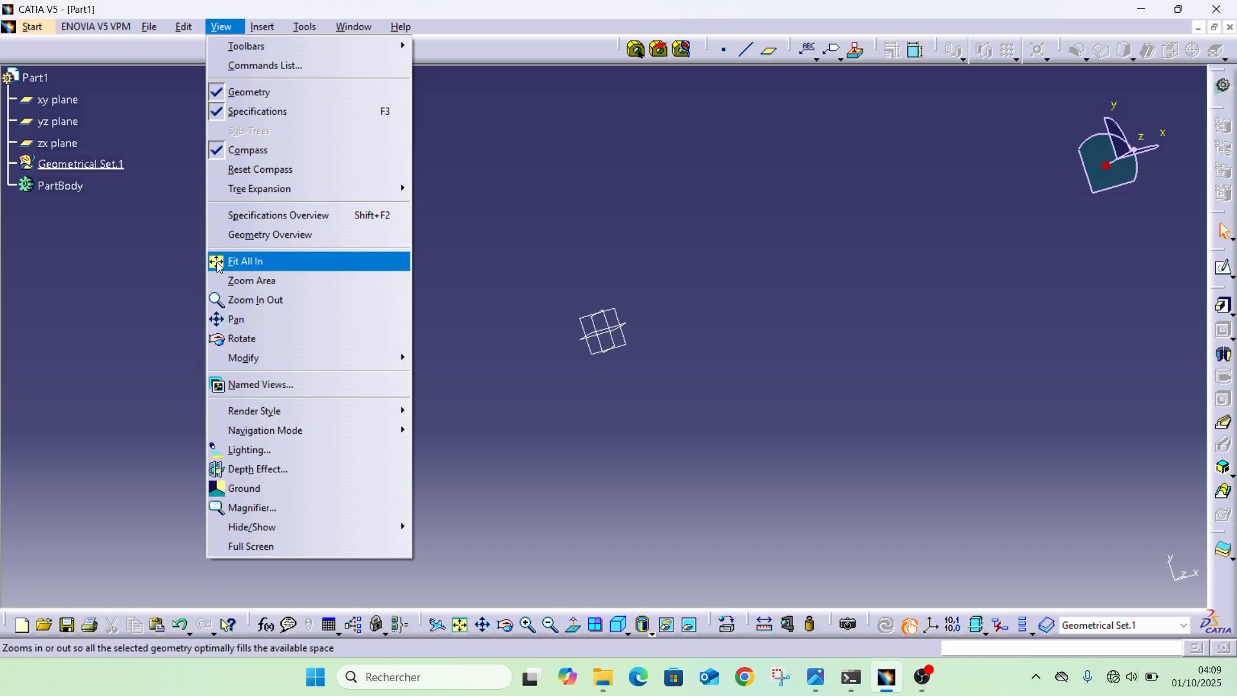
pyautogui.click(578, 169)
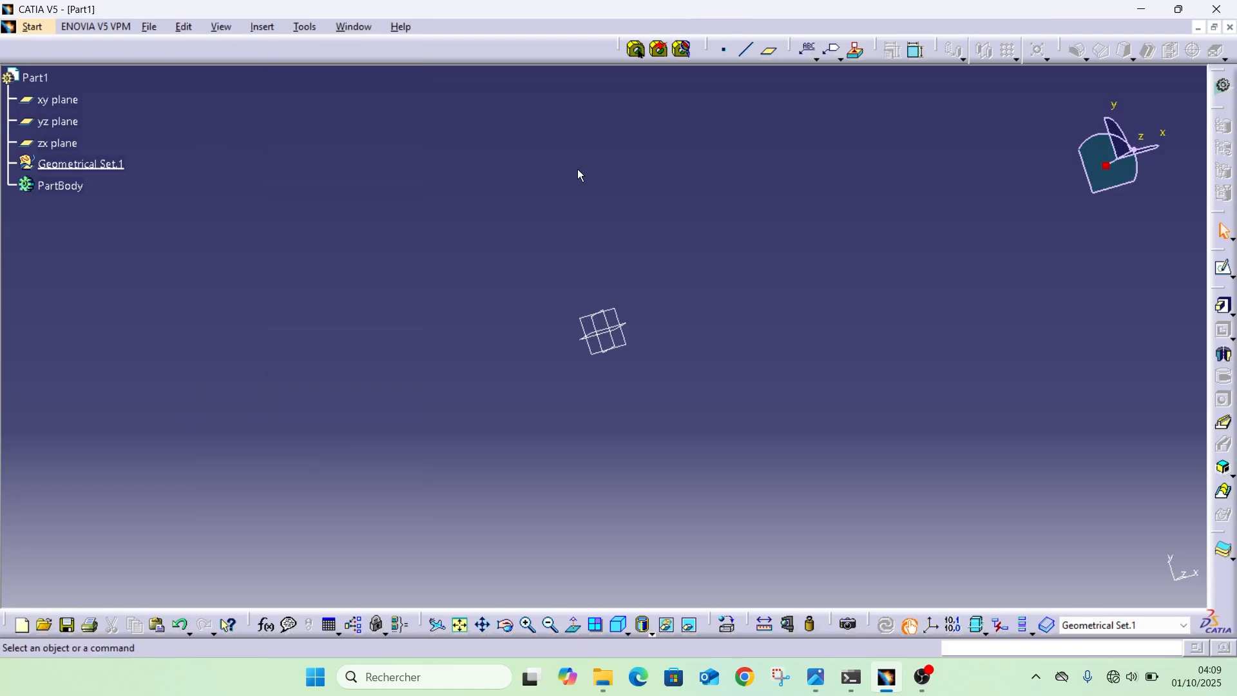
# Step: Open a new sketch on the xy plane
pyautogui.click(1225, 270)
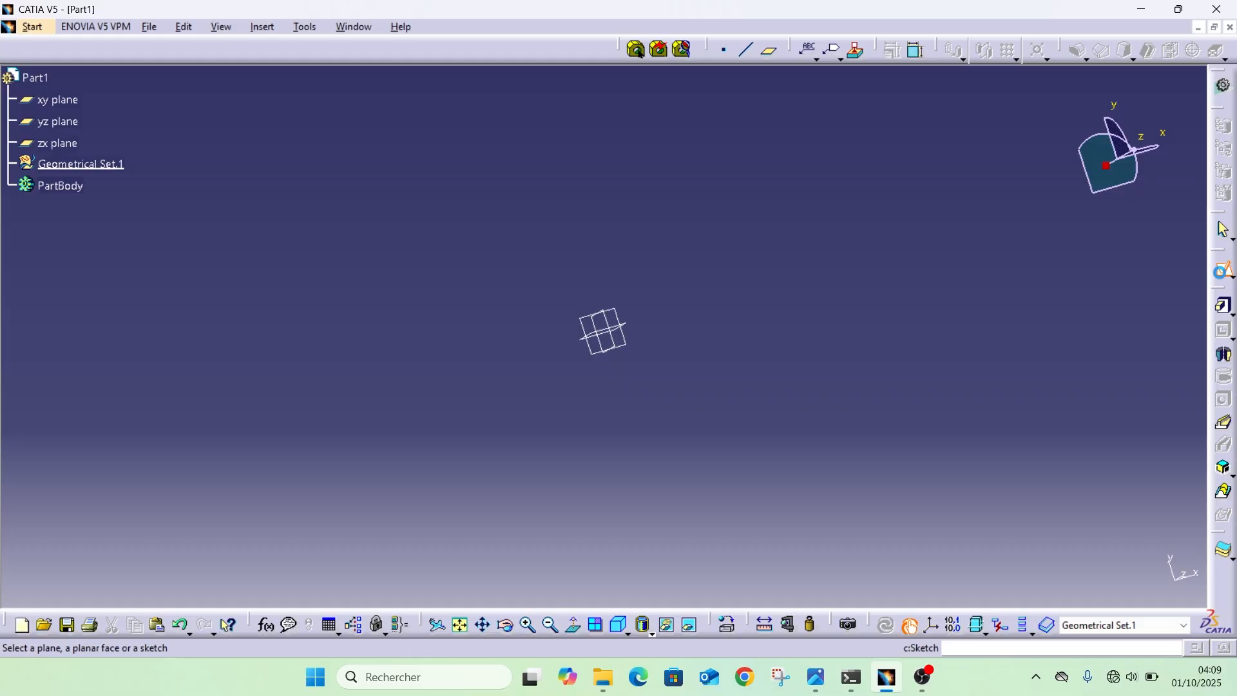
pyautogui.click(1227, 270)
pyautogui.click(1226, 269)
pyautogui.click(1225, 270)
pyautogui.click(634, 347)
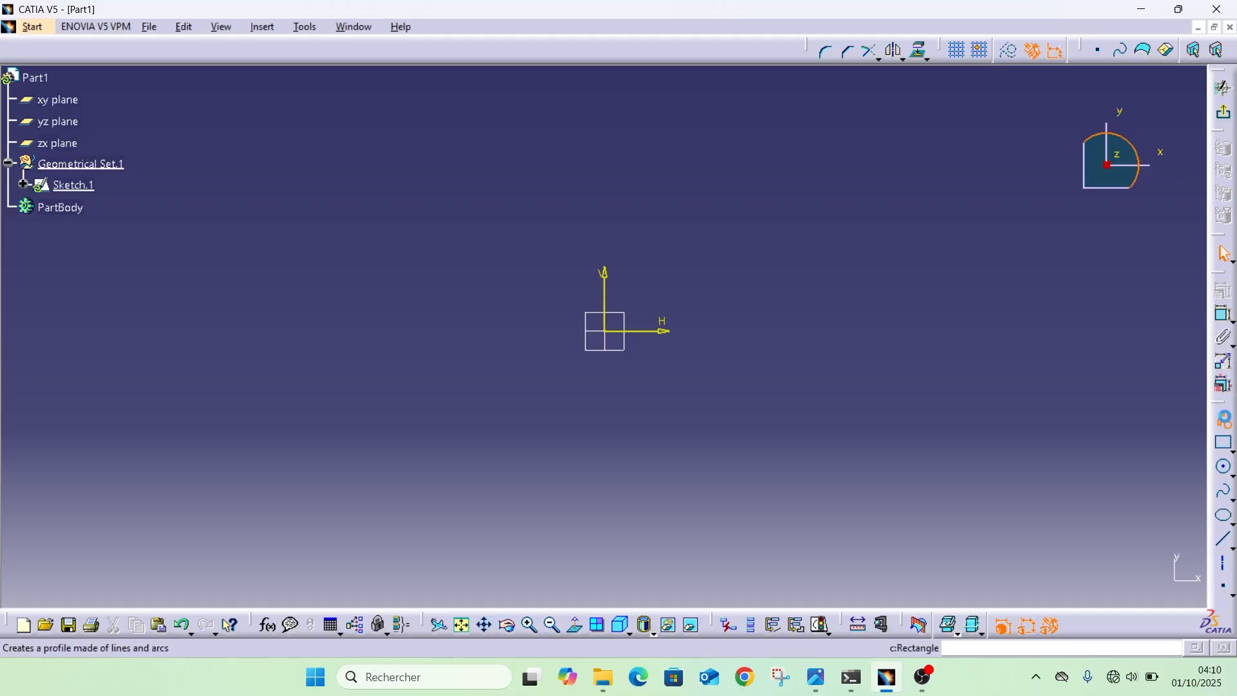
# Step: Draw a closed seven-sided profile of straight lines around the sketch origin with the Profile tool
pyautogui.click(1224, 419)
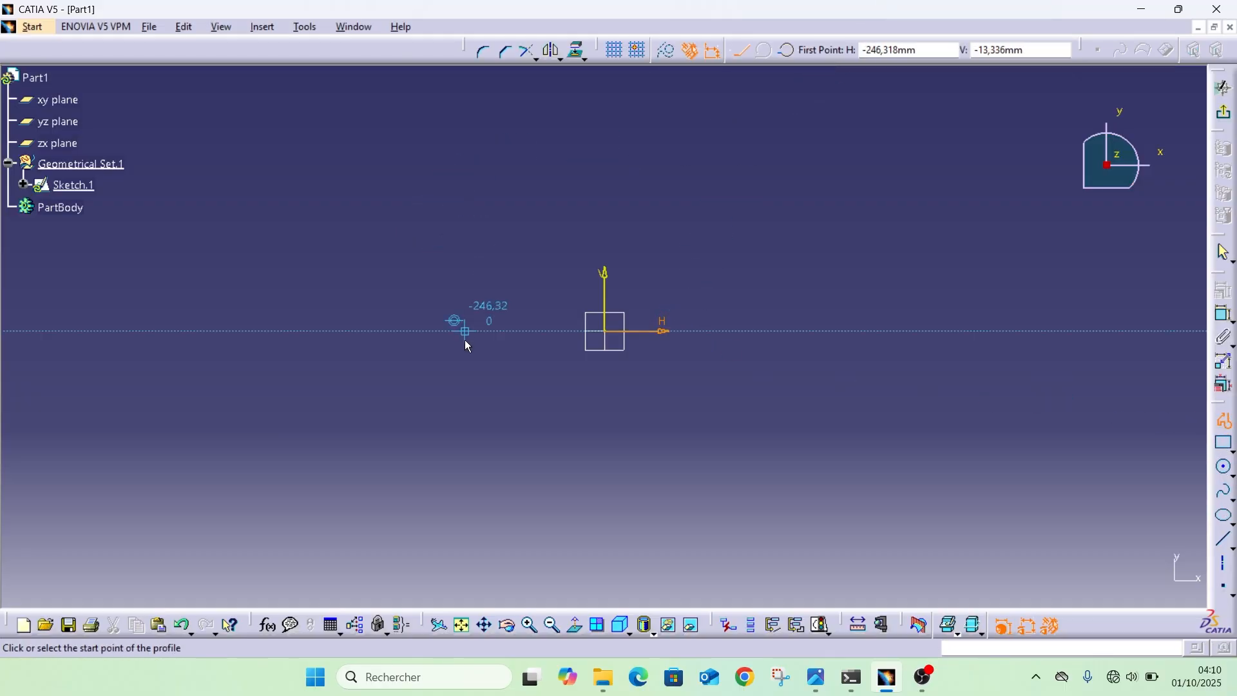
pyautogui.click(335, 336)
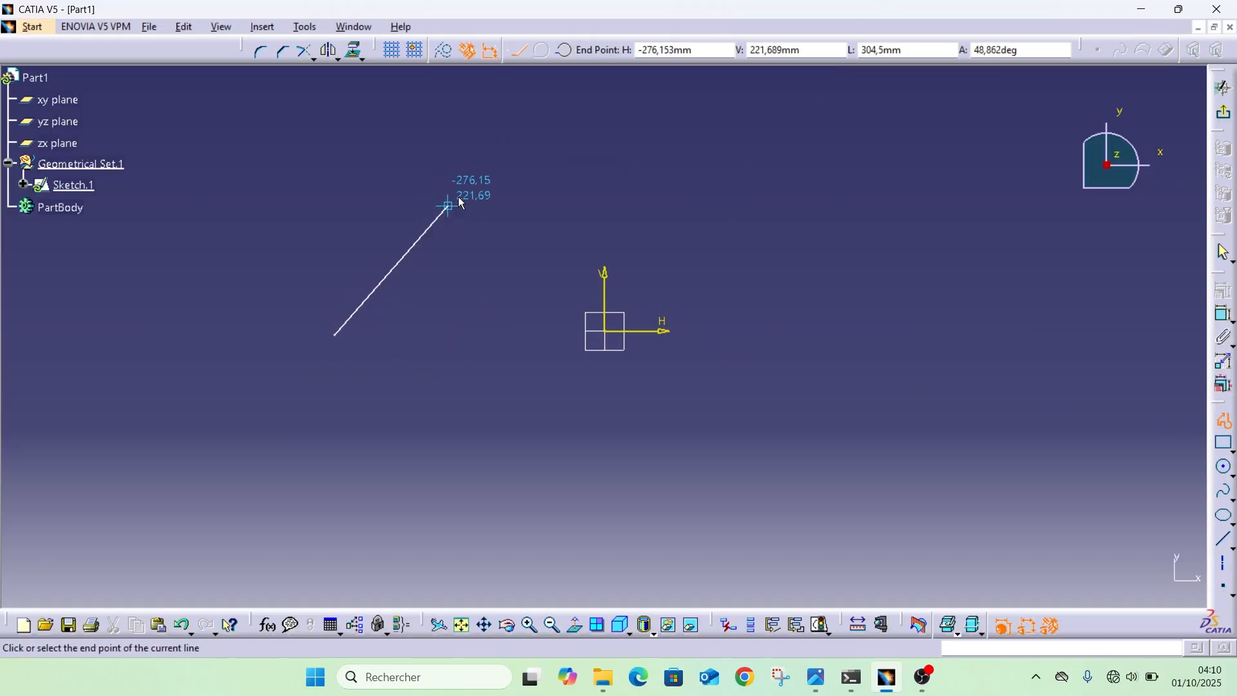
pyautogui.click(502, 189)
pyautogui.click(828, 203)
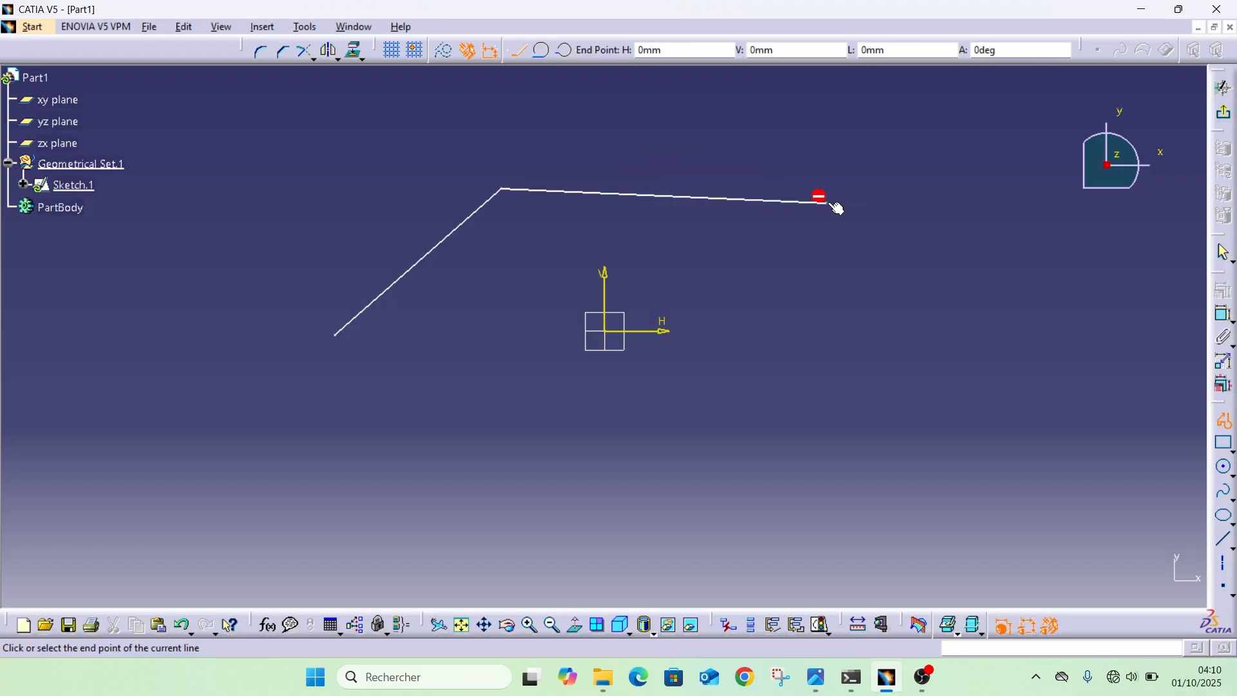
pyautogui.click(873, 393)
pyautogui.click(688, 510)
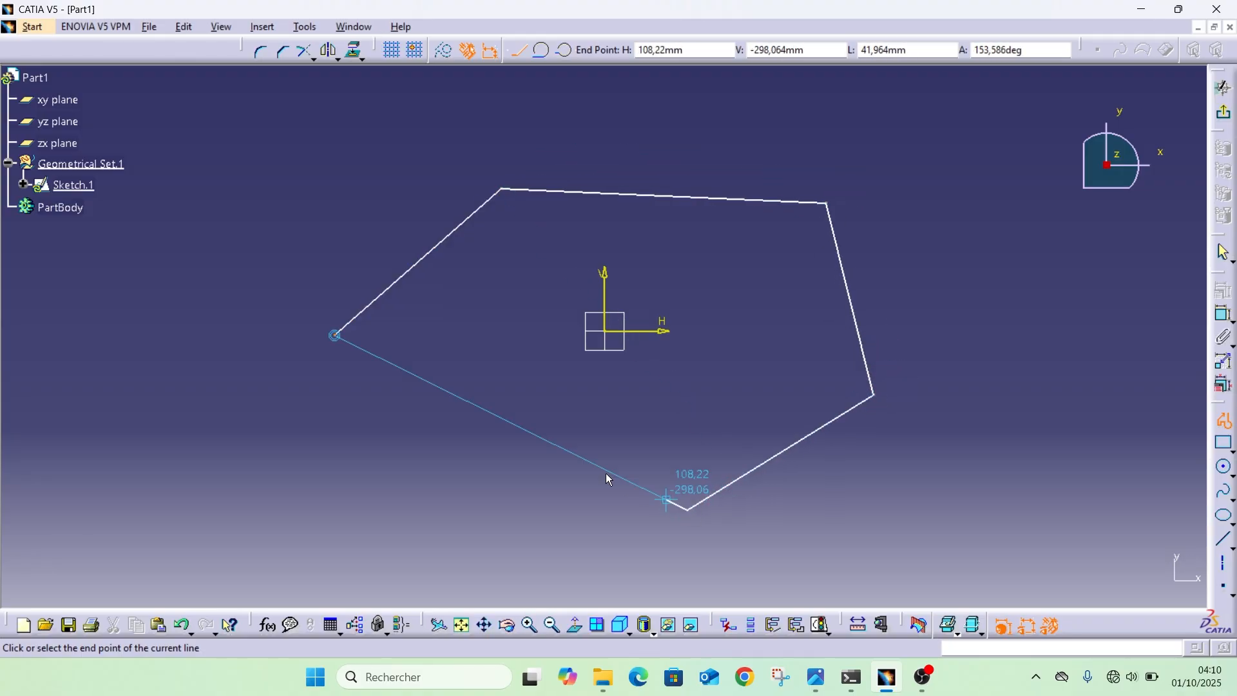
pyautogui.click(553, 420)
pyautogui.click(462, 469)
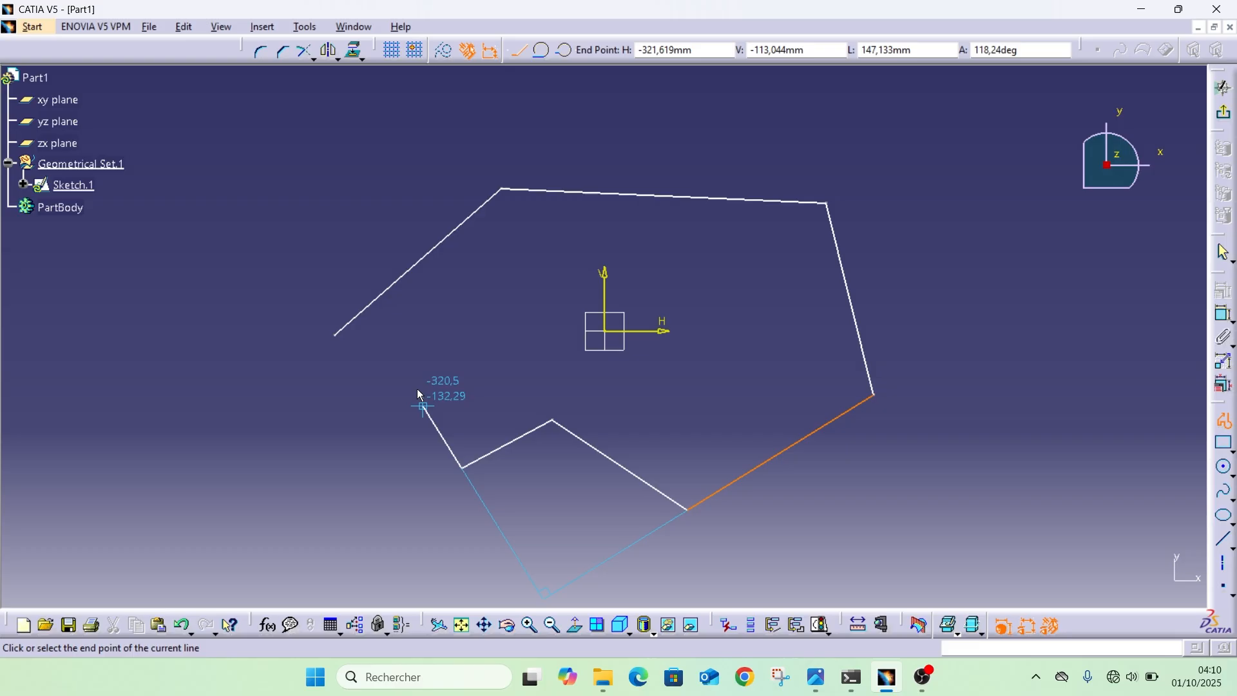
pyautogui.click(336, 337)
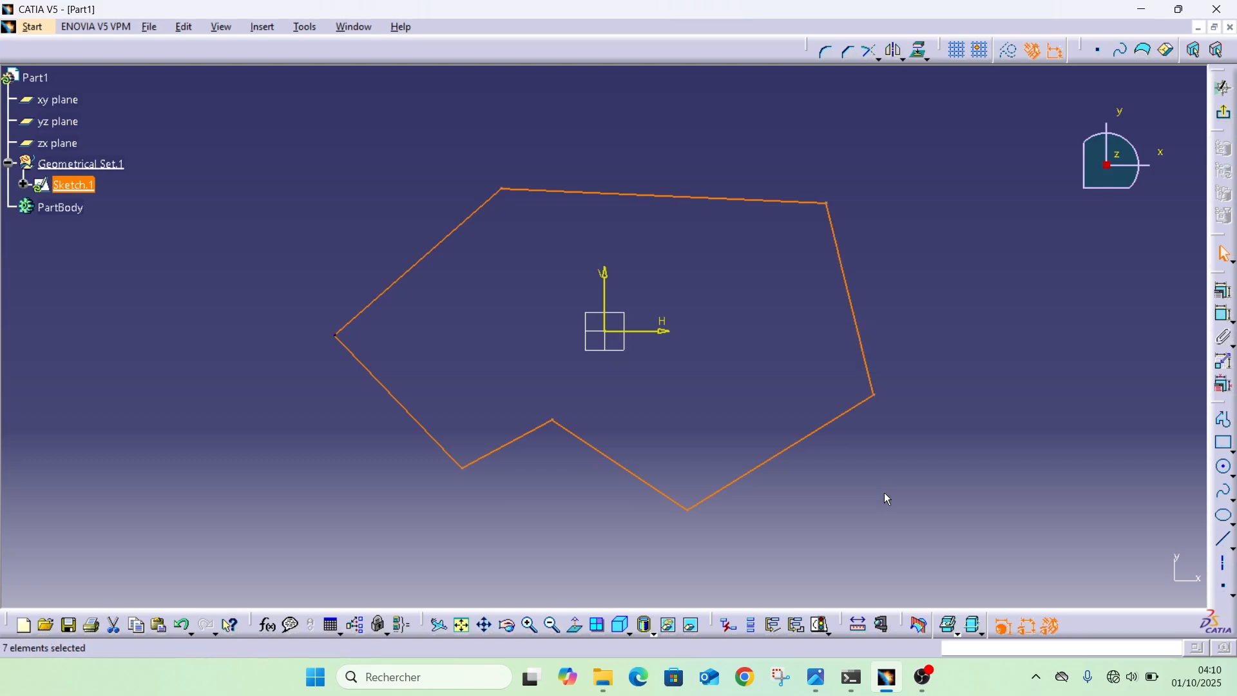
# Step: Select all the profile's lines around the origin and delete them from the sketch
pyautogui.click(935, 300)
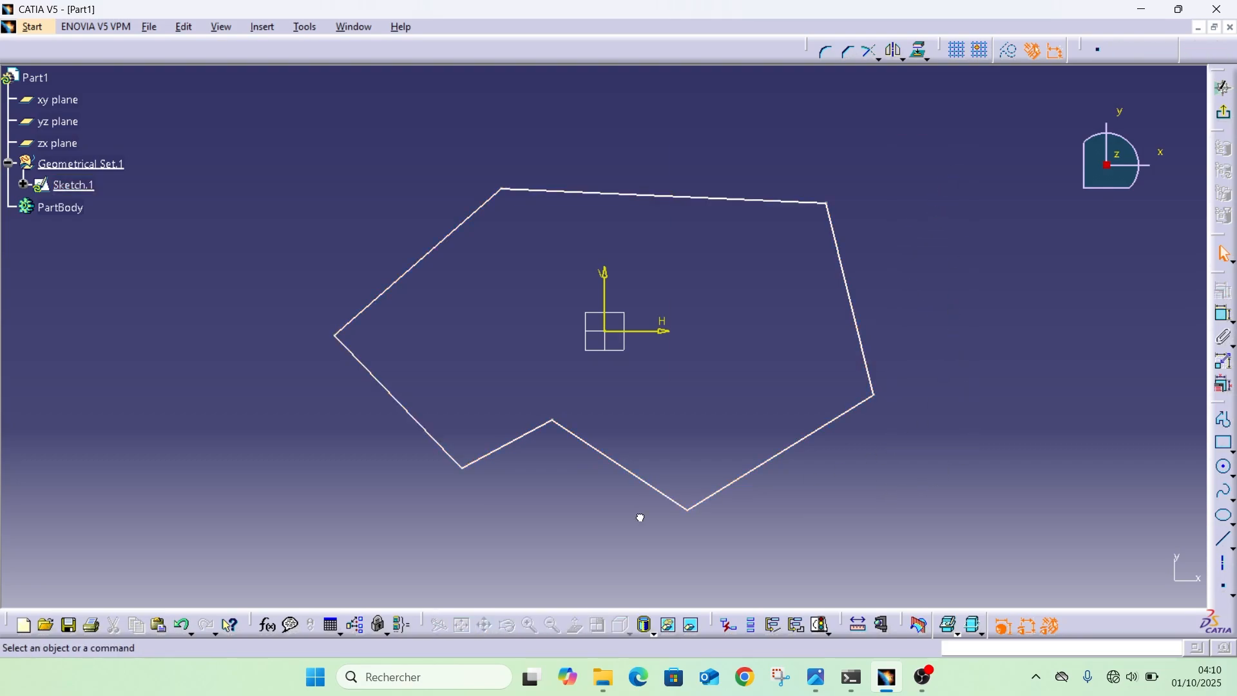
pyautogui.moveTo(973, 132)
pyautogui.mouseDown()
pyautogui.moveTo(348, 533)
pyautogui.moveTo(265, 534)
pyautogui.mouseUp()
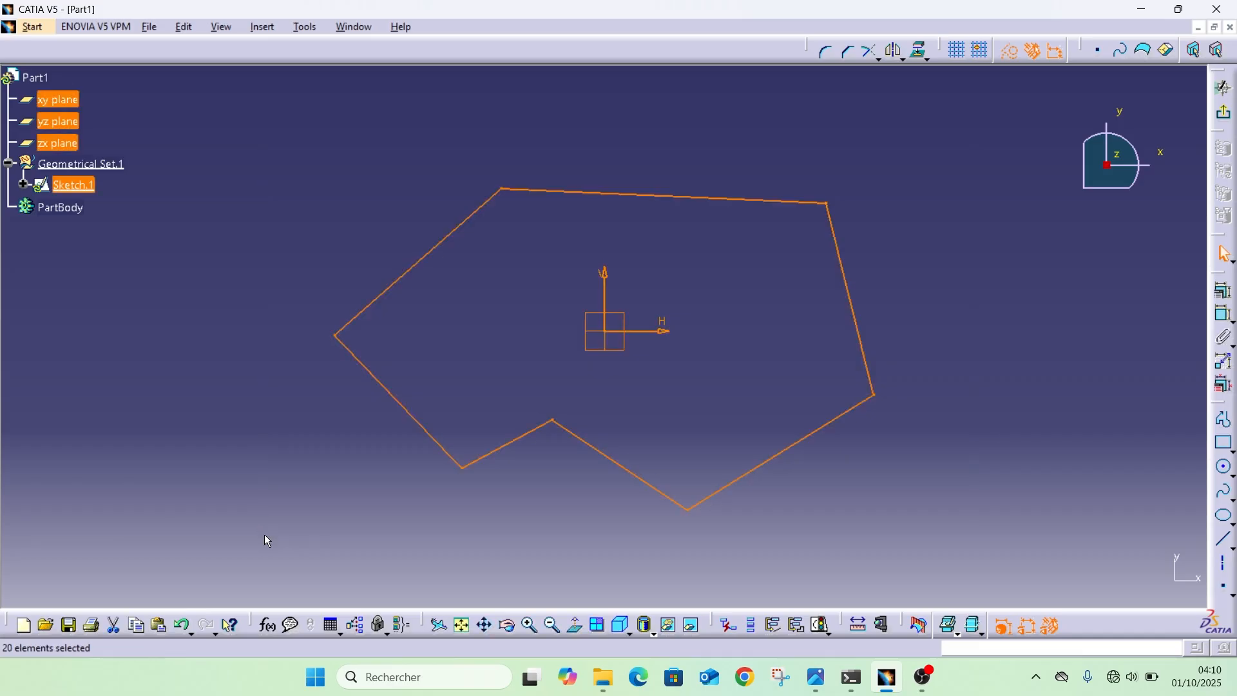
pyautogui.press('Delete')
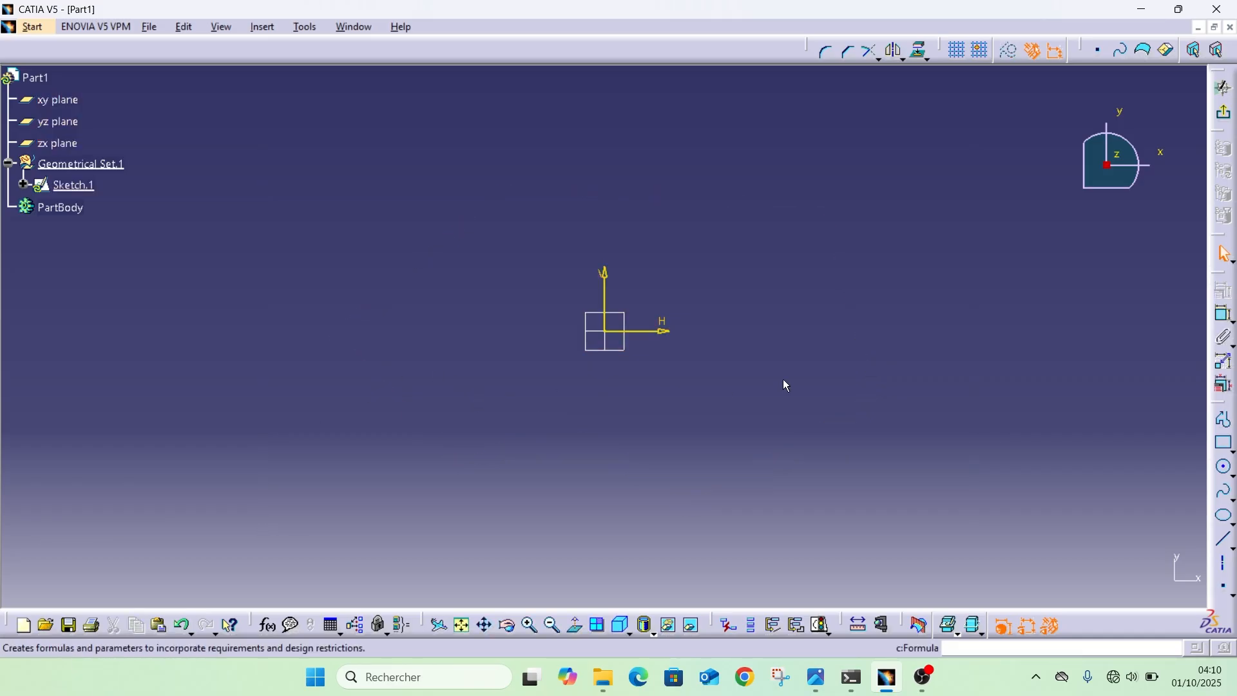
# Step: Draw a two-corner rectangle enclosing the sketch origin and delete it
pyautogui.click(1226, 453)
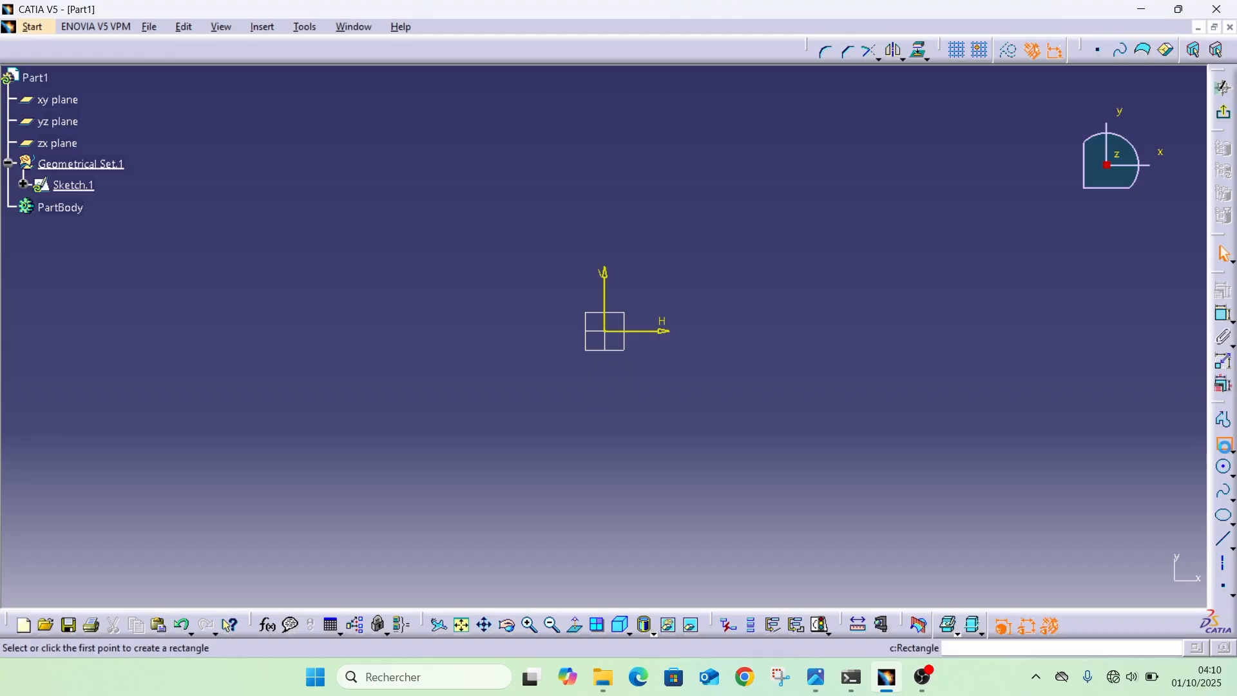
pyautogui.click(373, 455)
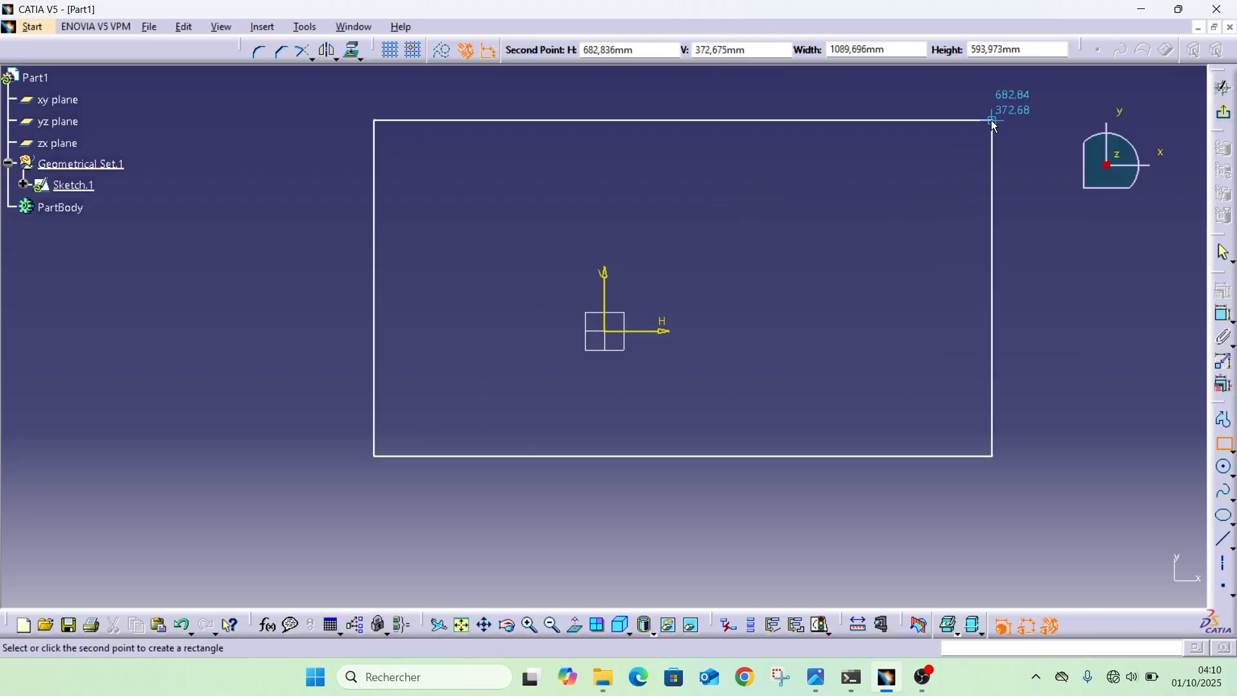
pyautogui.click(905, 149)
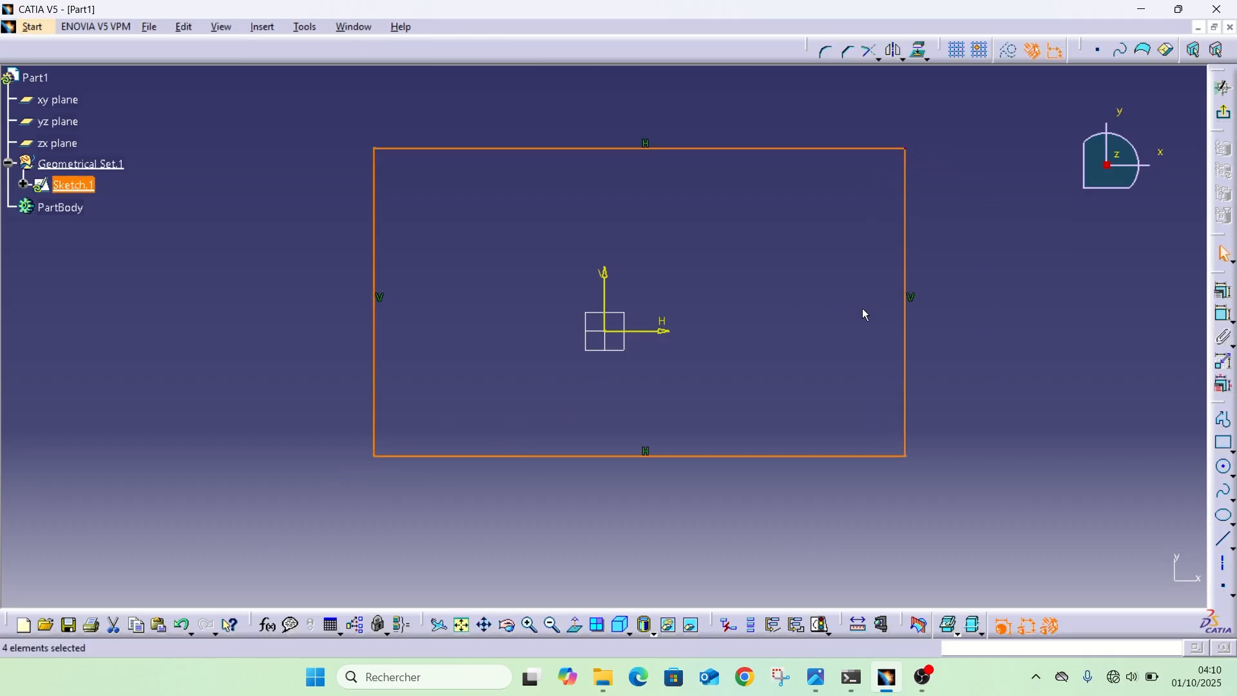
pyautogui.press('Delete')
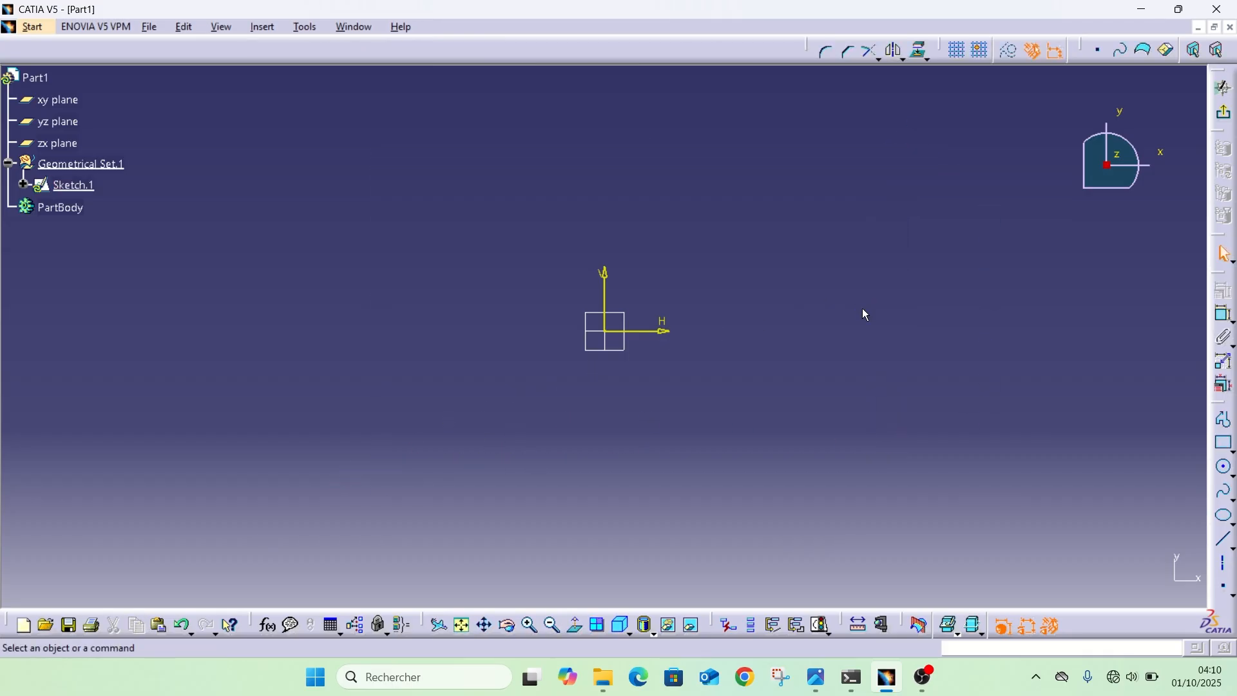
# Step: Draw a centered rectangle about 1046 mm wide and 558 mm high from a center just below the origin, and delete it
pyautogui.click(1231, 448)
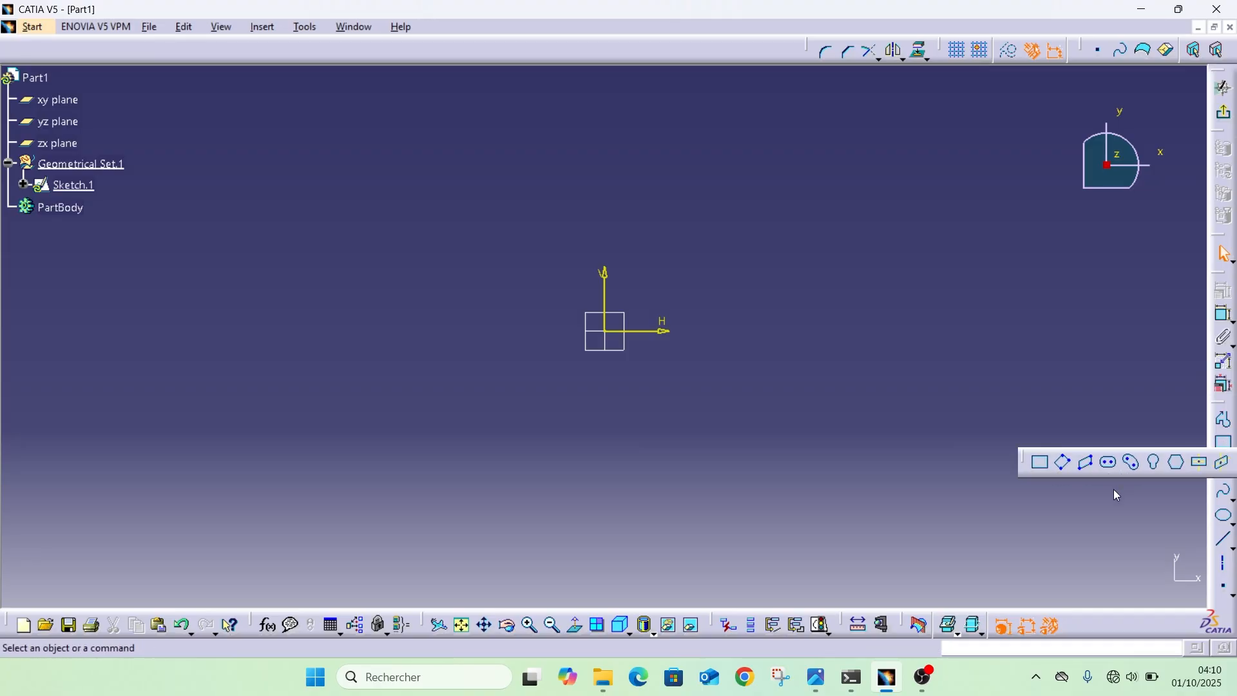
pyautogui.click(1192, 468)
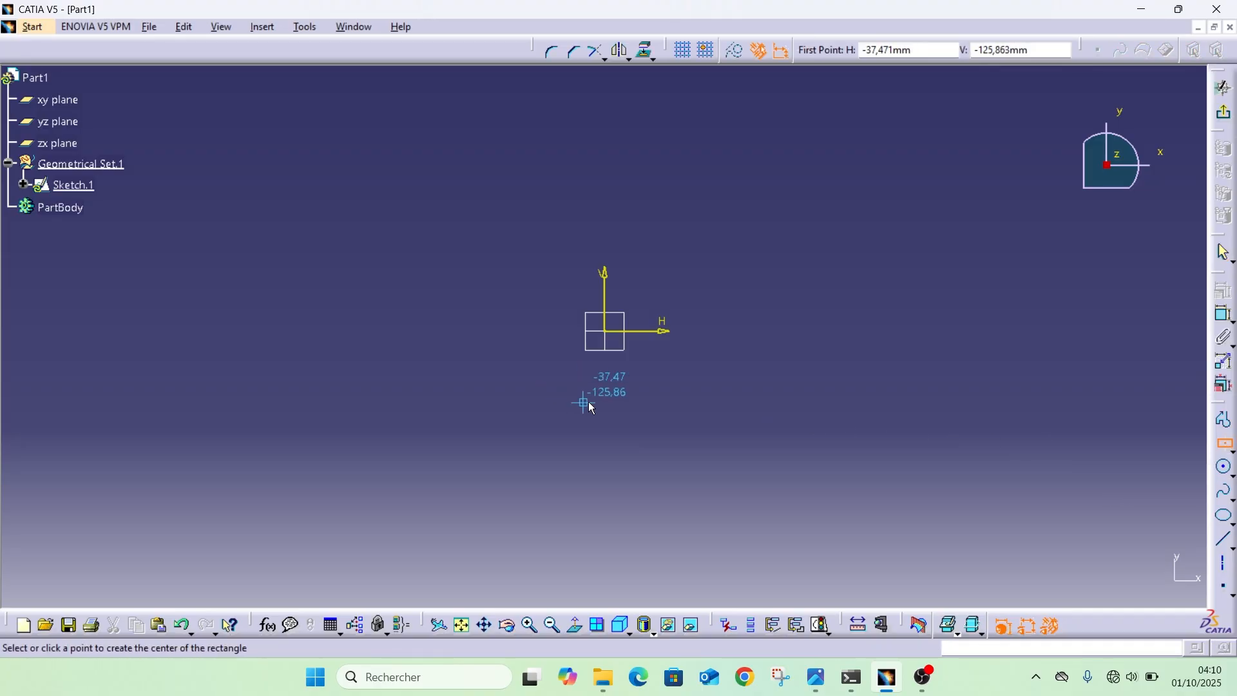
pyautogui.click(586, 385)
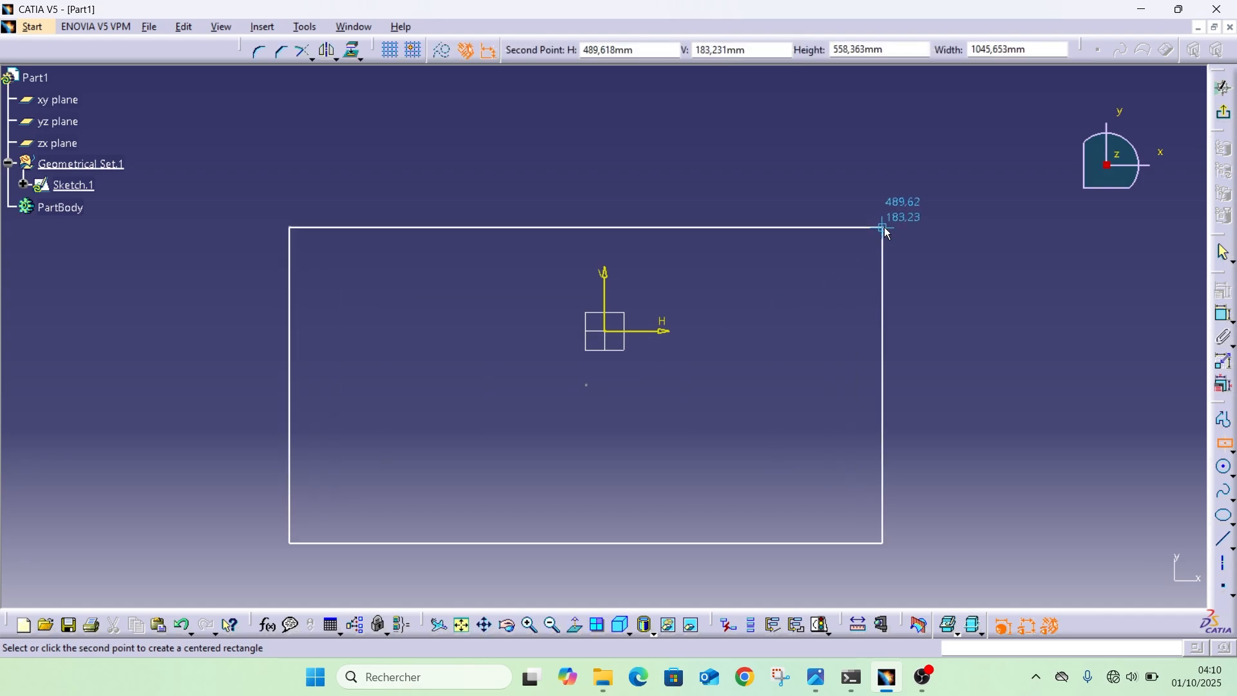
pyautogui.click(884, 227)
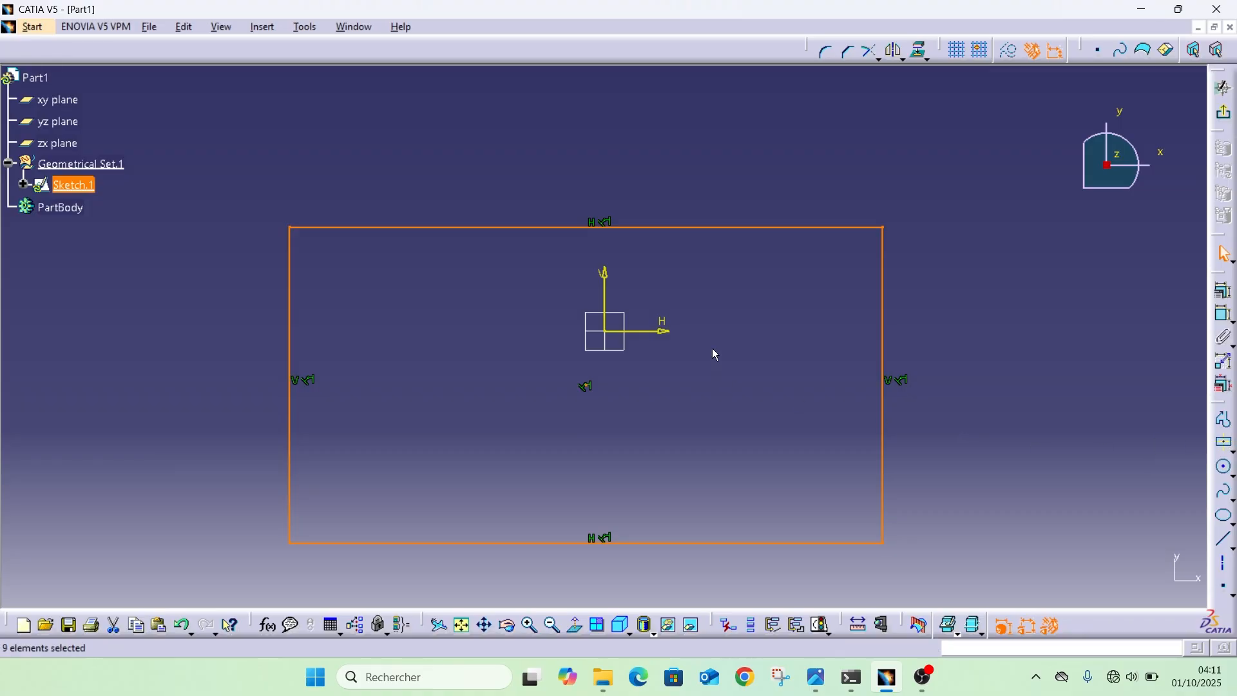
pyautogui.press('Delete')
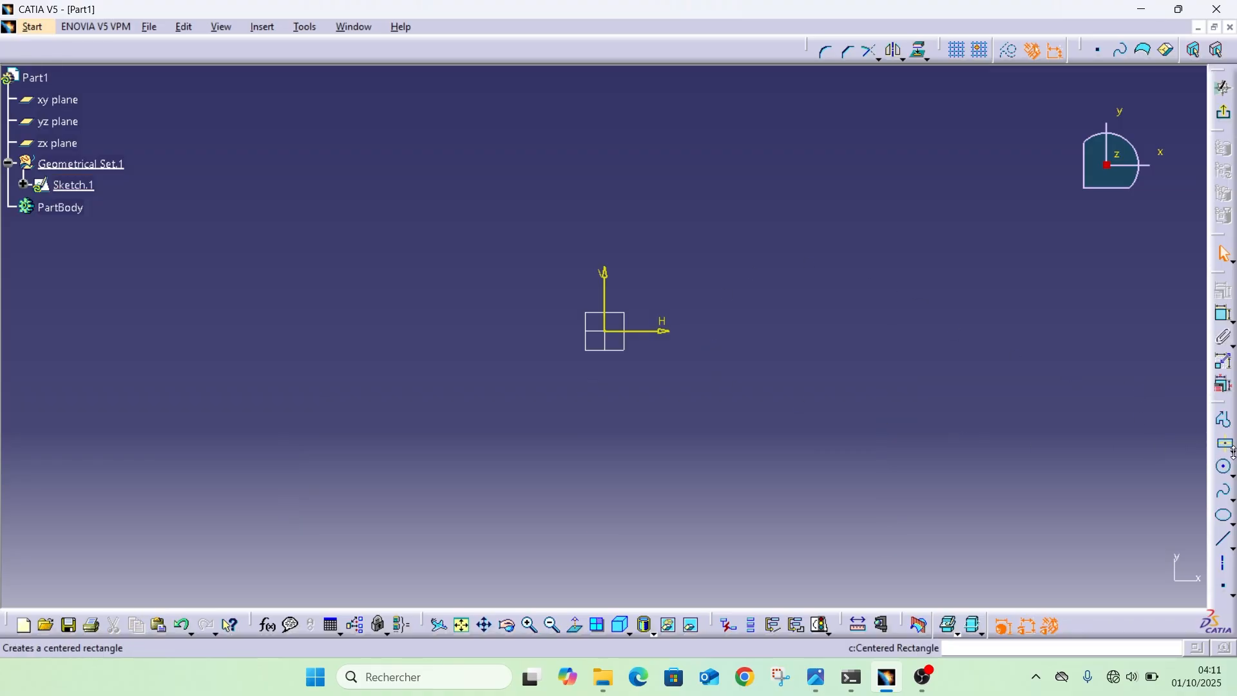
# Step: Draw a tilted oriented rectangle around the origin by its first side and opposite corner, and delete it
pyautogui.click(1231, 452)
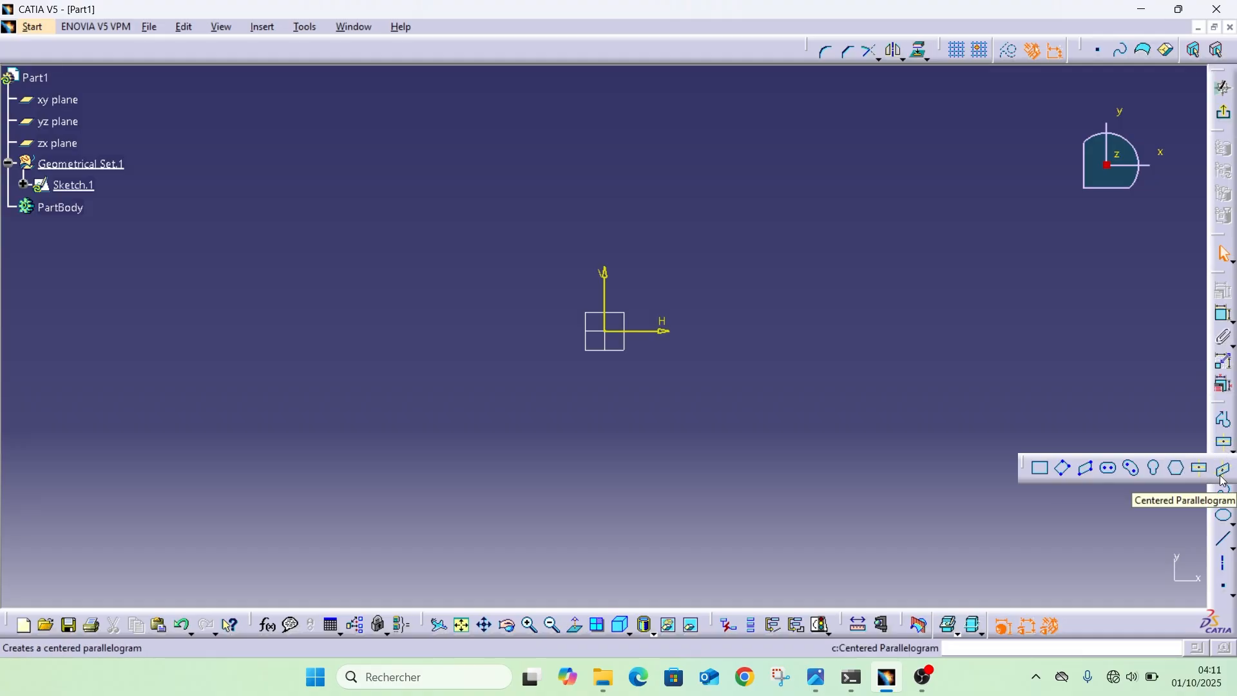
pyautogui.click(1067, 470)
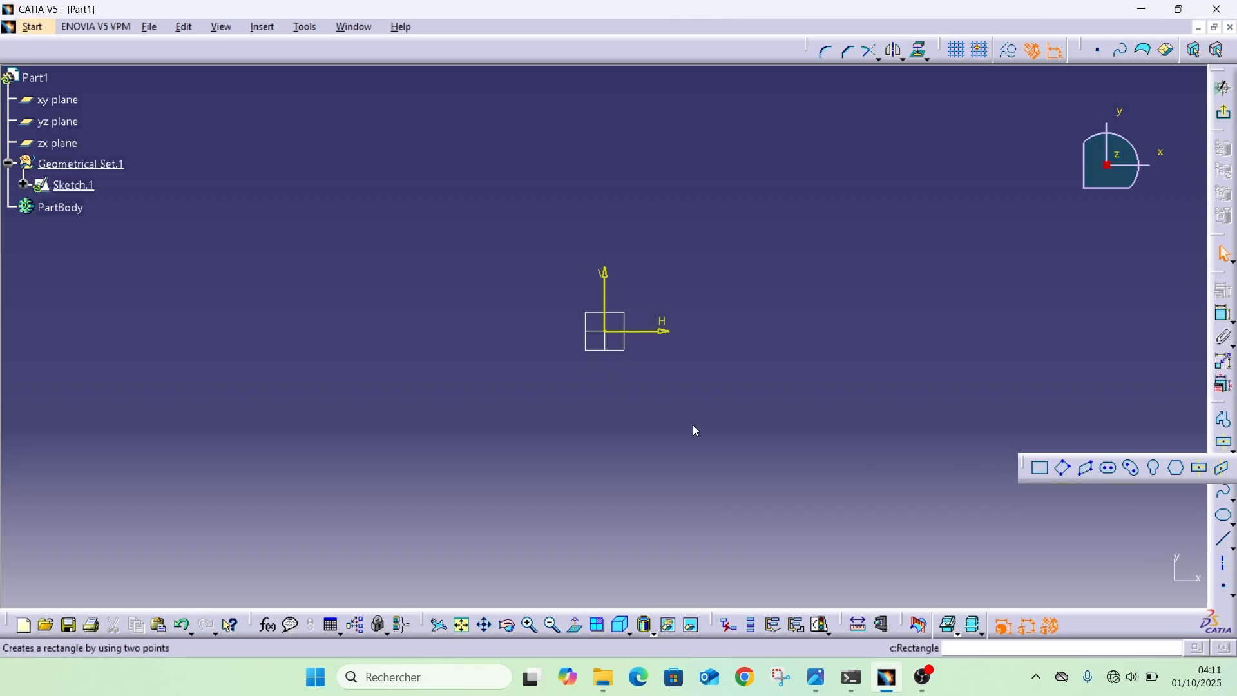
pyautogui.click(498, 401)
pyautogui.click(561, 192)
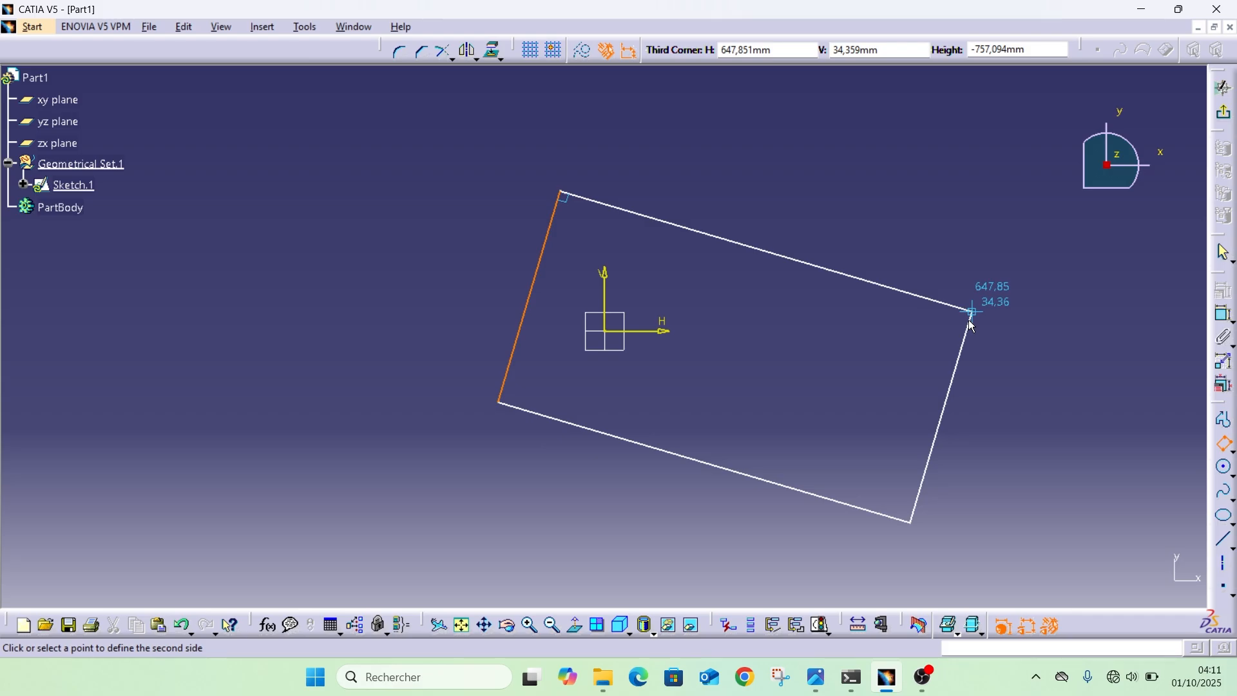
pyautogui.click(930, 256)
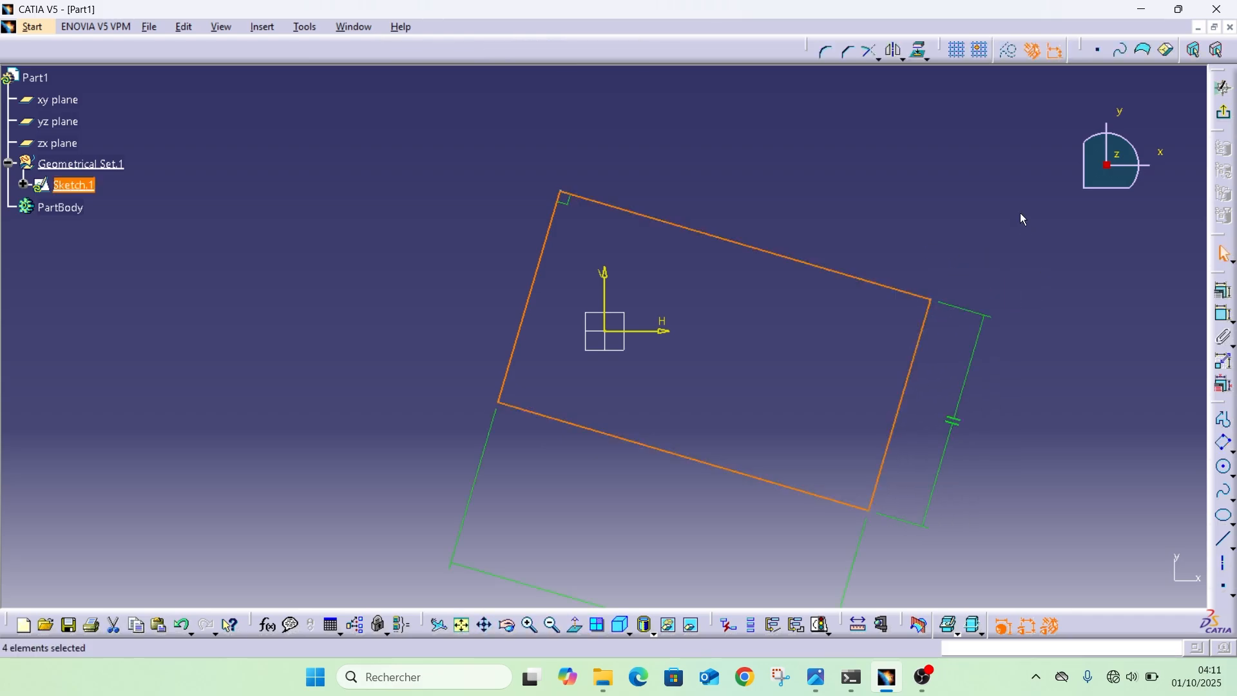
pyautogui.press('Delete')
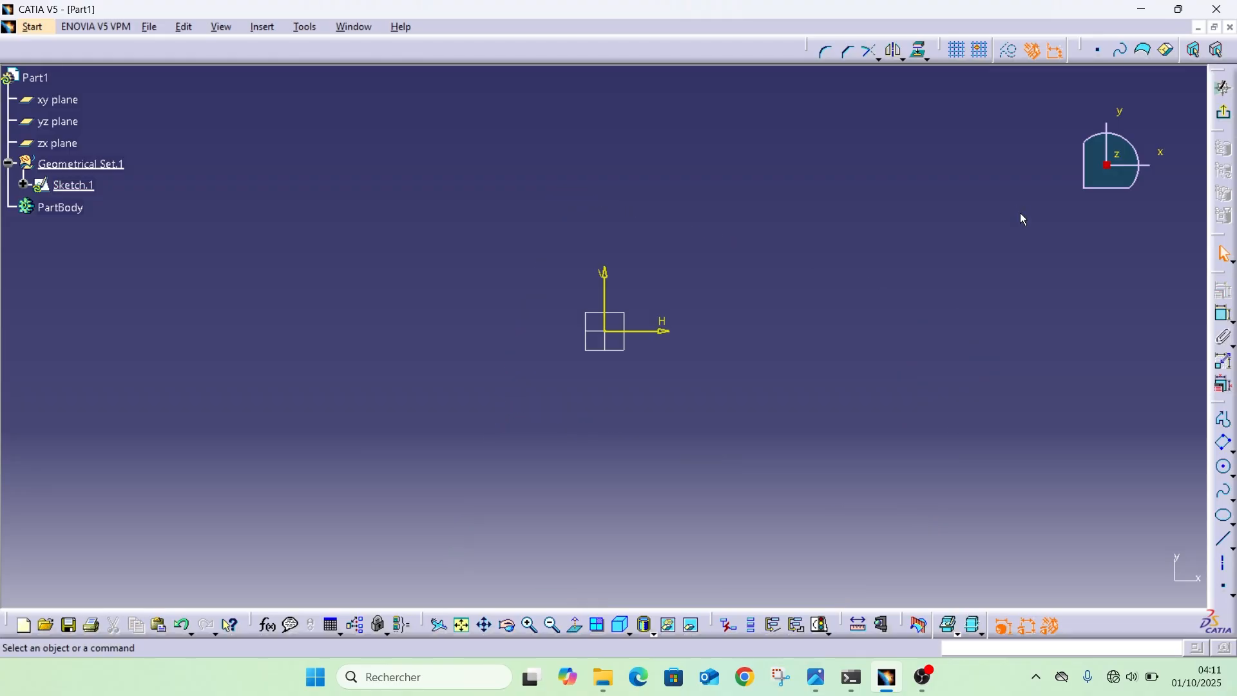
# Step: Draw a horizontal elongated hole with a radius of about 60 mm up and left of the origin, and delete it
pyautogui.click(1231, 449)
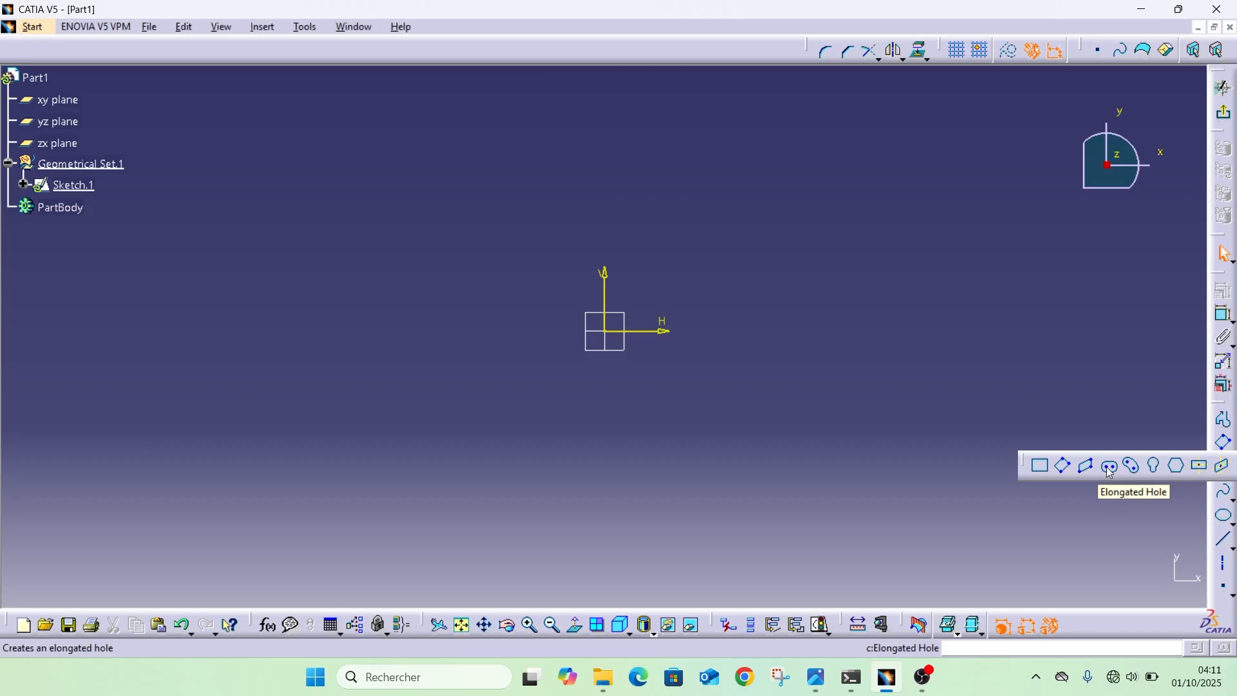
pyautogui.click(1110, 469)
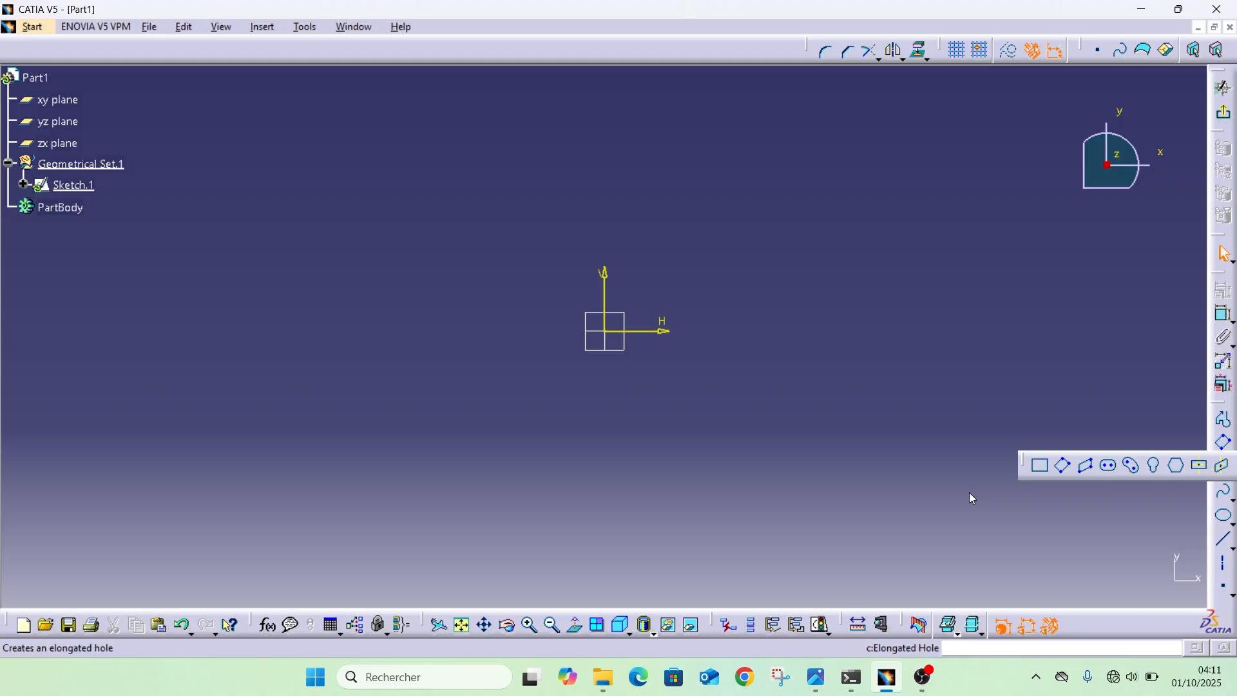
pyautogui.click(447, 284)
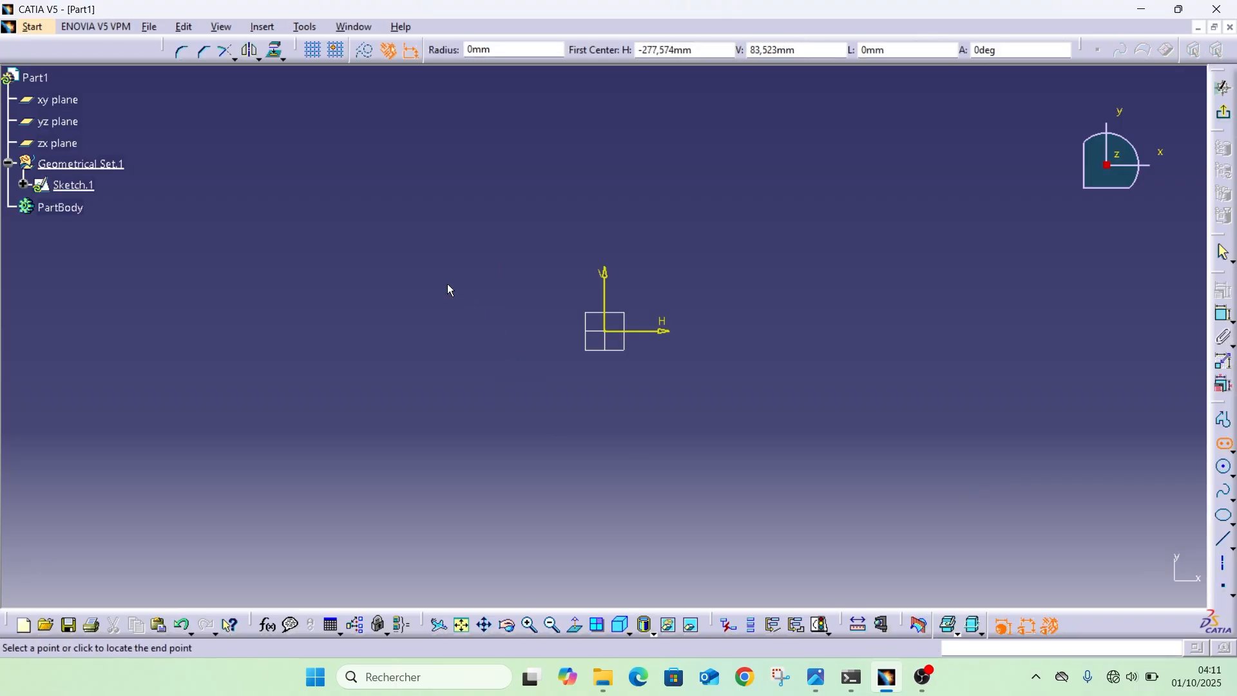
pyautogui.click(572, 283)
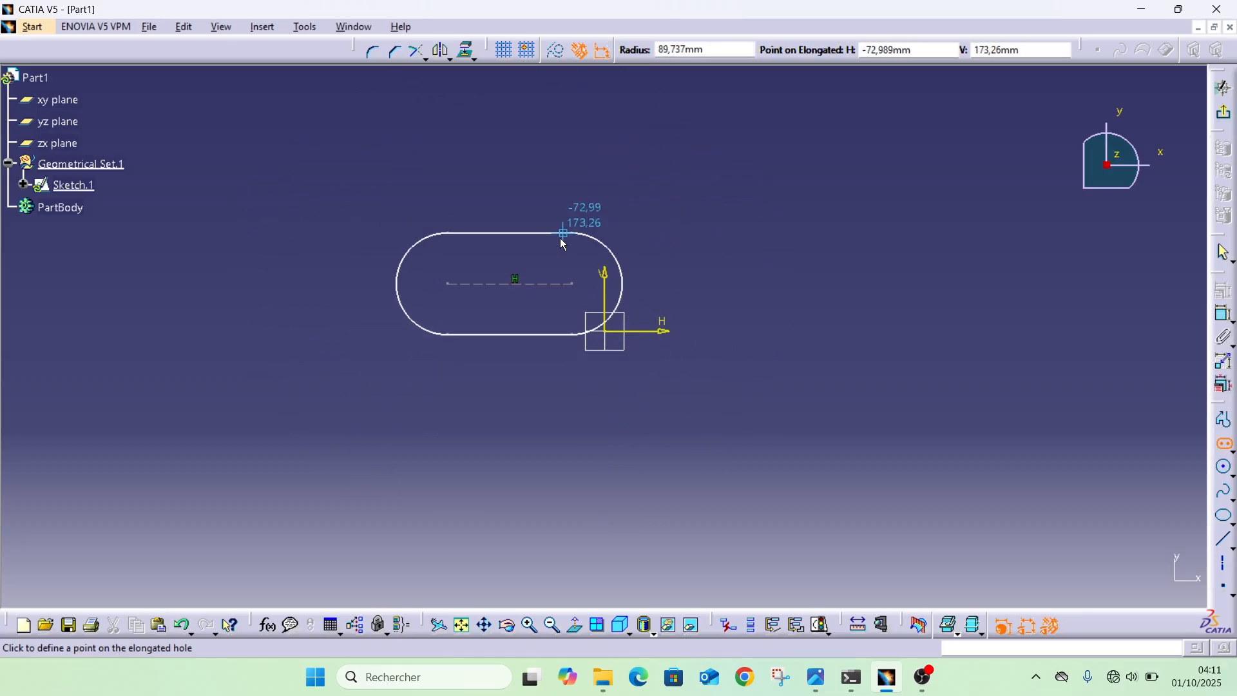
pyautogui.click(558, 250)
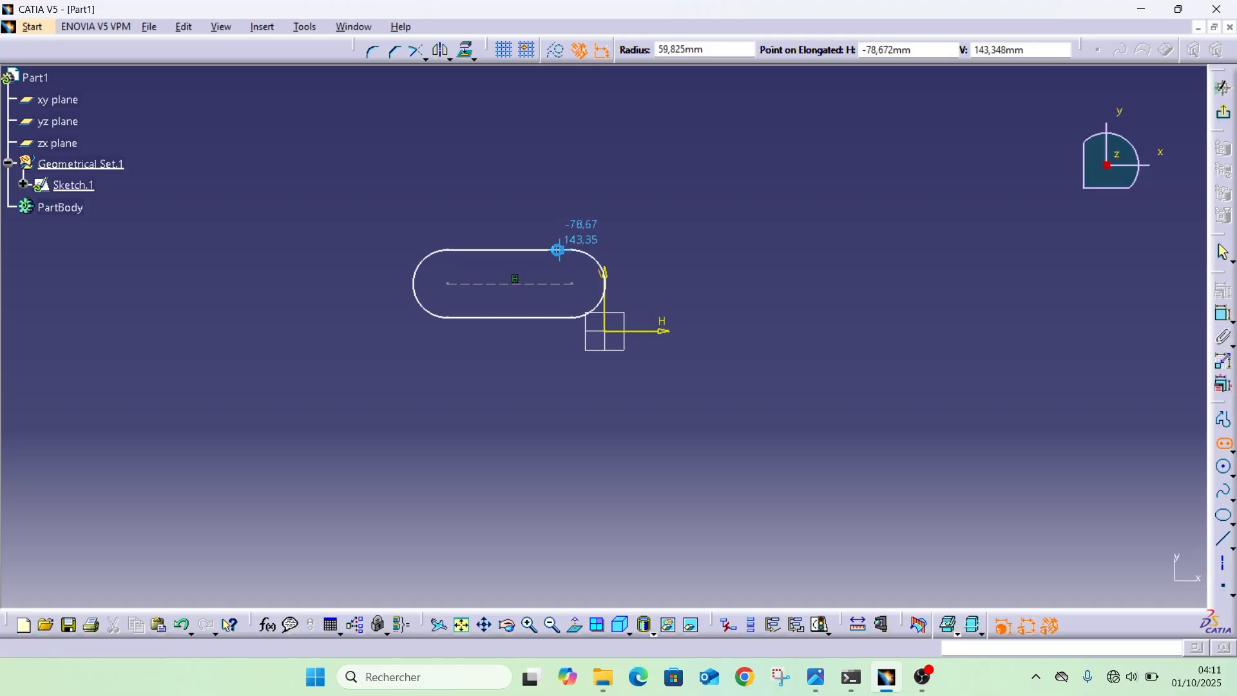
pyautogui.press('Delete')
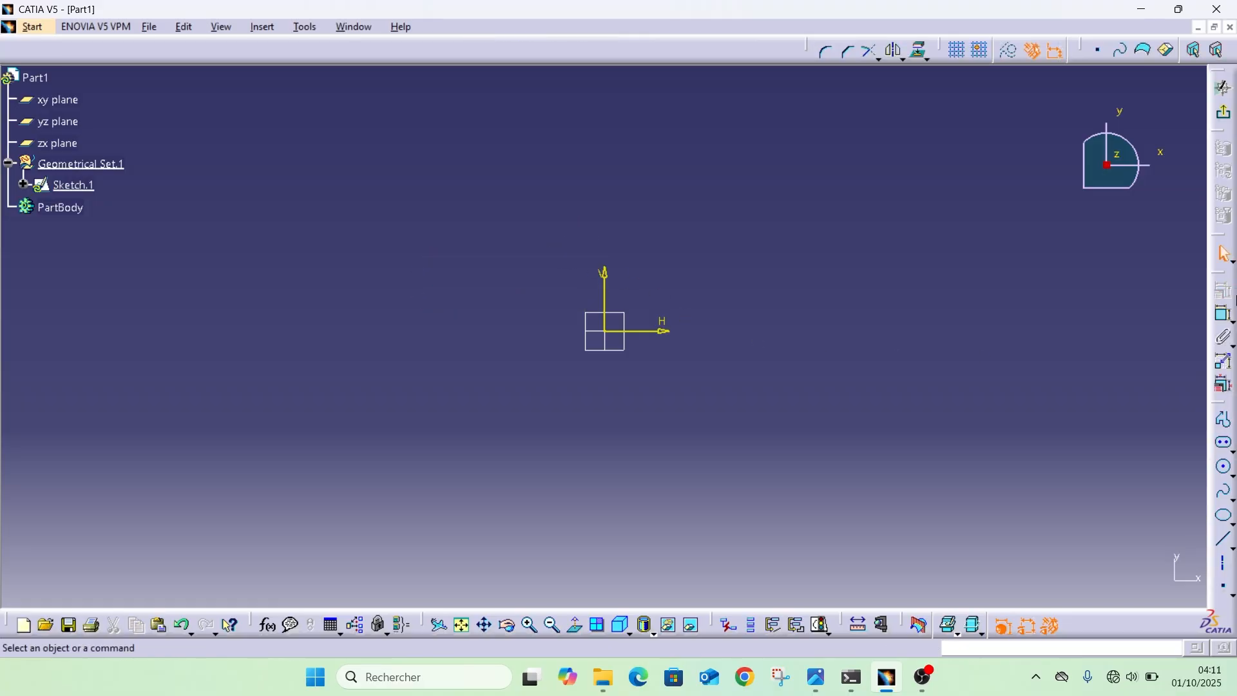
# Step: Try a cylindrical elongated hole along an arc of about 178 mm radius up and left of the origin, and discard it
pyautogui.click(1230, 445)
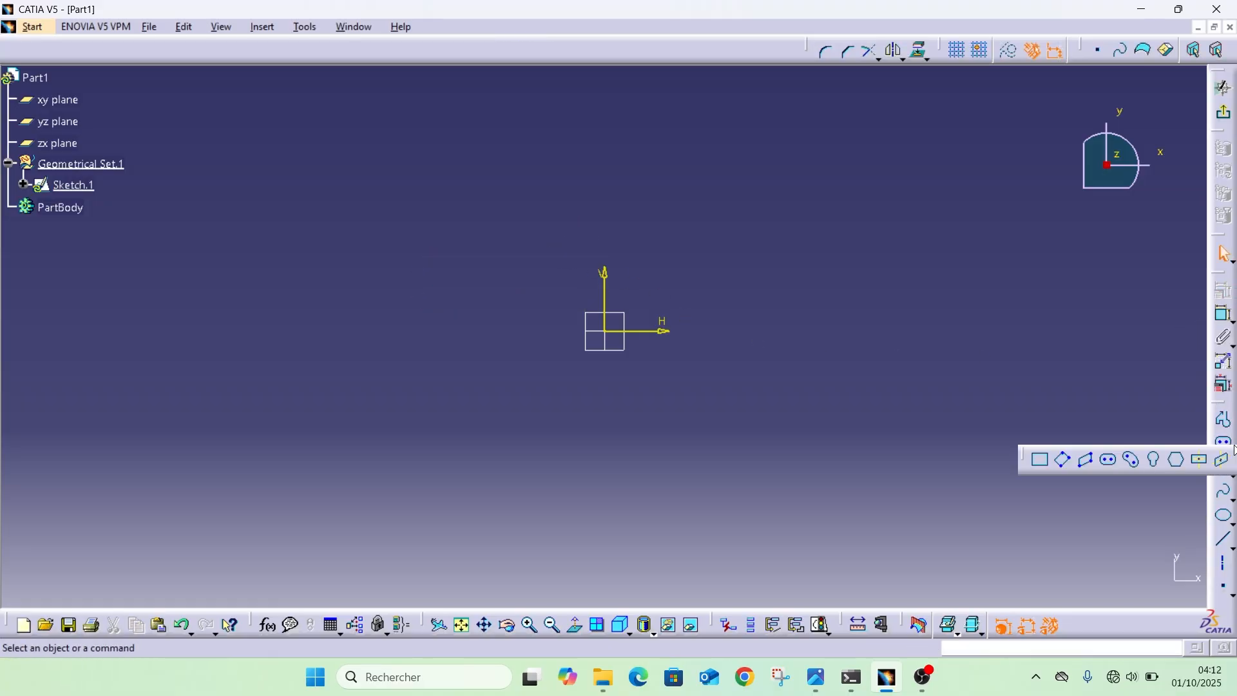
pyautogui.click(1132, 463)
pyautogui.click(414, 200)
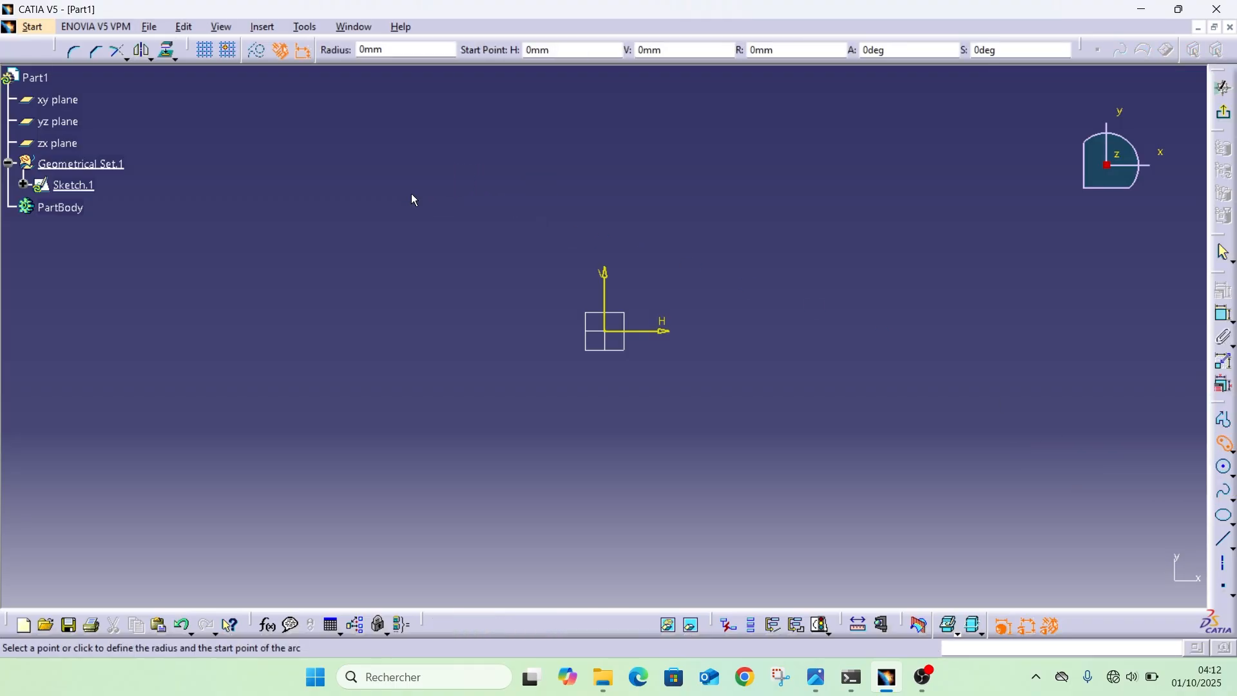
pyautogui.click(502, 240)
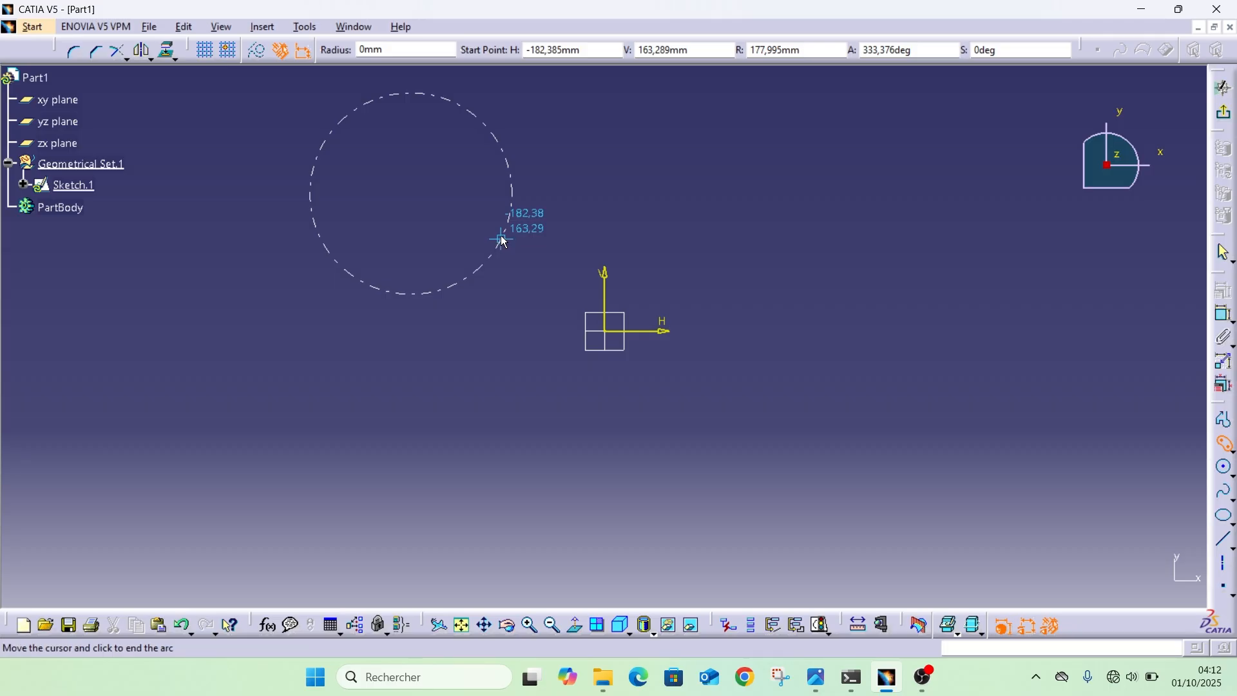
pyautogui.click(413, 309)
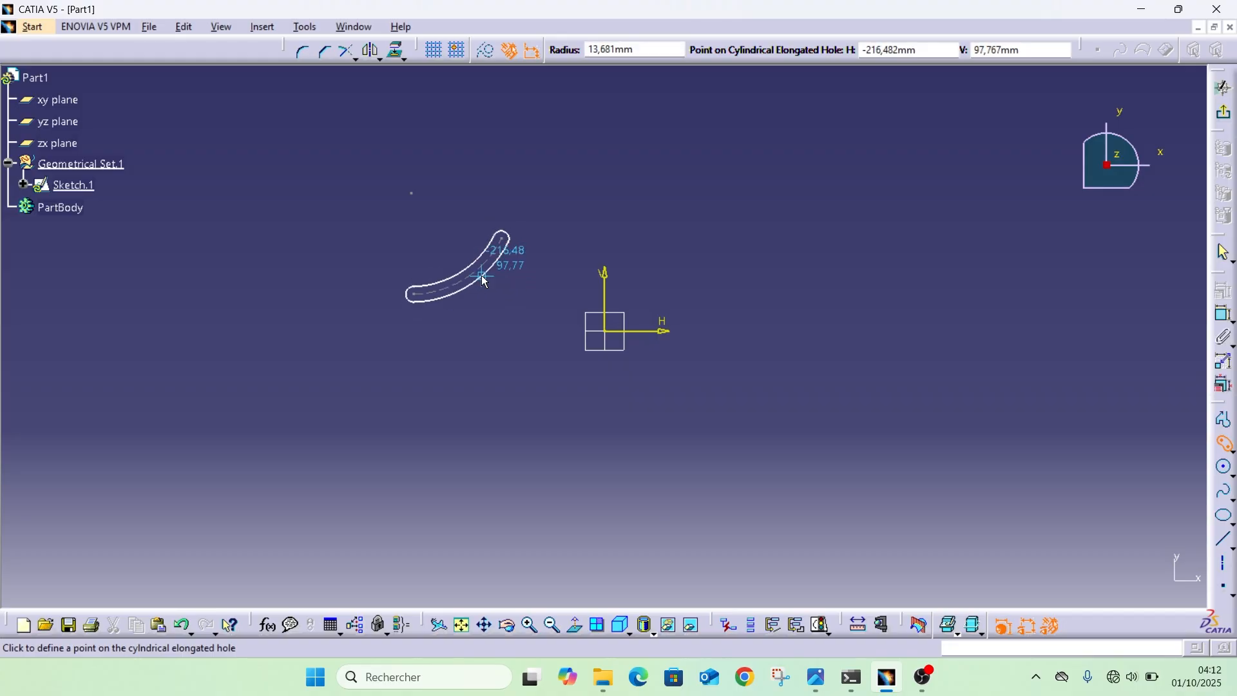
pyautogui.press('Escape')
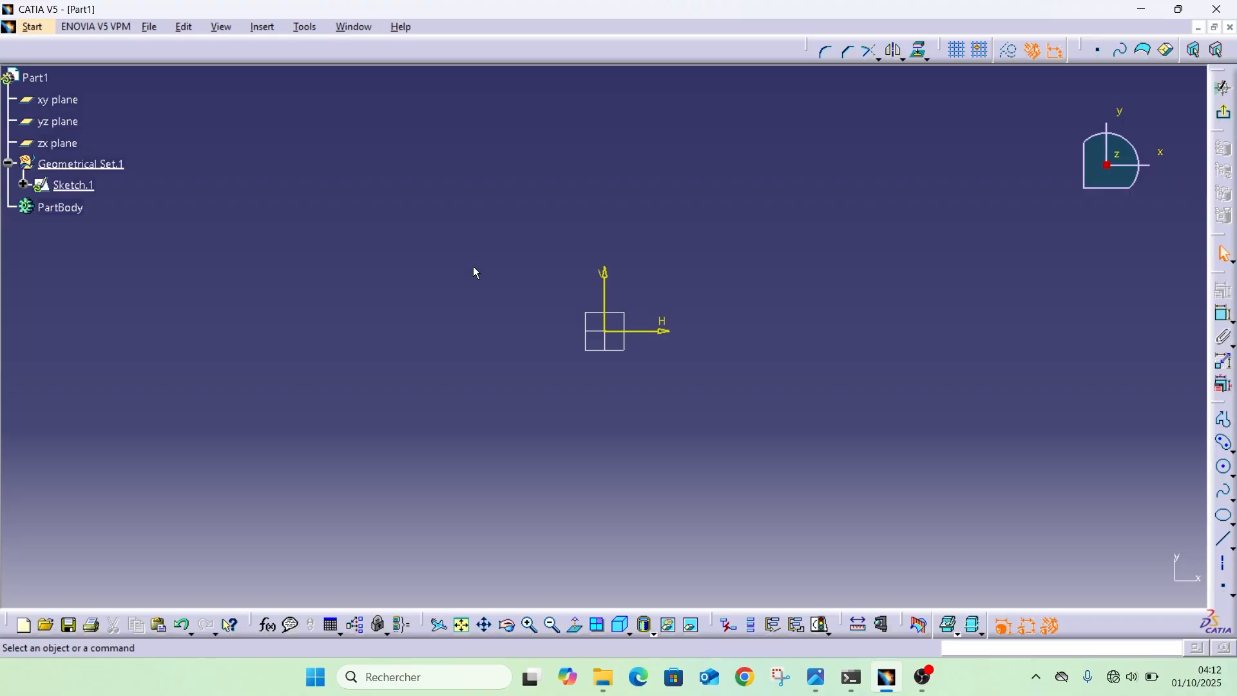
# Step: Draw a circle with a radius of about 155 mm up and left of the origin, and delete it
pyautogui.click(1224, 469)
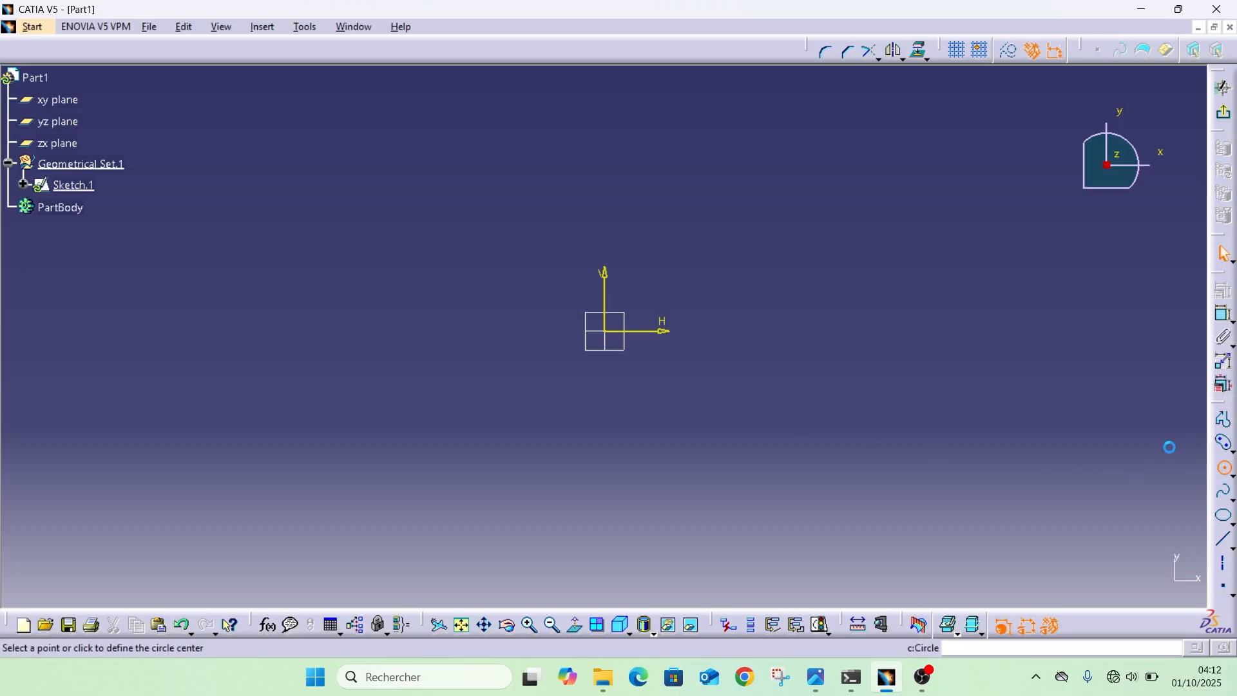
pyautogui.click(428, 260)
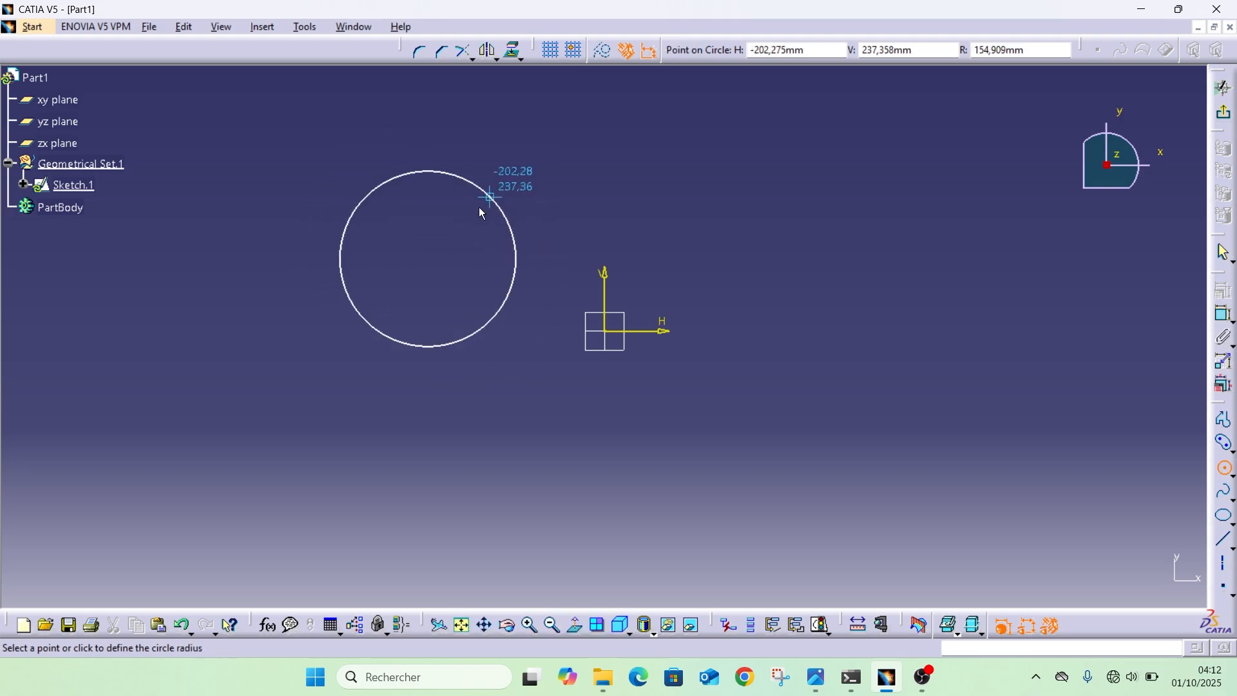
pyautogui.click(479, 200)
pyautogui.press('Delete')
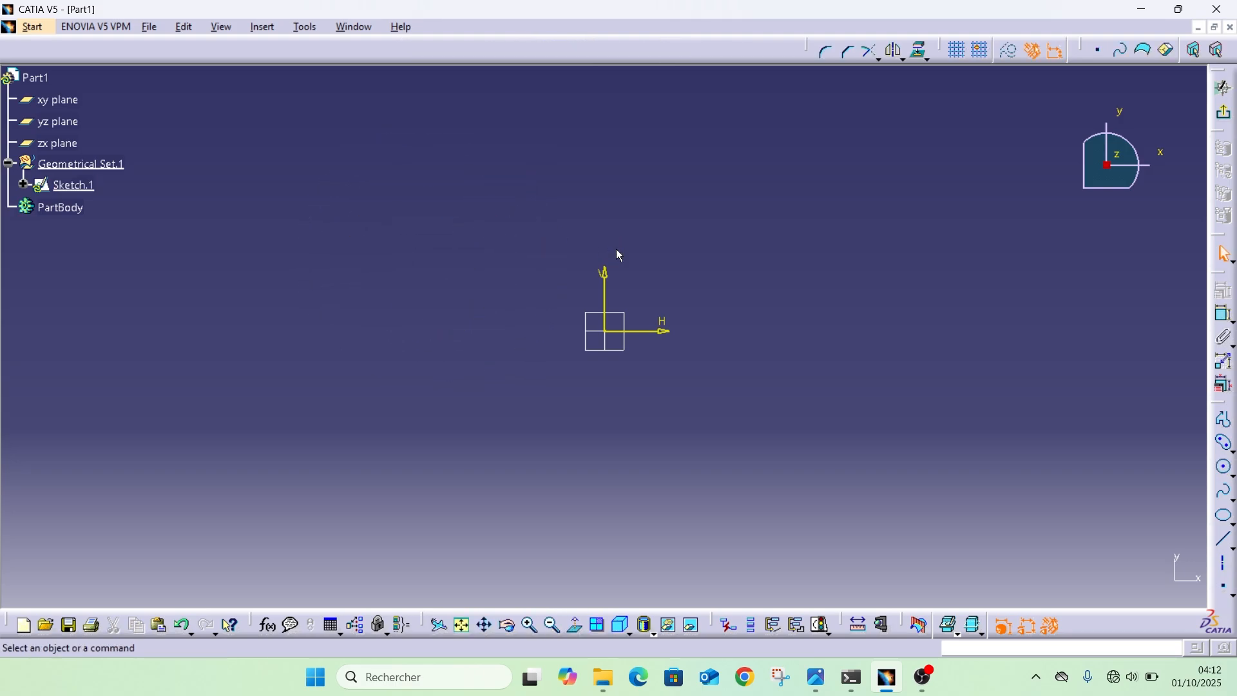
# Step: Draw a three-point circle with a radius of about 167 mm up and left of the origin, and delete it
pyautogui.click(1232, 474)
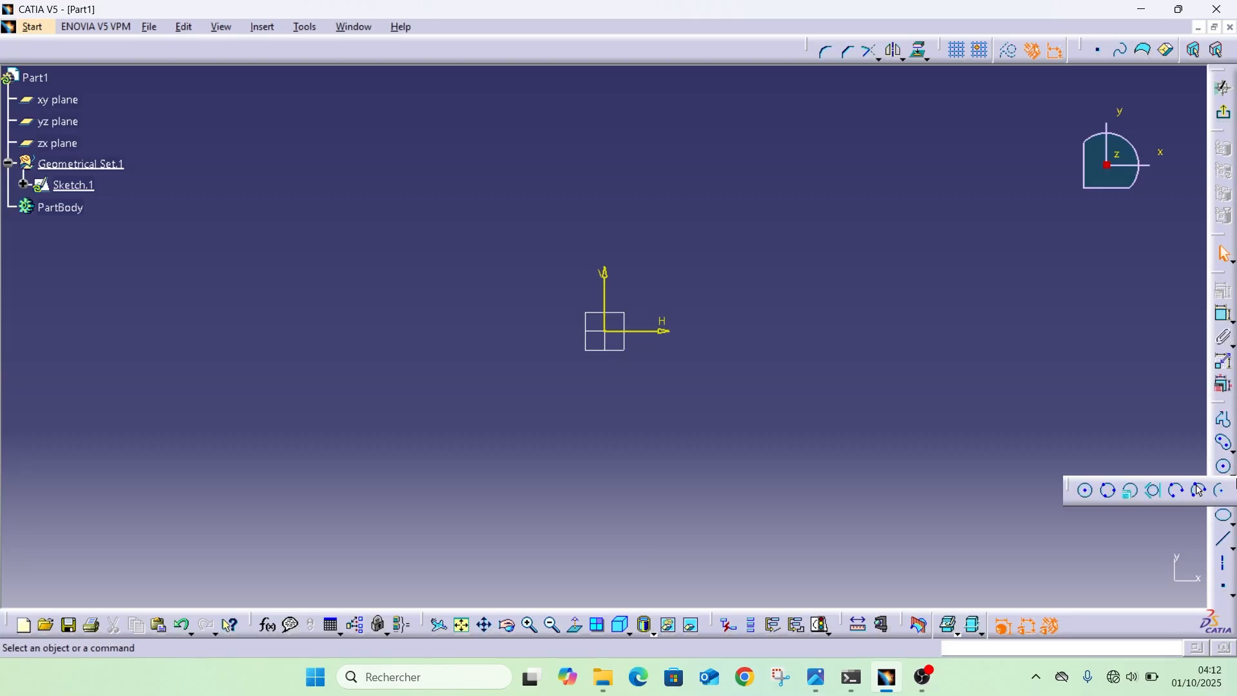
pyautogui.click(1109, 492)
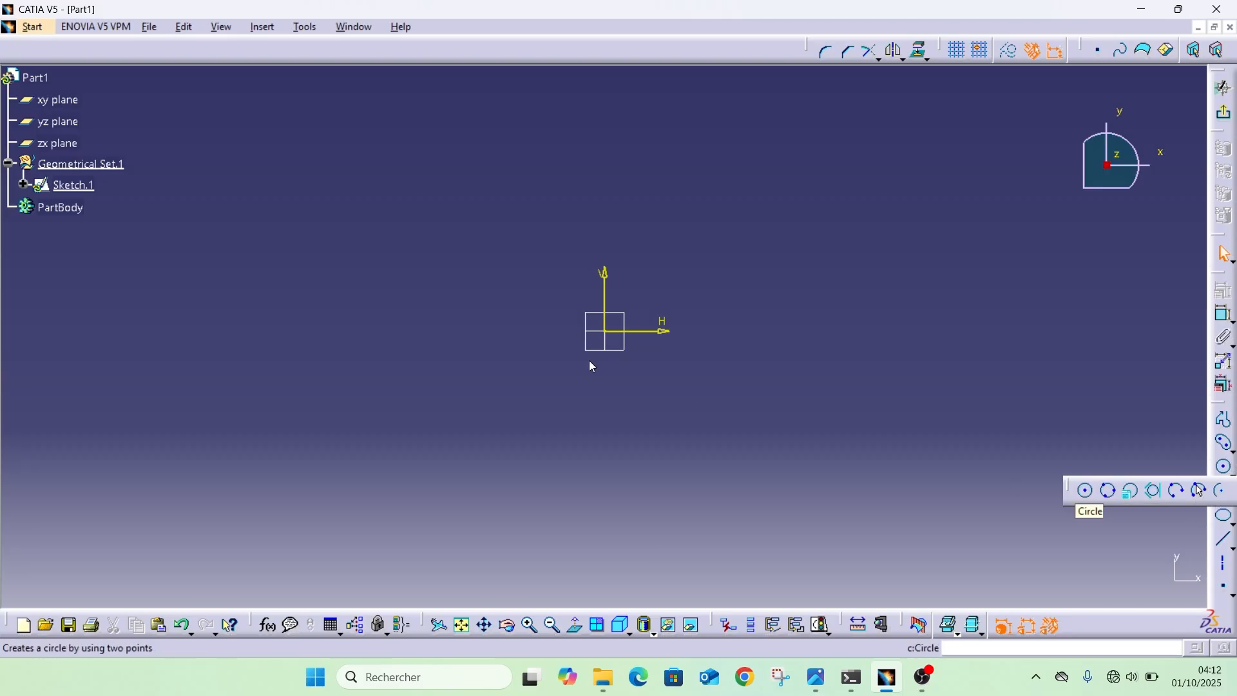
pyautogui.click(372, 182)
pyautogui.click(347, 361)
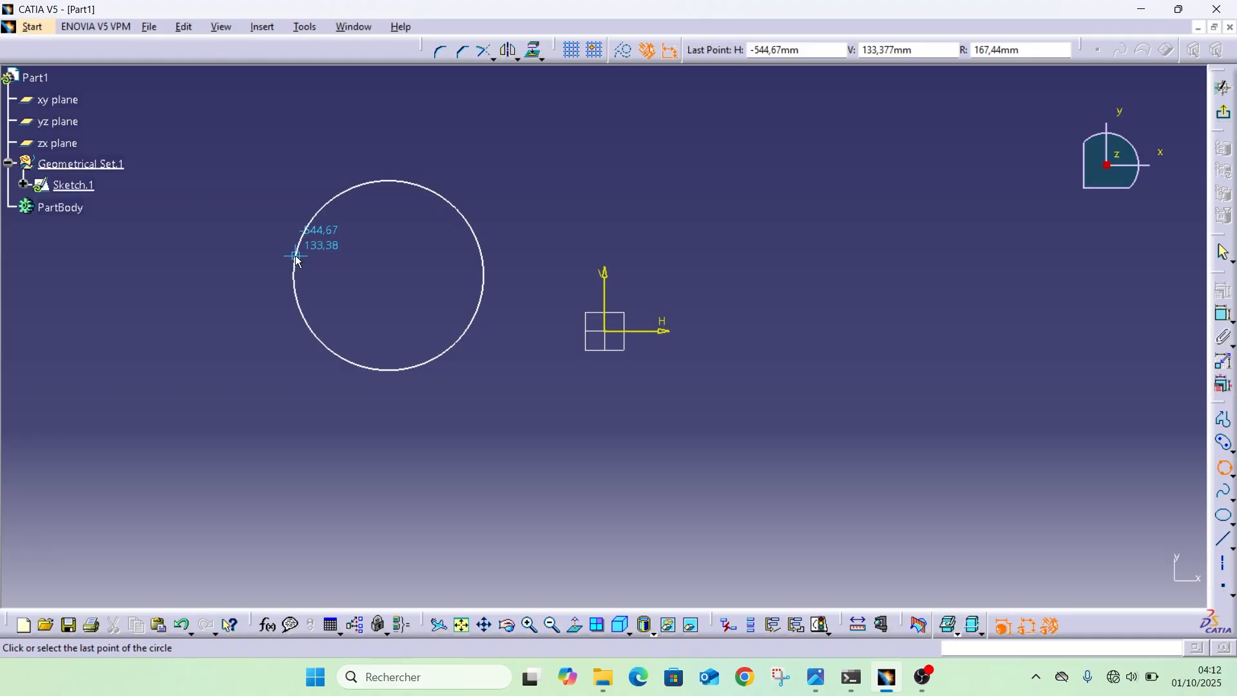
pyautogui.click(296, 256)
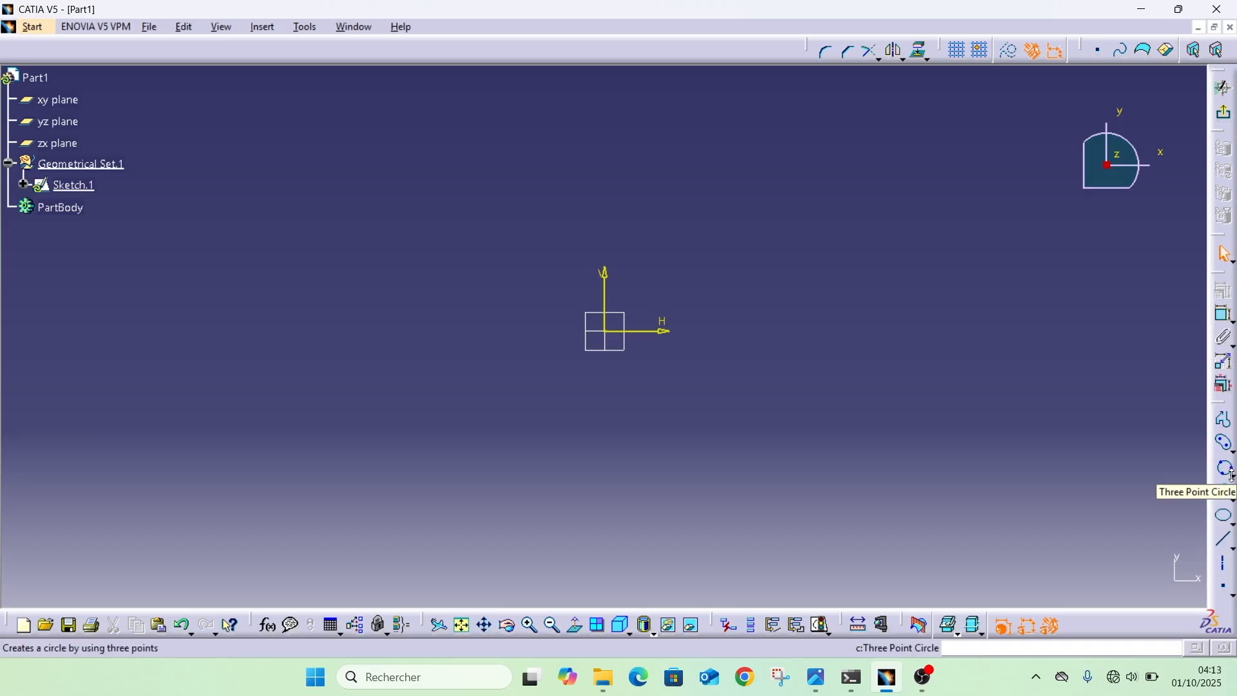
# Step: Draw a three-point arc opening downward to the left of the origin, and delete it
pyautogui.click(1232, 478)
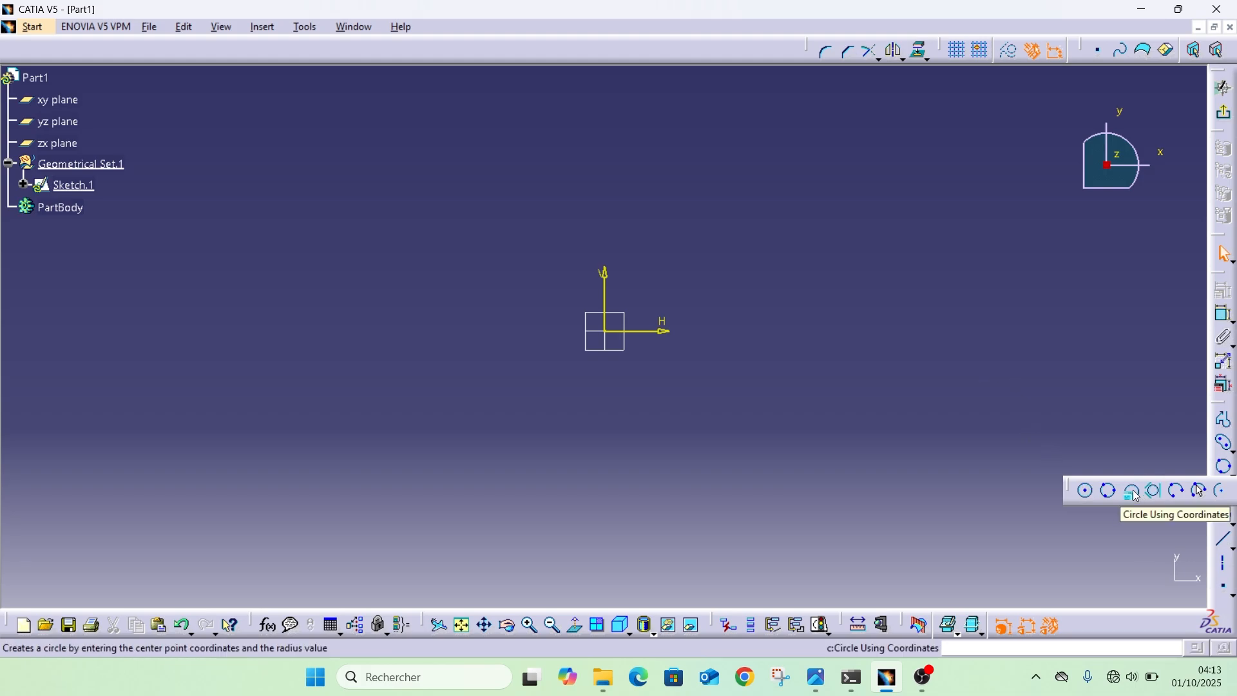
pyautogui.click(1177, 492)
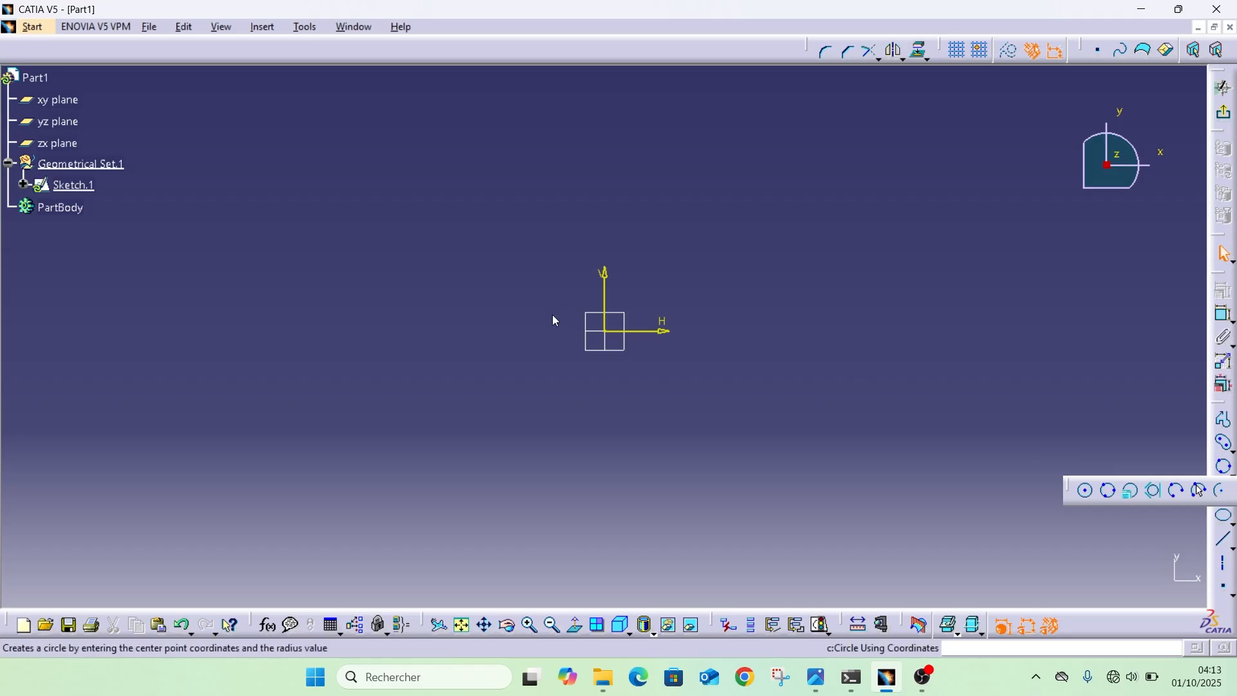
pyautogui.click(434, 320)
pyautogui.click(343, 222)
pyautogui.click(288, 385)
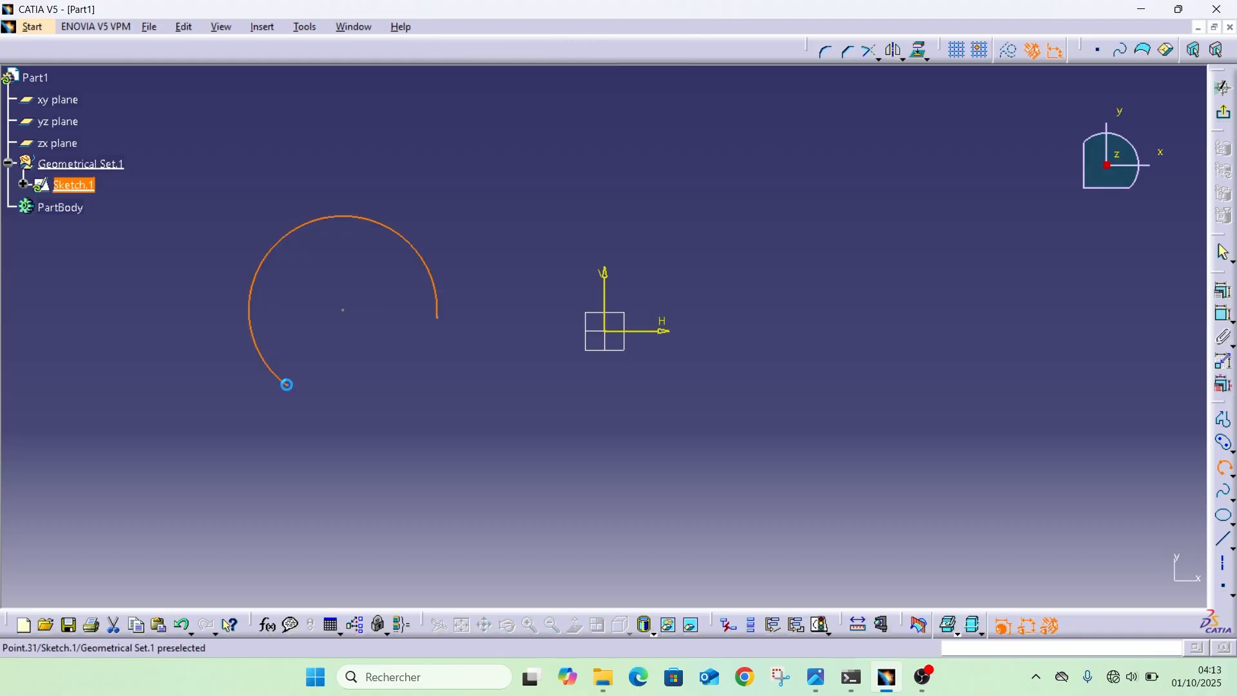
pyautogui.press('Delete')
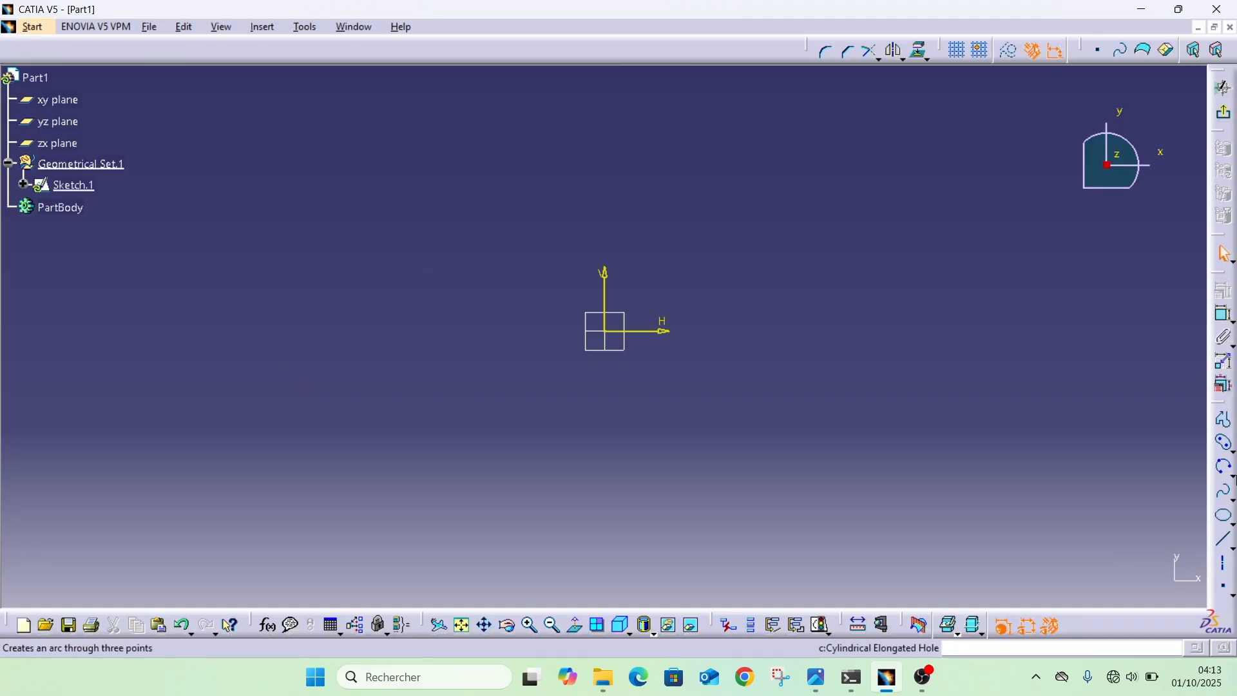
# Step: Draw a center-point arc of about 306 mm radius from a center left of and slightly below the origin, and delete it
pyautogui.click(1223, 494)
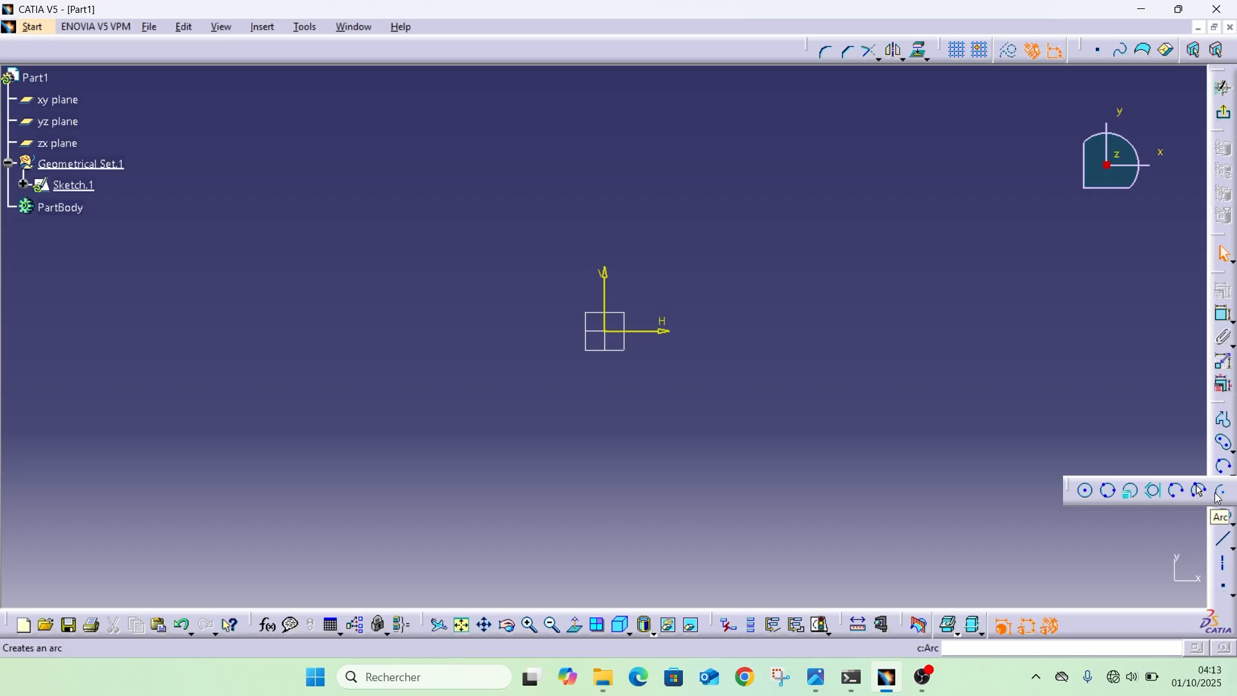
pyautogui.click(1219, 496)
pyautogui.click(406, 365)
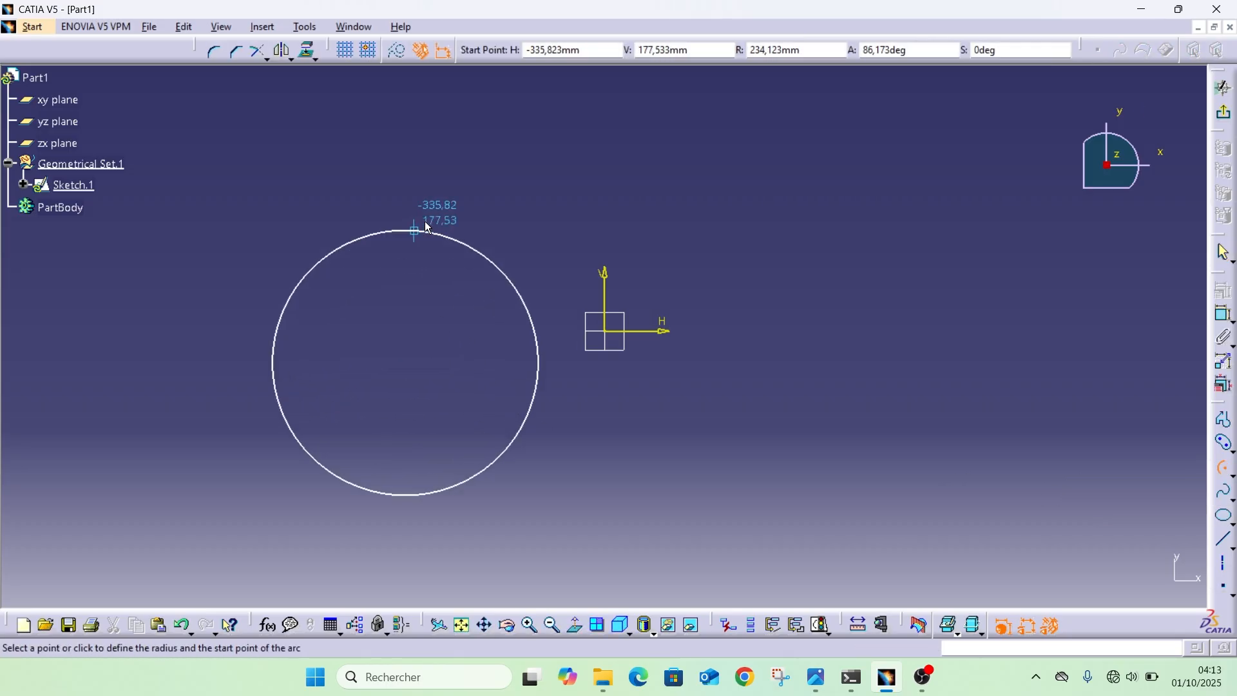
pyautogui.click(471, 202)
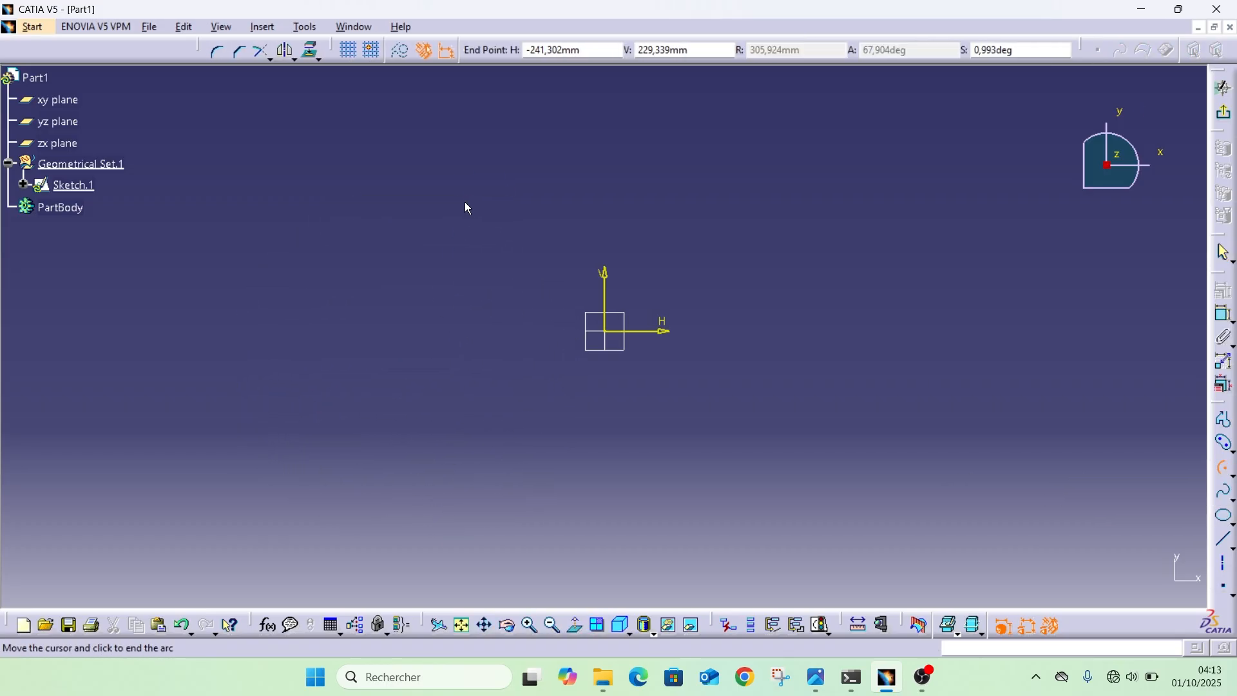
pyautogui.click(287, 476)
pyautogui.press('Delete')
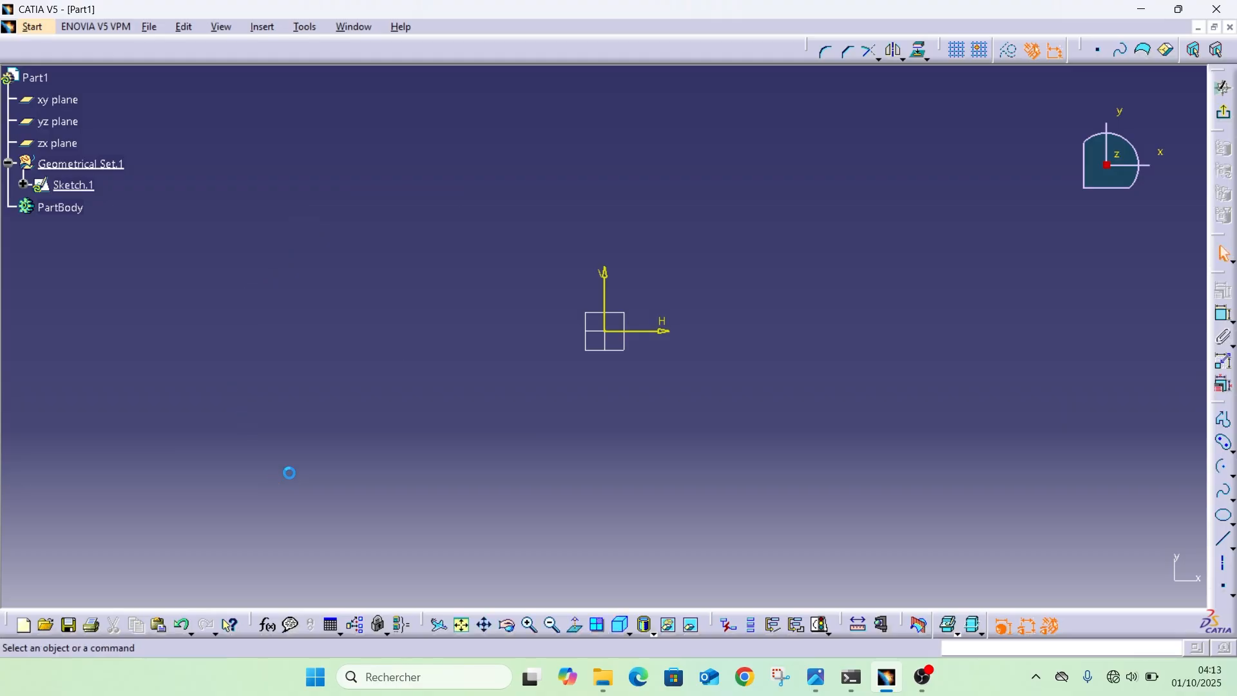
# Step: Draw a wavy spline through six control points left of the origin, and delete it
pyautogui.click(1226, 497)
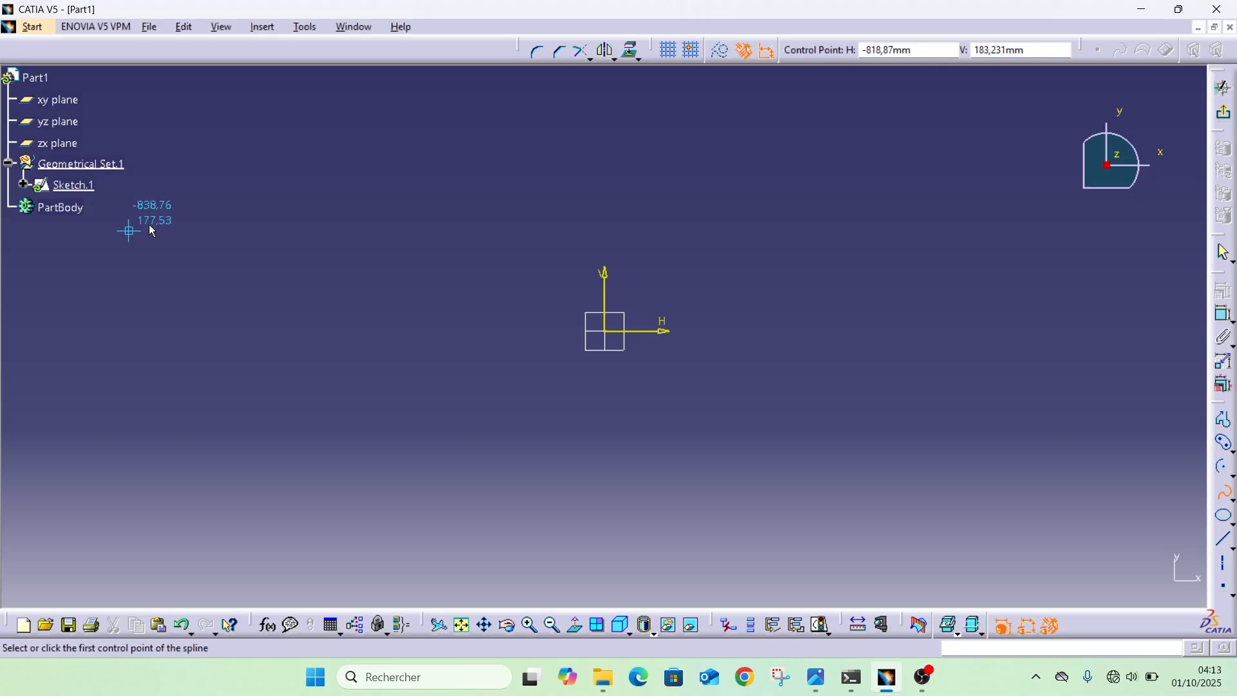
pyautogui.click(178, 216)
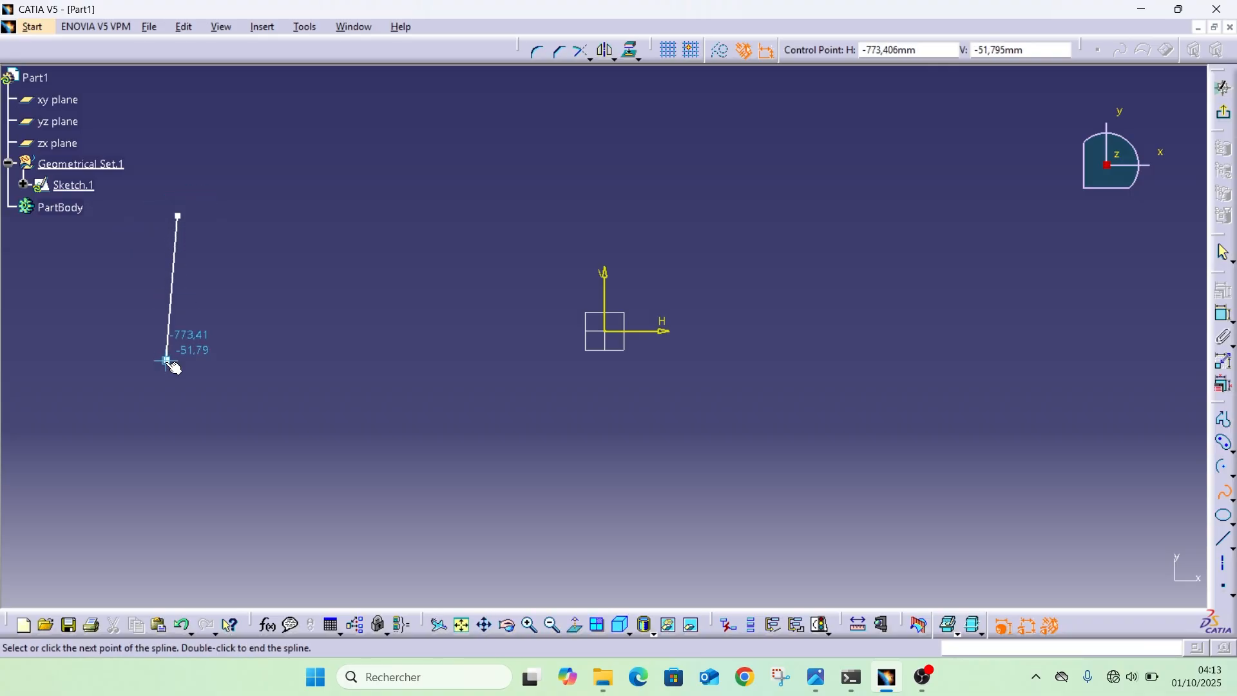
pyautogui.click(167, 360)
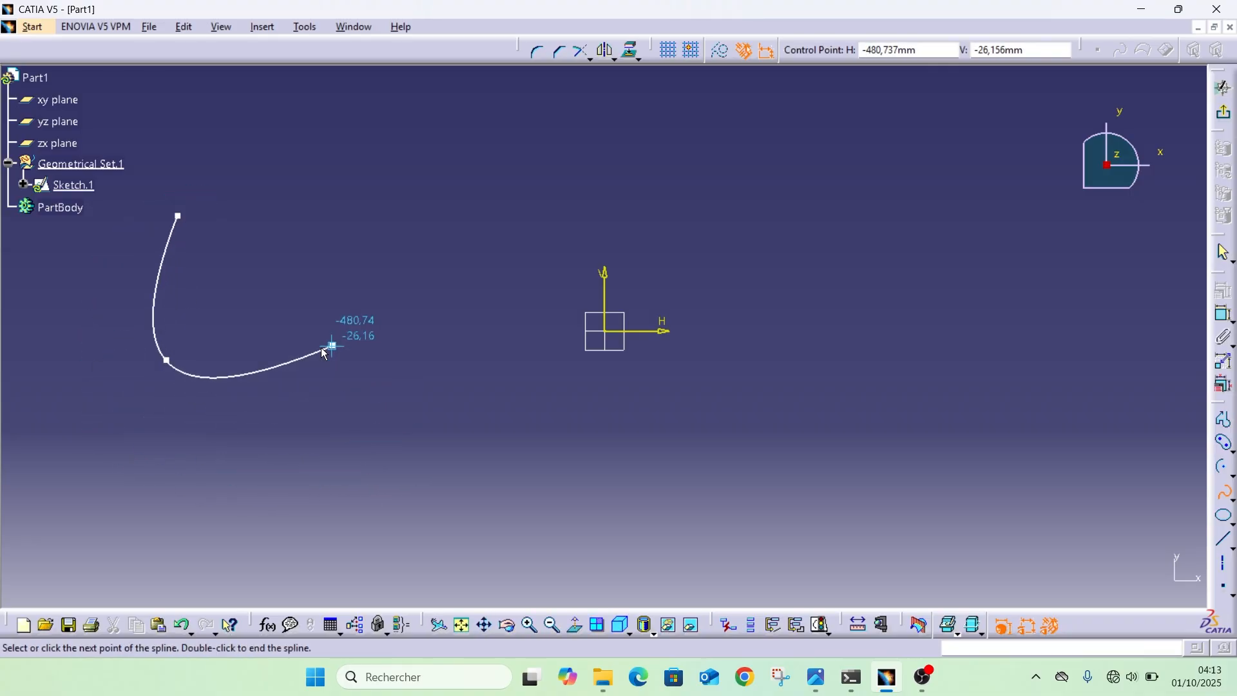
pyautogui.click(344, 484)
pyautogui.click(274, 234)
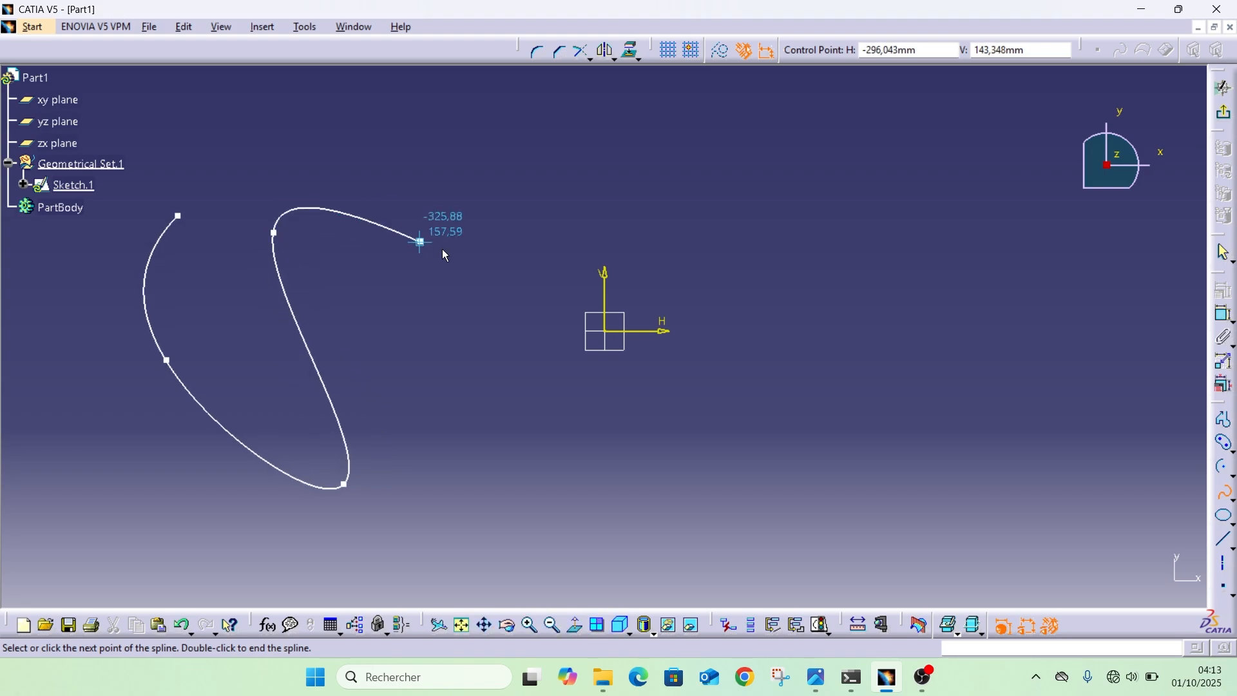
pyautogui.click(495, 450)
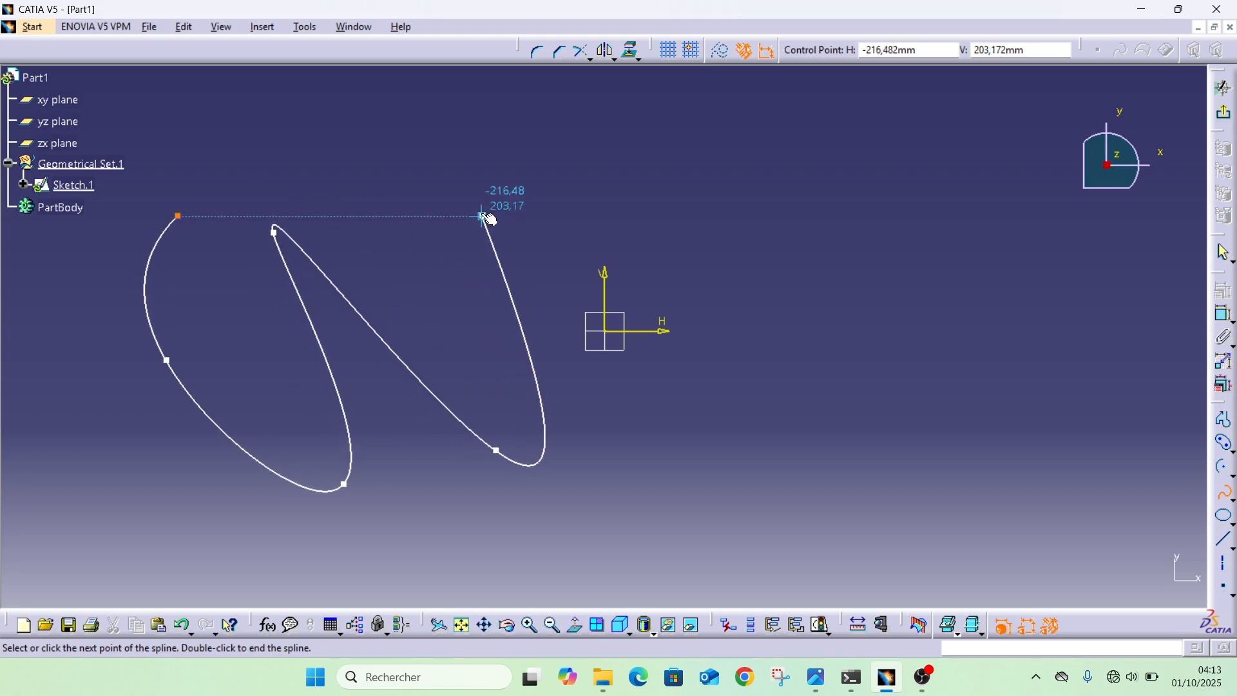
pyautogui.click(482, 216)
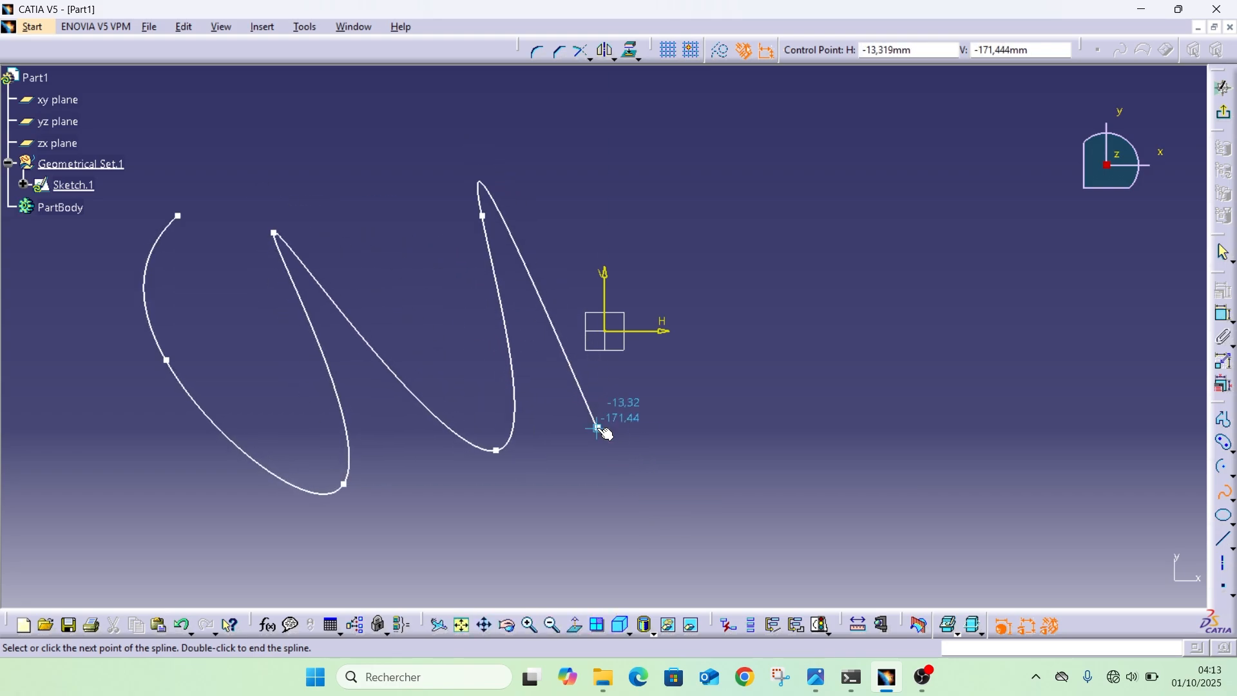
pyautogui.press('Escape')
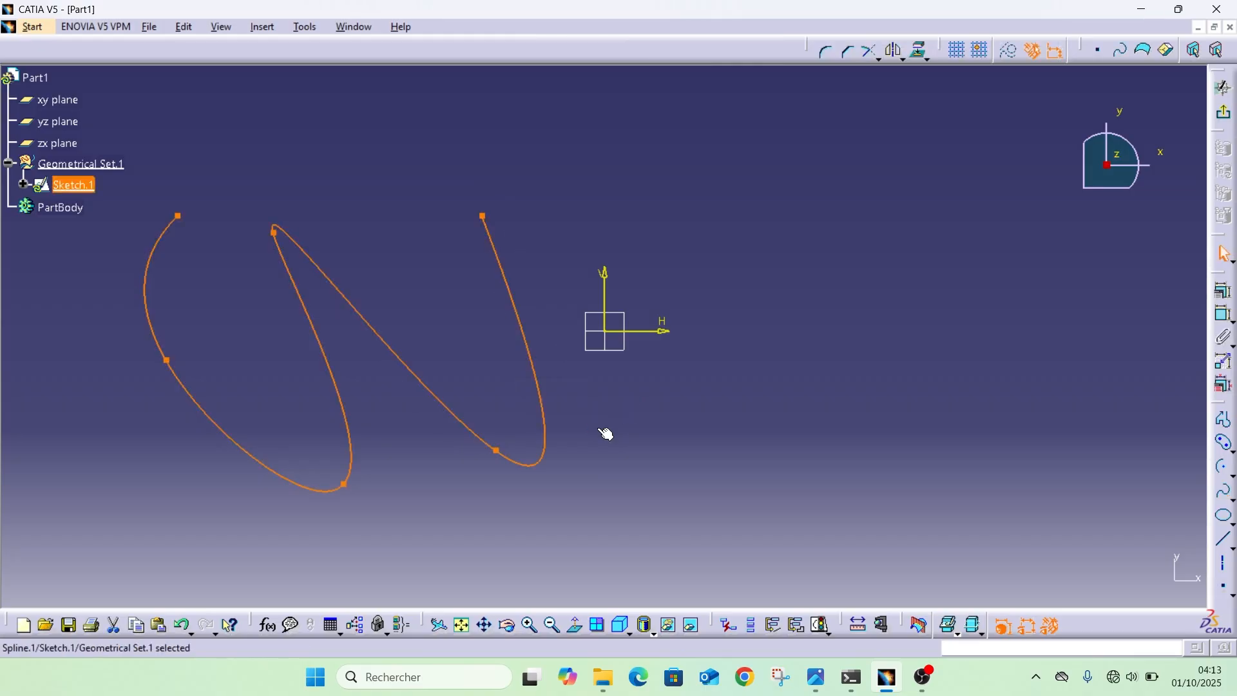
pyautogui.press('Delete')
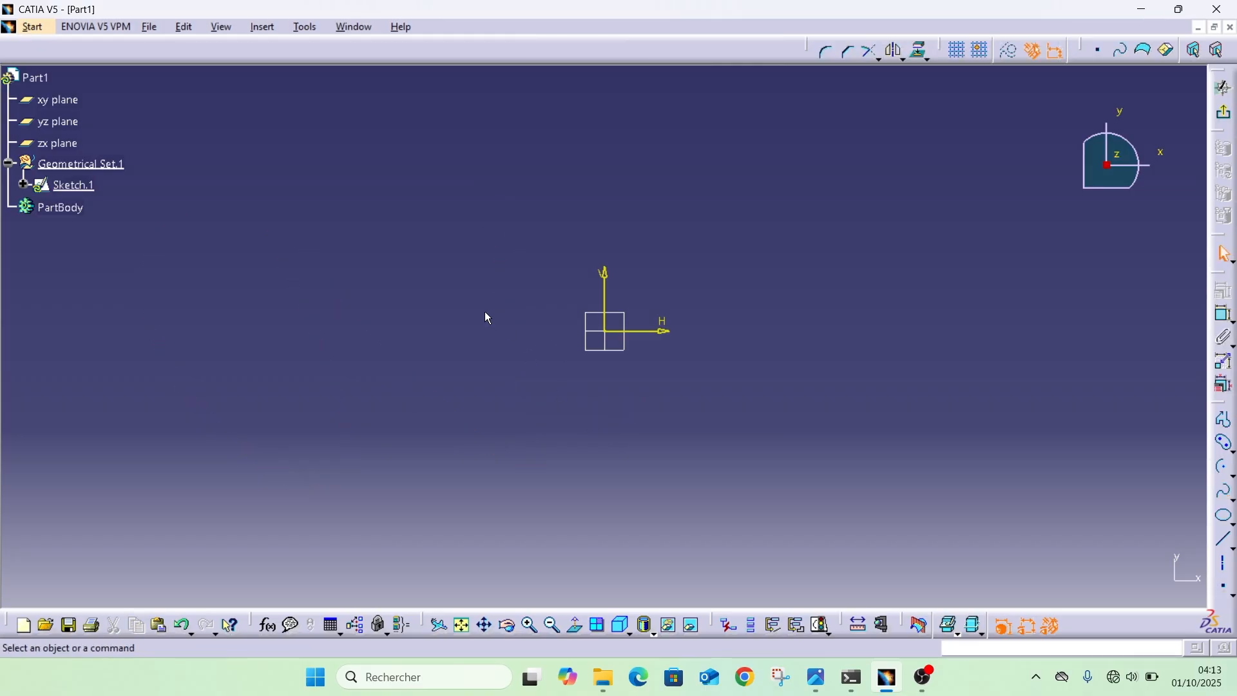
# Step: Draw a nearly horizontal ellipse left of the origin with a major radius of about 374 mm and minor radius of about 169 mm, and delete it
pyautogui.click(1233, 500)
pyautogui.click(1225, 521)
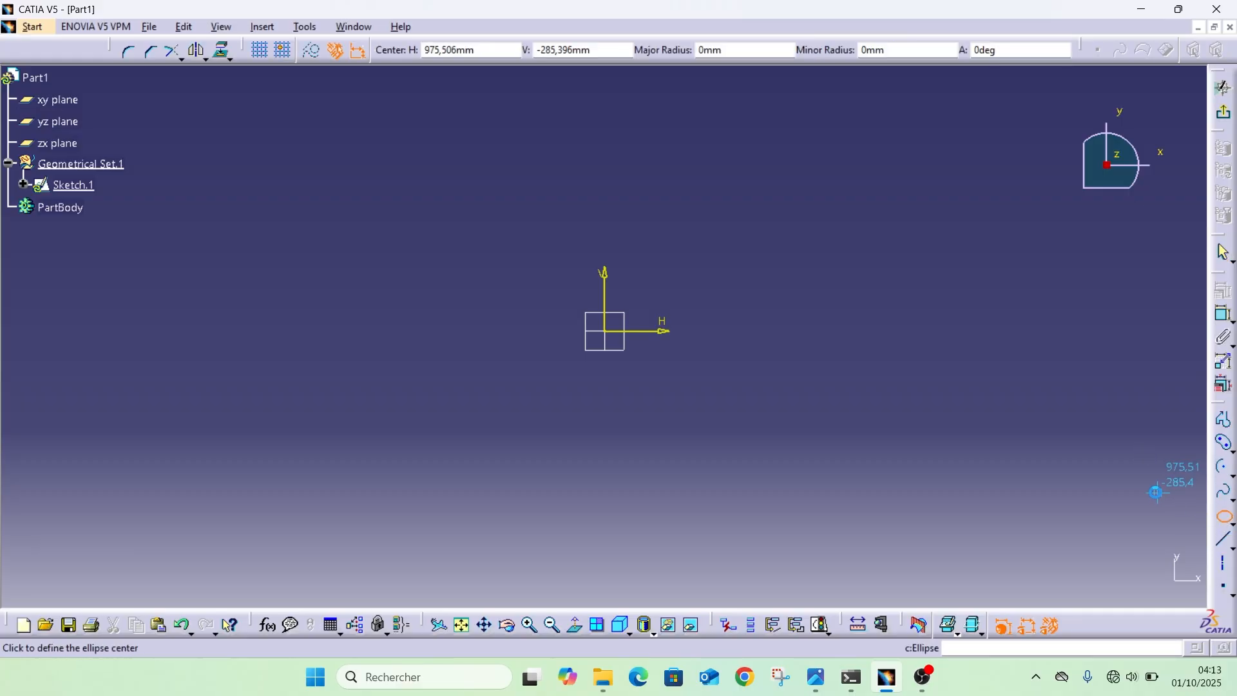
pyautogui.click(217, 312)
pyautogui.click(398, 317)
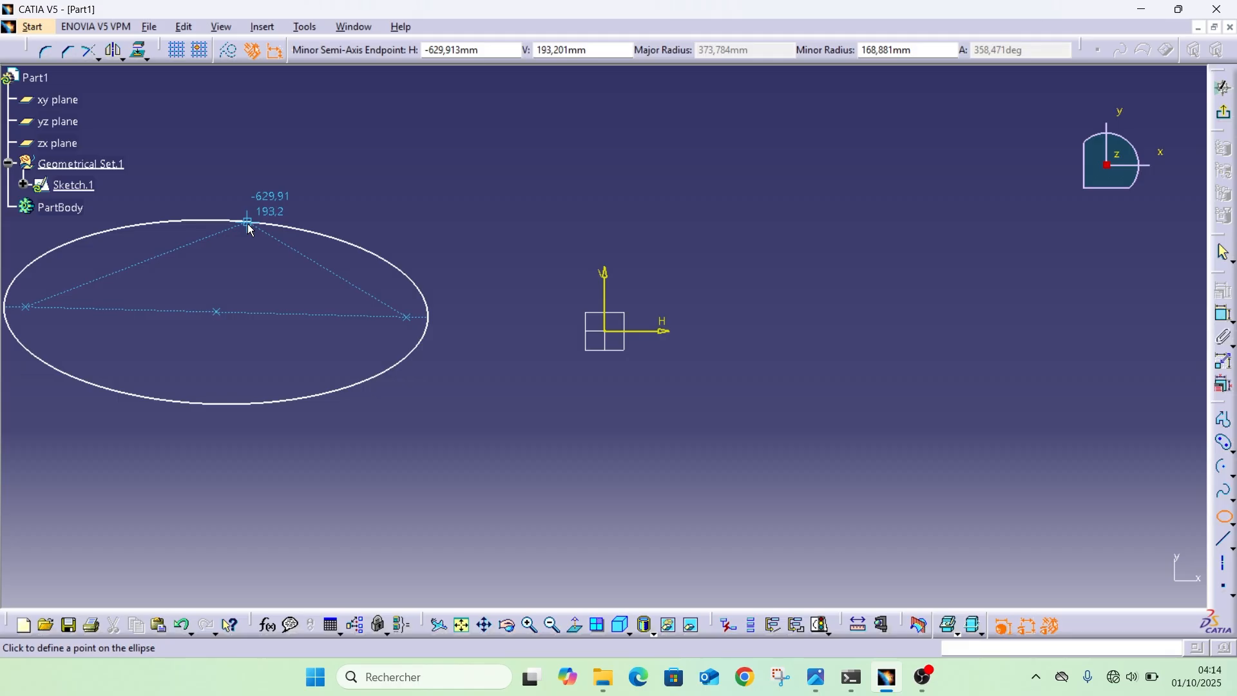
pyautogui.click(248, 223)
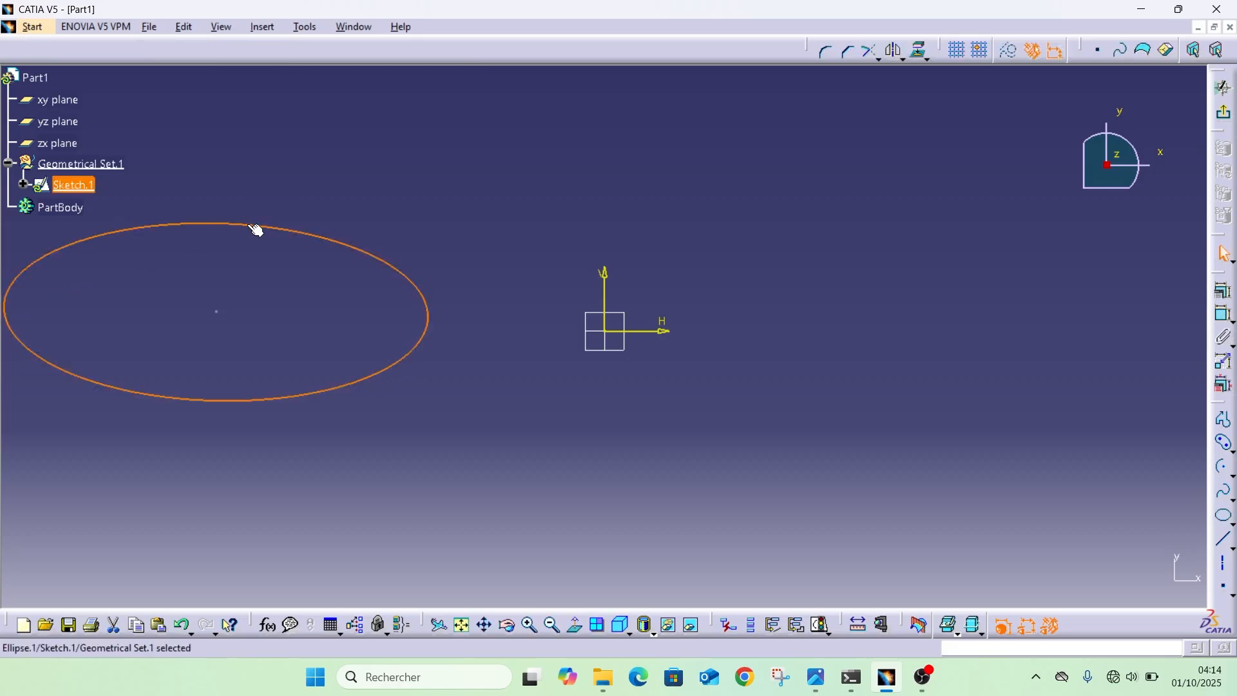
pyautogui.press('Delete')
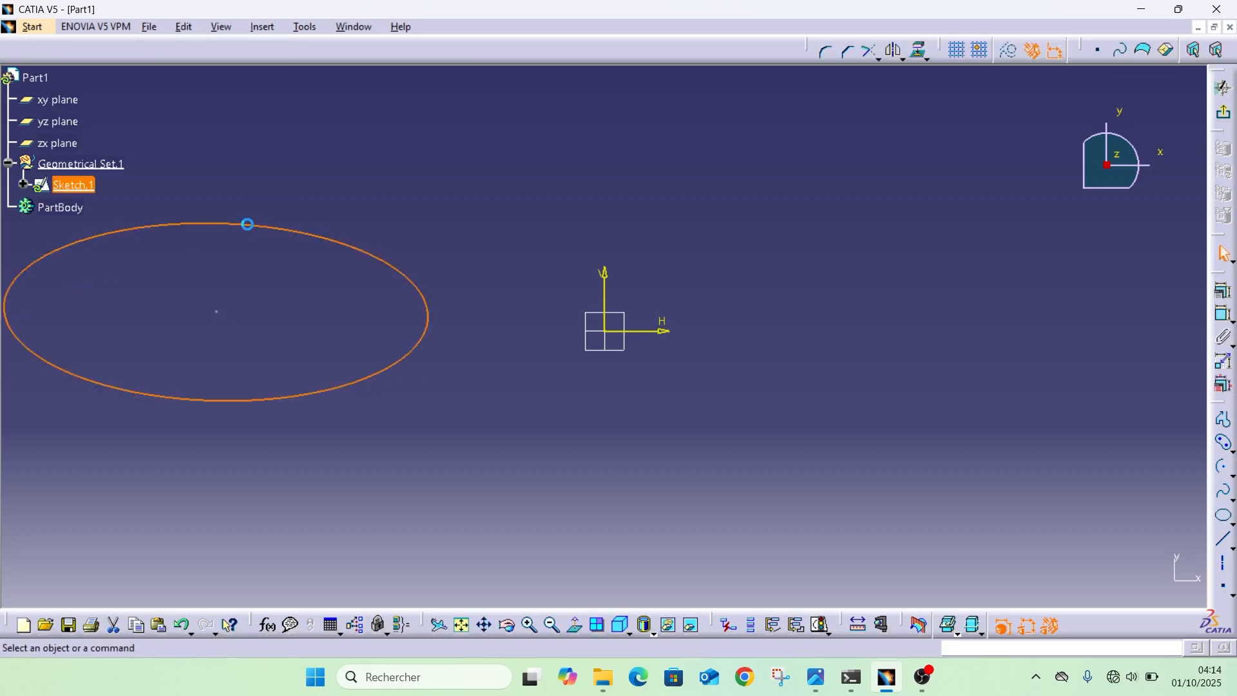
# Step: Try an upward-opening parabola by focus, with its focus left of and below the origin, and discard it
pyautogui.click(1231, 523)
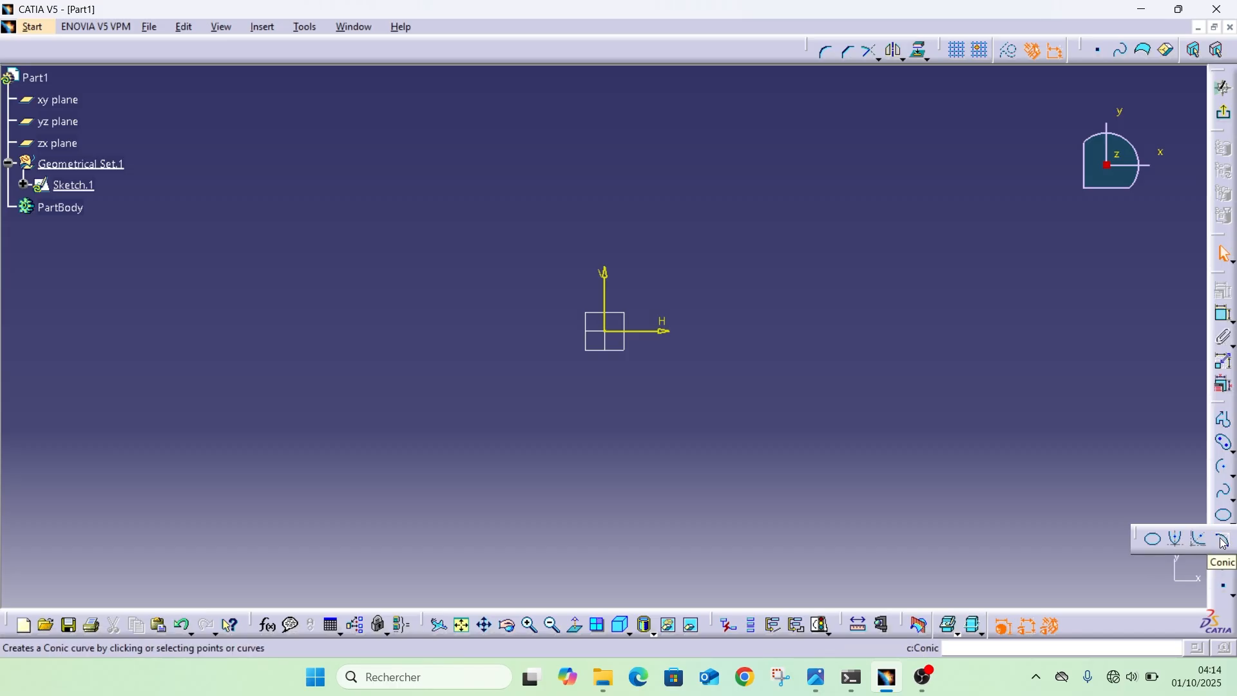
pyautogui.click(1181, 545)
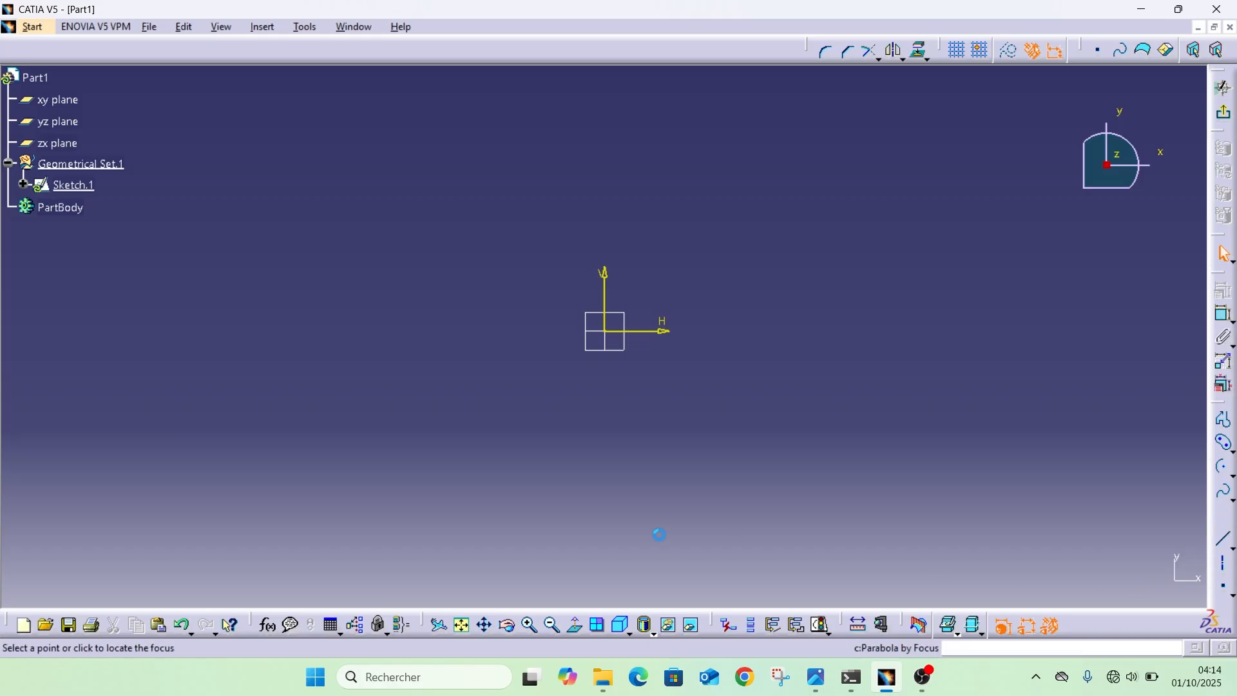
pyautogui.click(329, 394)
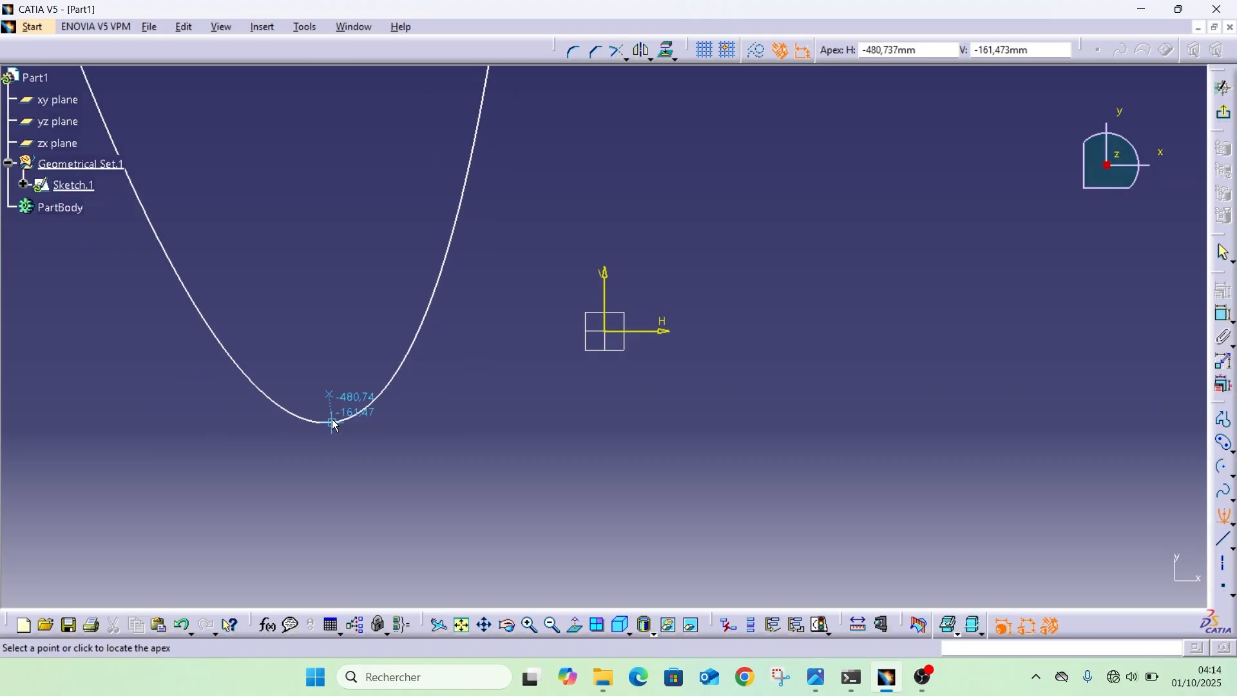
pyautogui.press('Escape')
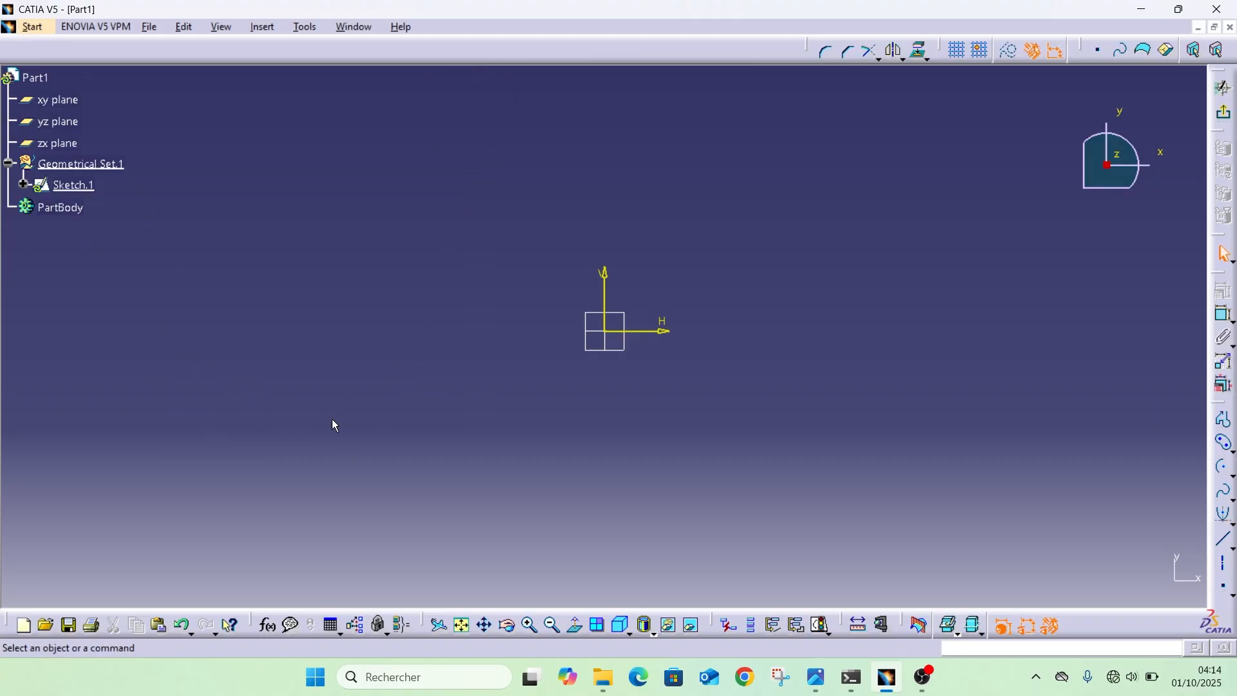
# Step: Draw a two-point line rising to the right on the left side of the origin, and delete it
pyautogui.click(1231, 548)
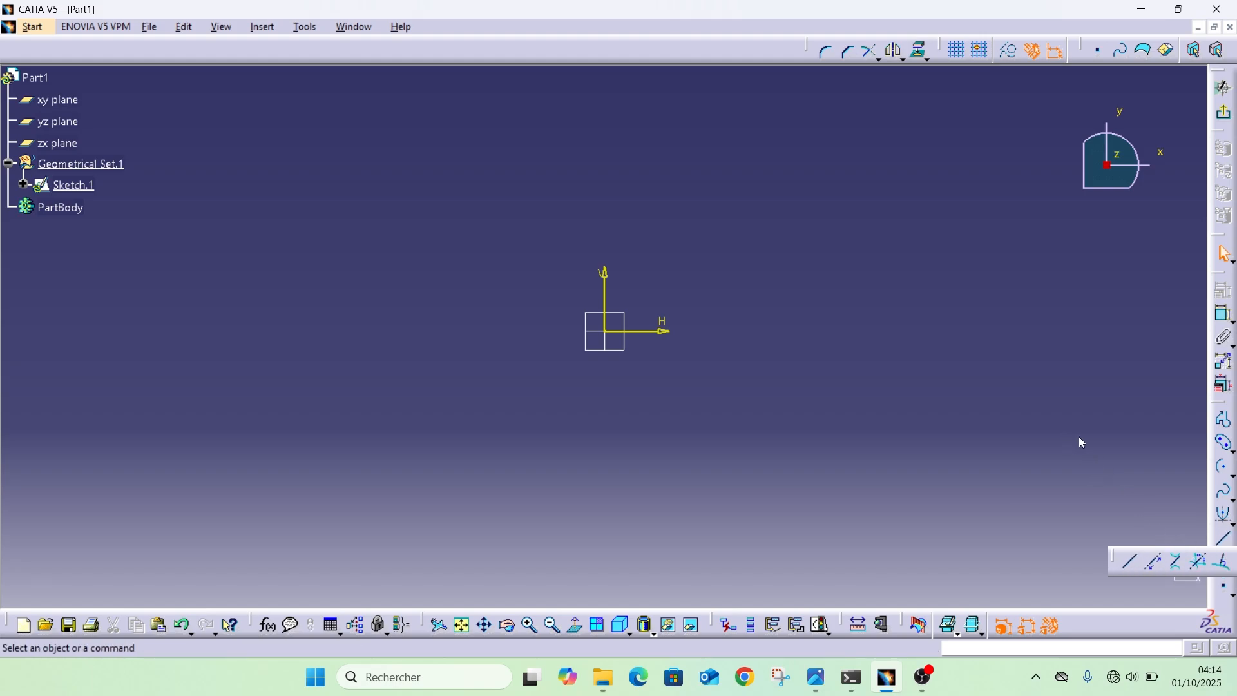
pyautogui.click(1131, 560)
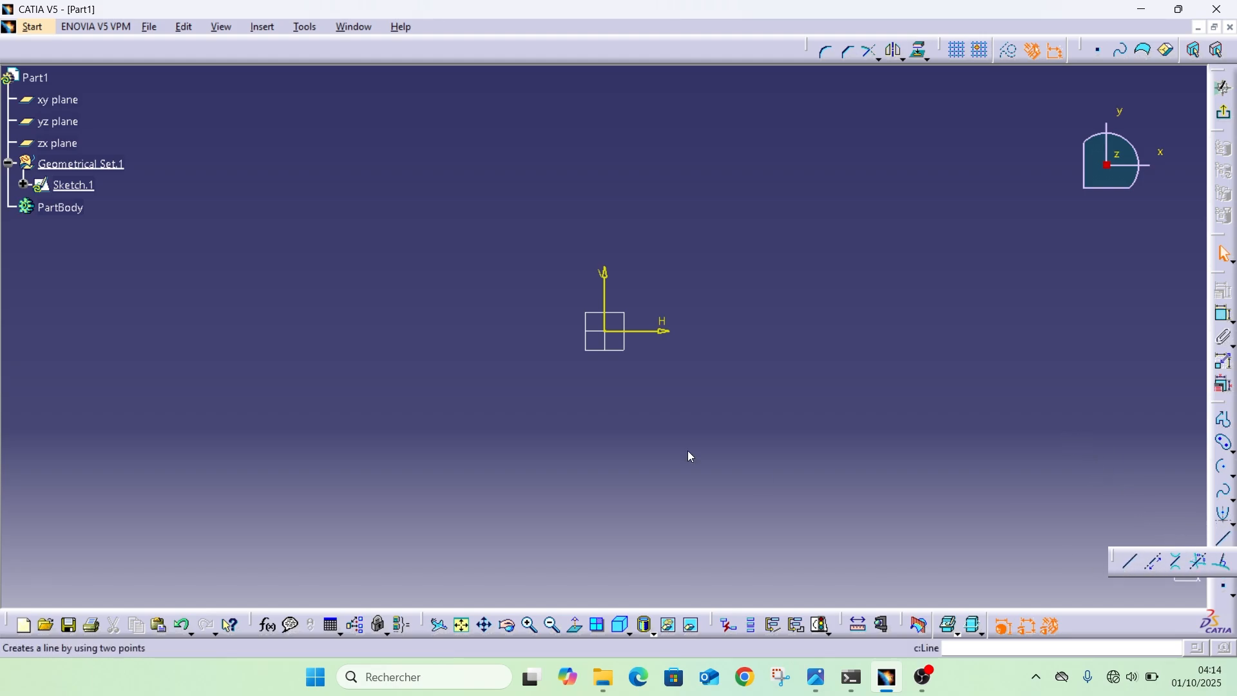
pyautogui.click(358, 358)
pyautogui.click(472, 259)
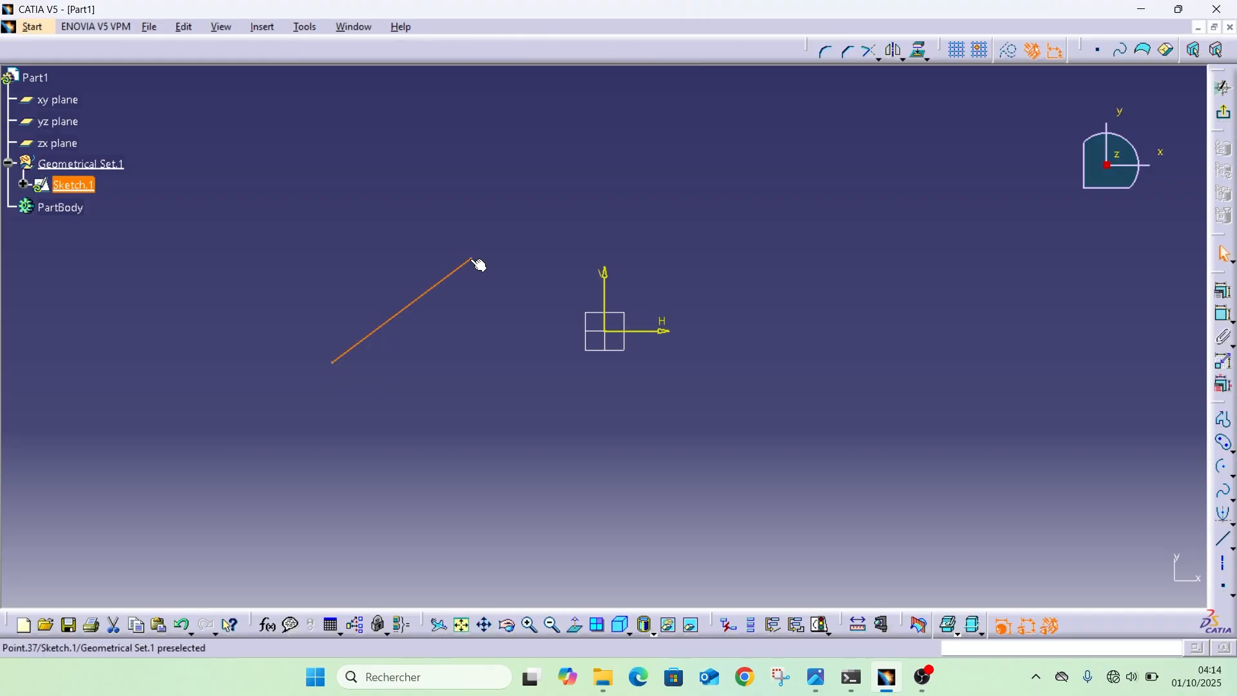
pyautogui.press('Delete')
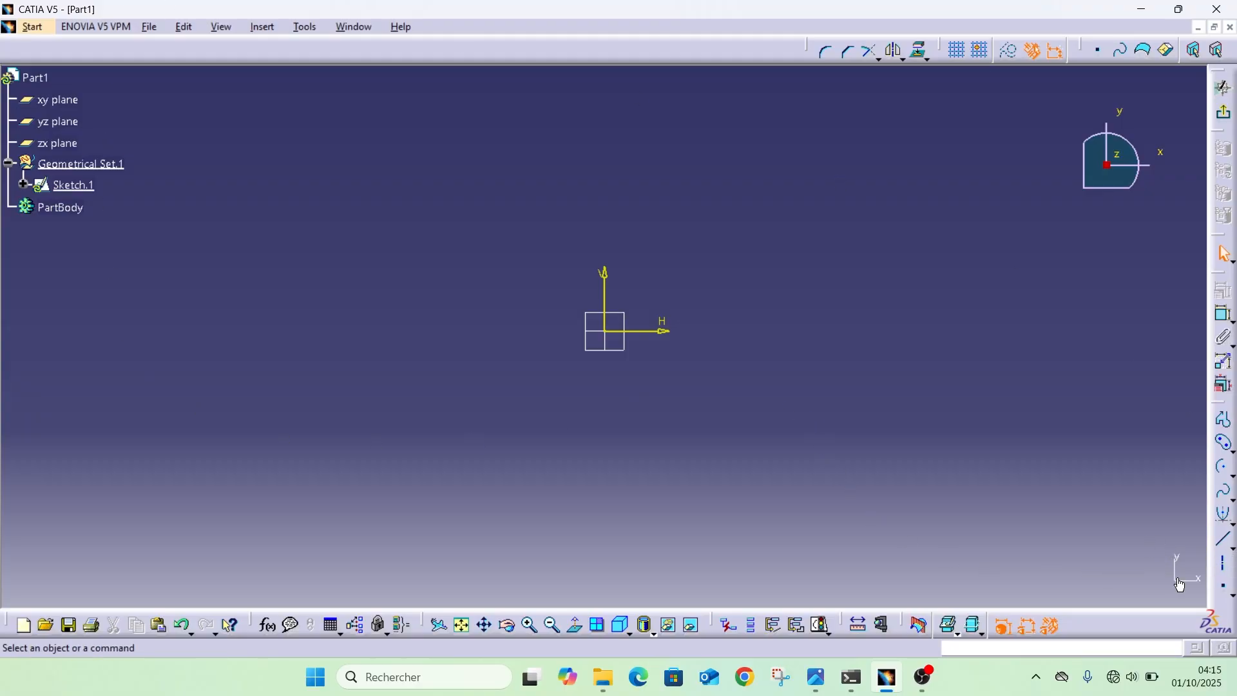
# Step: Place a single point left of and slightly below the origin, and delete it
pyautogui.click(1224, 587)
pyautogui.click(426, 361)
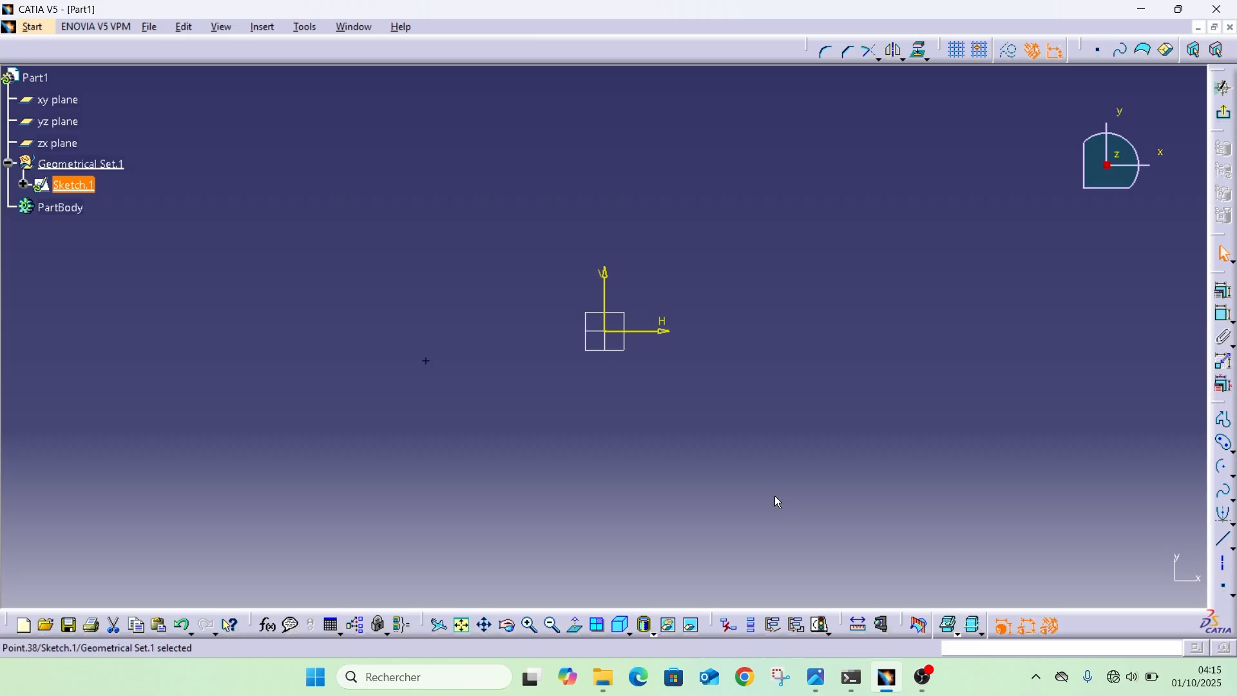
pyautogui.click(806, 441)
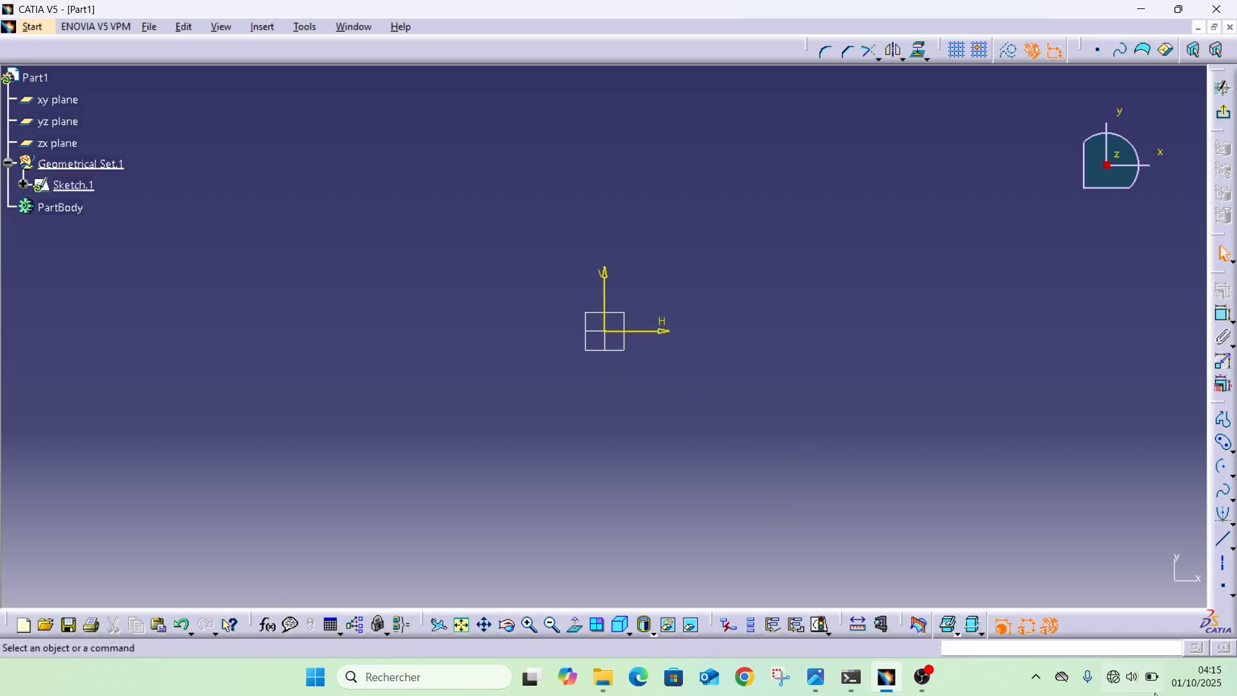
# Step: Draw a nearly vertical axis about 330 mm right of the origin, and delete it
pyautogui.click(1226, 567)
pyautogui.click(793, 280)
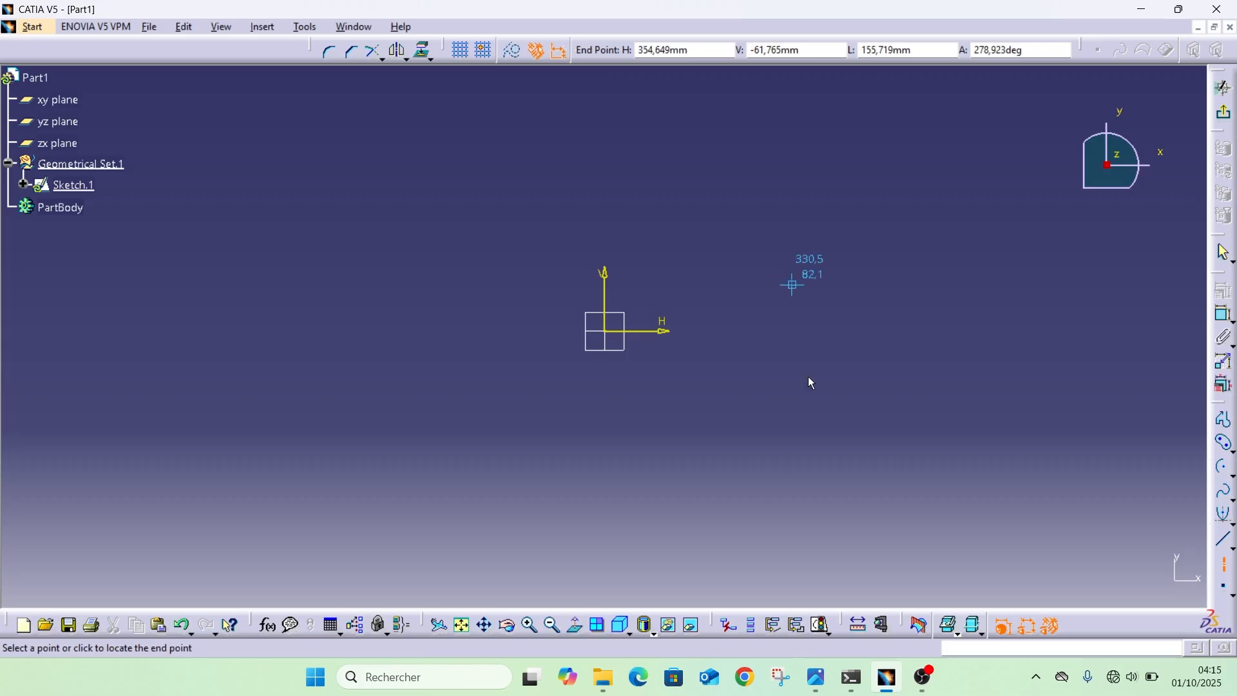
pyautogui.click(788, 491)
pyautogui.press('Delete')
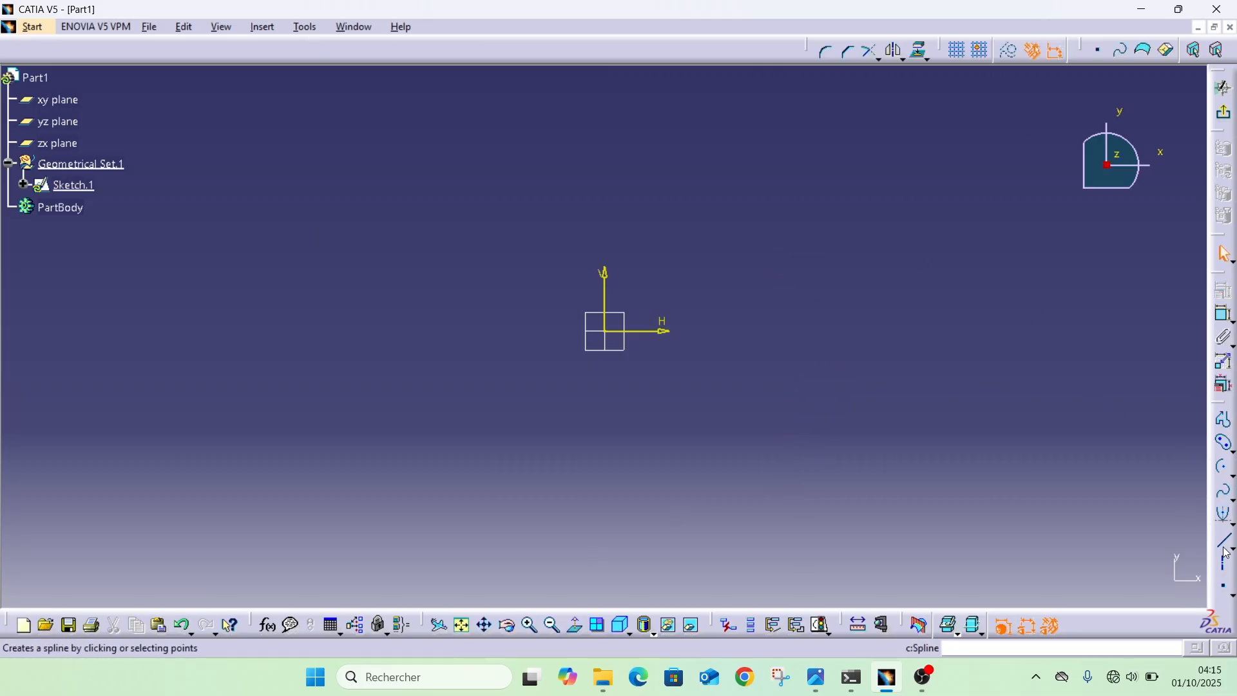
# Step: Draw a steep two-point line right of the origin, sloping slightly outward toward its lower end
pyautogui.click(1226, 567)
pyautogui.click(857, 214)
pyautogui.click(874, 390)
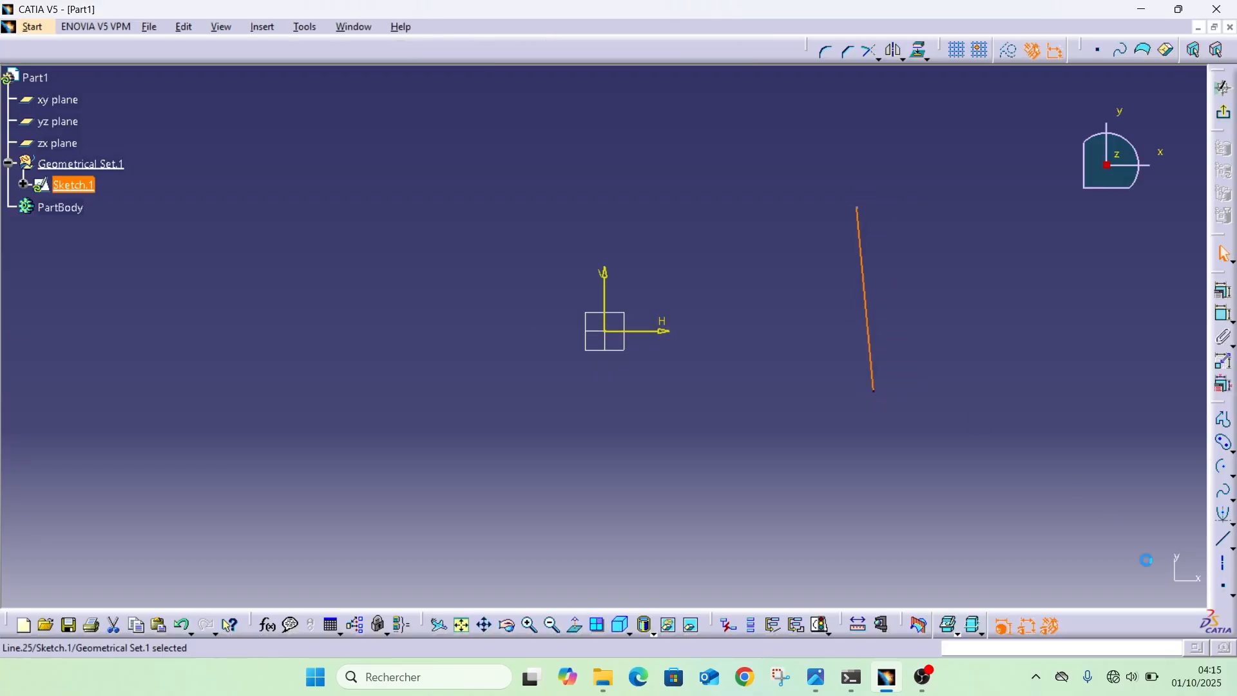
# Step: Transform the steep line into an axis, and delete it
pyautogui.click(870, 345)
pyautogui.click(1225, 567)
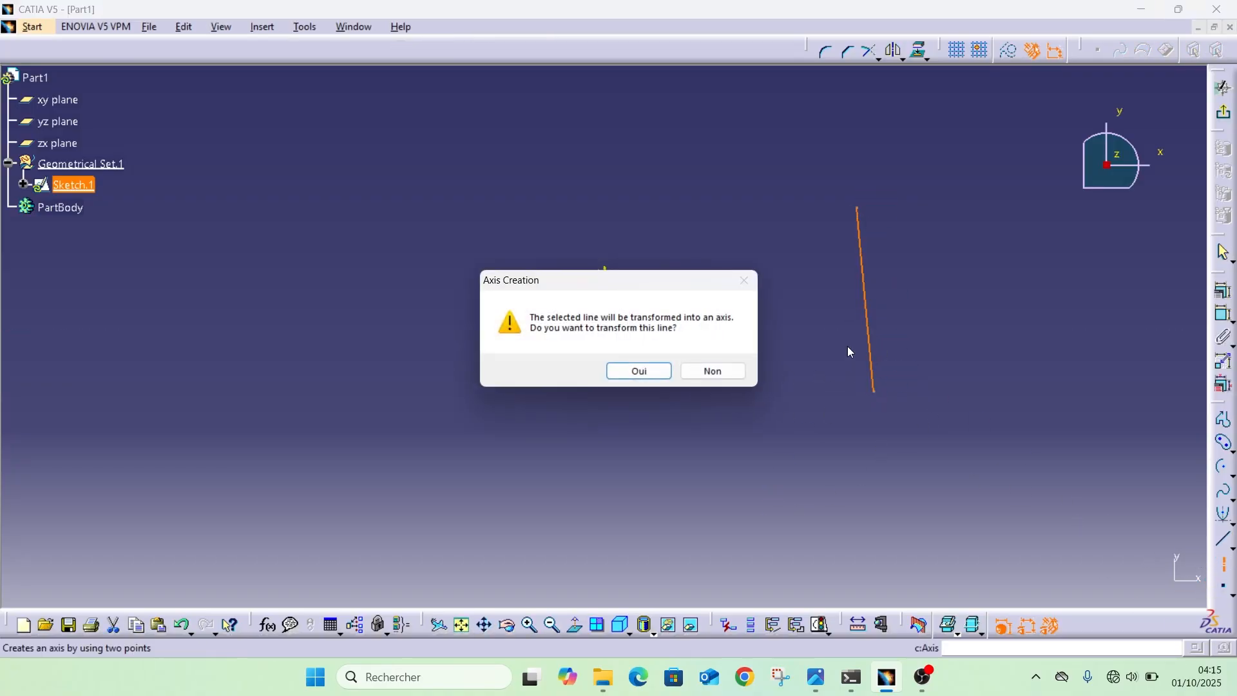
pyautogui.click(638, 371)
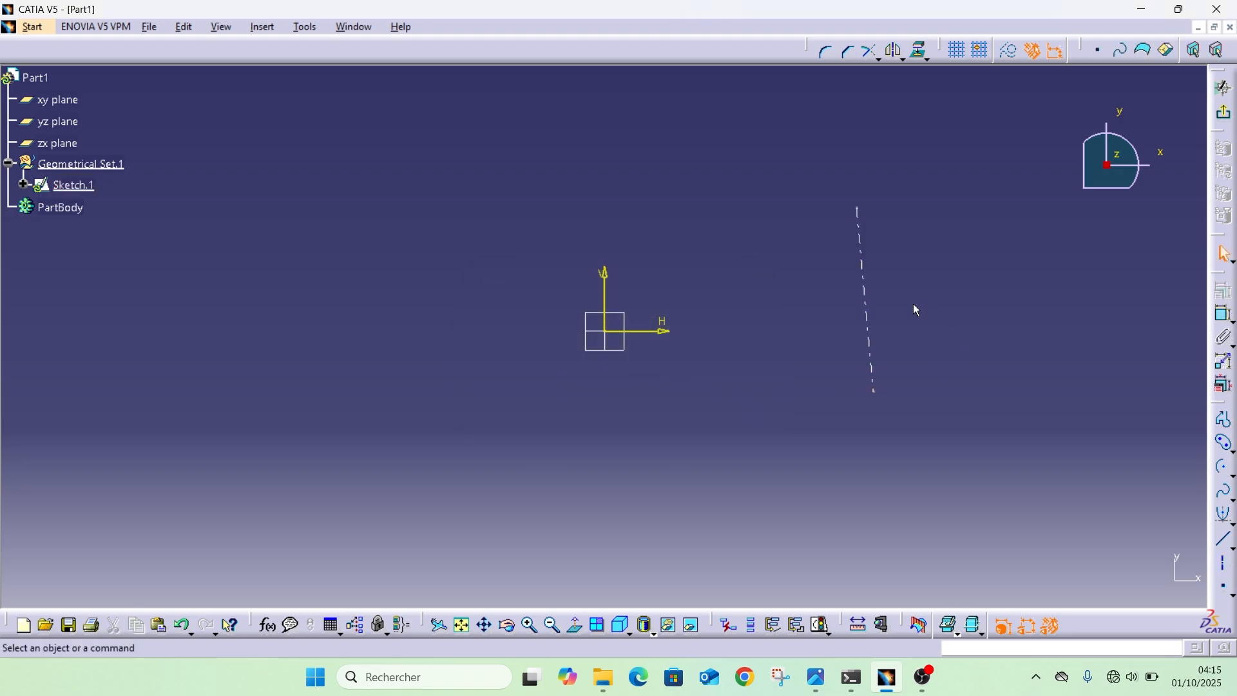
pyautogui.click(869, 301)
pyautogui.press('Delete')
pyautogui.click(1223, 316)
pyautogui.press('Escape')
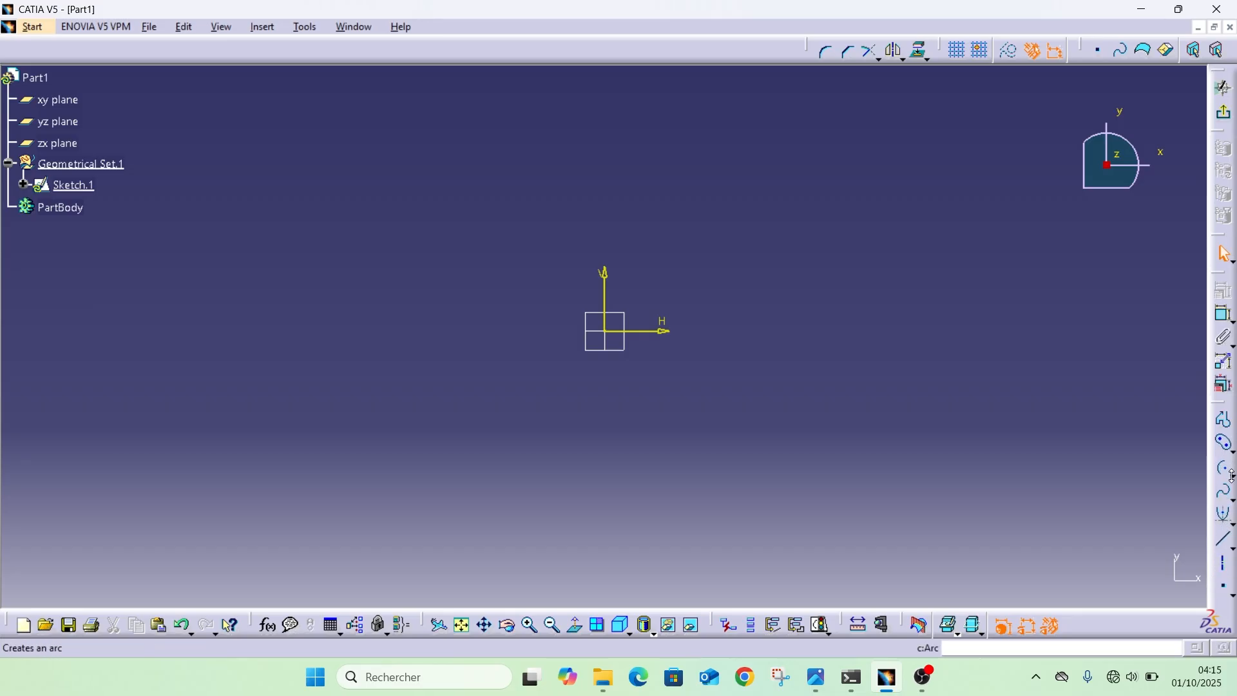
# Step: Draw a rectangle about 746 mm wide and 453 mm high enclosing the origin
pyautogui.click(1231, 455)
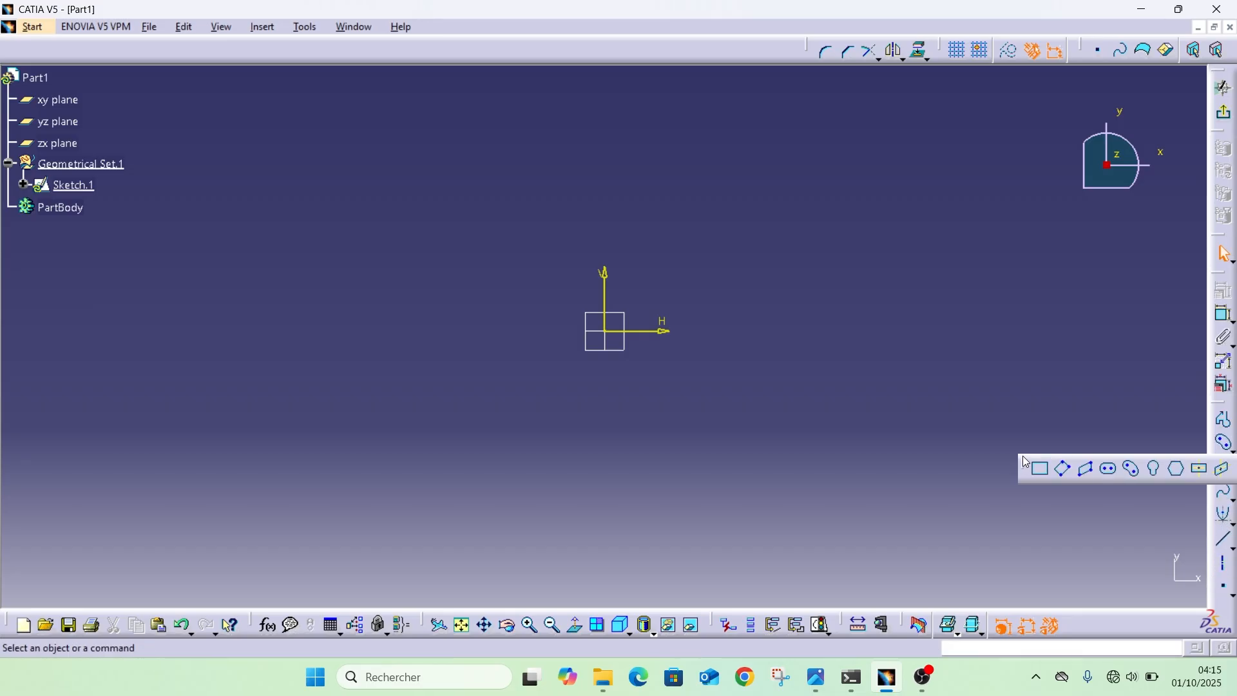
pyautogui.click(1042, 470)
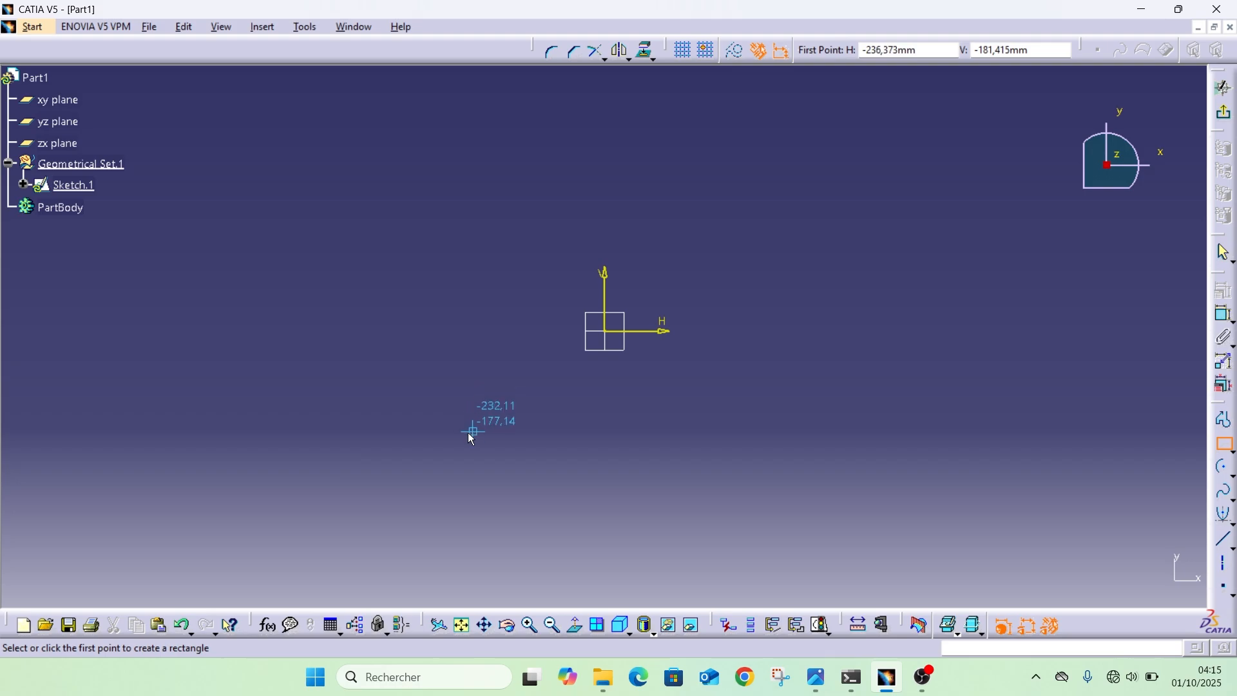
pyautogui.click(429, 435)
pyautogui.click(852, 178)
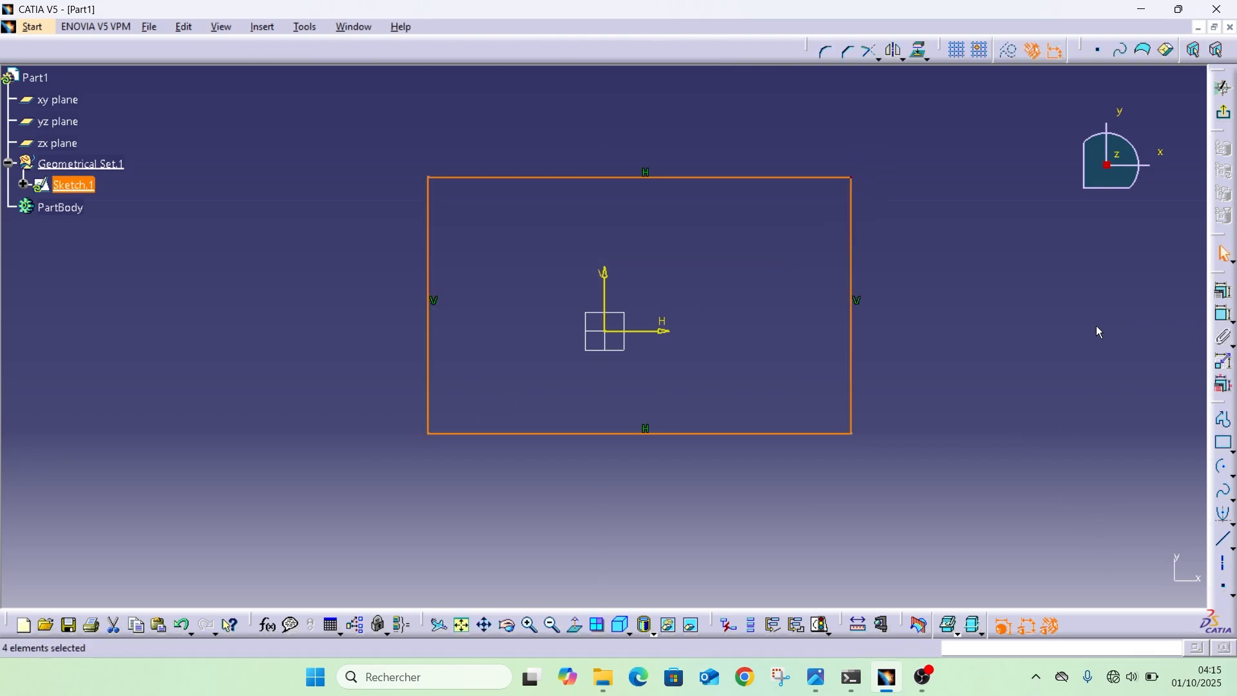
pyautogui.click(985, 322)
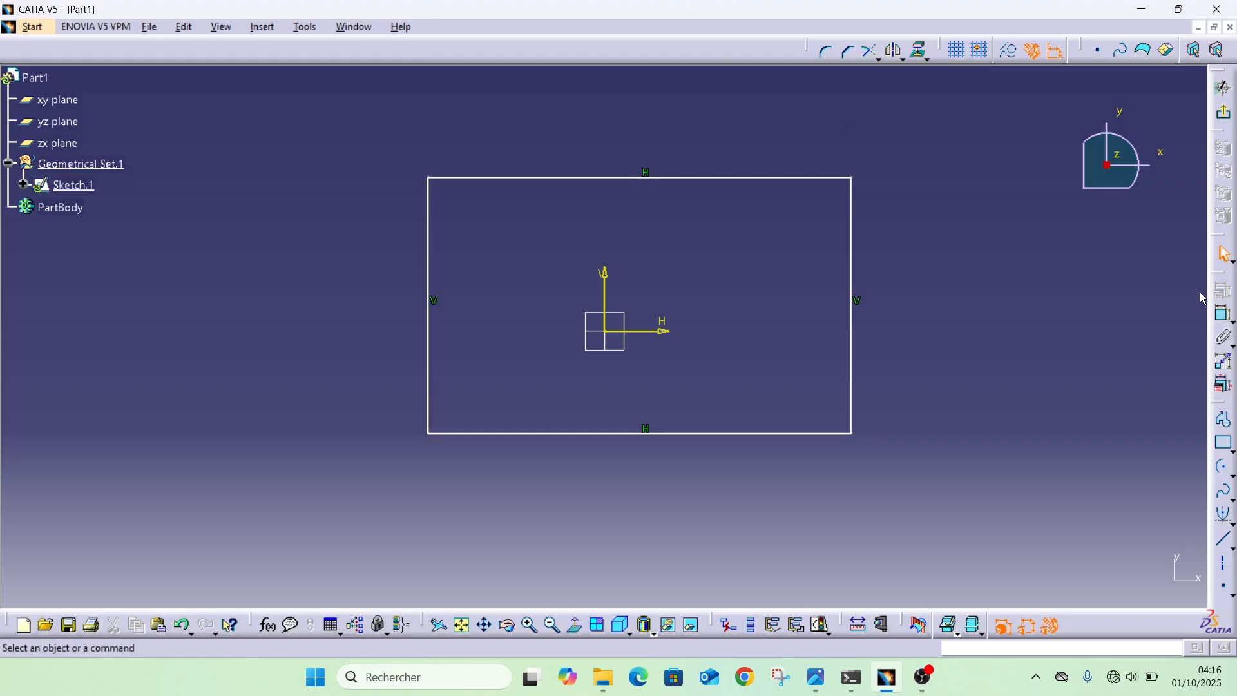
# Step: Dimension the rectangle's height outside its right side and its width above its top side
pyautogui.click(854, 327)
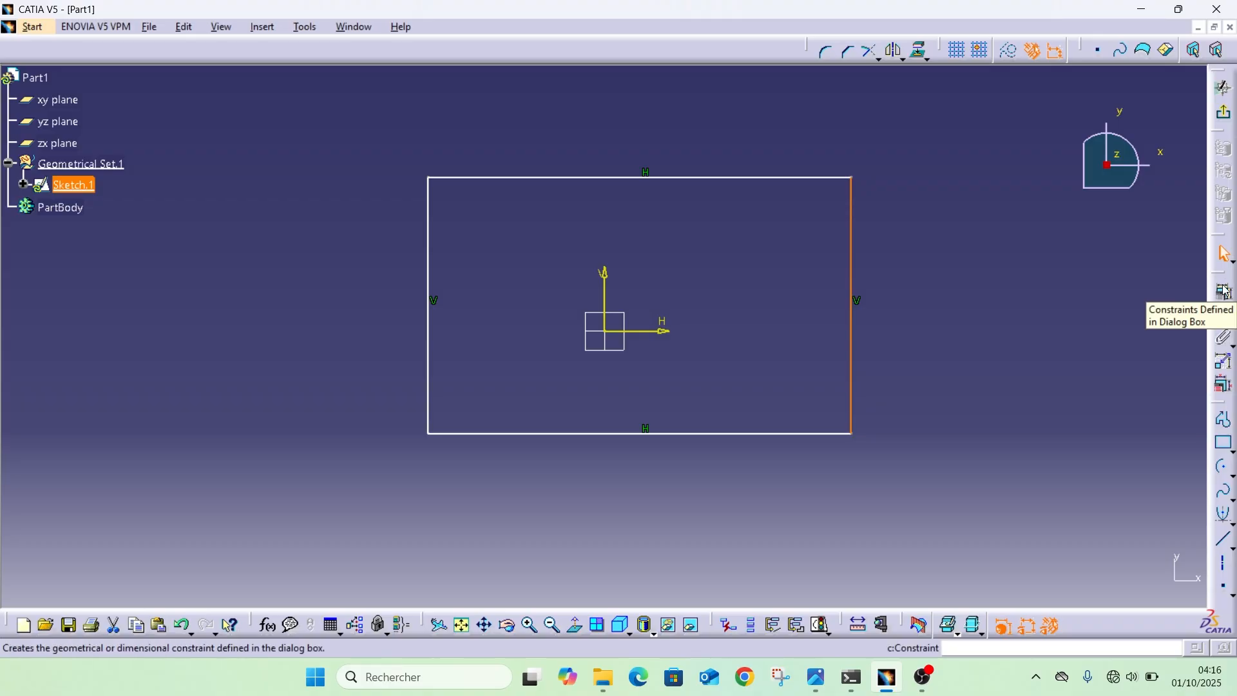
pyautogui.click(1225, 293)
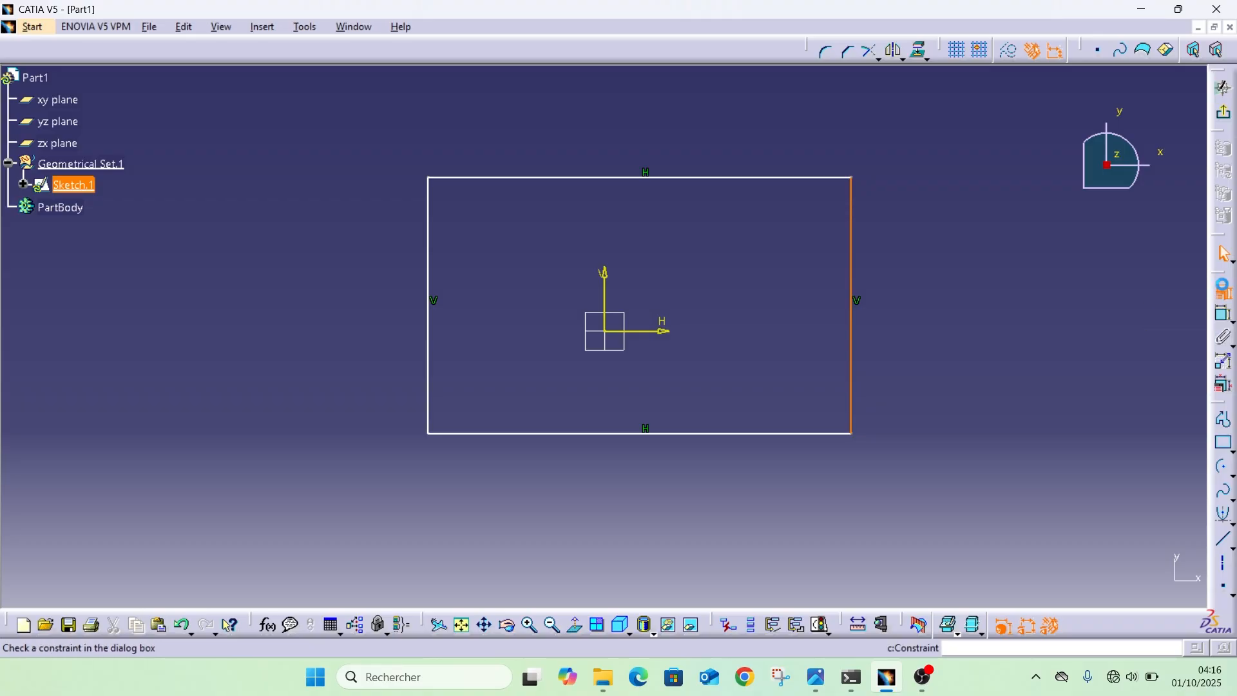
pyautogui.click(1177, 384)
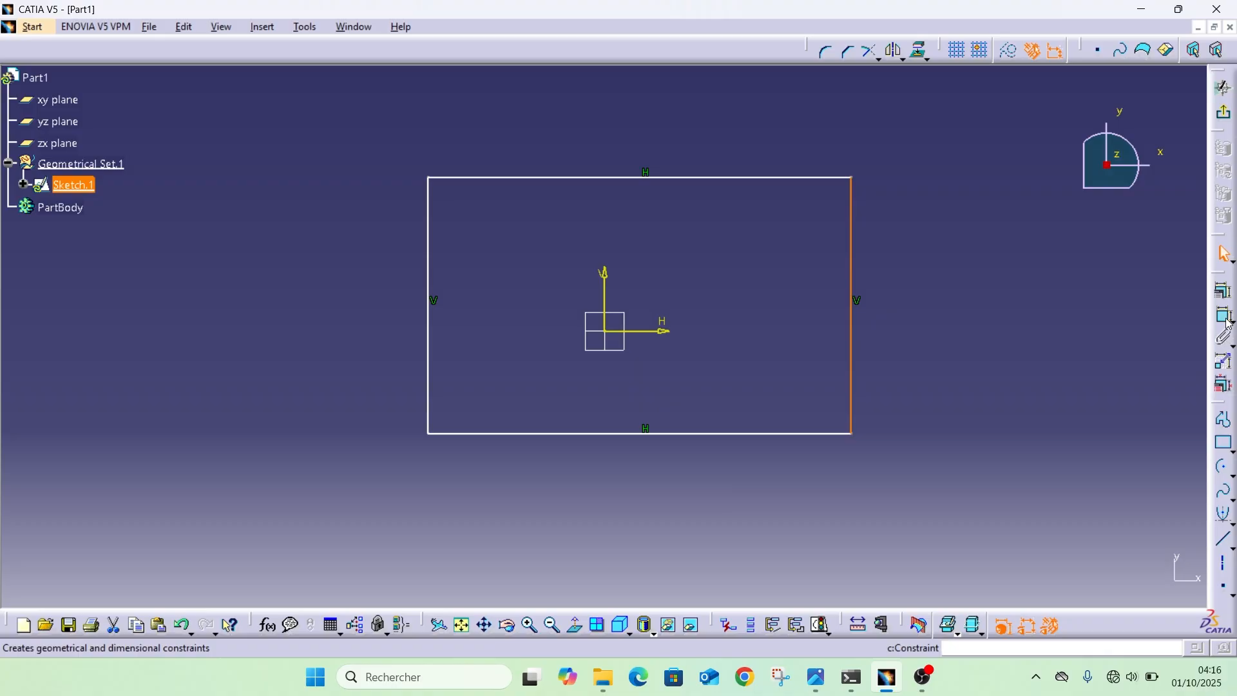
pyautogui.click(1228, 324)
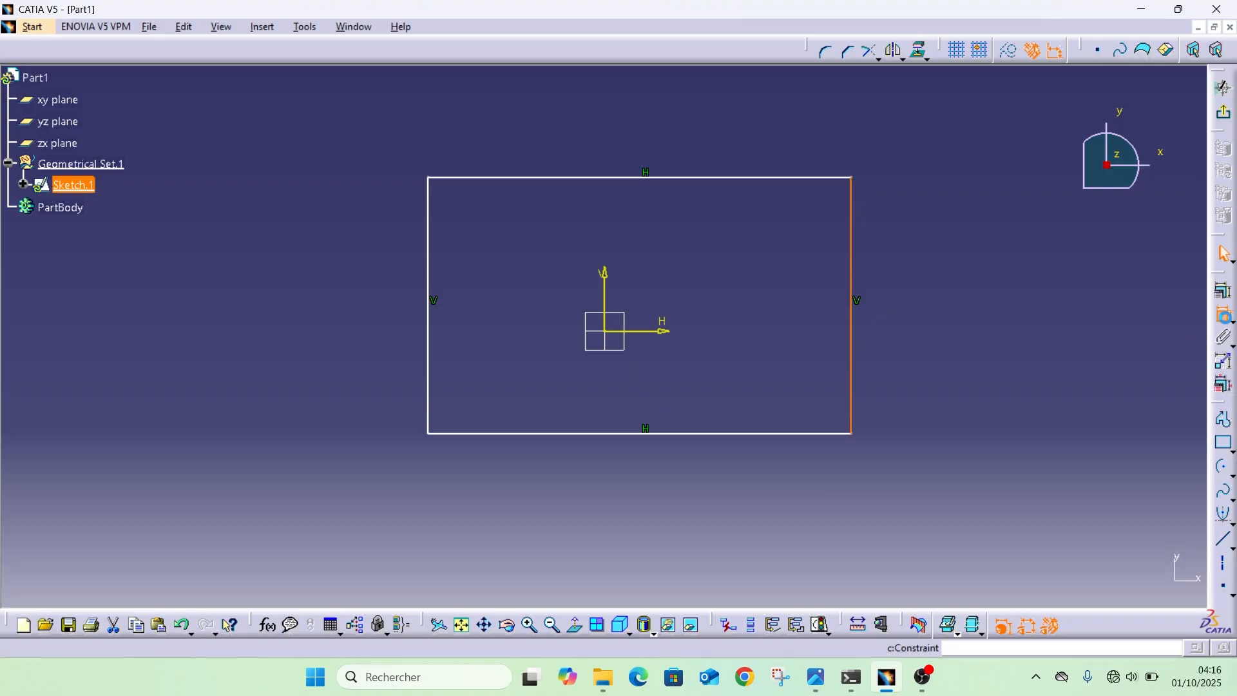
pyautogui.click(966, 266)
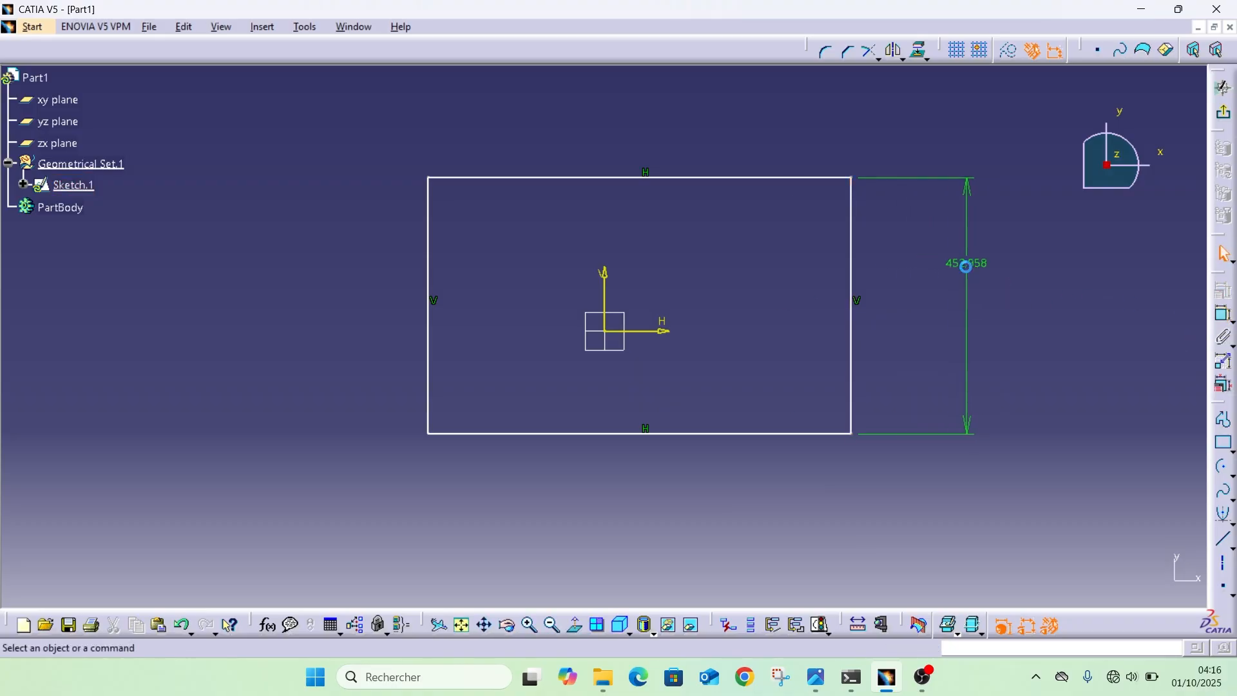
pyautogui.click(1226, 324)
pyautogui.click(767, 177)
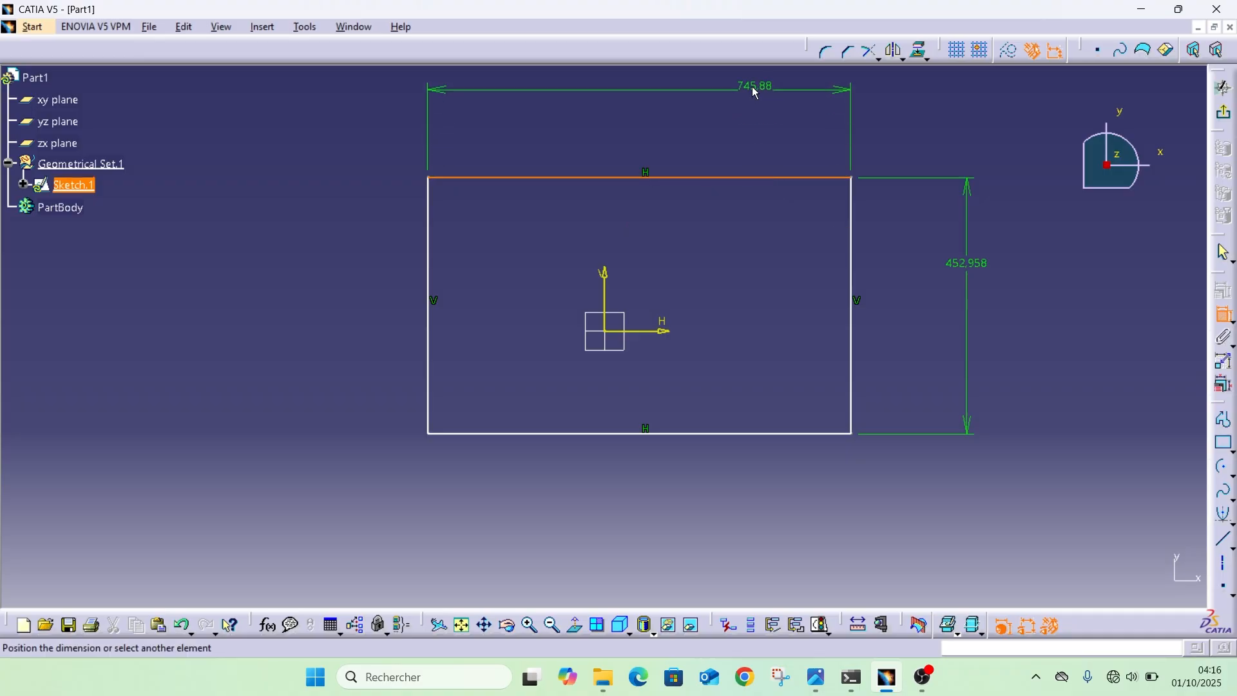
pyautogui.click(756, 100)
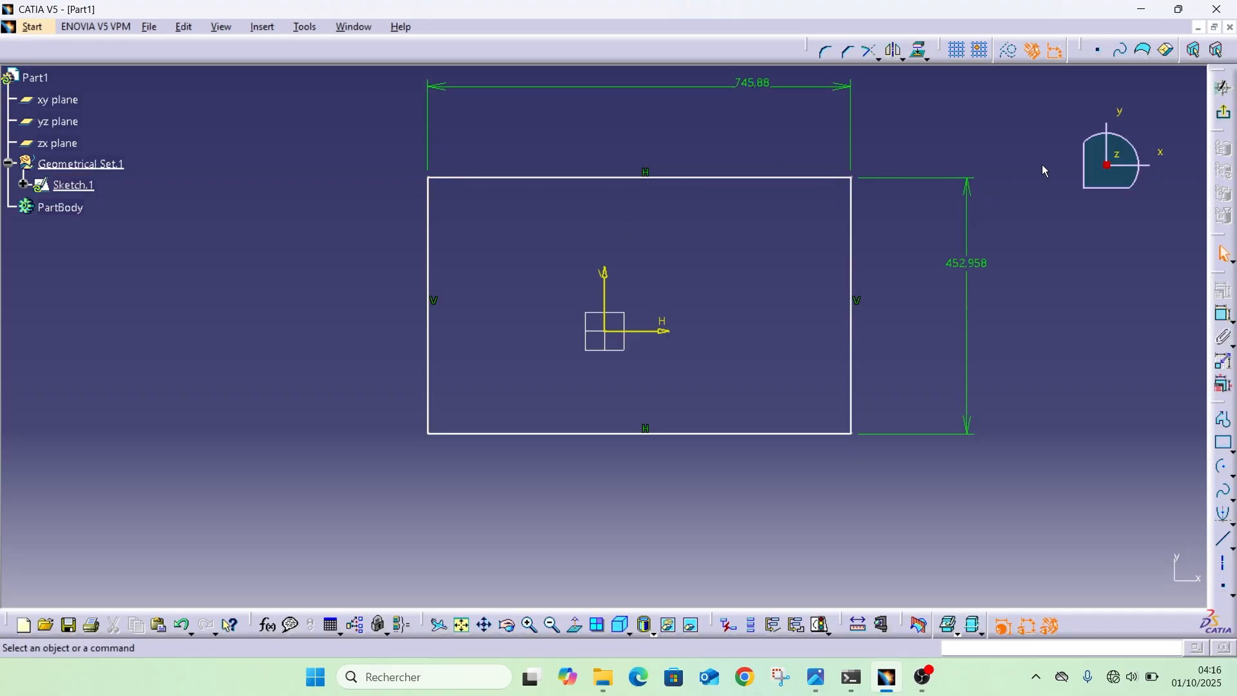
# Step: Move the whole rectangle slightly right and down, keeping the origin inside it
pyautogui.moveTo(865, 289); pyautogui.dragTo(992, 318)
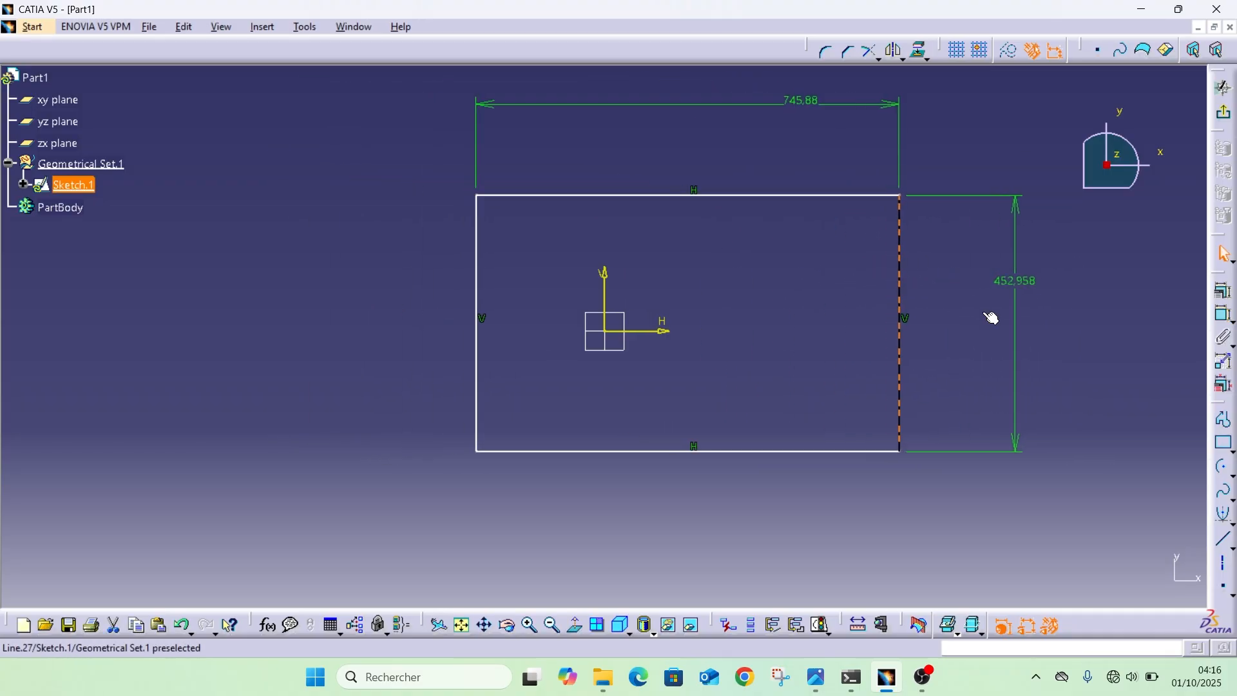
# Step: Dimension the distance between the rectangle's right side and the sketch's vertical axis
pyautogui.click(1222, 316)
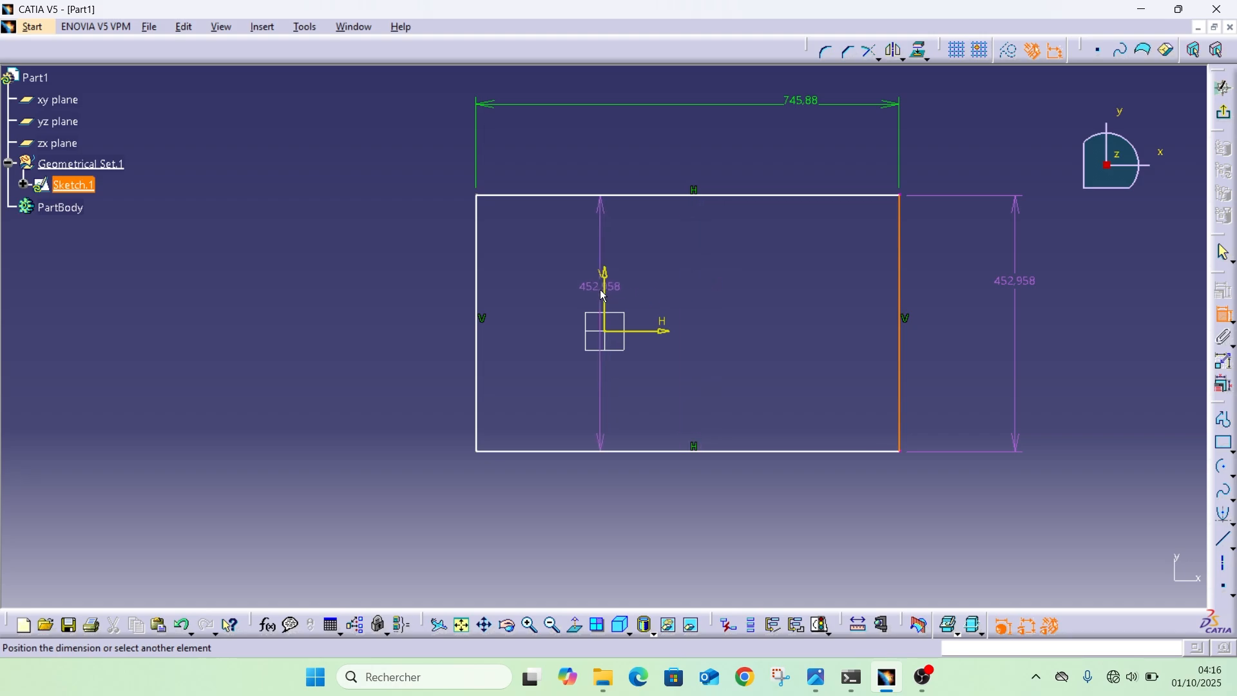
pyautogui.press('Escape')
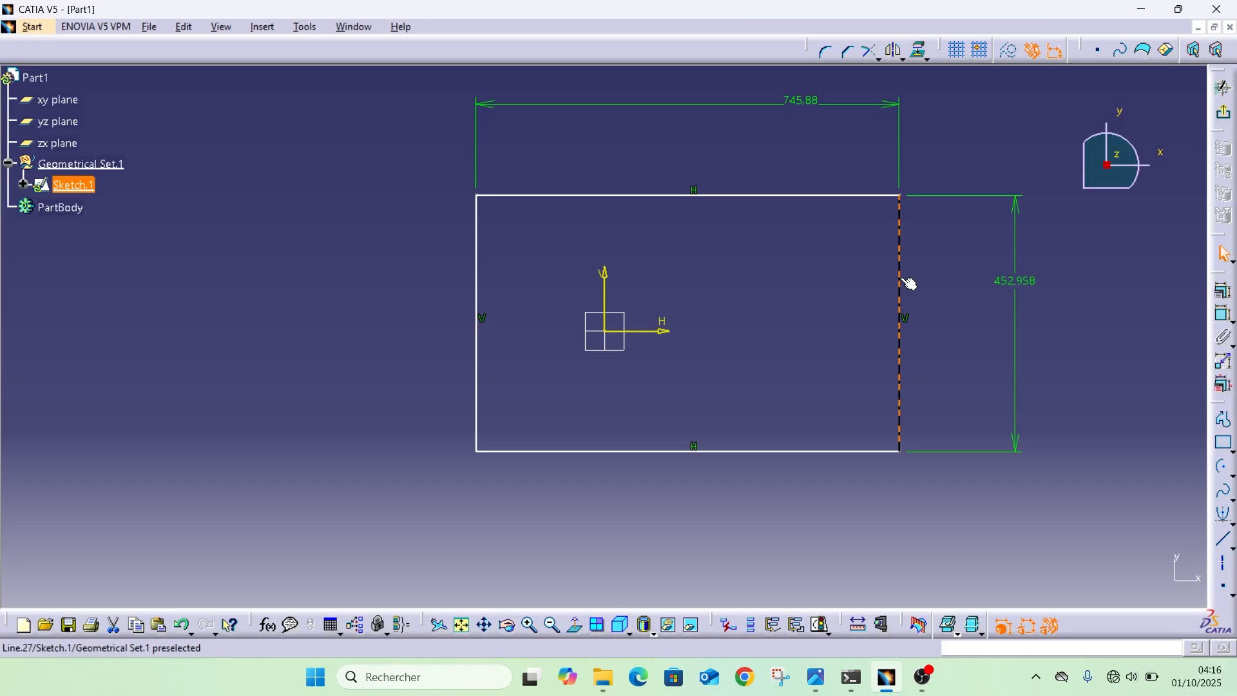
pyautogui.click(1231, 324)
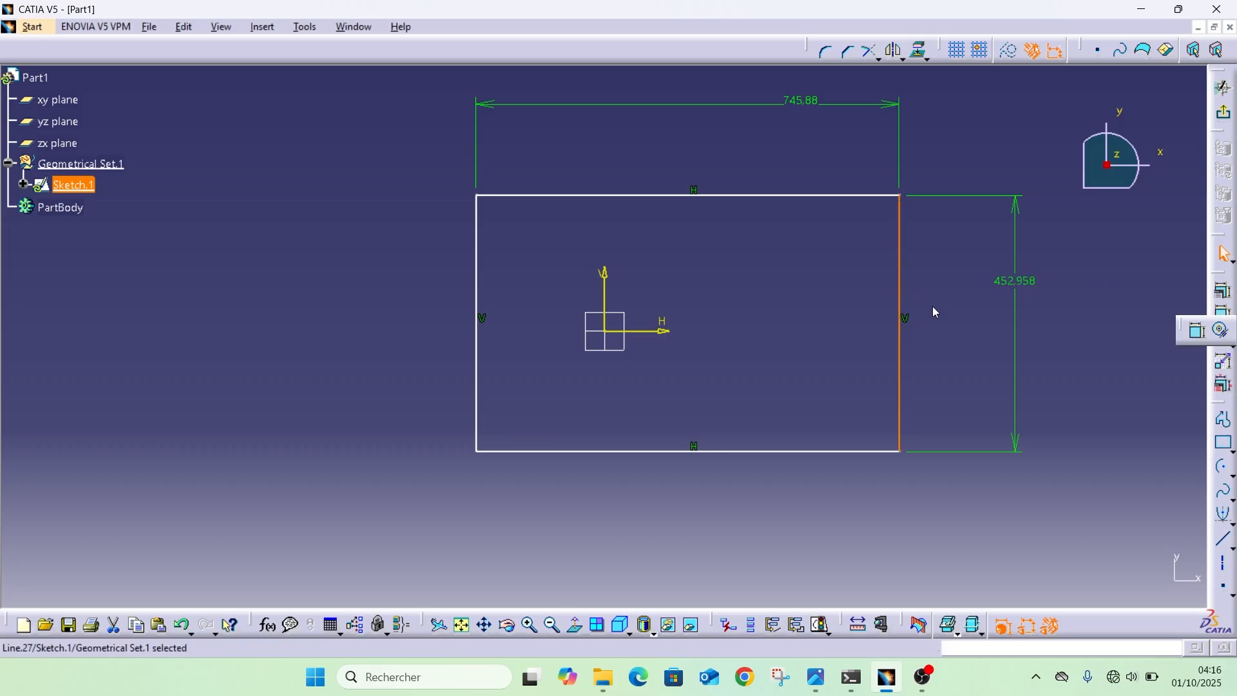
pyautogui.click(1197, 330)
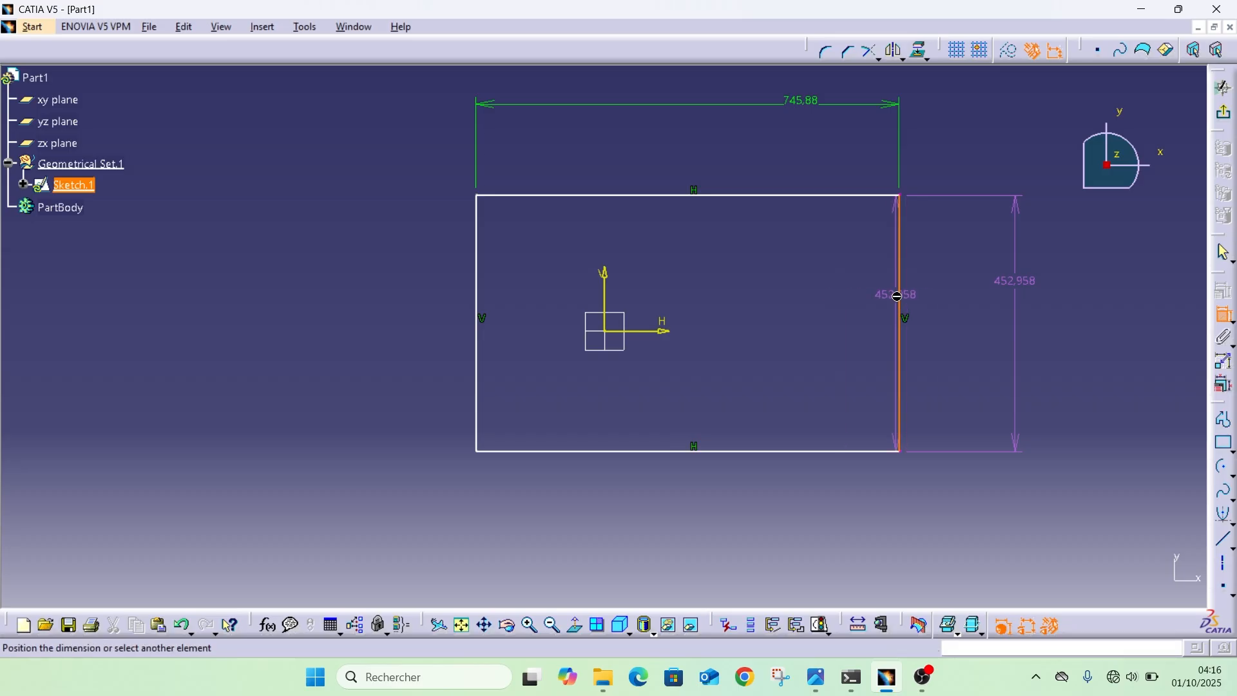
pyautogui.click(605, 283)
pyautogui.click(773, 290)
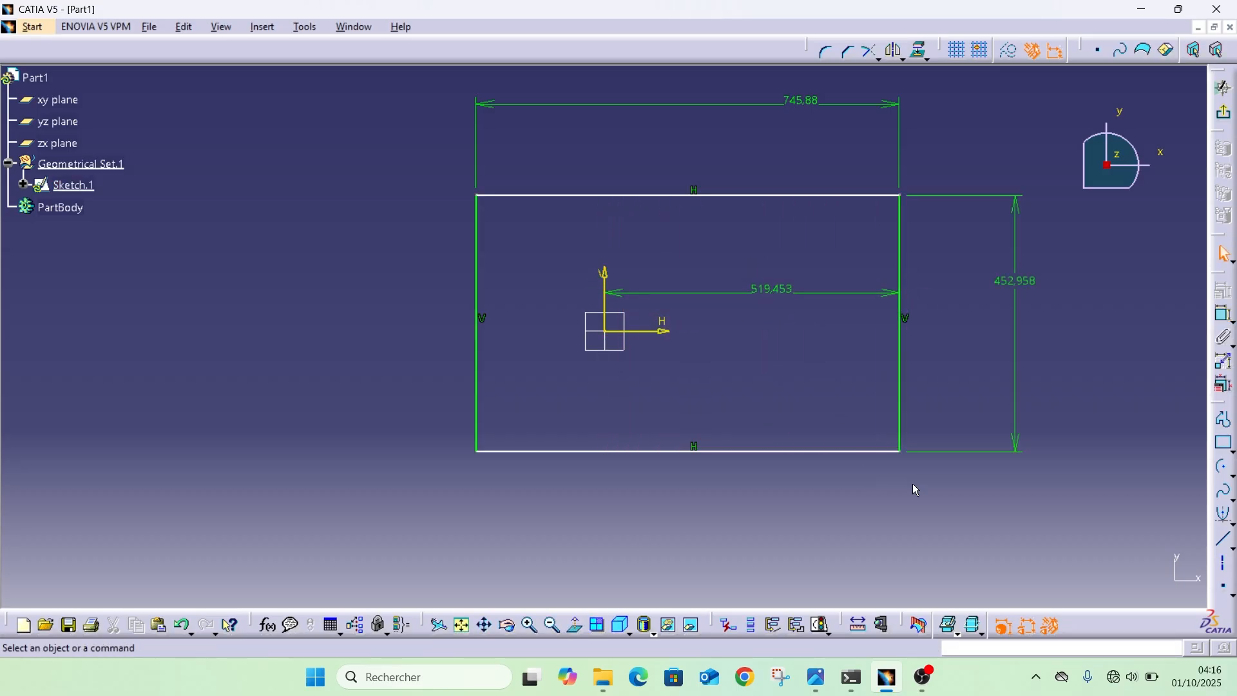
# Step: Dimension the distance between the rectangle's bottom side and the sketch's horizontal axis
pyautogui.click(1224, 315)
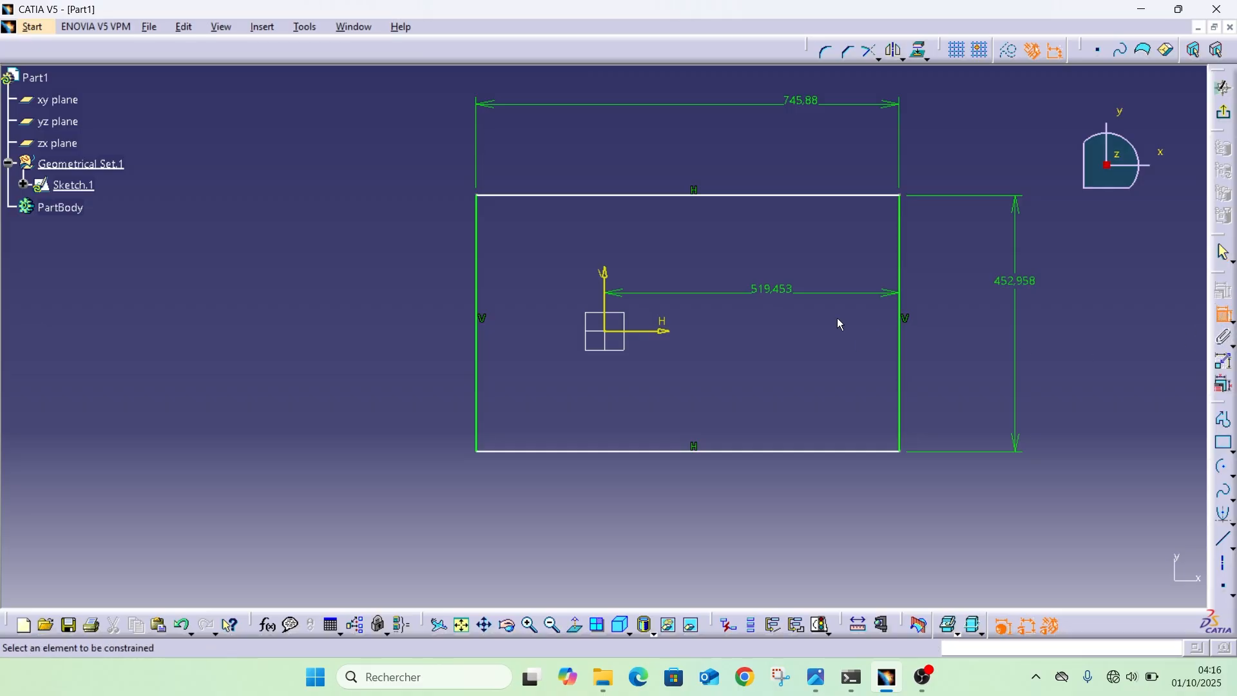
pyautogui.click(657, 451)
pyautogui.click(743, 397)
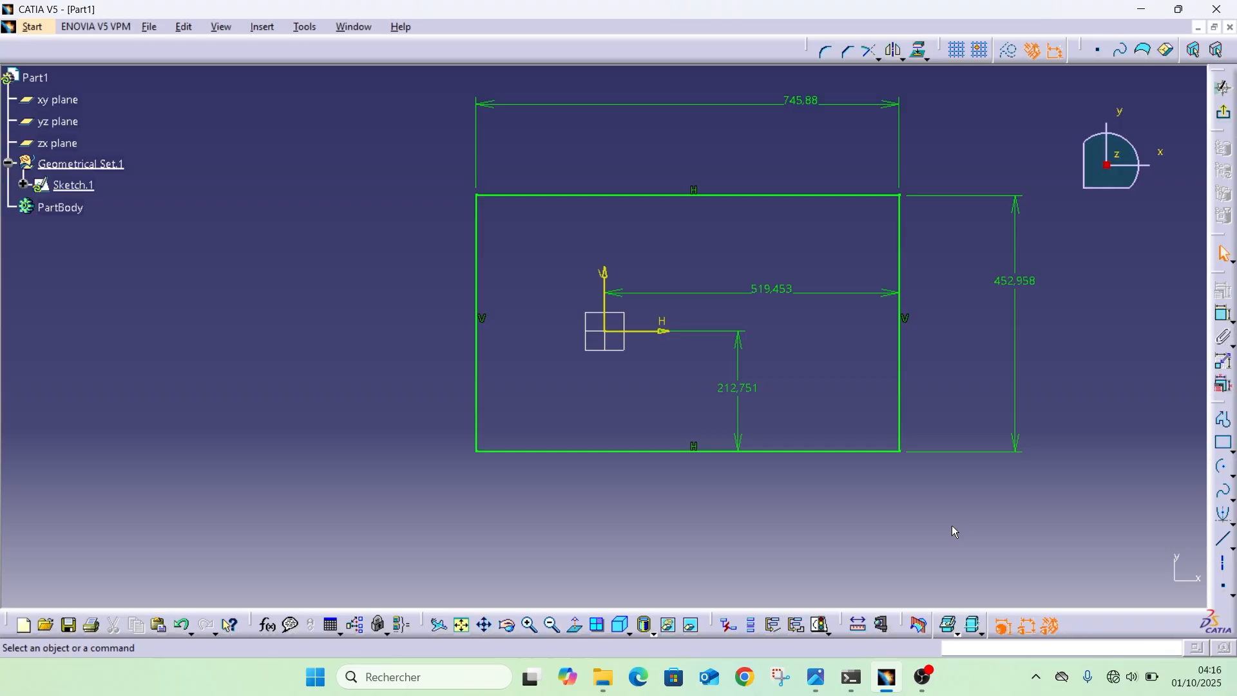
# Step: Delete the rectangle's two distances to the axes and its width and height dimensions
pyautogui.moveTo(1034, 146); pyautogui.dragTo(405, 499)
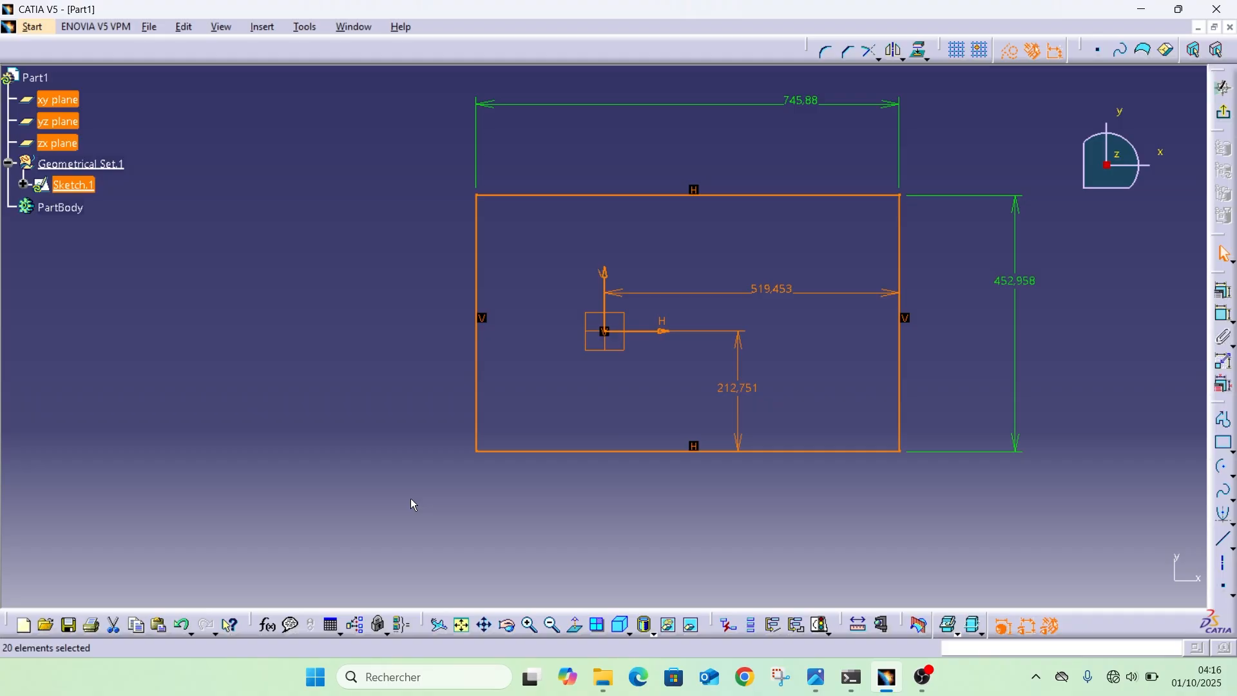
pyautogui.click(690, 335)
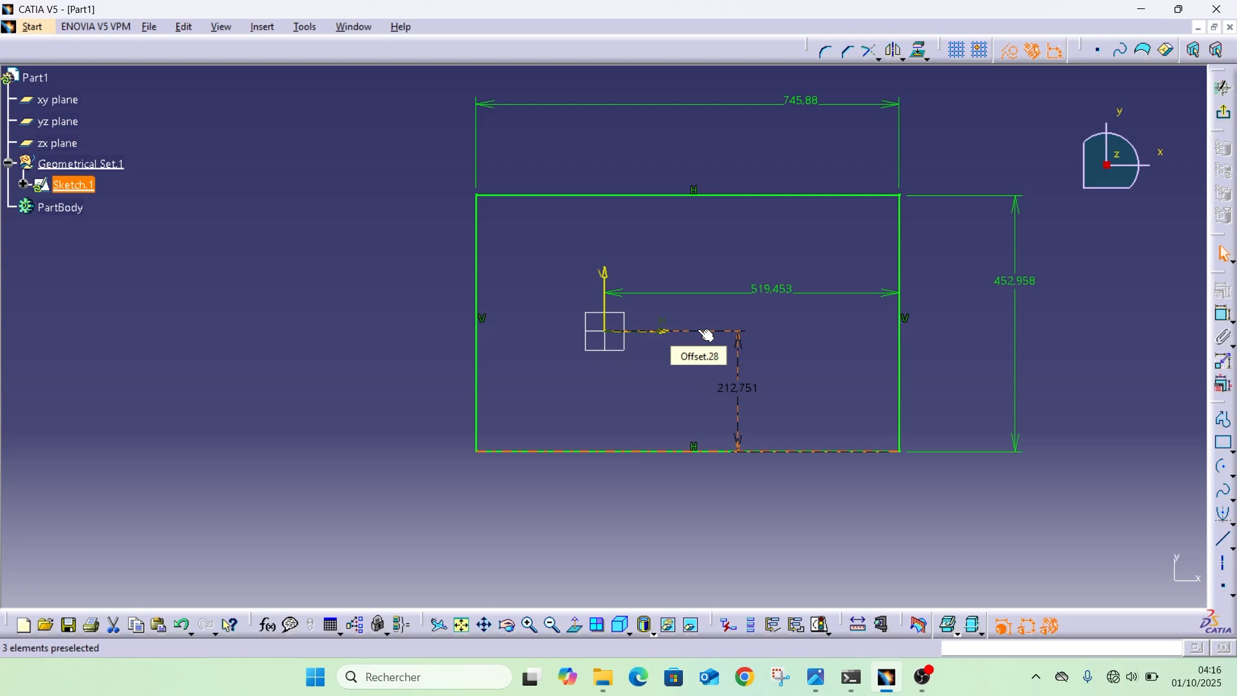
pyautogui.doubleClick(707, 332)
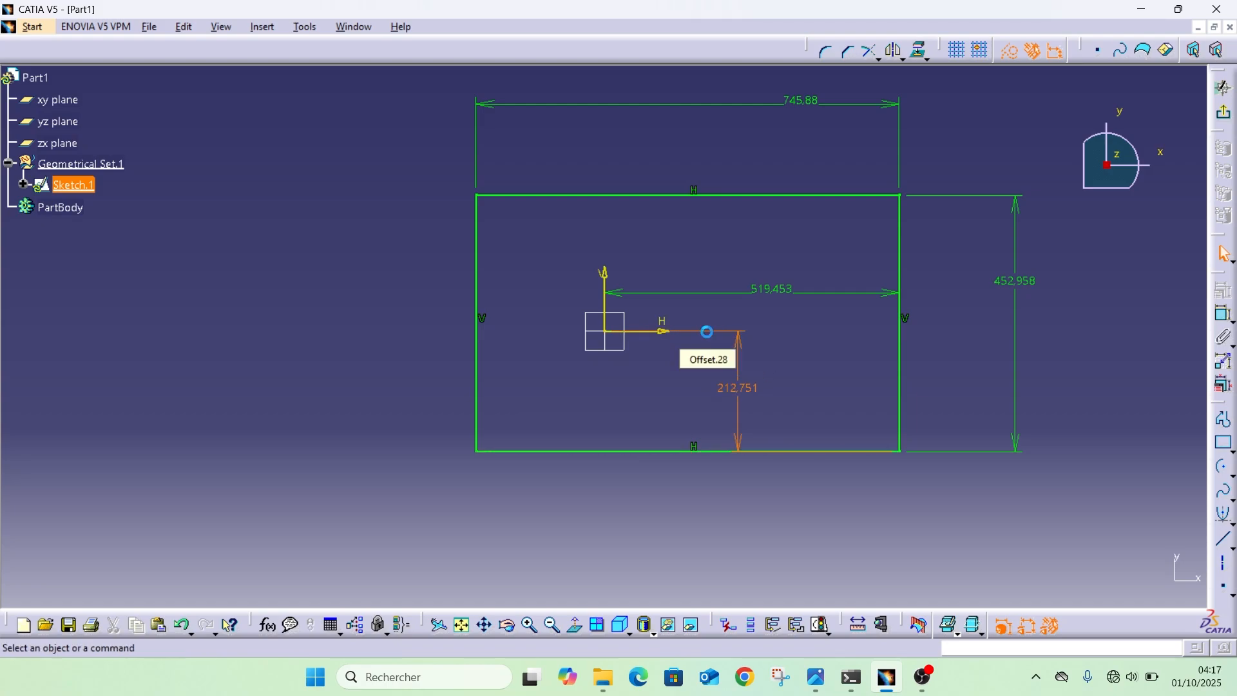
pyautogui.click(765, 294)
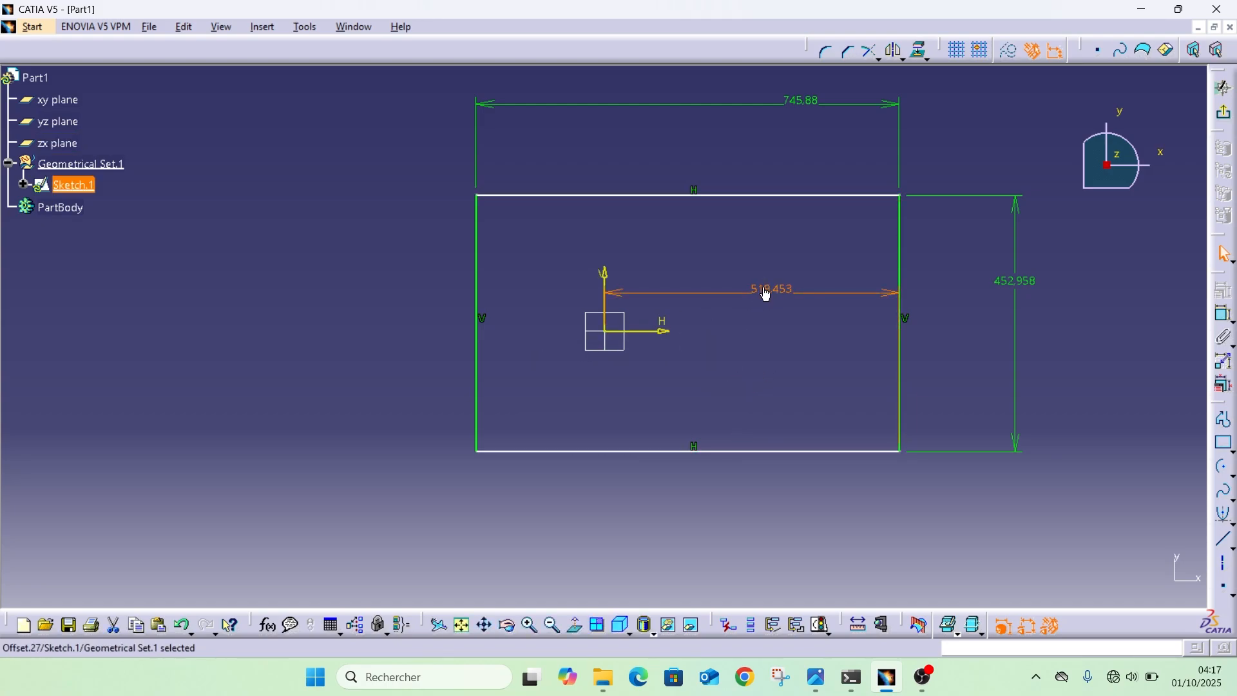
pyautogui.press('Delete')
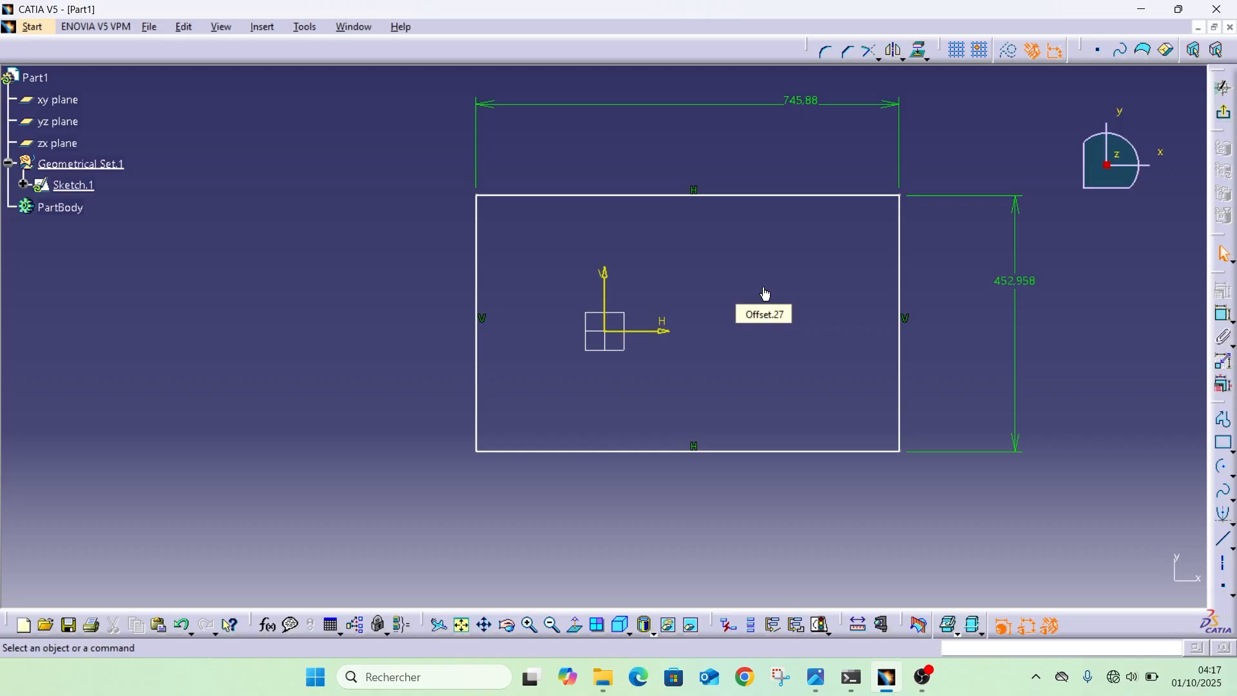
pyautogui.click(808, 98)
pyautogui.press('Delete')
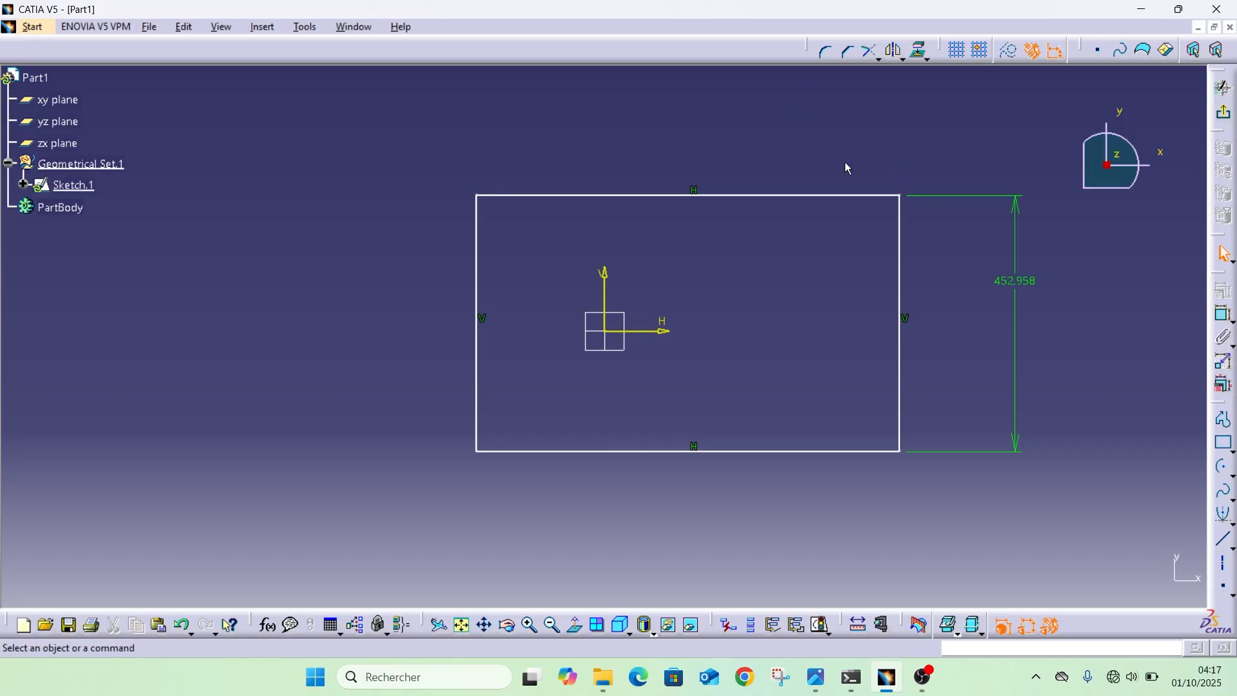
pyautogui.click(1006, 279)
pyautogui.press('Delete')
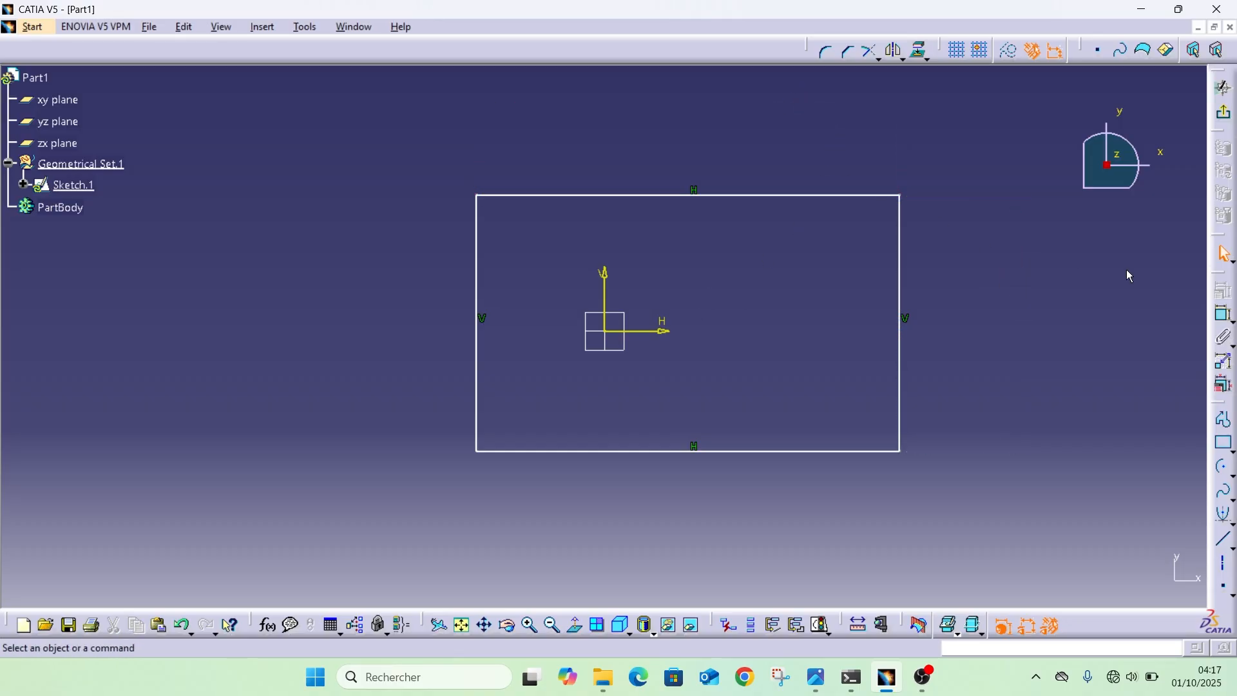
# Step: Try the Fix constraint on the rectangle's right side in the constraint definition, and clear it again
pyautogui.click(1224, 314)
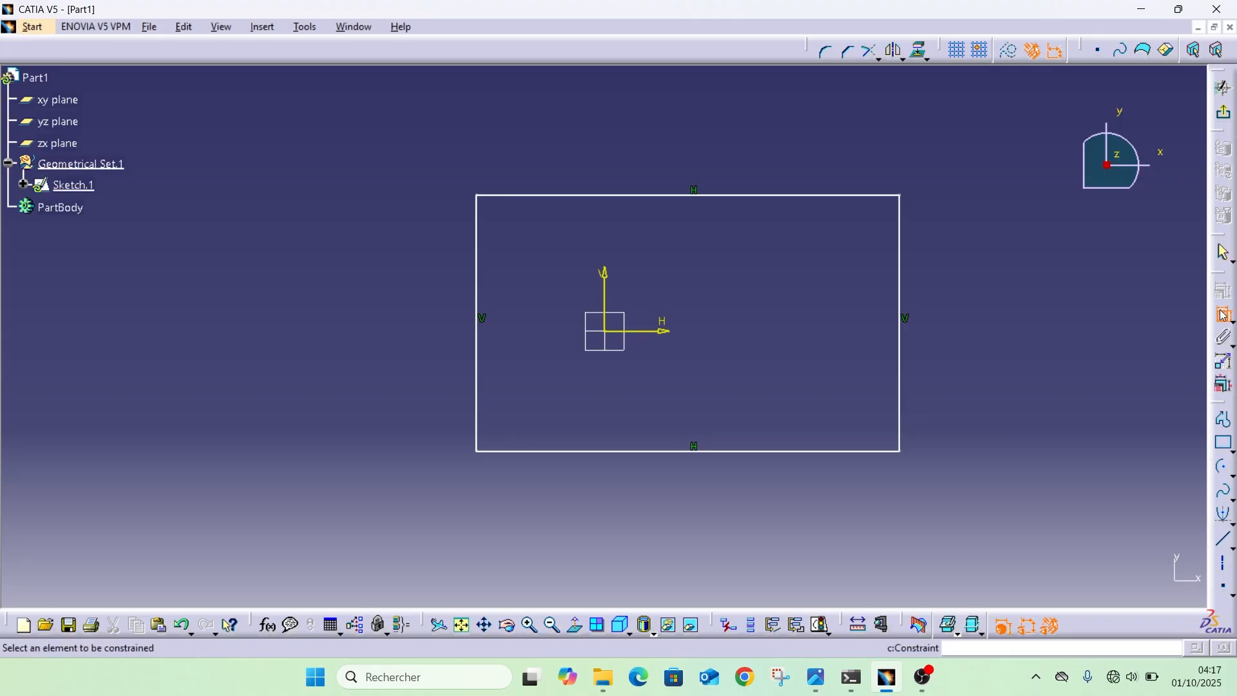
pyautogui.click(1224, 314)
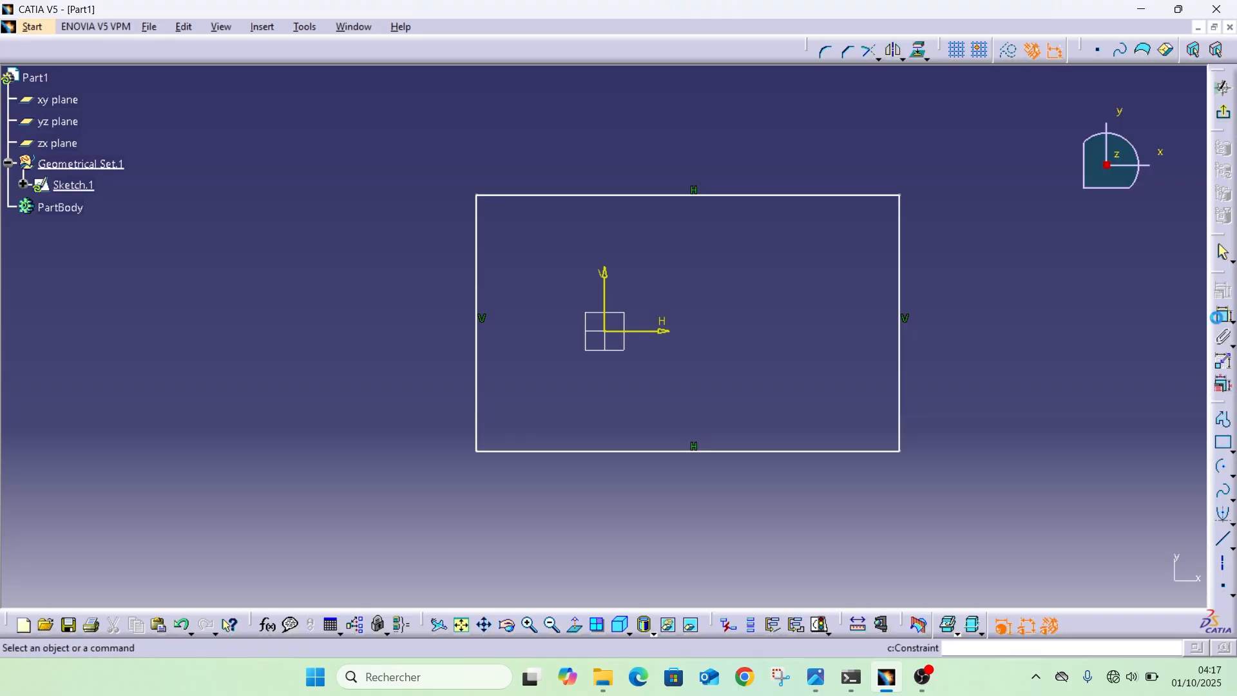
pyautogui.click(903, 329)
pyautogui.click(1224, 290)
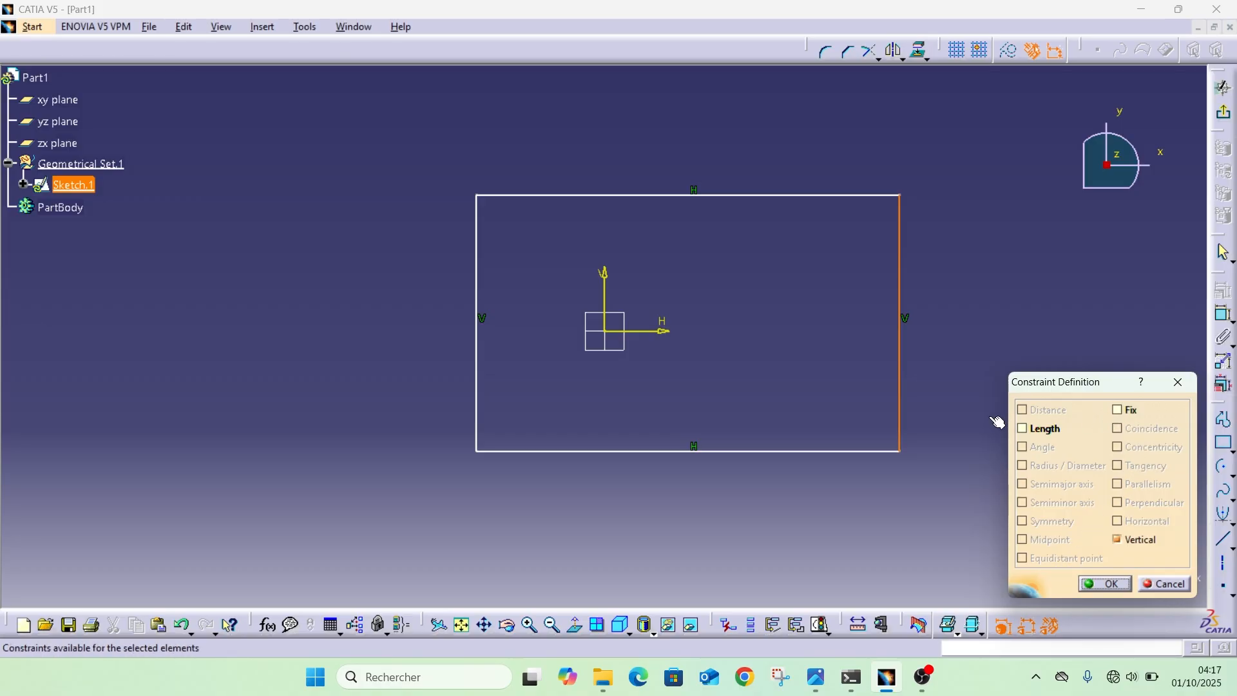
pyautogui.click(1118, 410)
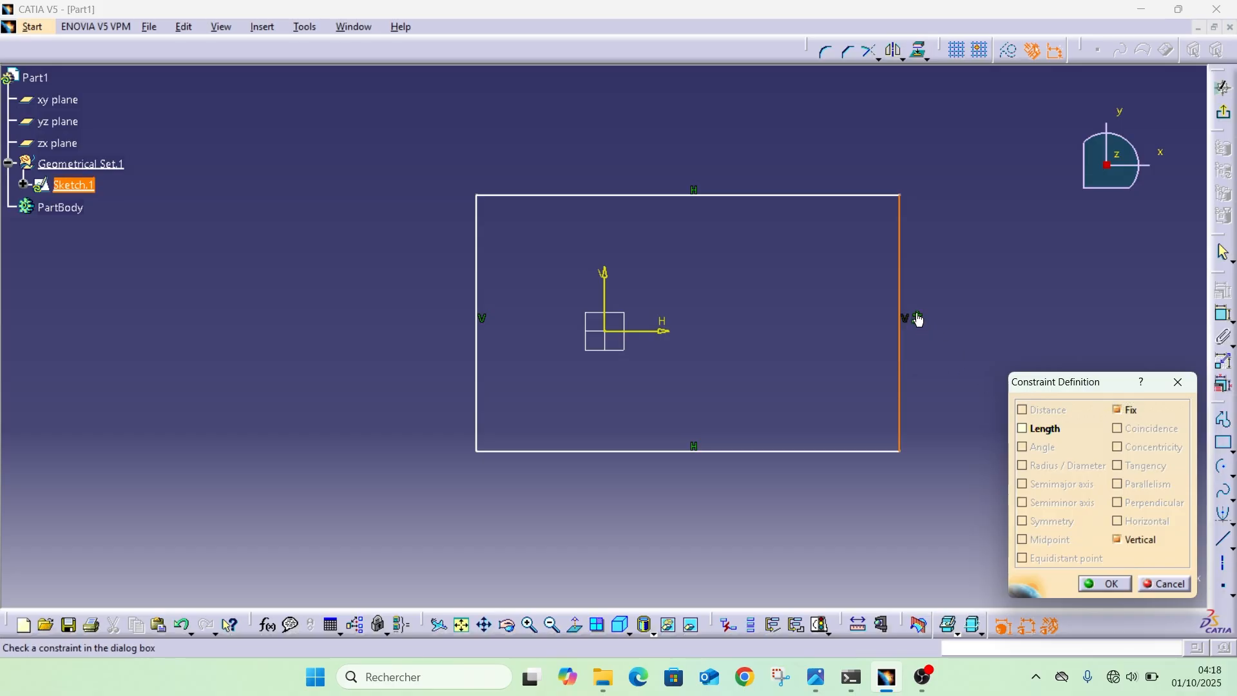
pyautogui.click(1123, 411)
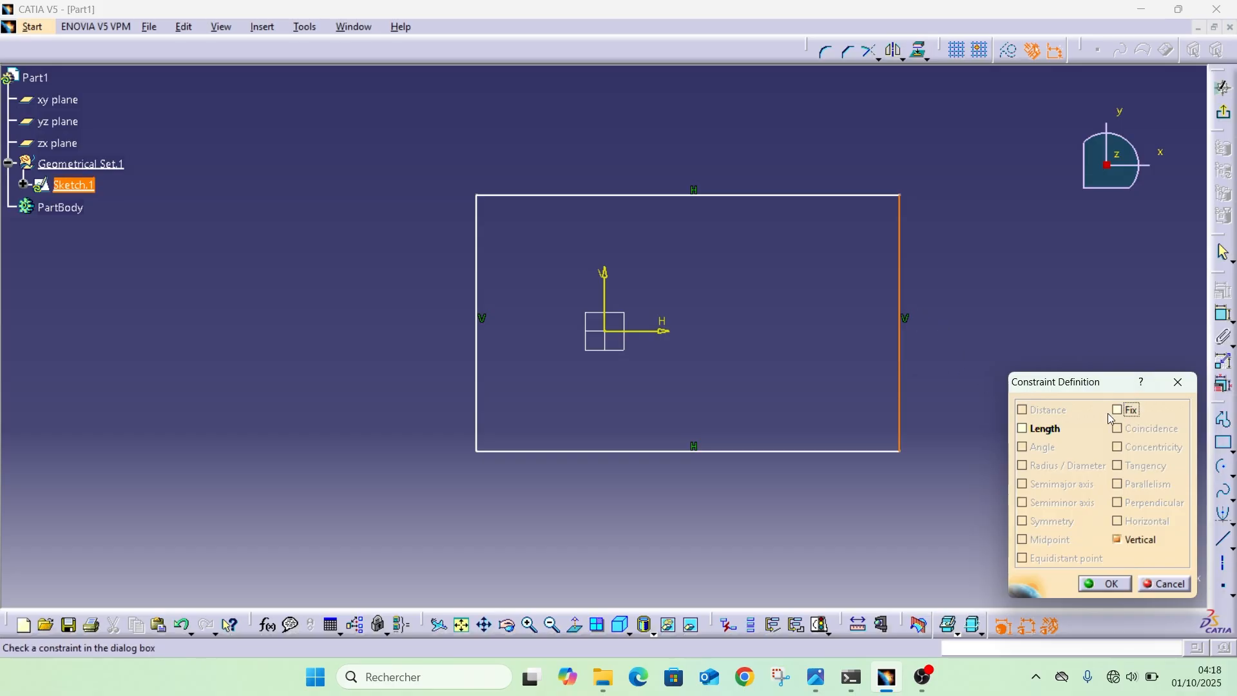
# Step: Try toggling the Length and Vertical constraints on the rectangle's right side, and close the definition without applying changes
pyautogui.click(1023, 428)
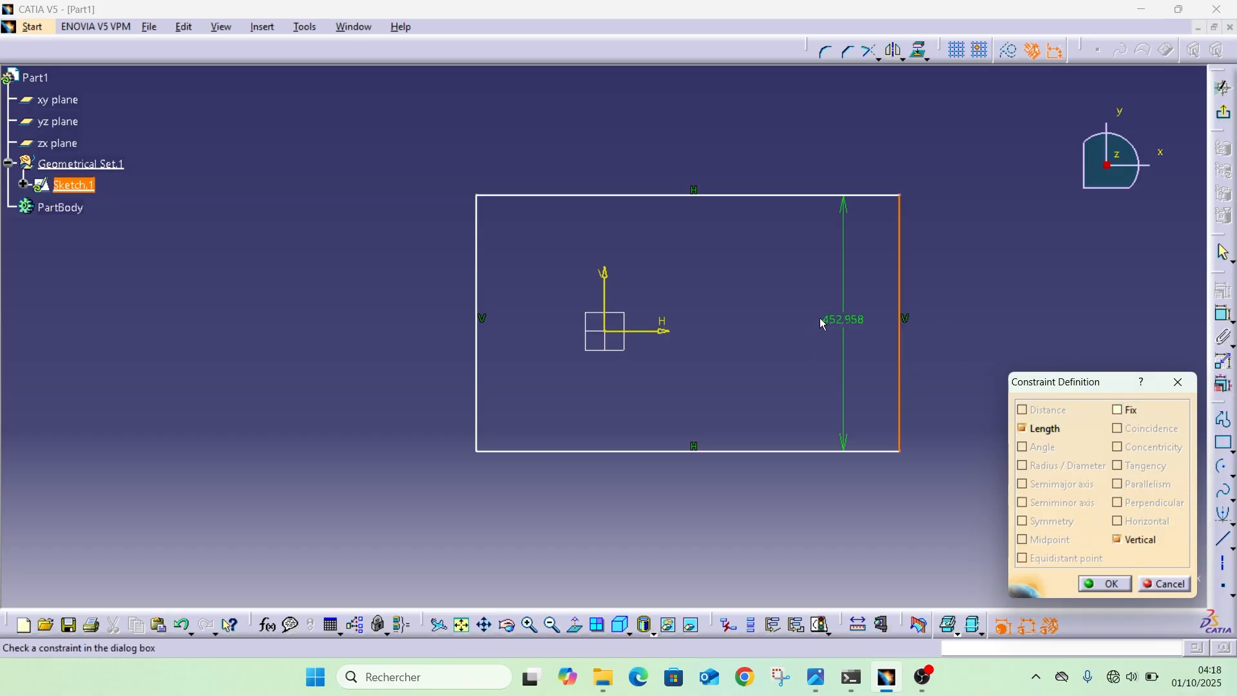
pyautogui.click(1021, 429)
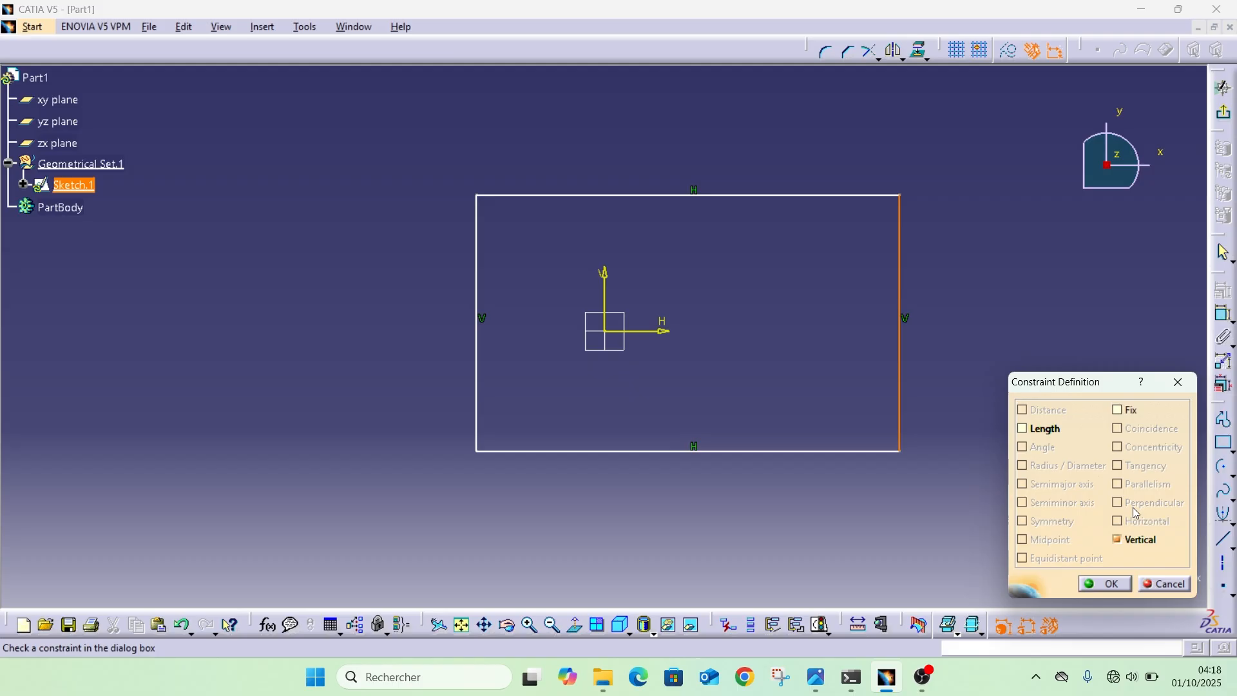
pyautogui.click(1123, 540)
pyautogui.click(1124, 540)
pyautogui.click(1179, 382)
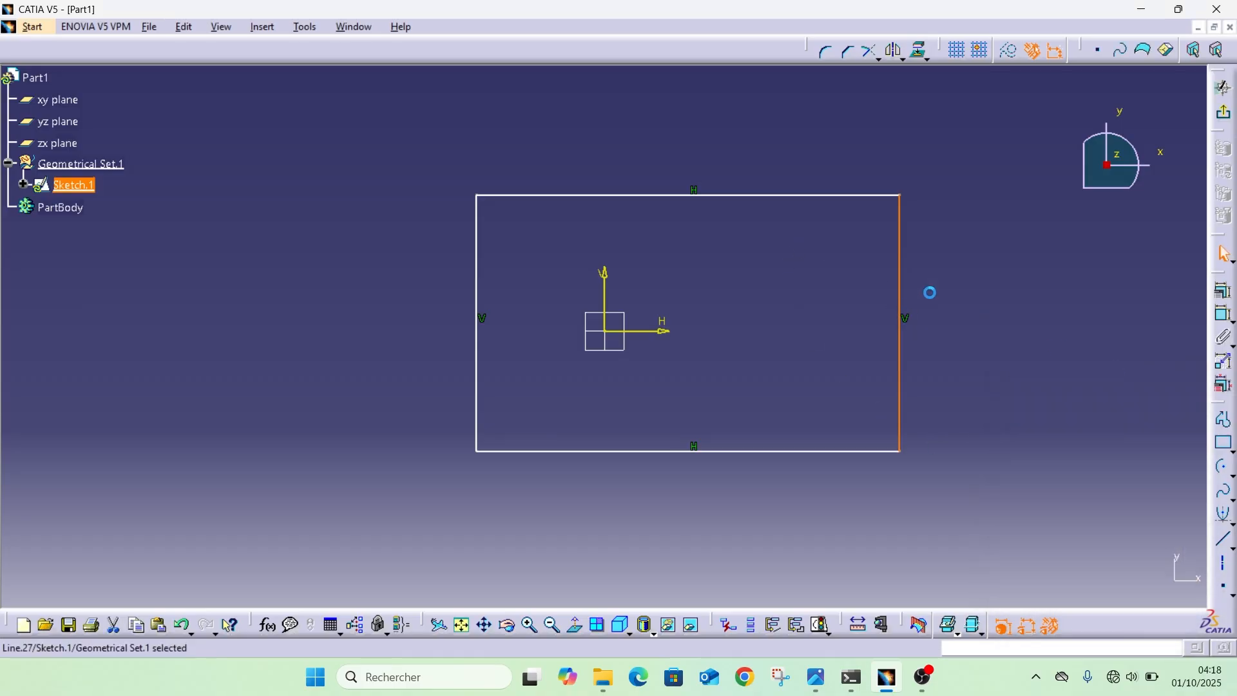
# Step: Remove the Horizontal constraint from the rectangle's top side and reapply it in the constraint definition
pyautogui.click(841, 195)
pyautogui.click(1226, 314)
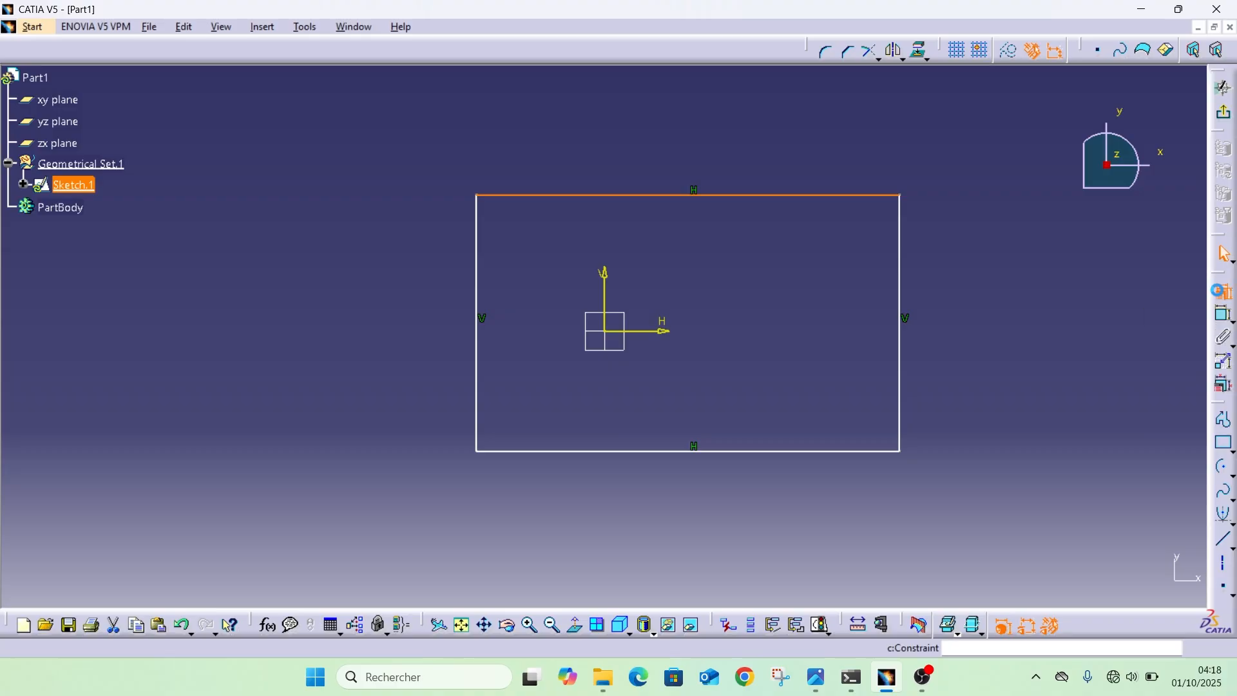
pyautogui.click(1119, 520)
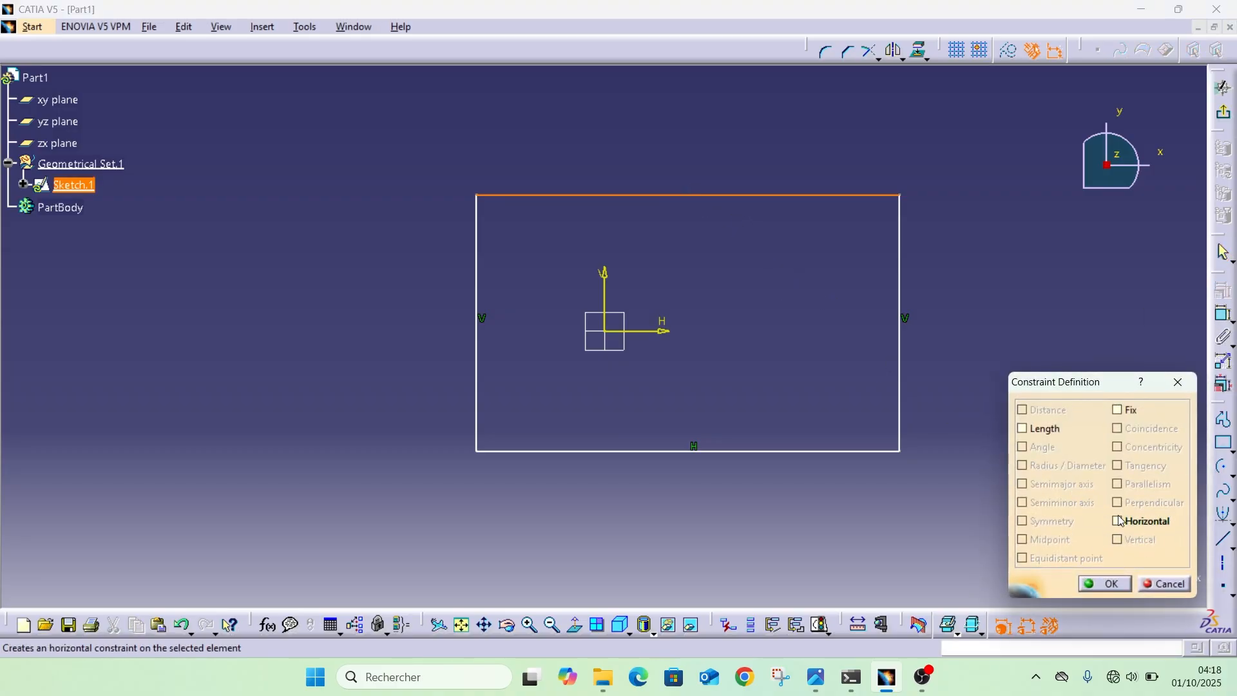
pyautogui.click(1140, 521)
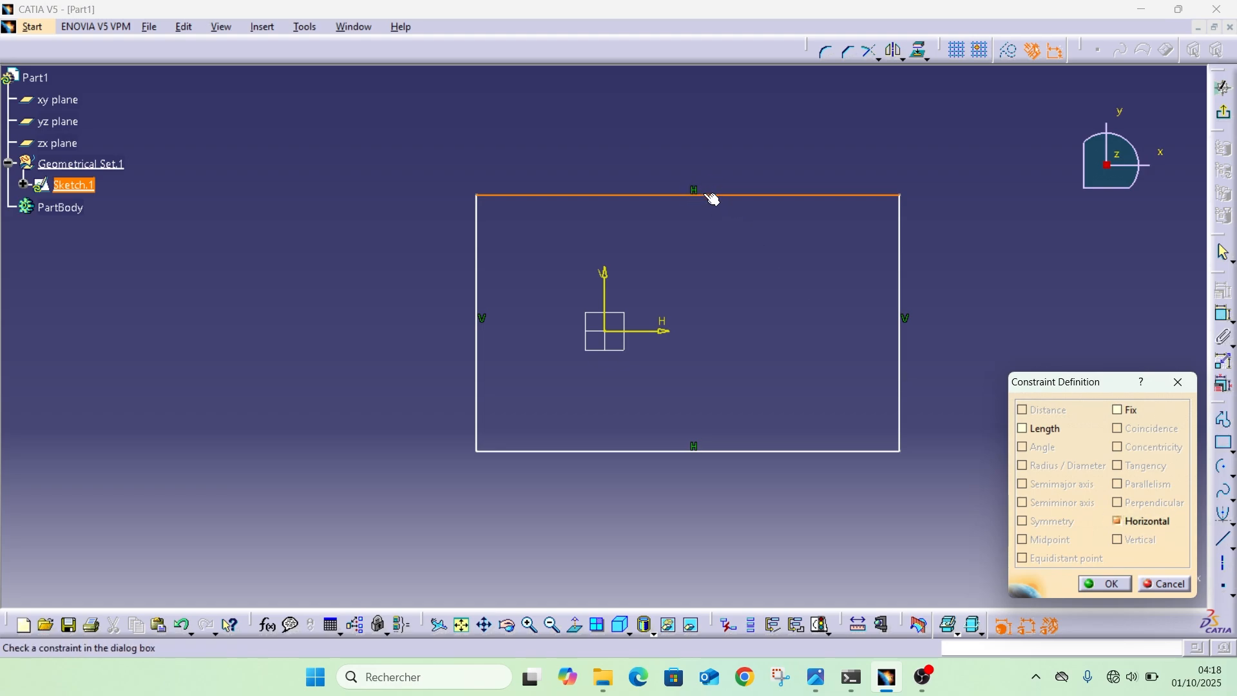
pyautogui.click(1120, 582)
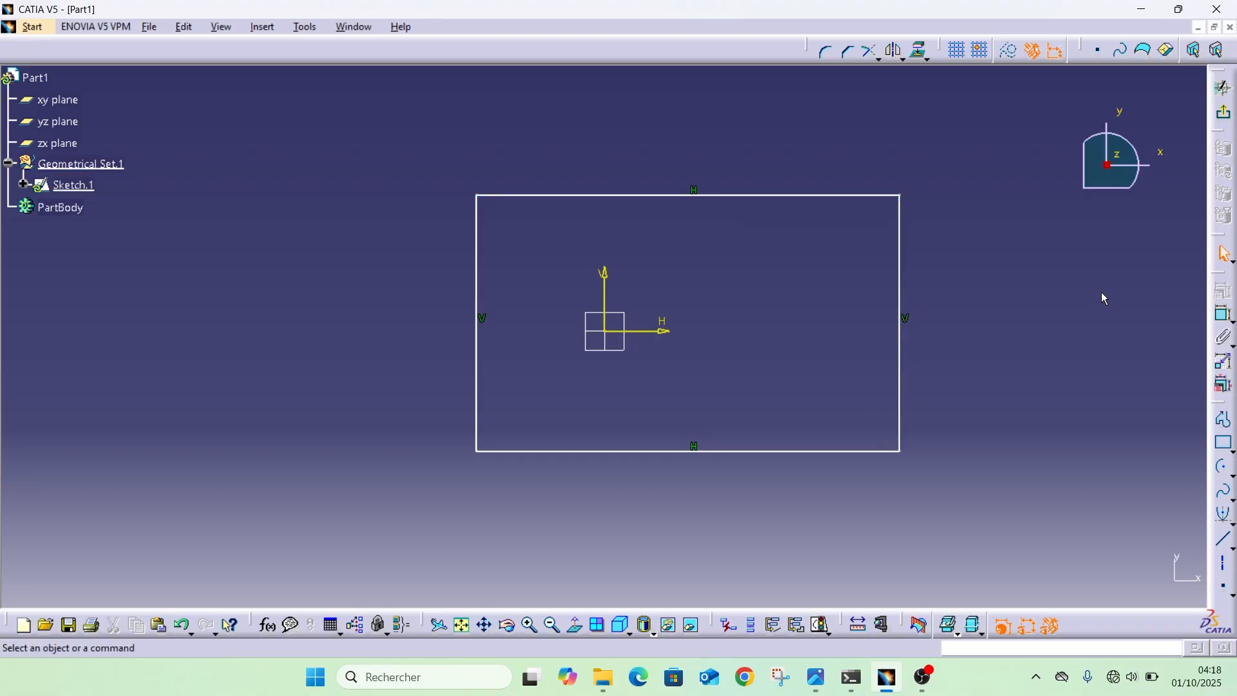
# Step: Dimension the rectangle's height outside its right side and its width above its top side
pyautogui.click(1223, 314)
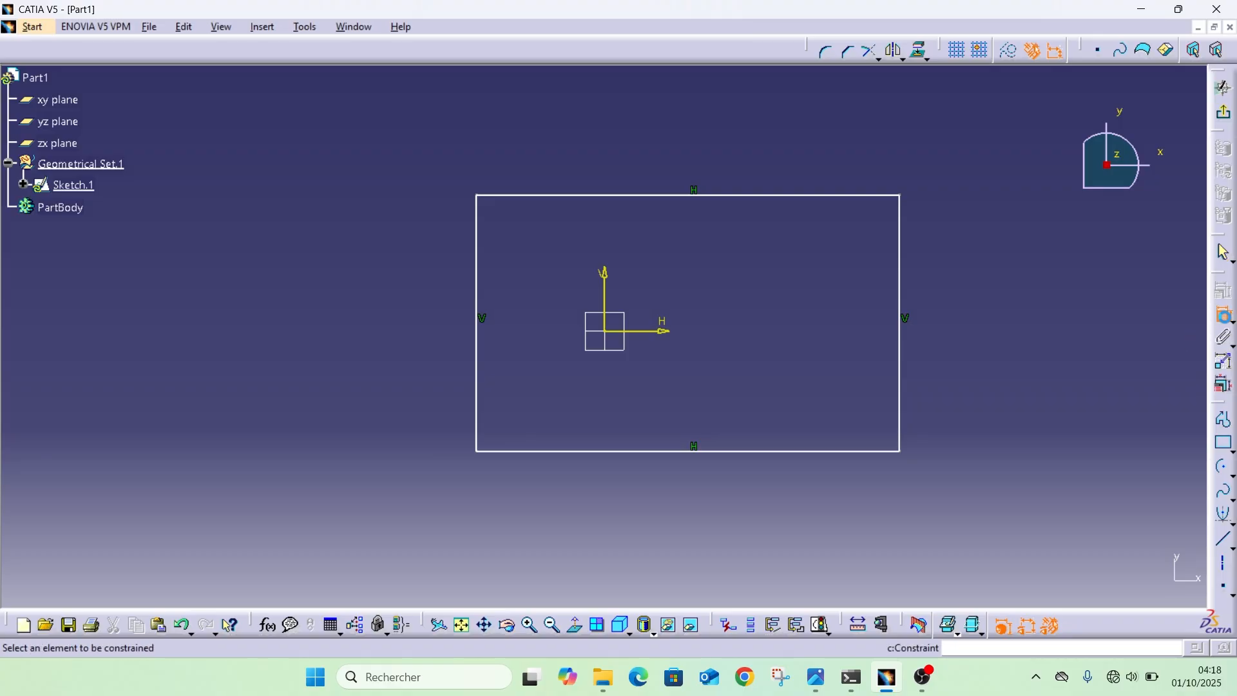
pyautogui.click(910, 276)
pyautogui.click(1101, 315)
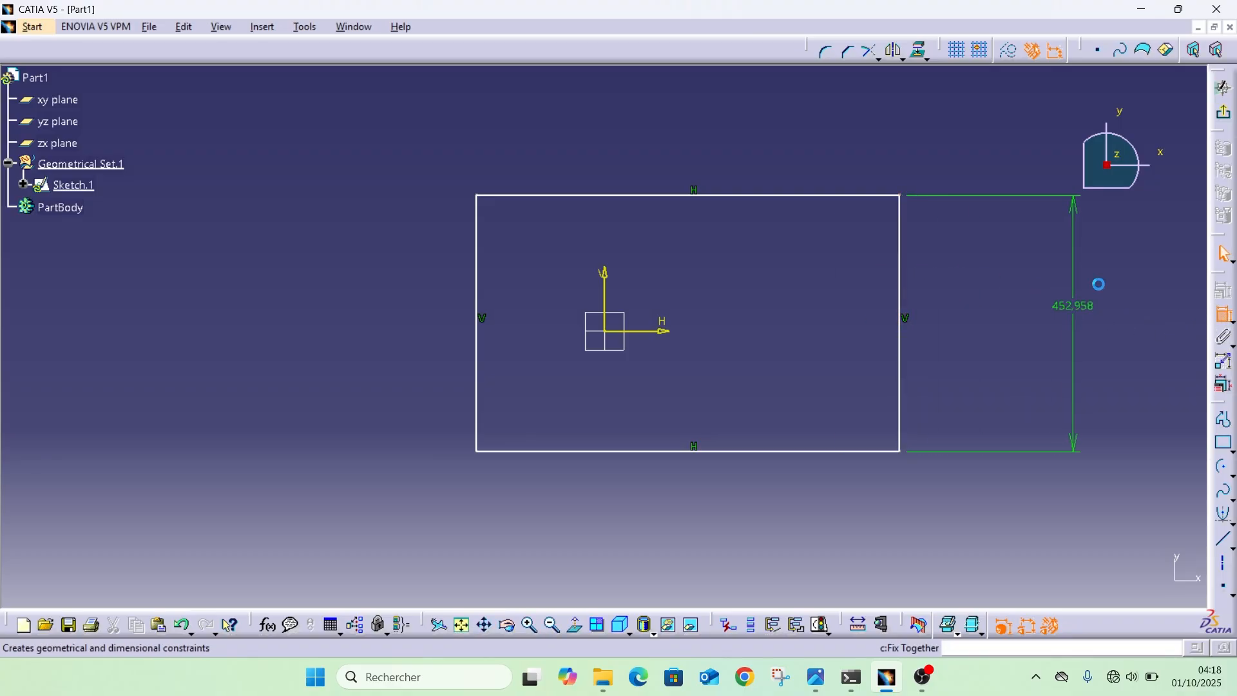
pyautogui.click(844, 196)
pyautogui.click(557, 104)
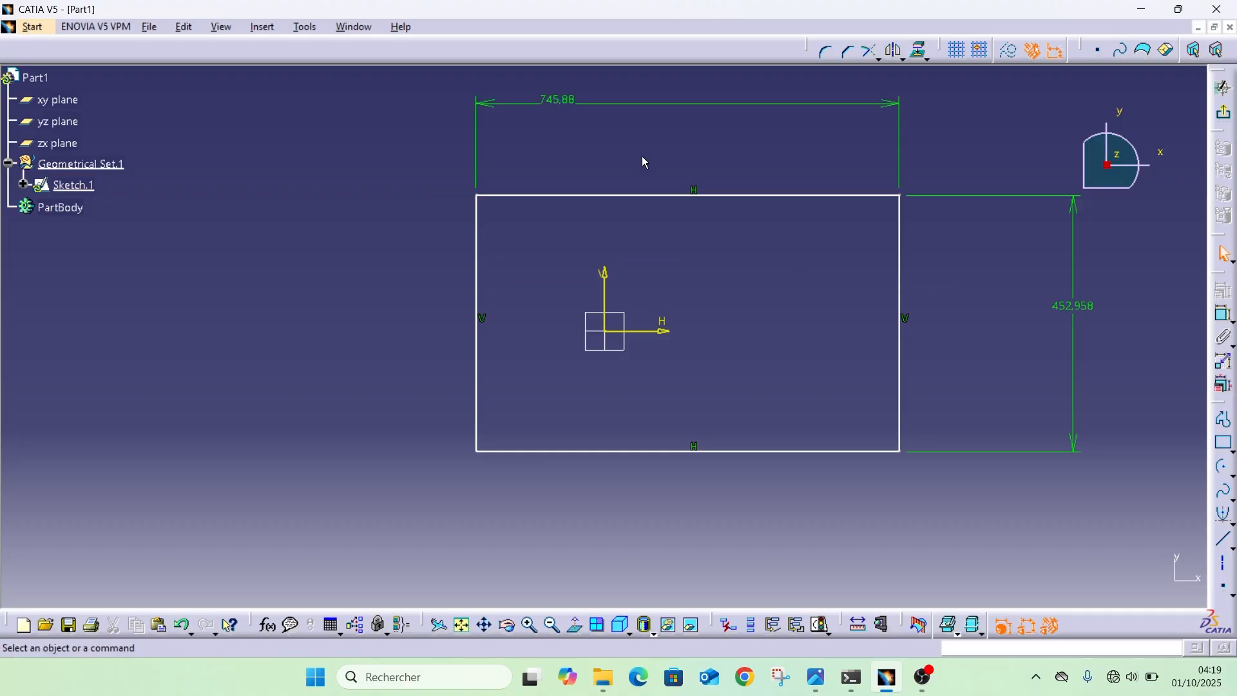
# Step: Try a second height dimension on the rectangle's left side, and delete it
pyautogui.click(1223, 314)
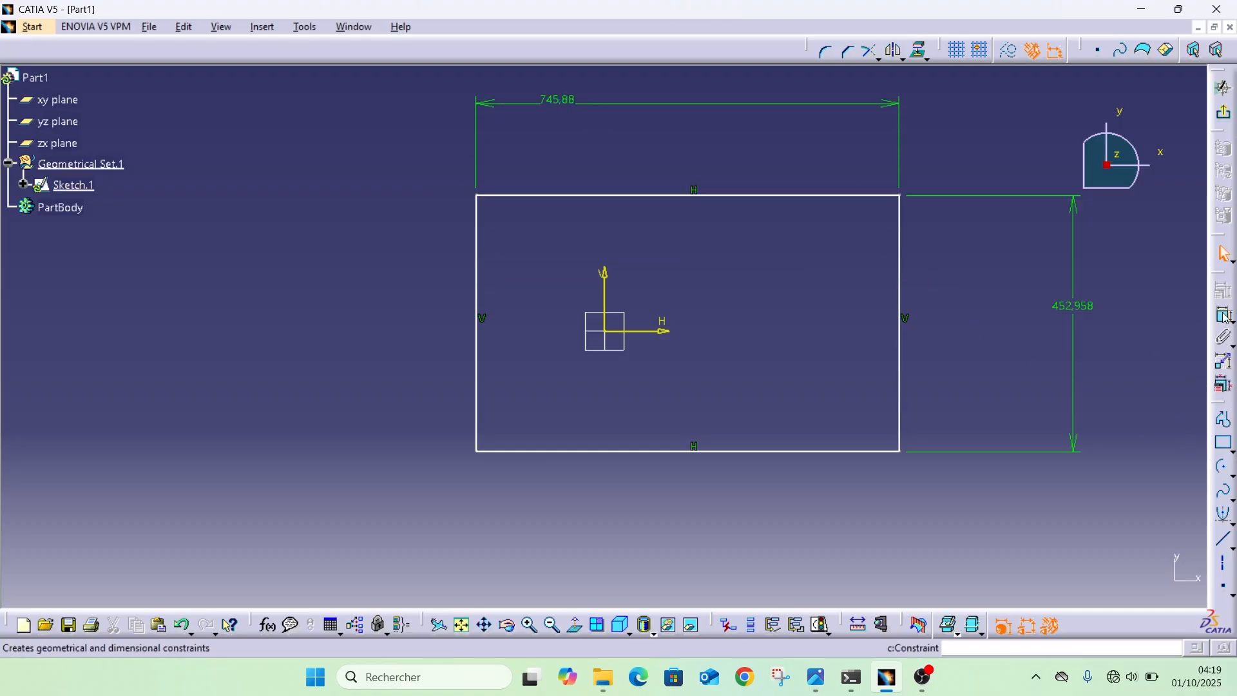
pyautogui.click(488, 294)
pyautogui.click(324, 288)
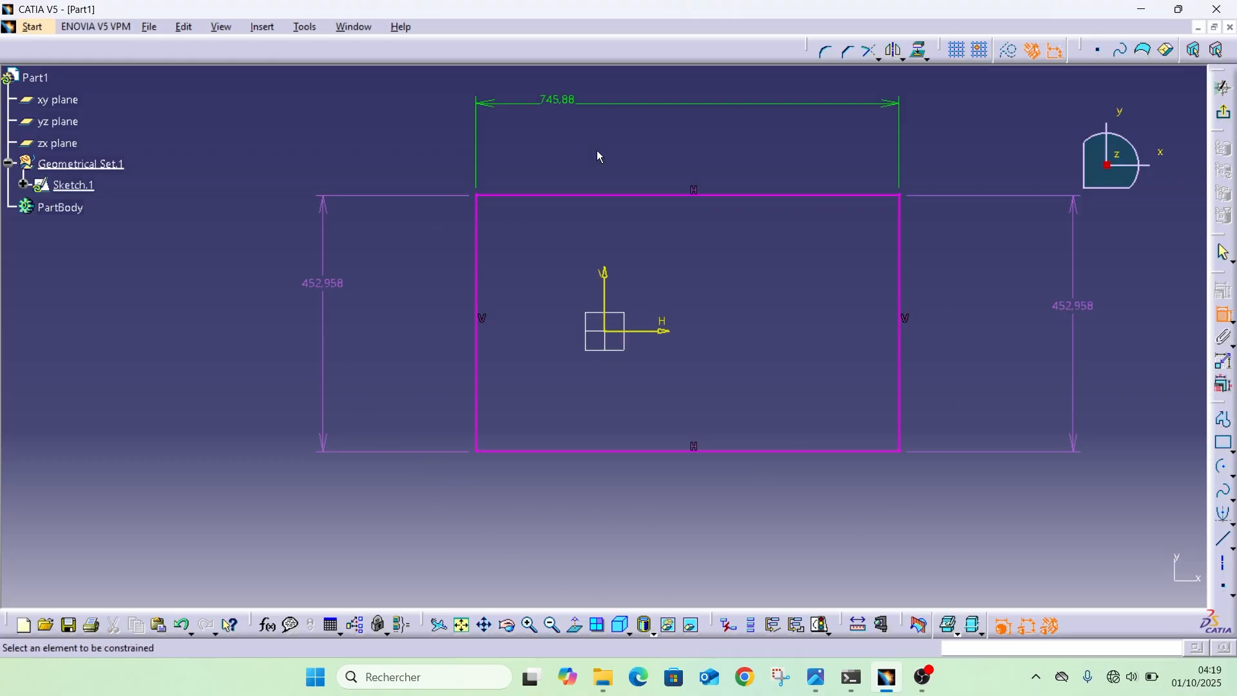
pyautogui.rightClick(329, 280)
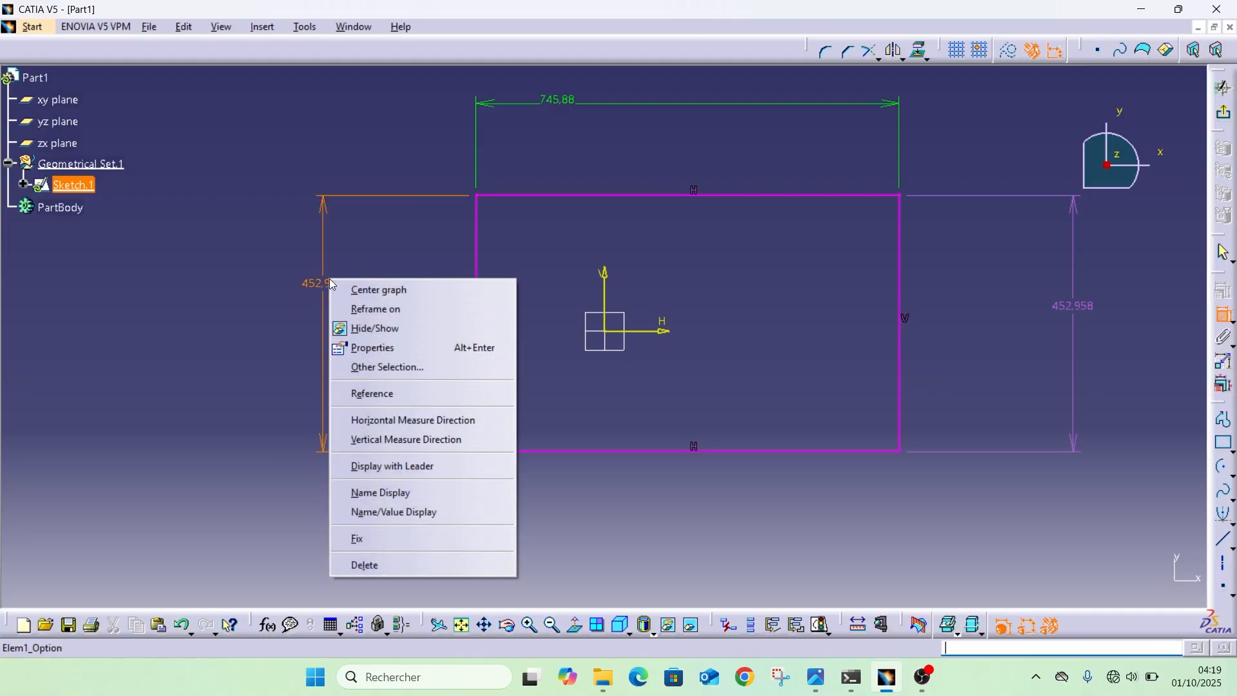
pyautogui.click(407, 566)
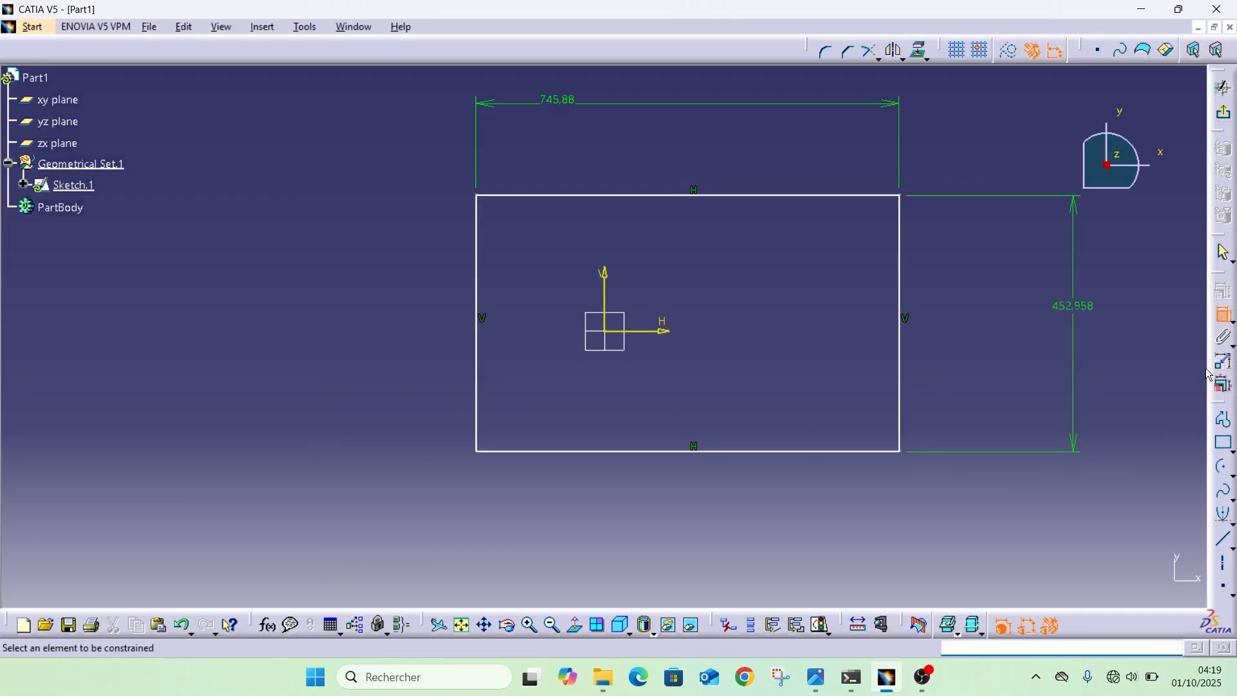
# Step: Leave the Constraint command and delete the rectangle's height and width dimensions
pyautogui.click(1222, 316)
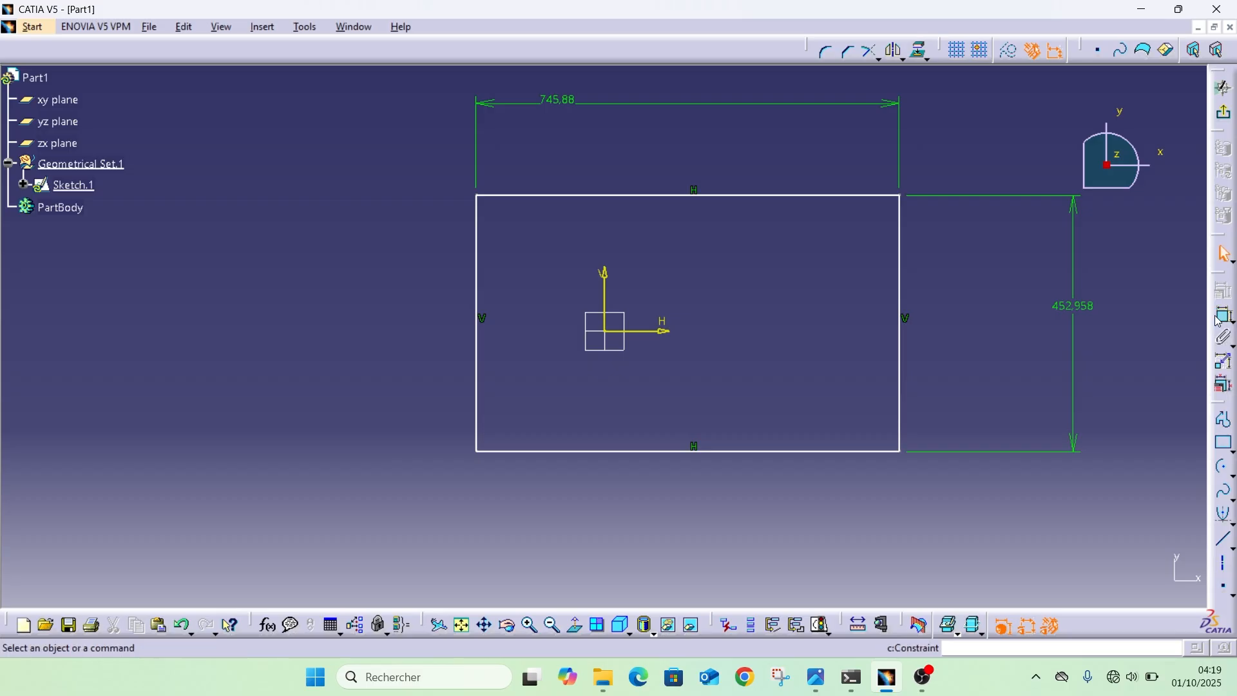
pyautogui.click(1071, 310)
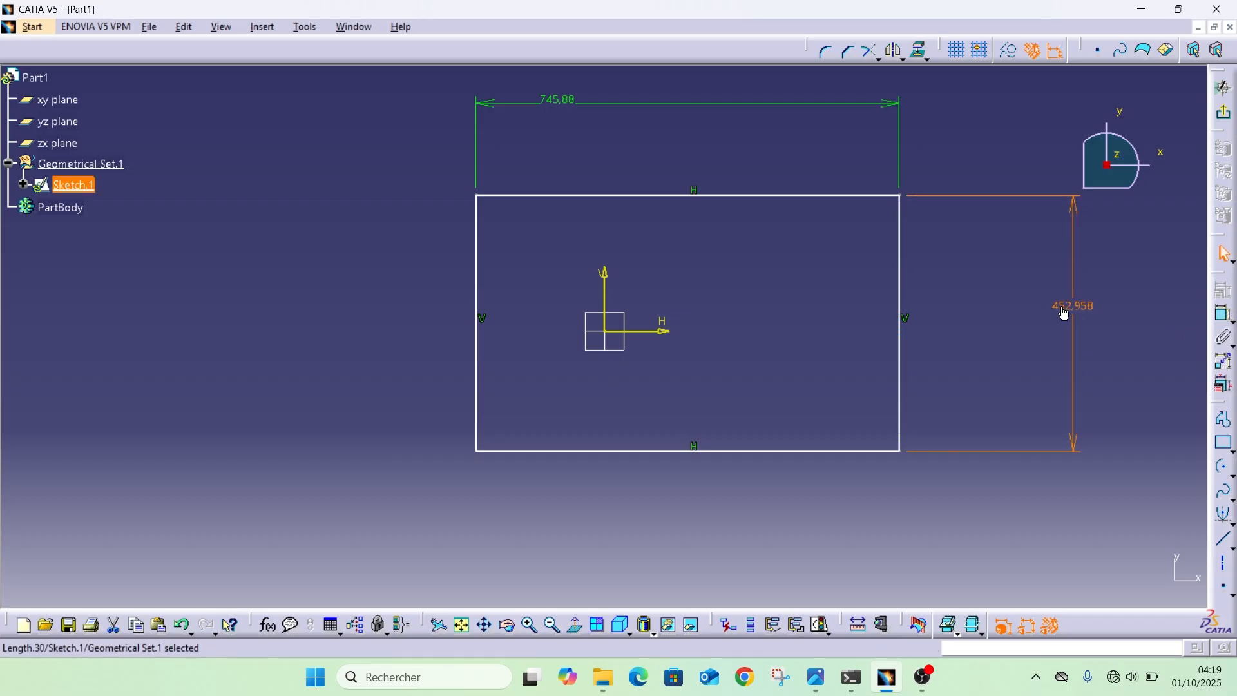
pyautogui.press('Delete')
pyautogui.click(864, 104)
pyautogui.press('Delete')
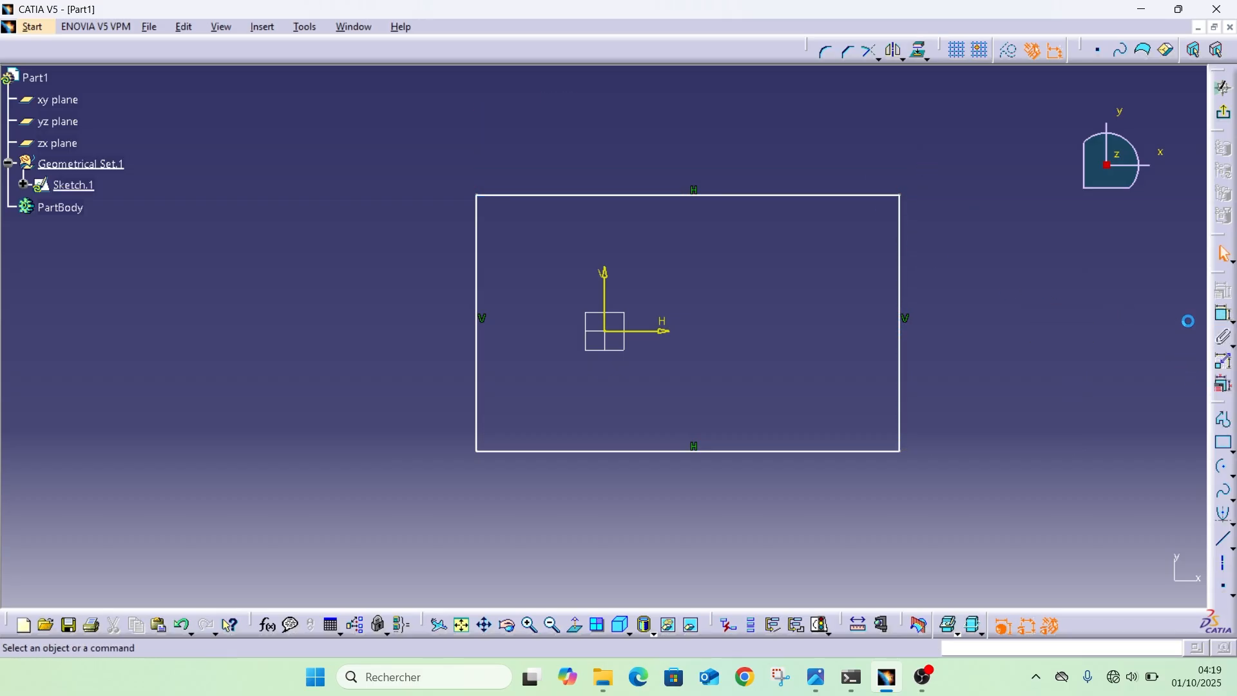
# Step: Dimension the lengths of the rectangle's right and top sides, placing both dimensions outside the rectangle
pyautogui.click(1223, 317)
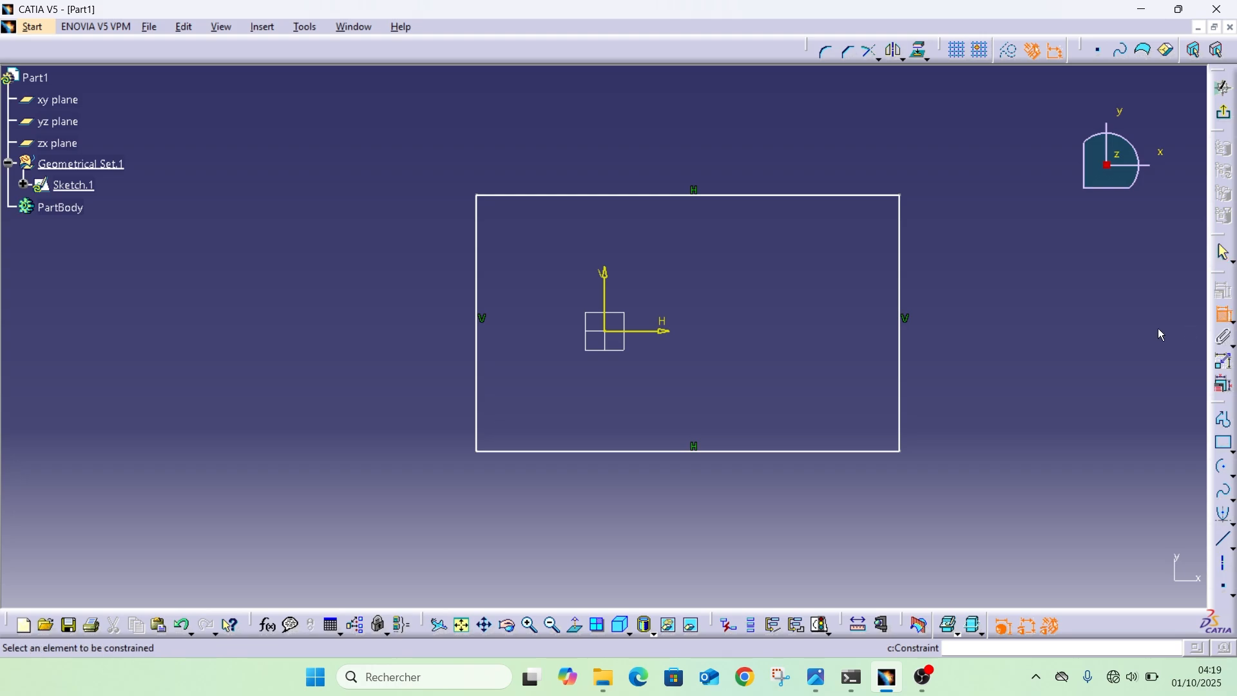
pyautogui.click(906, 309)
pyautogui.click(1068, 302)
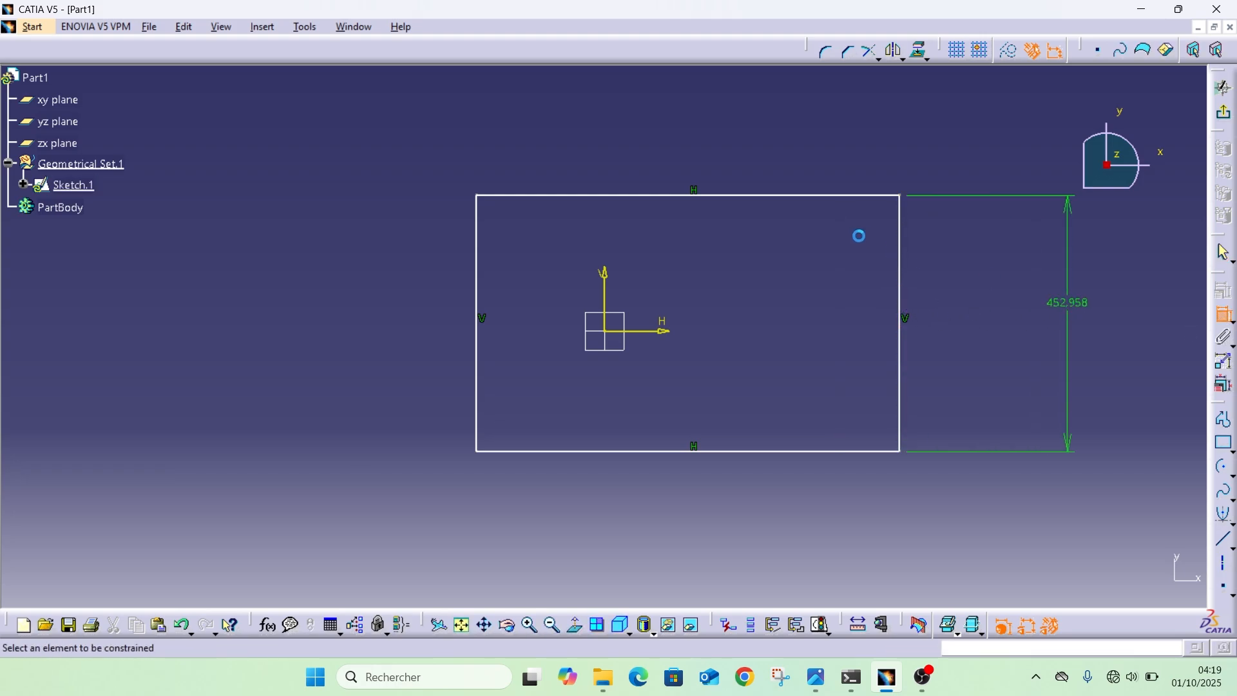
pyautogui.click(833, 196)
pyautogui.click(805, 108)
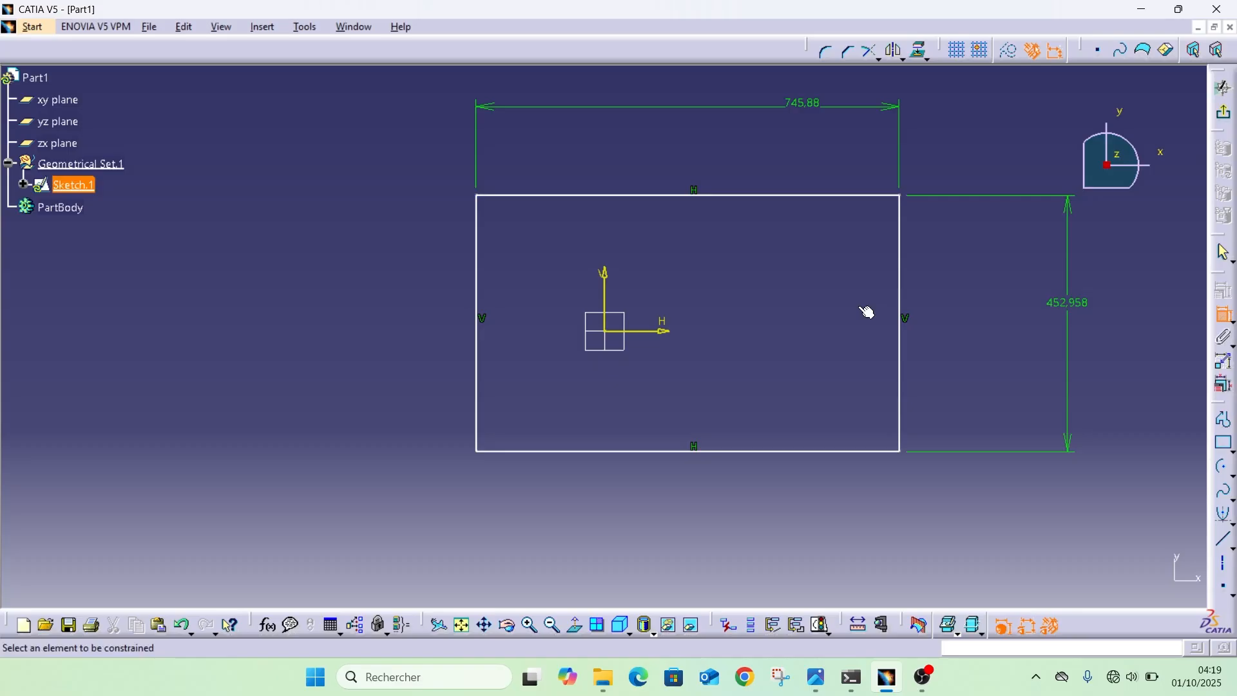
pyautogui.press('Escape')
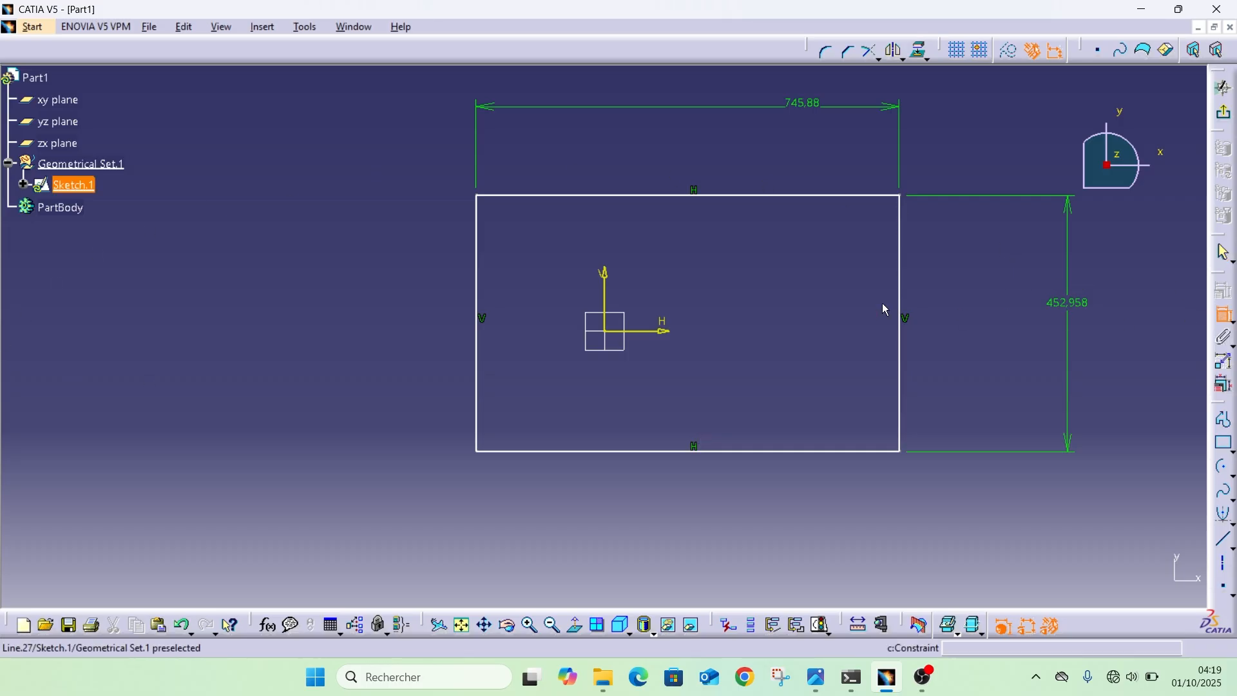
# Step: Try an angle dimension between the rectangle's right and bottom sides, and delete it
pyautogui.click(901, 359)
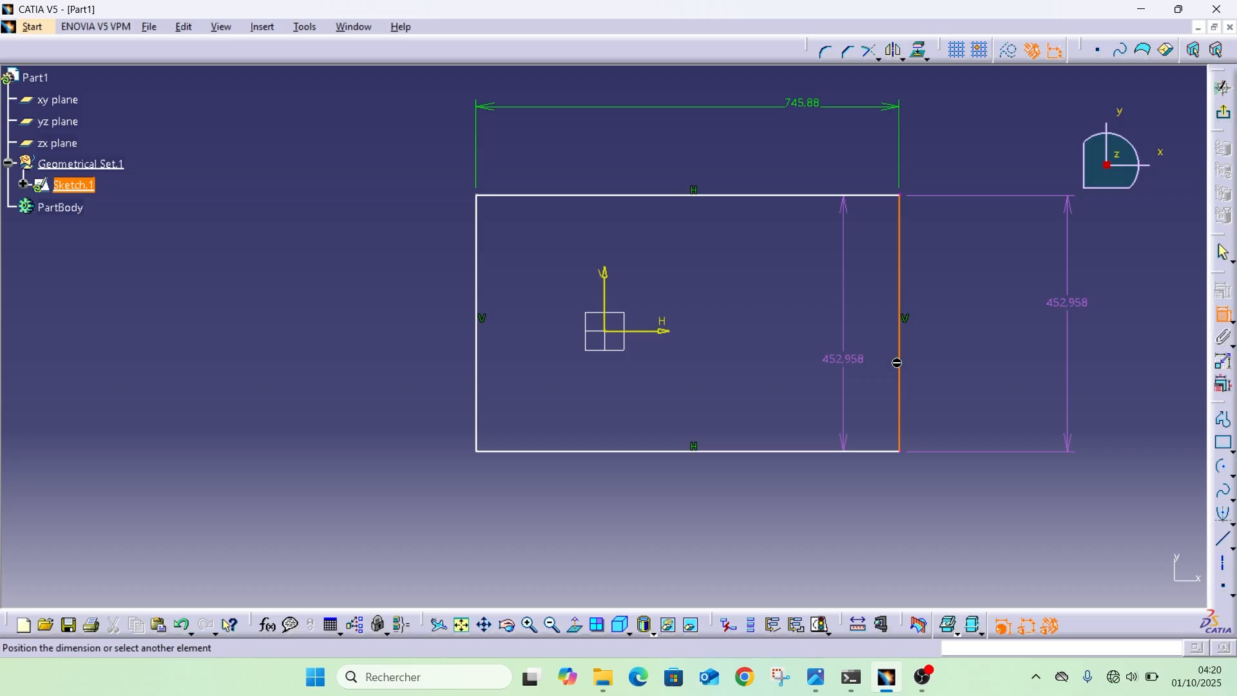
pyautogui.click(832, 451)
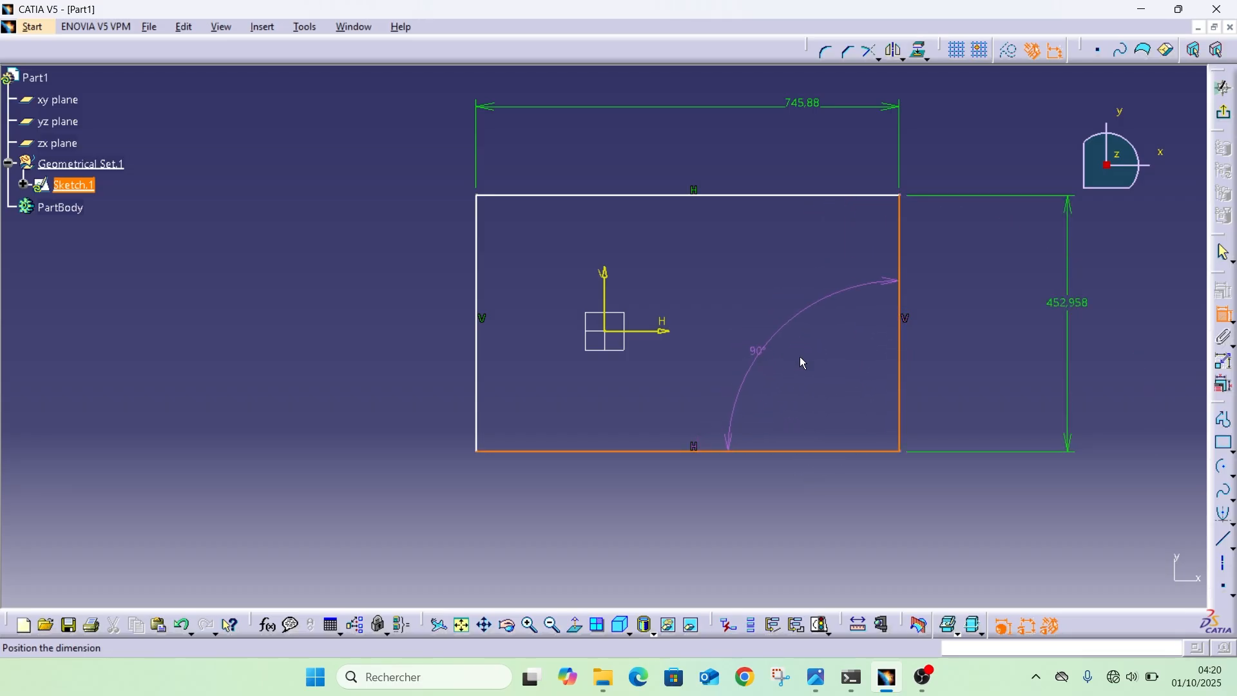
pyautogui.click(773, 353)
pyautogui.click(774, 353)
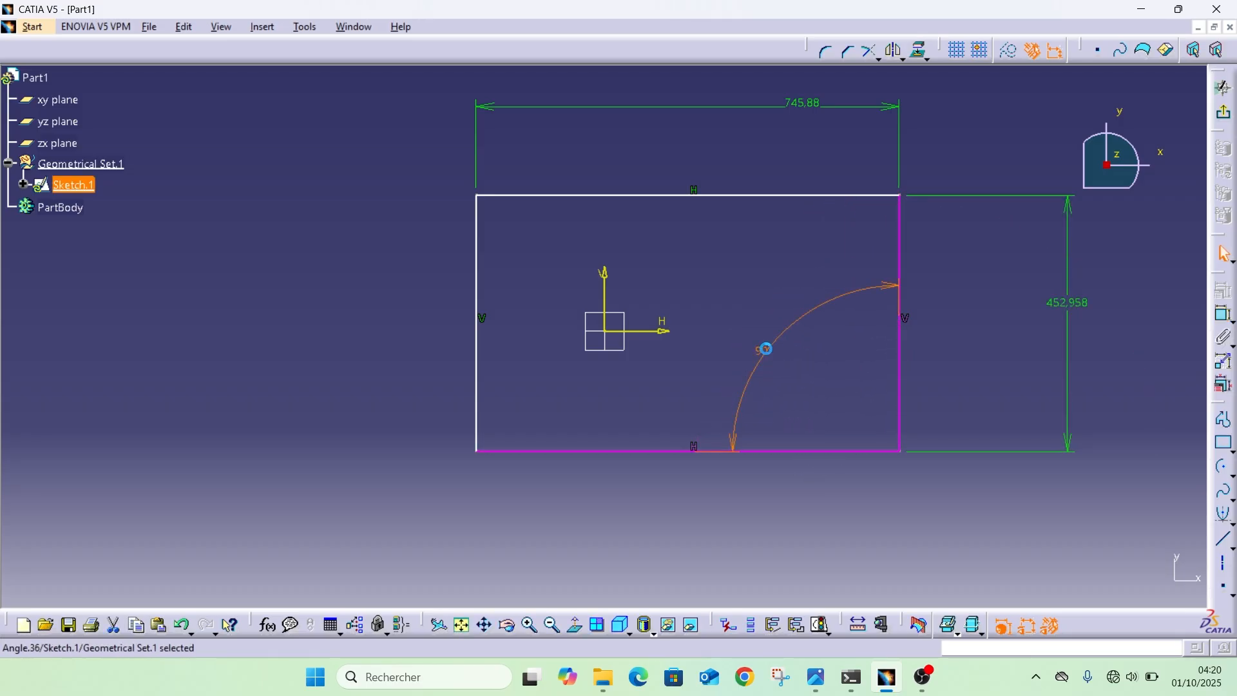
pyautogui.press('Delete')
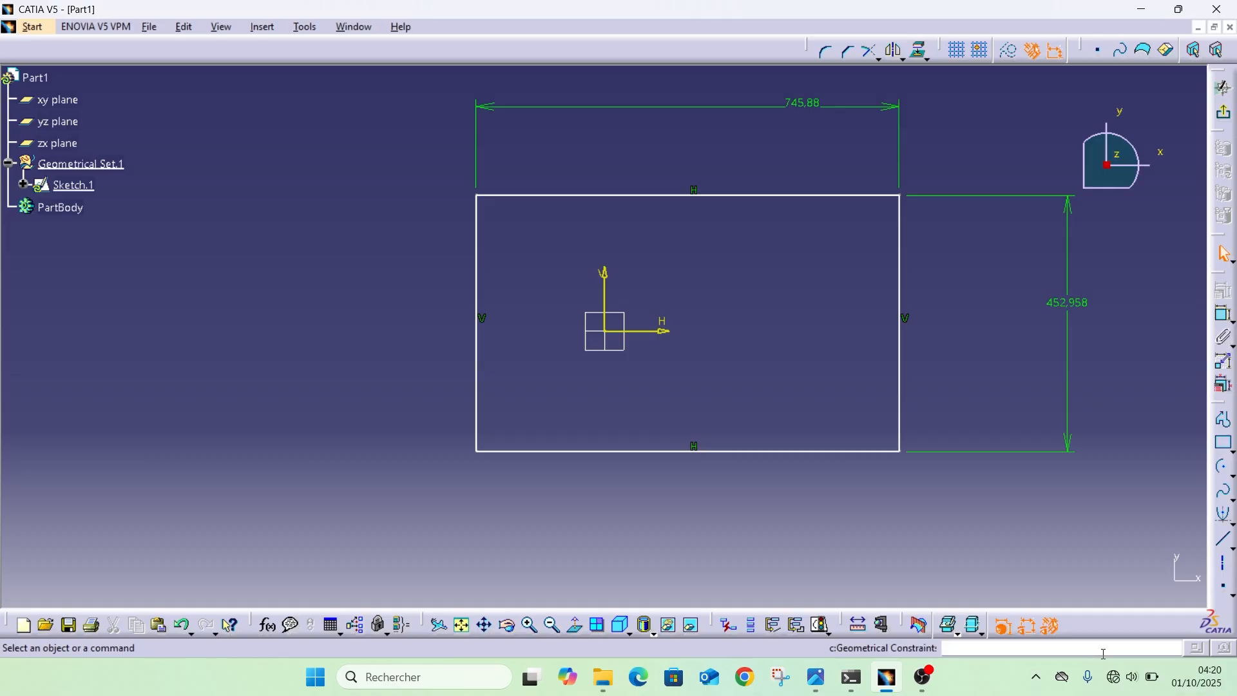
# Step: Dimension the distance from the sketch's vertical axis to the rectangle's right side
pyautogui.click(1224, 314)
pyautogui.click(604, 302)
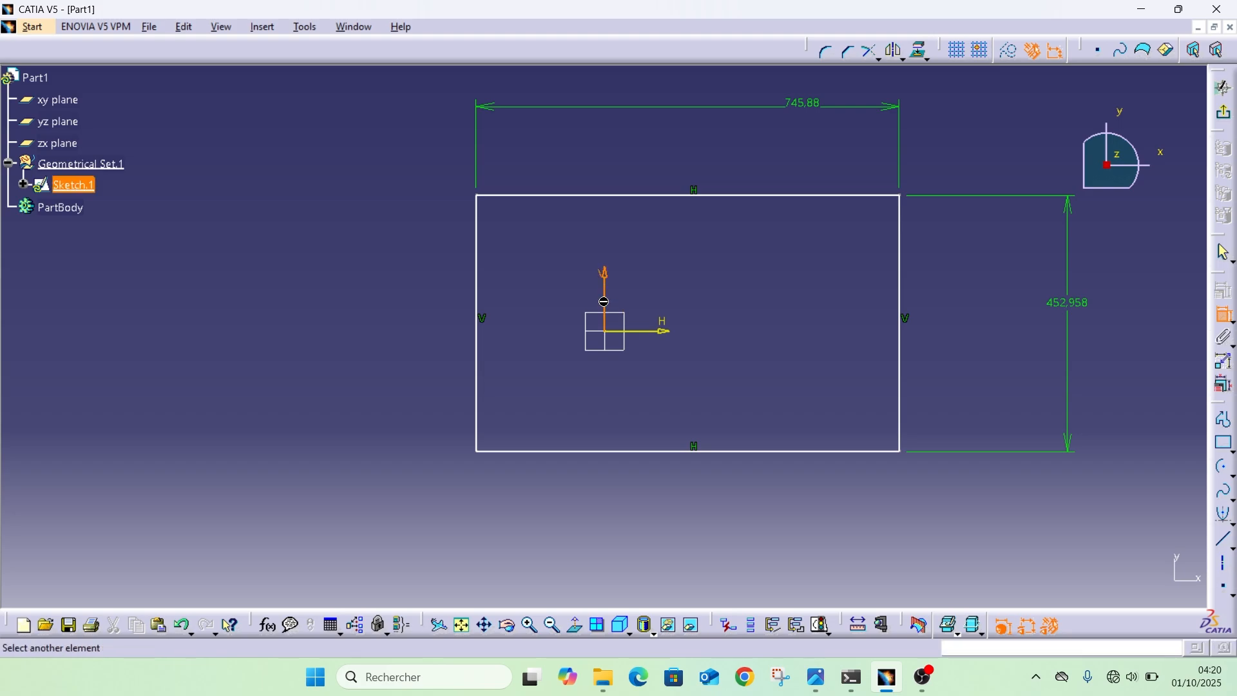
pyautogui.click(899, 274)
pyautogui.click(774, 265)
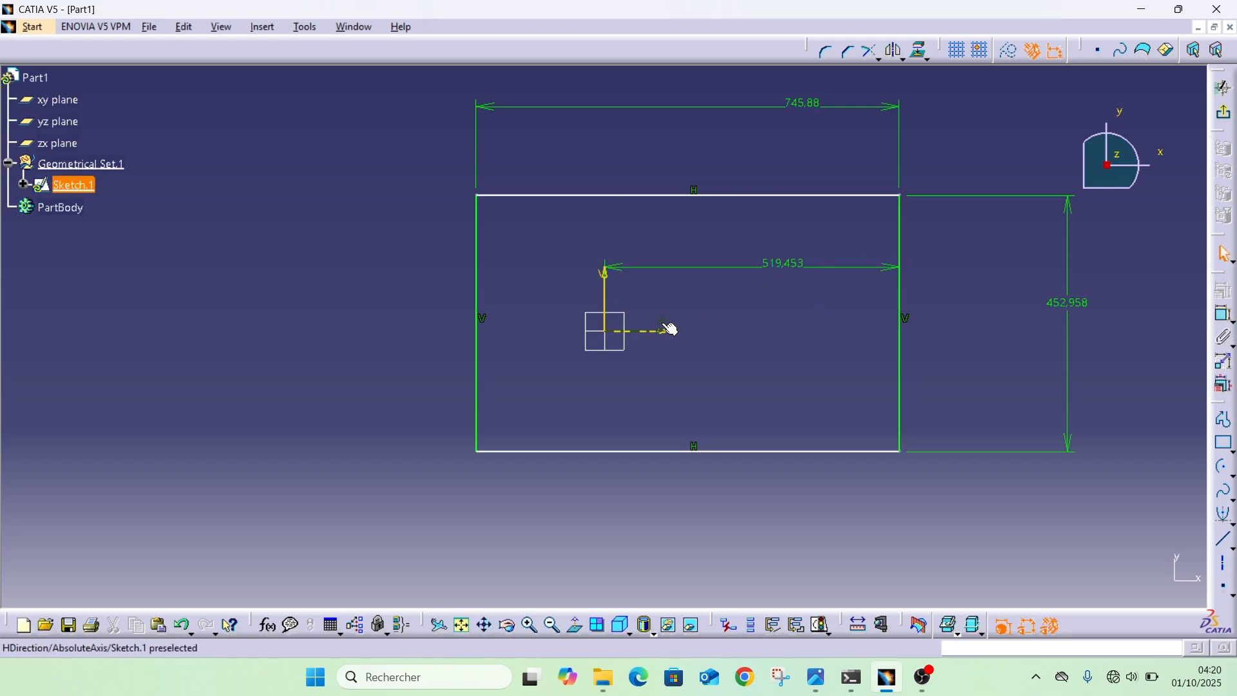
# Step: Dimension the distance from the rectangle's top side to the sketch's horizontal axis
pyautogui.click(693, 194)
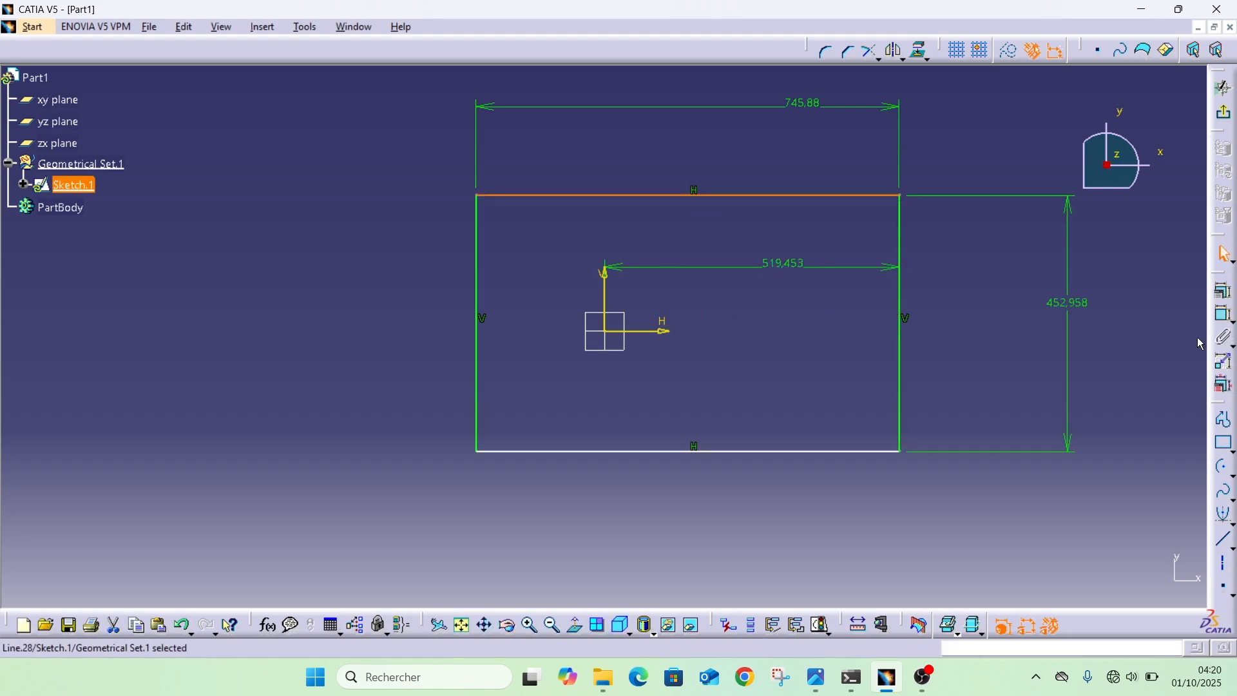
pyautogui.click(1226, 319)
pyautogui.click(657, 331)
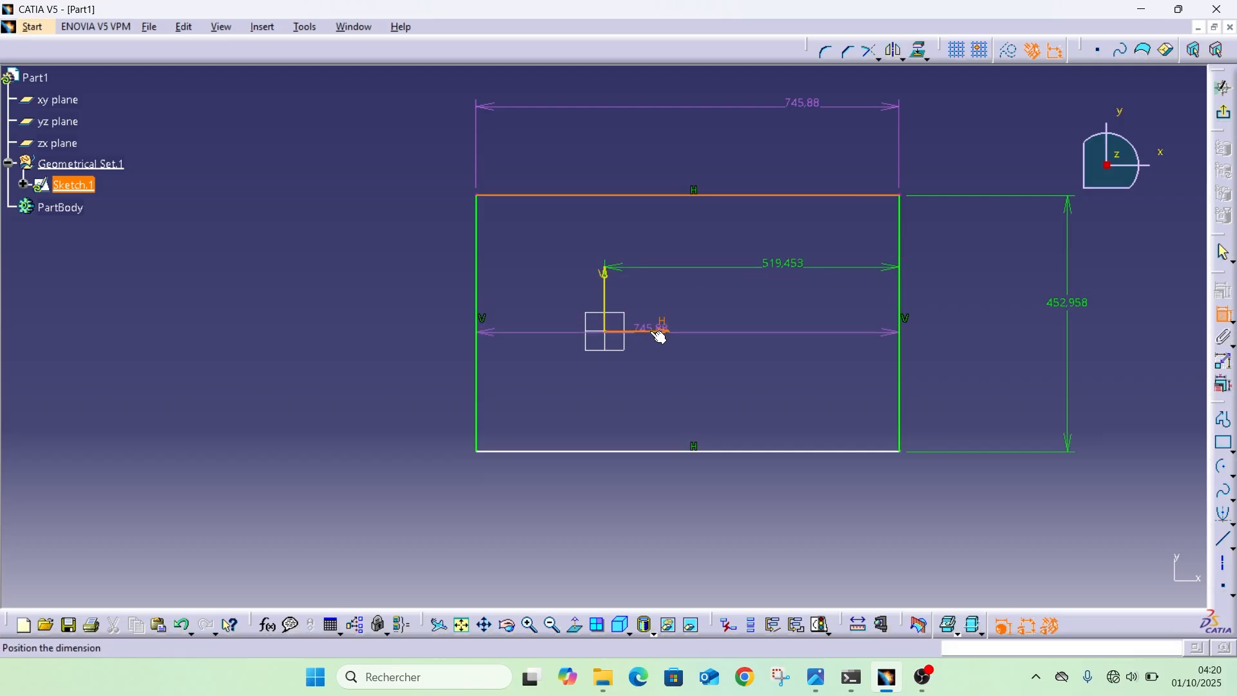
pyautogui.click(678, 249)
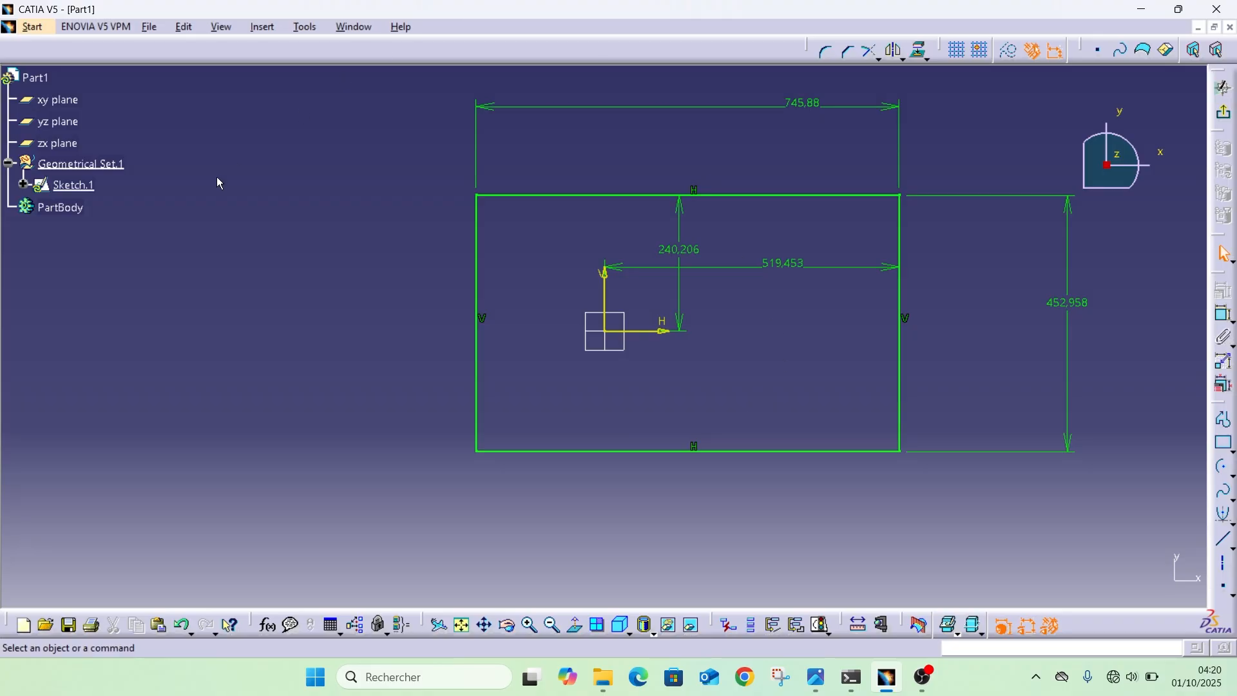
pyautogui.click(900, 386)
pyautogui.click(1225, 298)
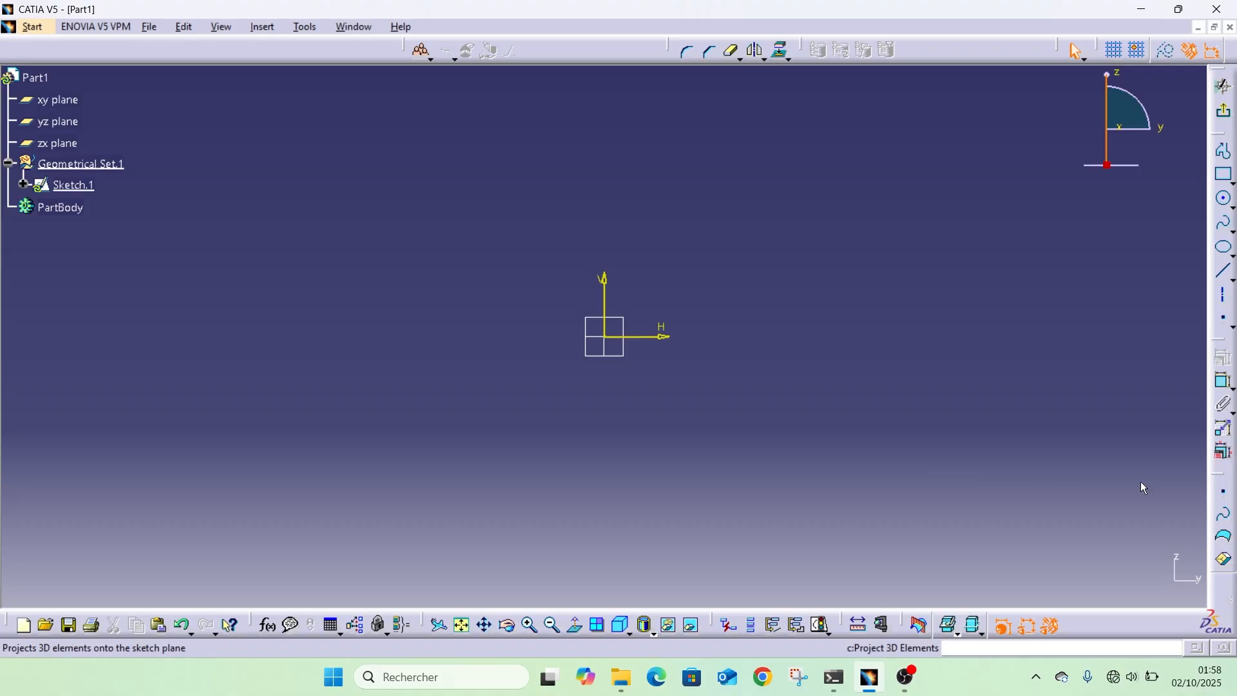
# Step: Draw a large rectangle enclosing the sketch origin, from its lower-left corner to its upper-right corner
pyautogui.click(1228, 177)
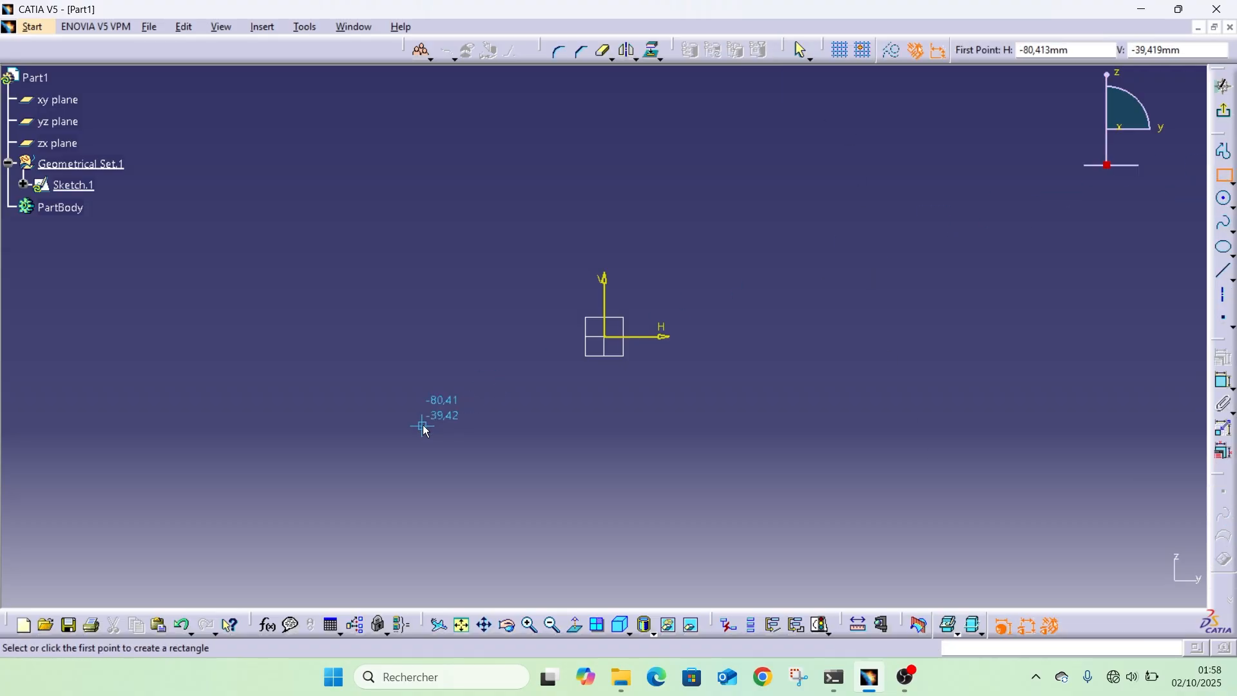
pyautogui.click(423, 480)
pyautogui.click(851, 159)
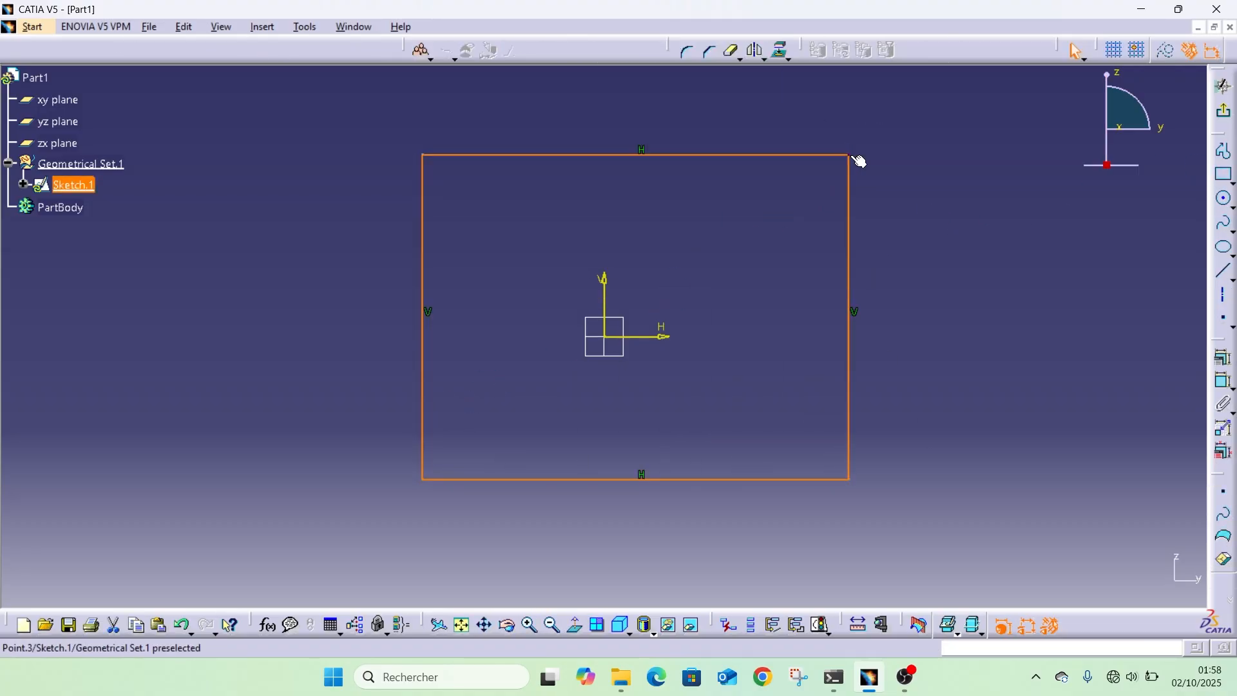
# Step: Round the rectangle's upper-left corner to a radius of about 36 mm and its lower-left corner to about 35 mm
pyautogui.click(691, 59)
pyautogui.click(423, 155)
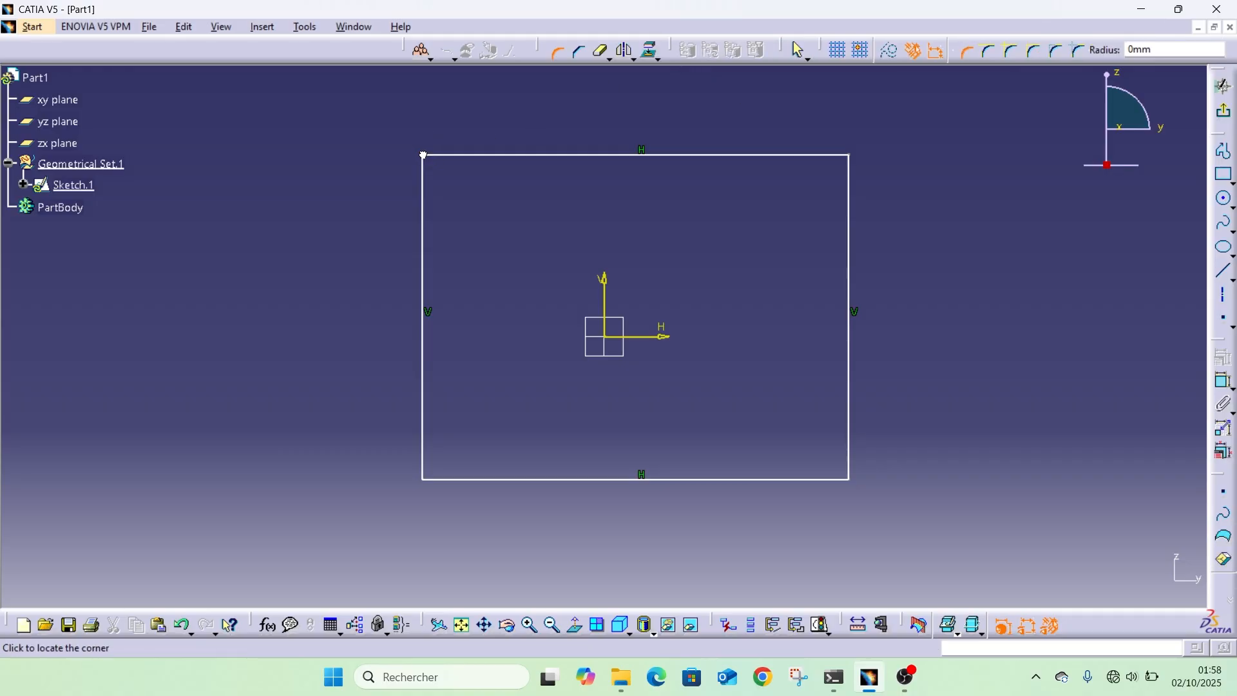
pyautogui.click(451, 188)
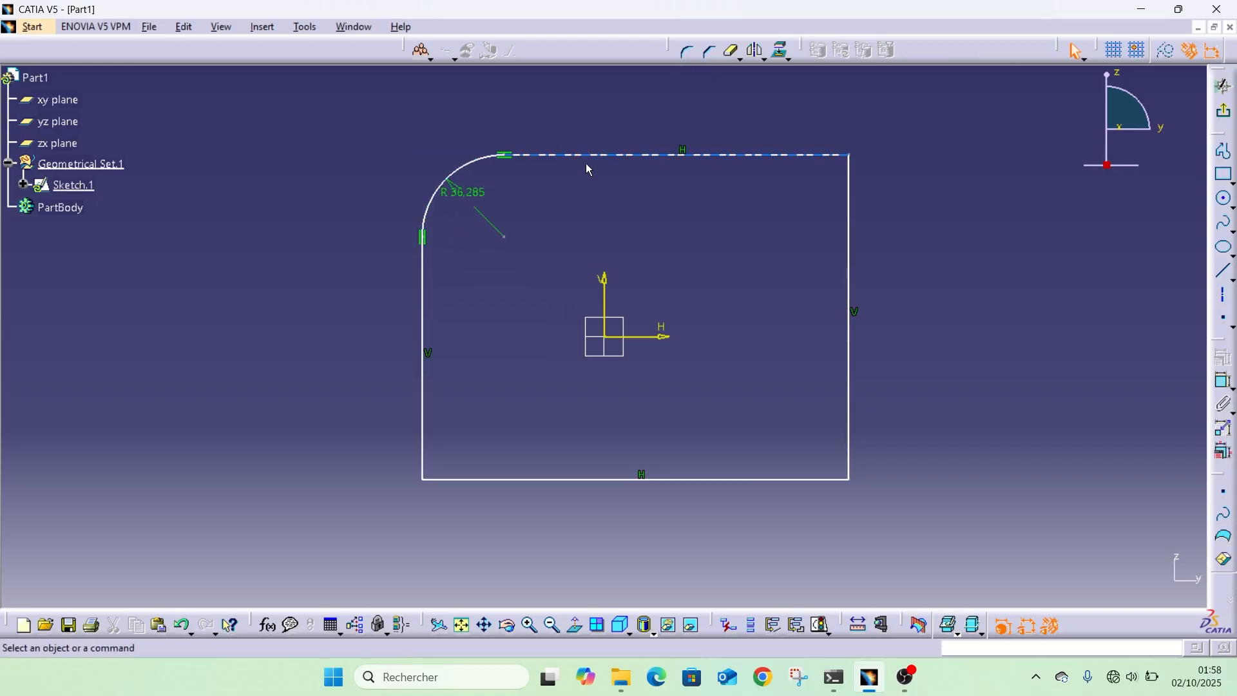
pyautogui.click(692, 57)
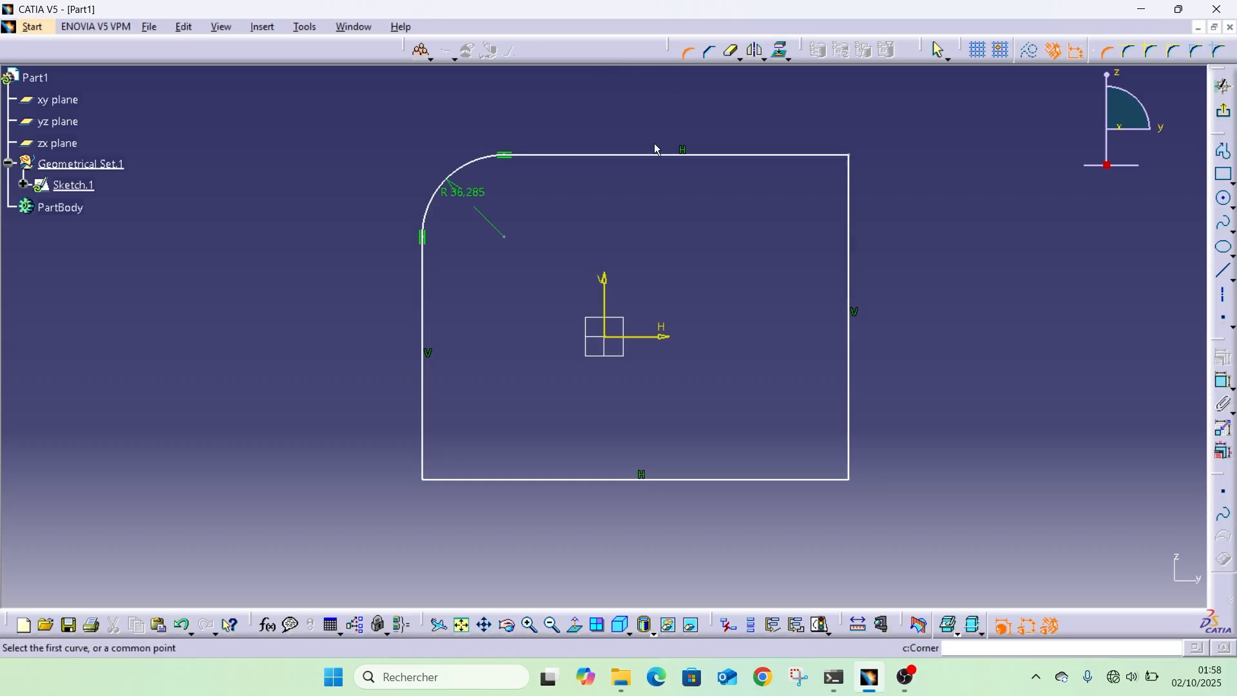
pyautogui.click(426, 406)
pyautogui.click(474, 479)
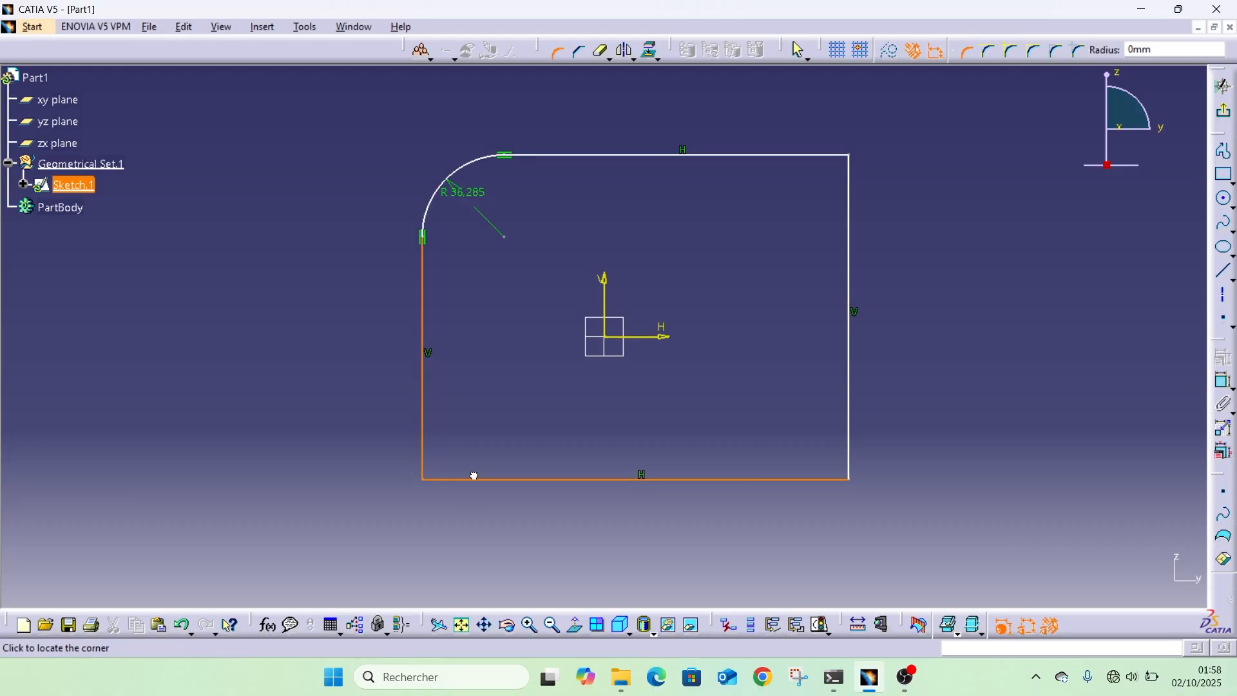
pyautogui.click(439, 459)
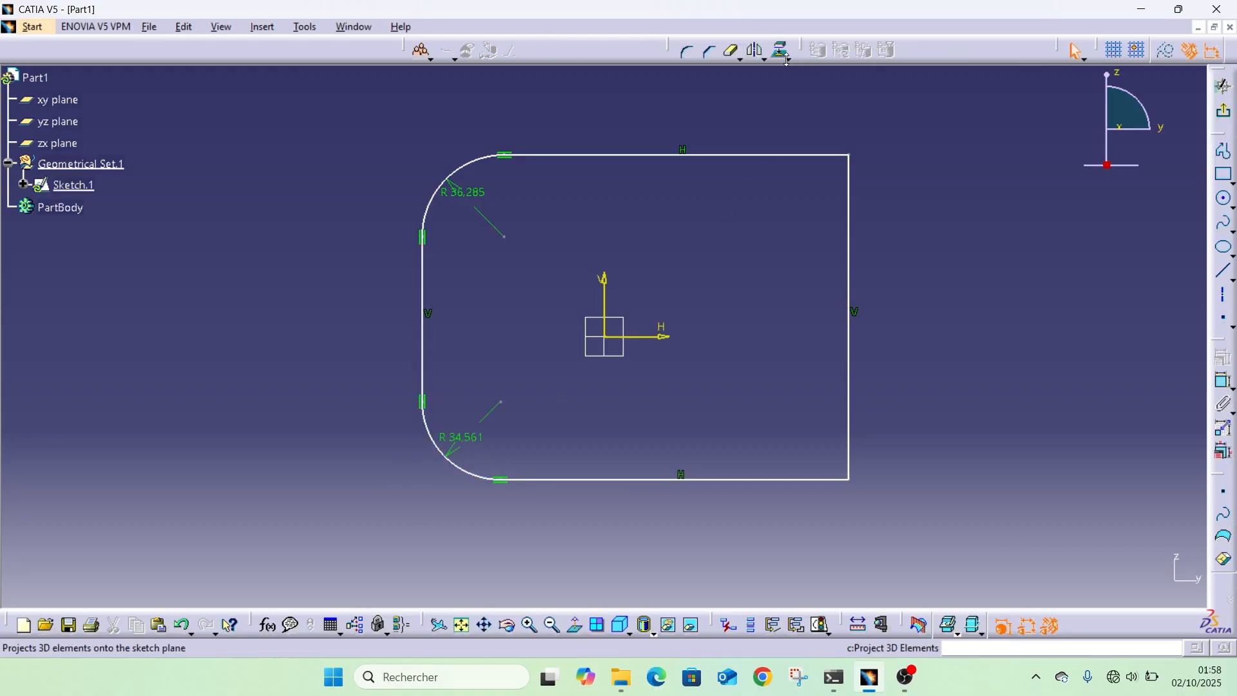
# Step: Chamfer the rectangle's upper-right and lower-right corners at 45°, about 53 mm and about 49 mm long respectively
pyautogui.click(711, 54)
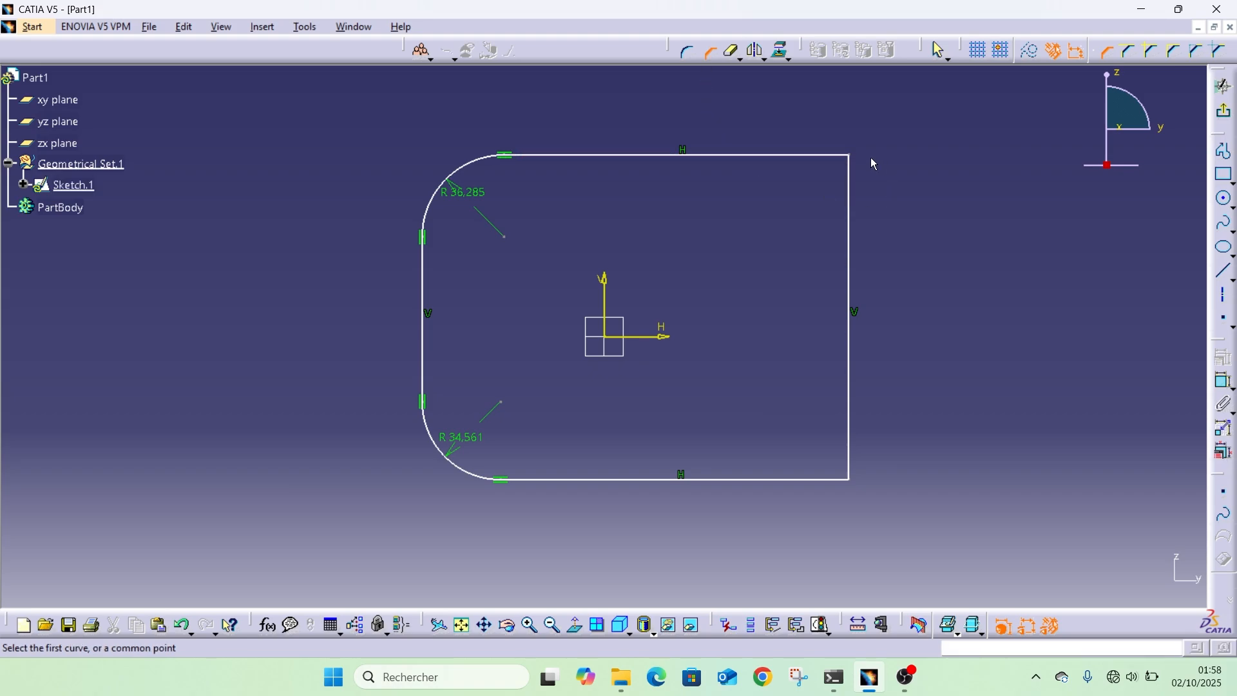
pyautogui.click(857, 161)
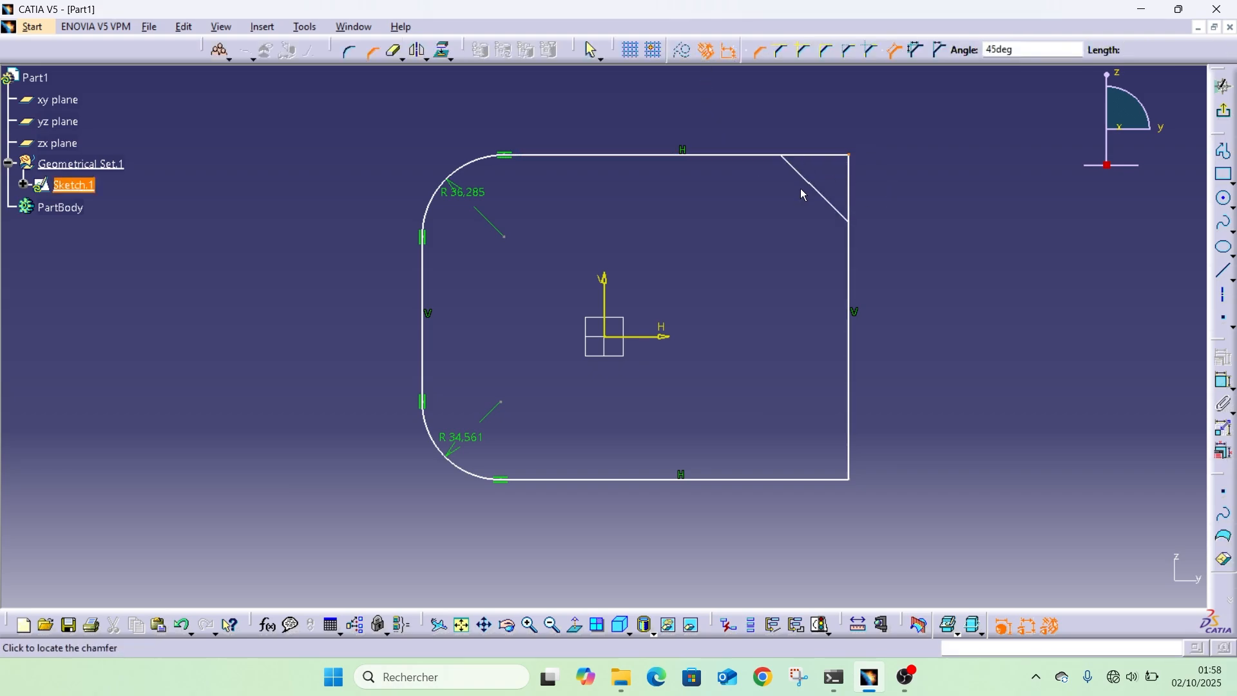
pyautogui.click(802, 188)
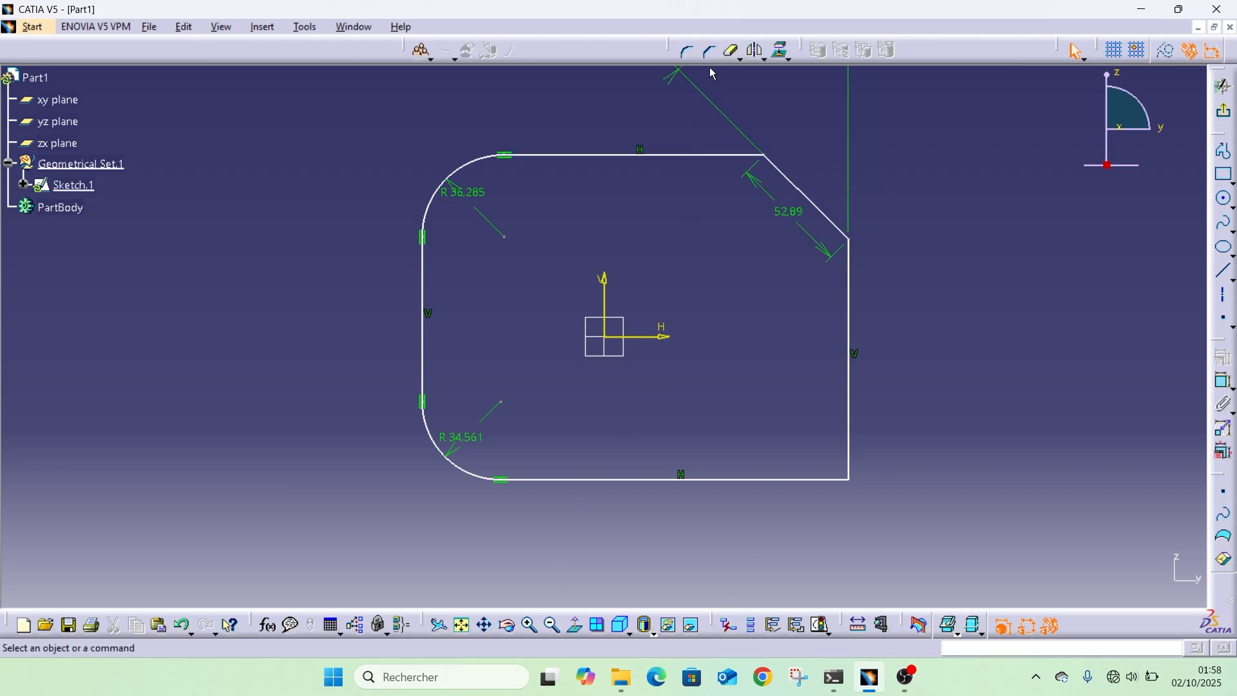
pyautogui.click(710, 52)
pyautogui.click(849, 384)
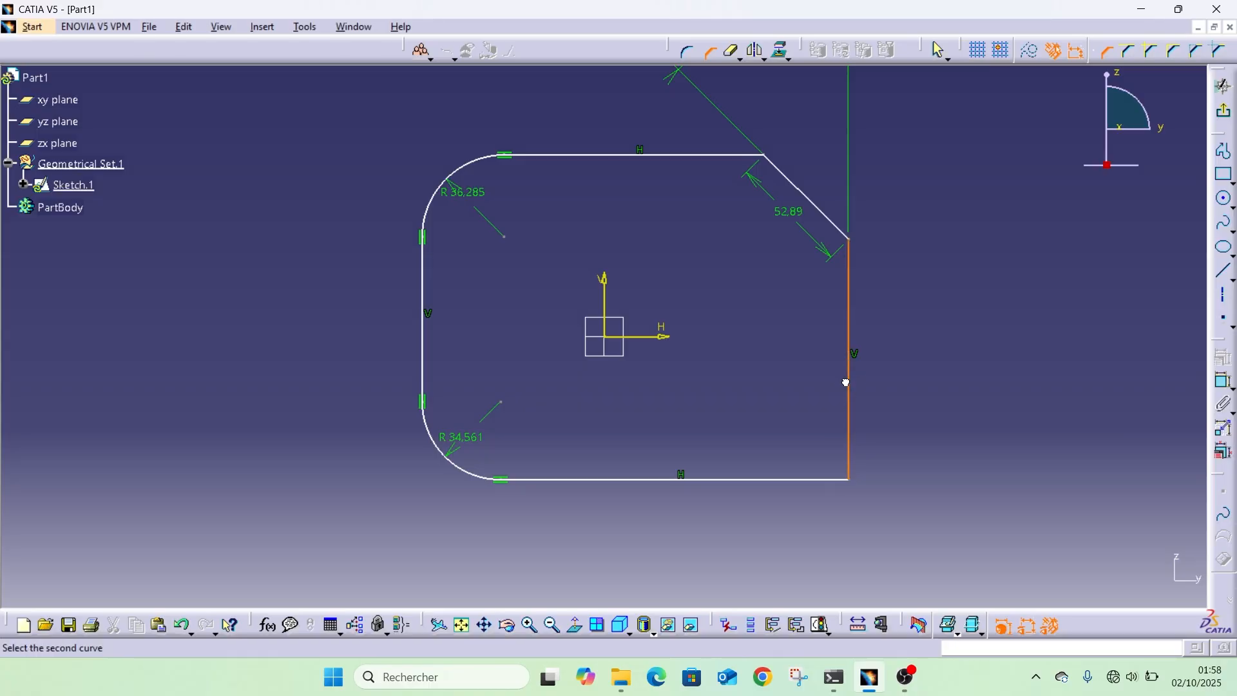
pyautogui.click(782, 480)
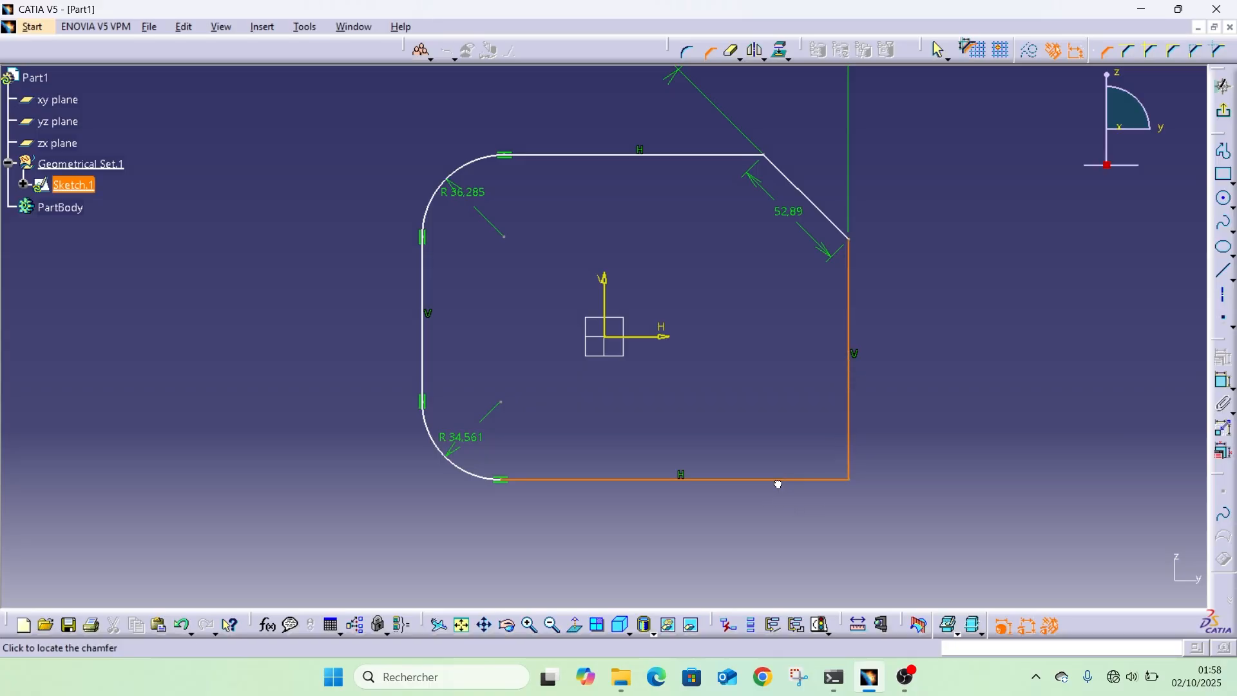
pyautogui.click(822, 427)
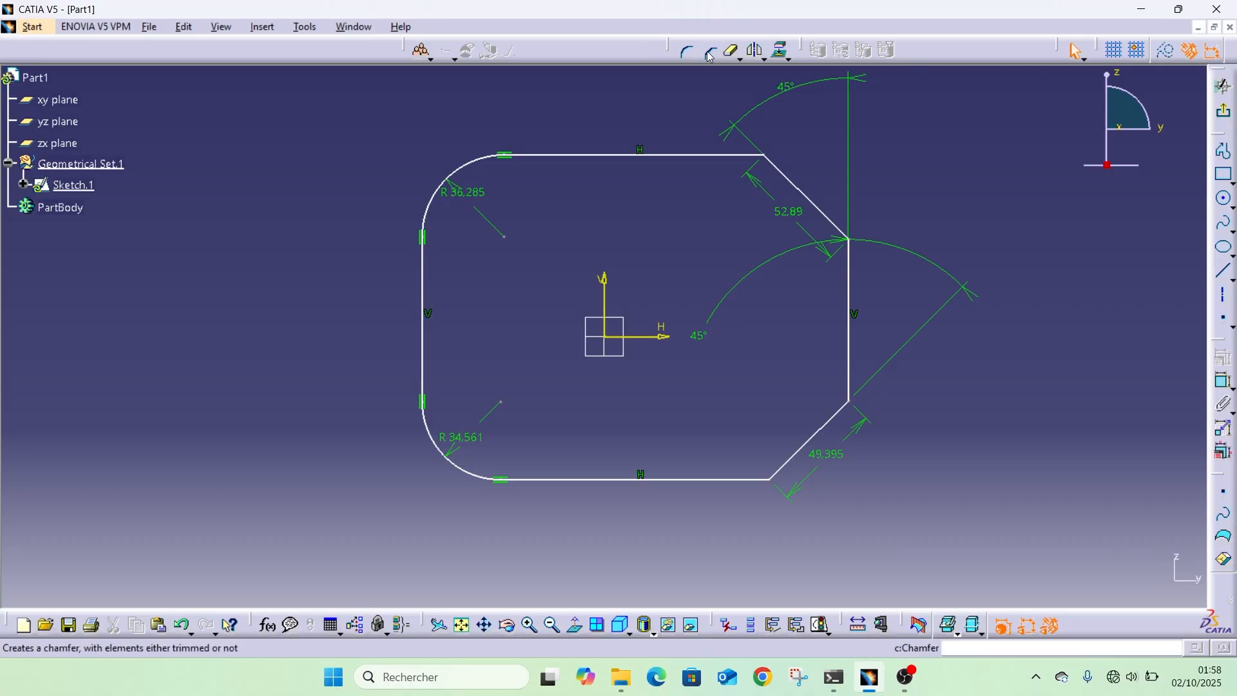
# Step: Delete the whole rectangle profile with its rounded corners, chamfers and dimensions
pyautogui.moveTo(991, 91)
pyautogui.mouseDown()
pyautogui.moveTo(1015, 429)
pyautogui.moveTo(368, 527)
pyautogui.moveTo(388, 530)
pyautogui.mouseUp()
pyautogui.press('Delete')
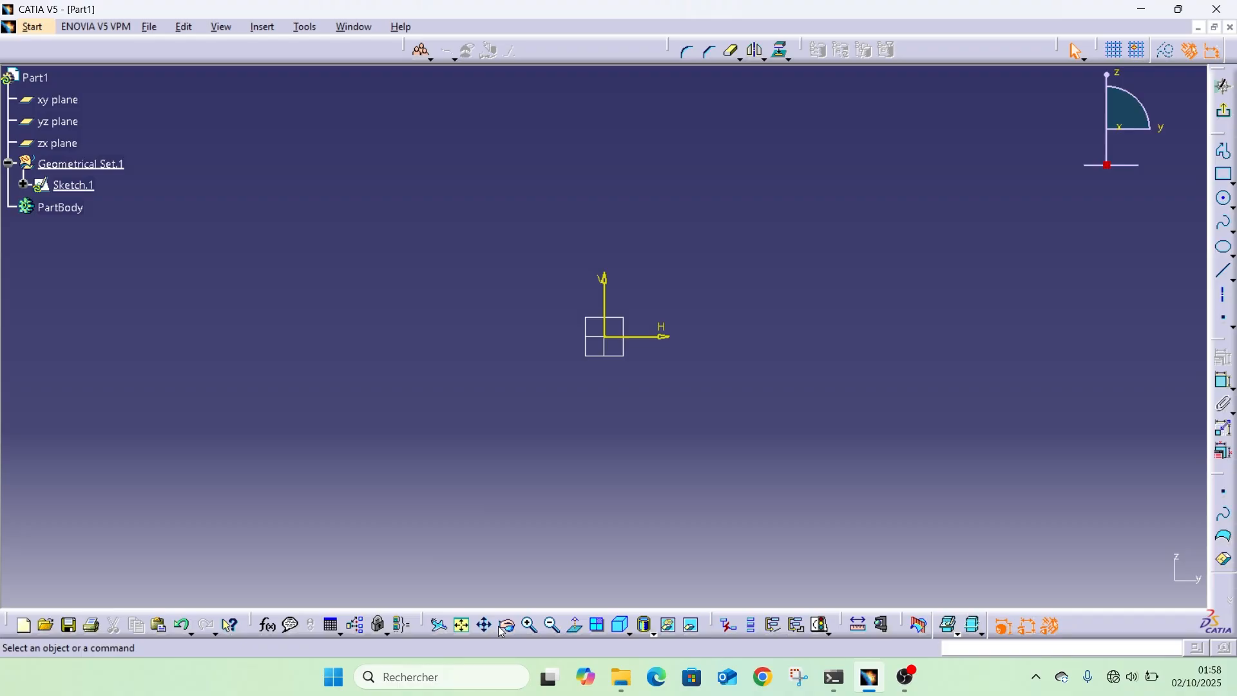
# Step: Draw two diagonal lines that cross each other just above the sketch origin
pyautogui.click(1225, 270)
pyautogui.click(843, 177)
pyautogui.click(397, 404)
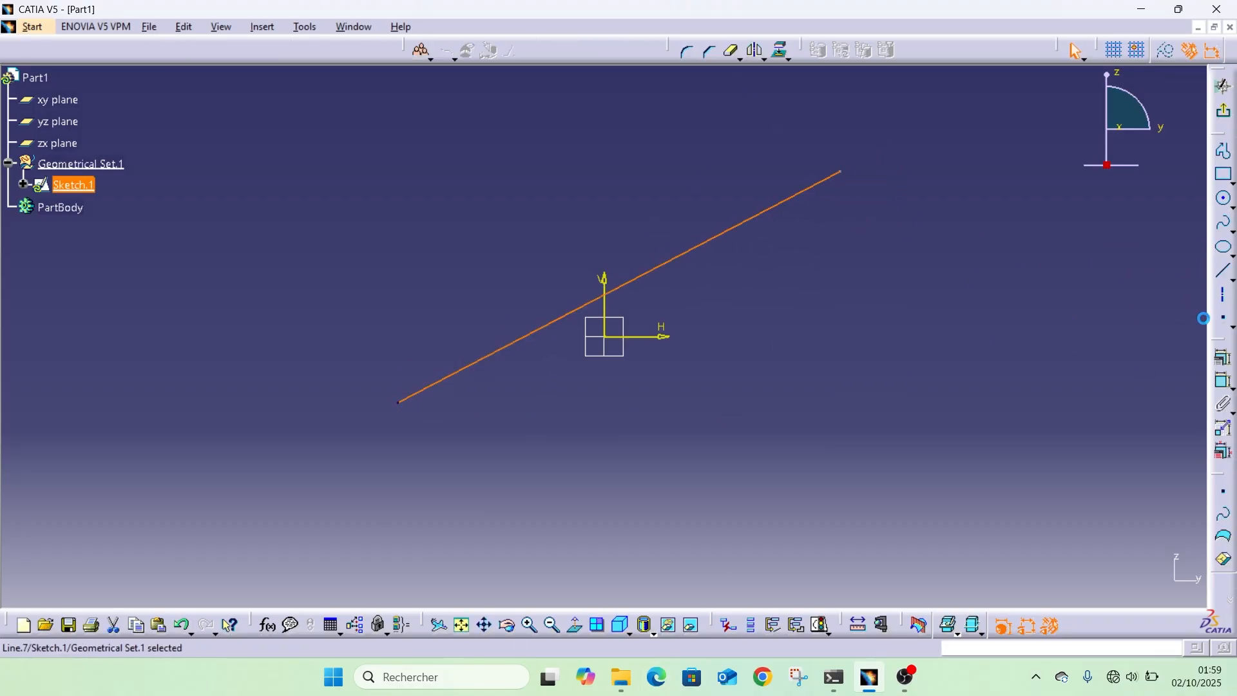
pyautogui.click(1224, 294)
pyautogui.click(775, 476)
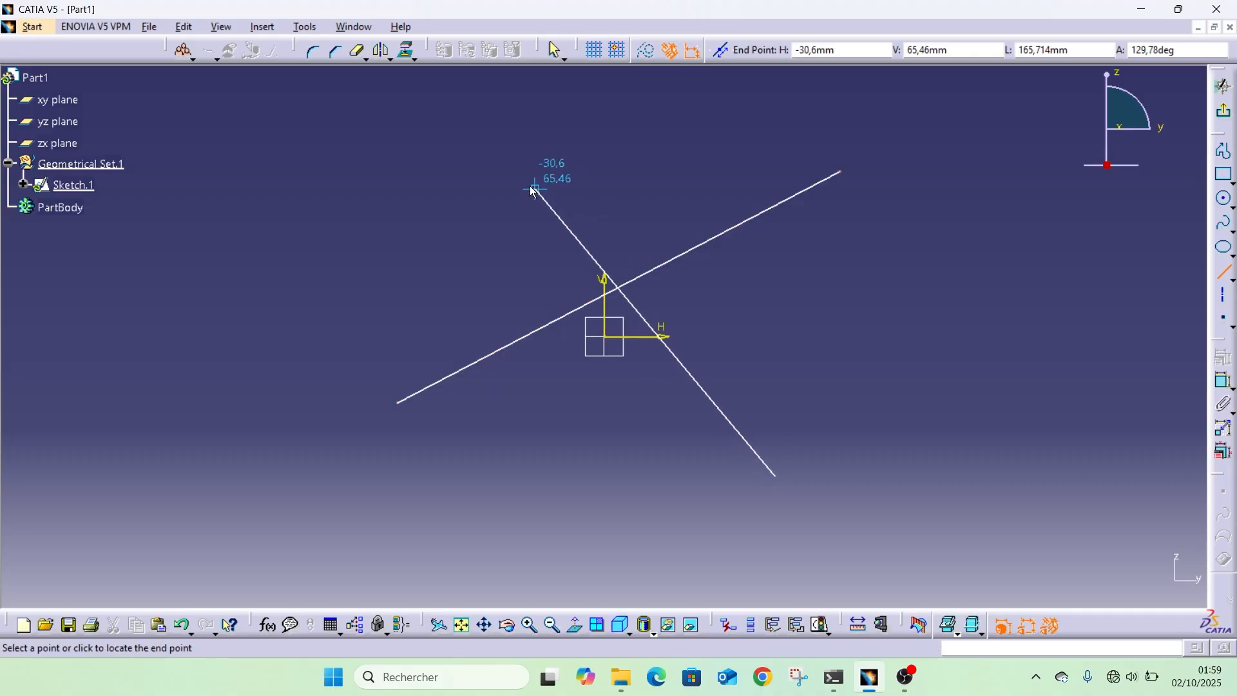
pyautogui.click(518, 172)
# Step: Quick-trim the upper-left part of one line and the lower-left part of the other at their intersection
pyautogui.click(725, 56)
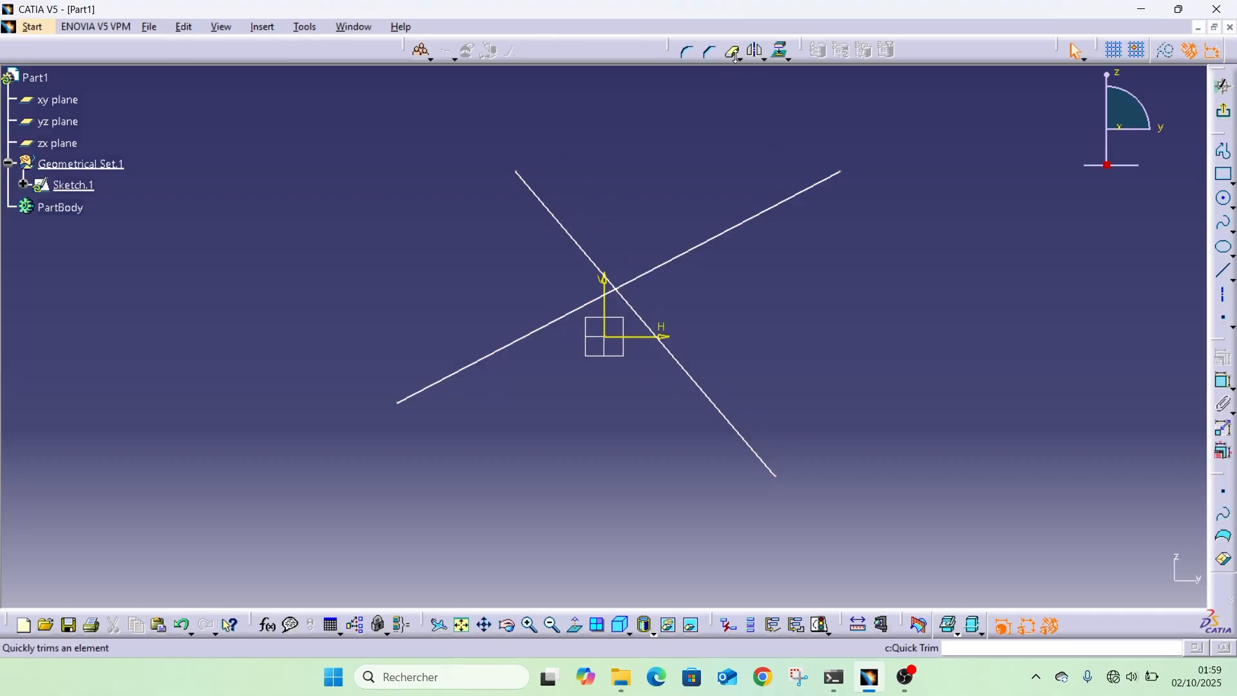
pyautogui.click(543, 197)
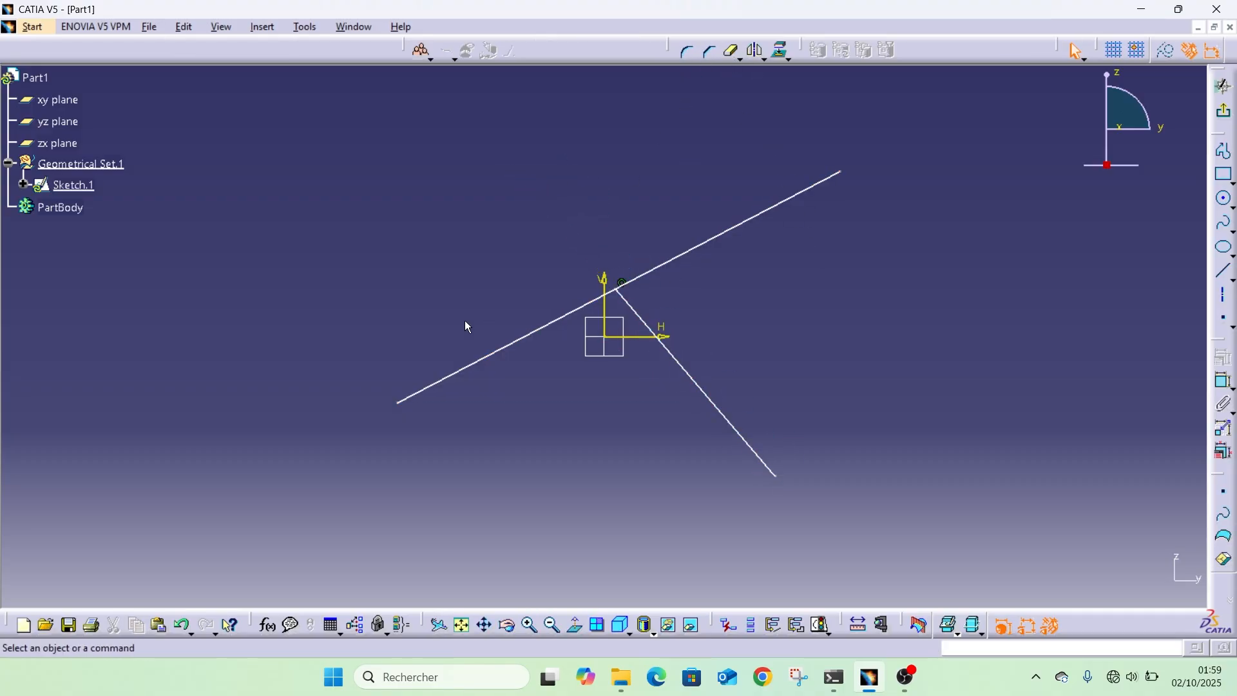
pyautogui.click(731, 57)
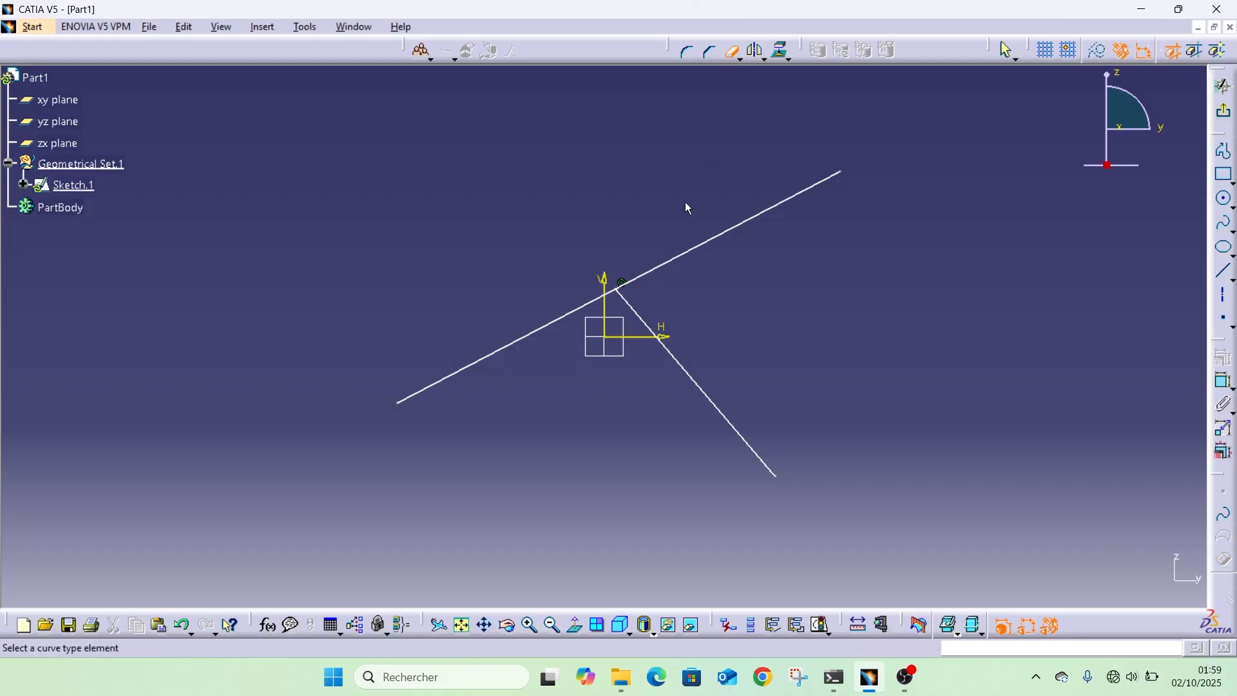
pyautogui.click(540, 333)
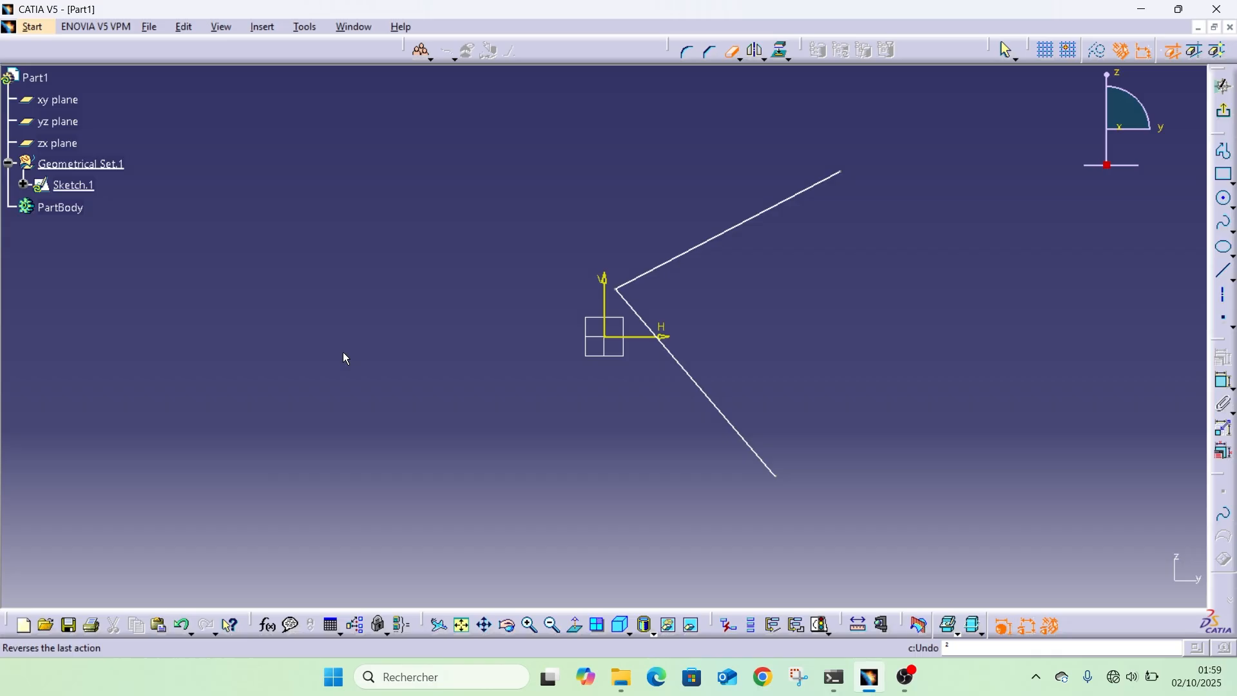
# Step: Undo both quick trims of the crossing lines
pyautogui.click(183, 626)
pyautogui.click(184, 628)
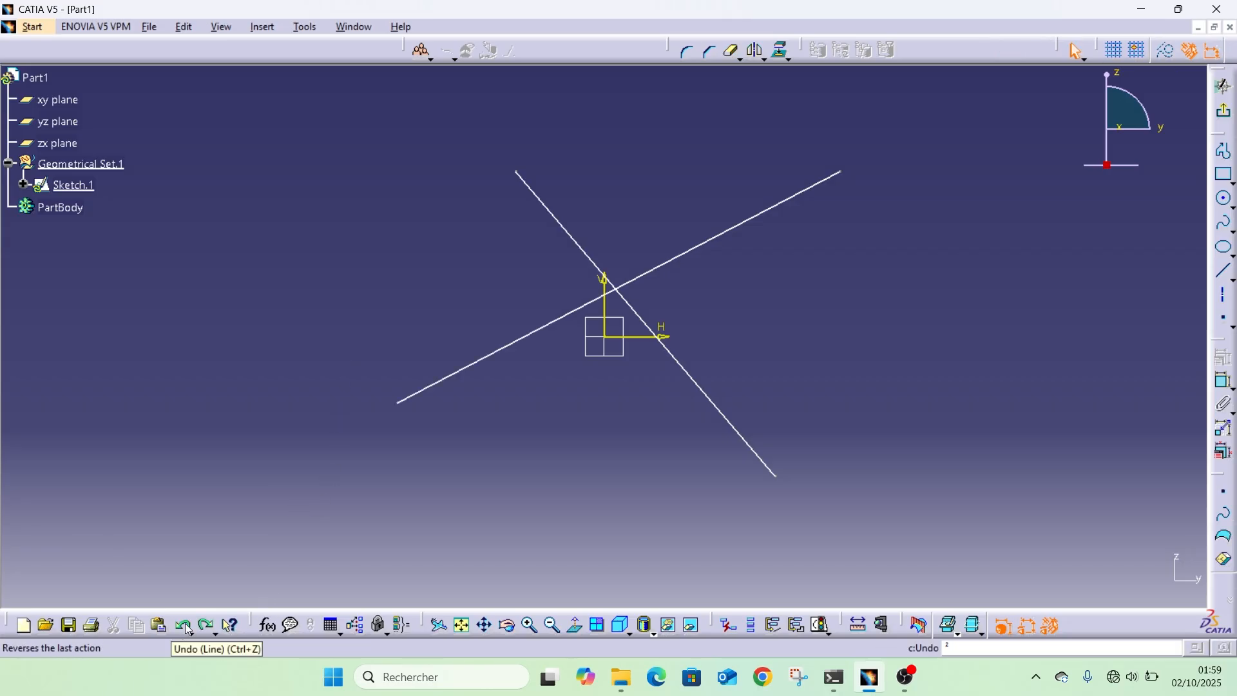
pyautogui.click(185, 627)
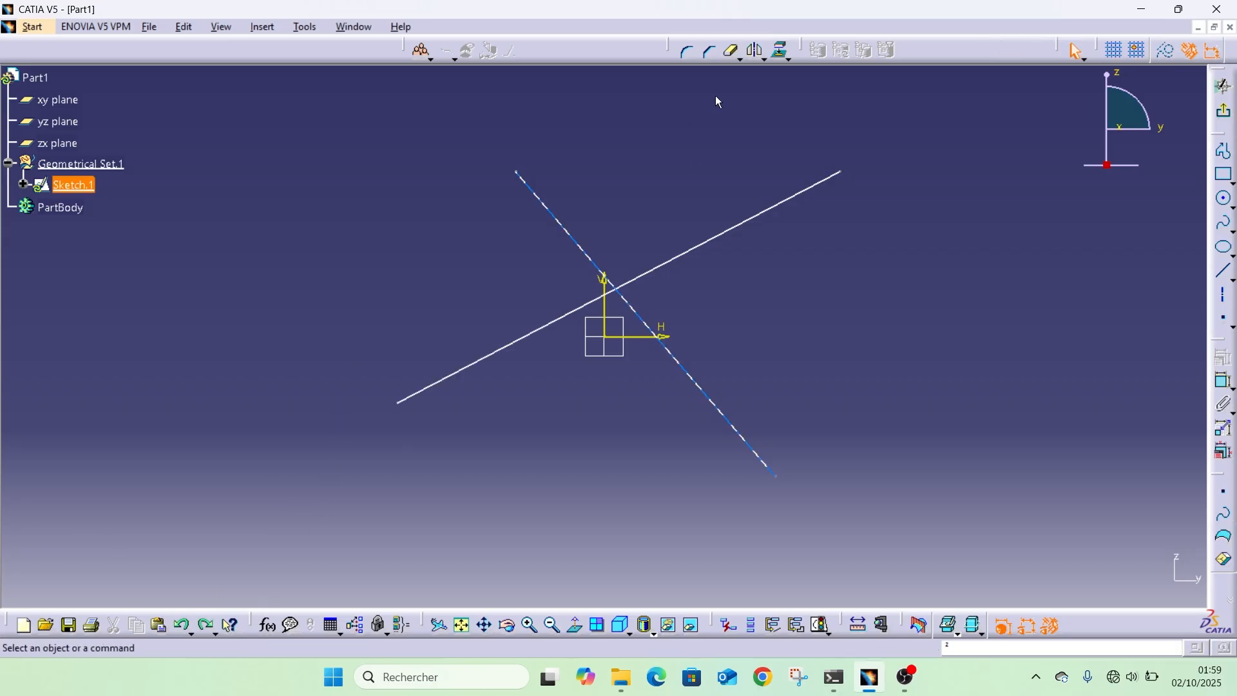
# Step: Repeat the Quick Trim on the left-hand parts of both crossing lines, and undo both trims
pyautogui.click(734, 54)
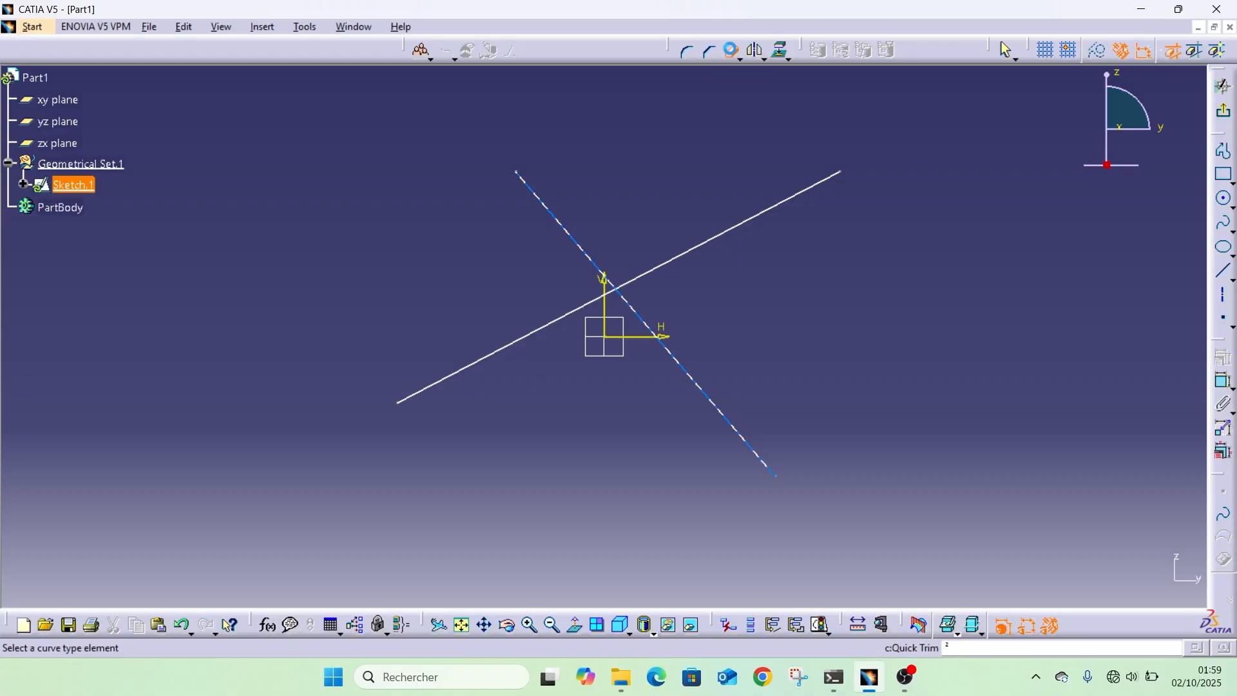
pyautogui.click(551, 208)
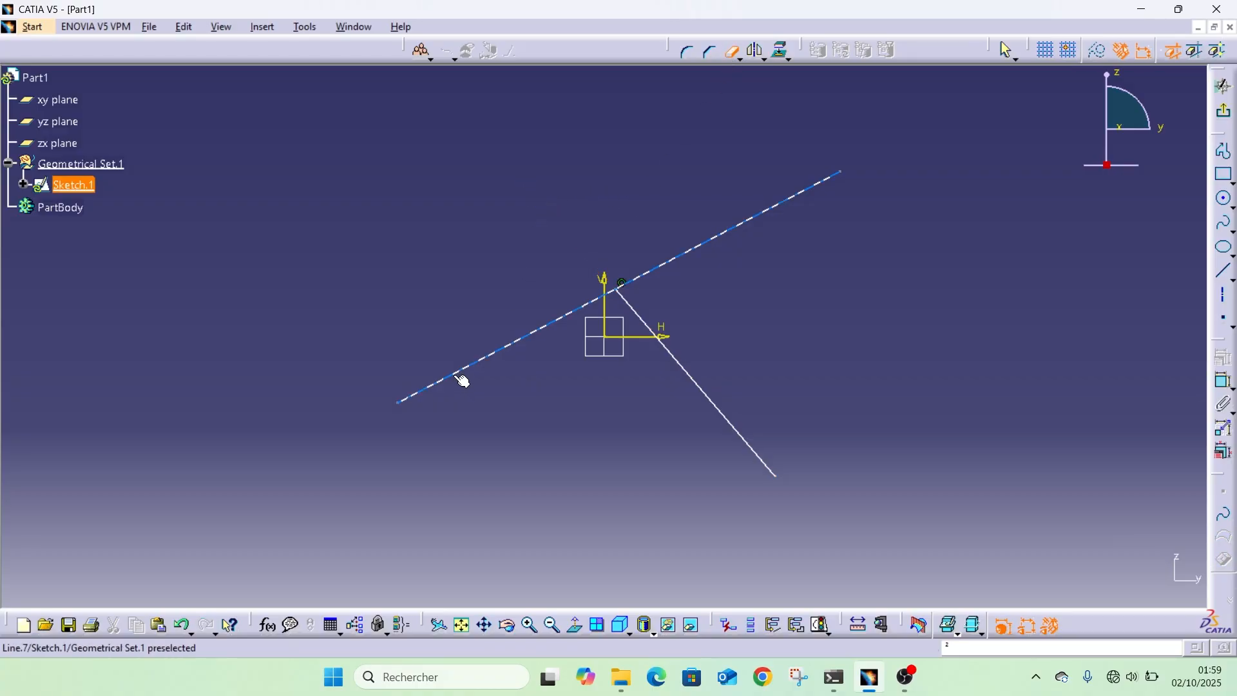
pyautogui.click(461, 379)
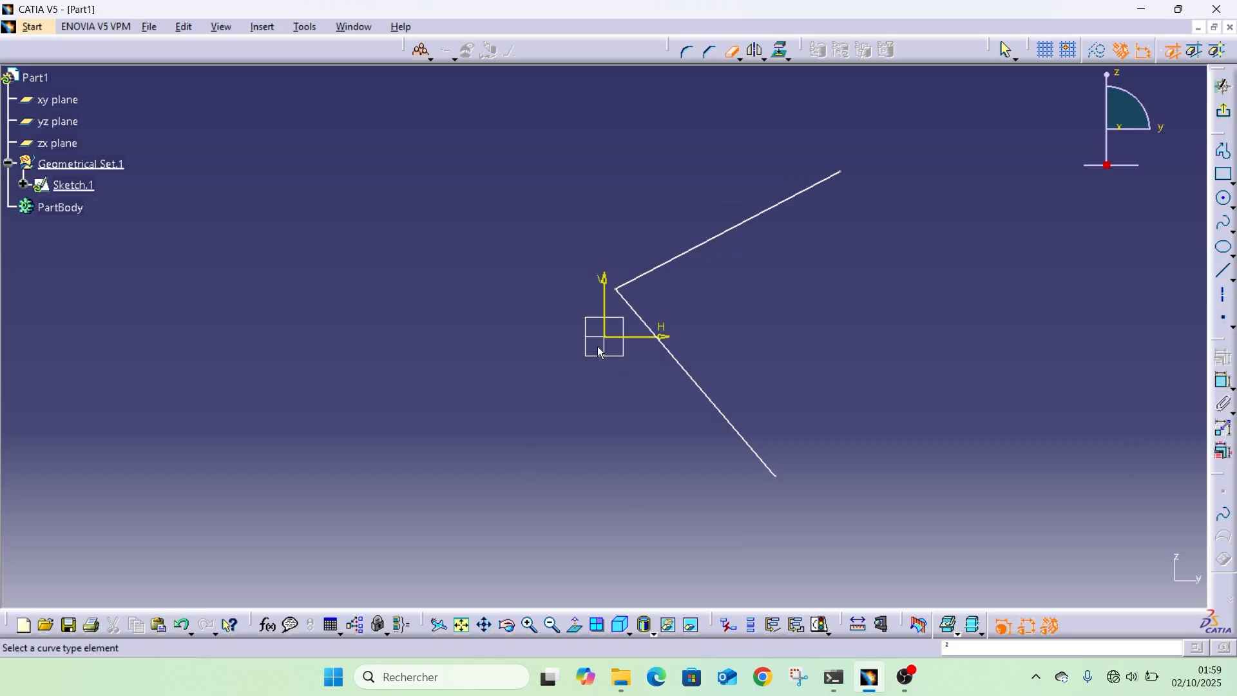
pyautogui.press('Escape')
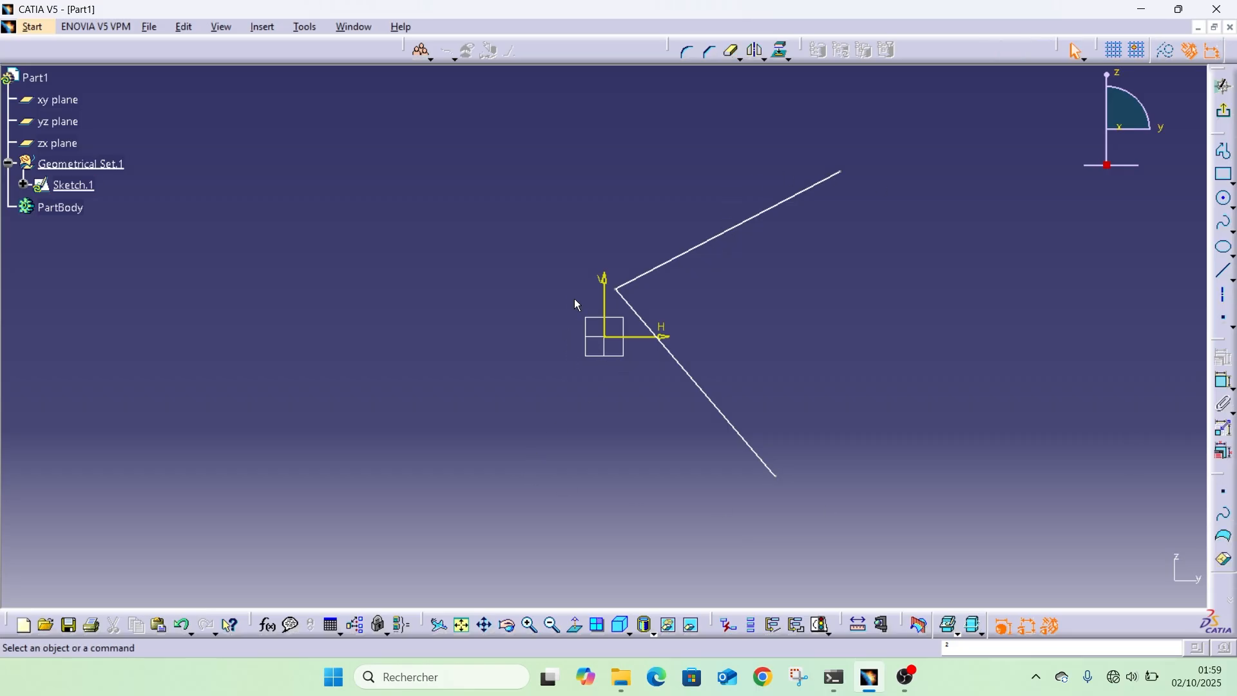
pyautogui.click(182, 625)
pyautogui.click(183, 625)
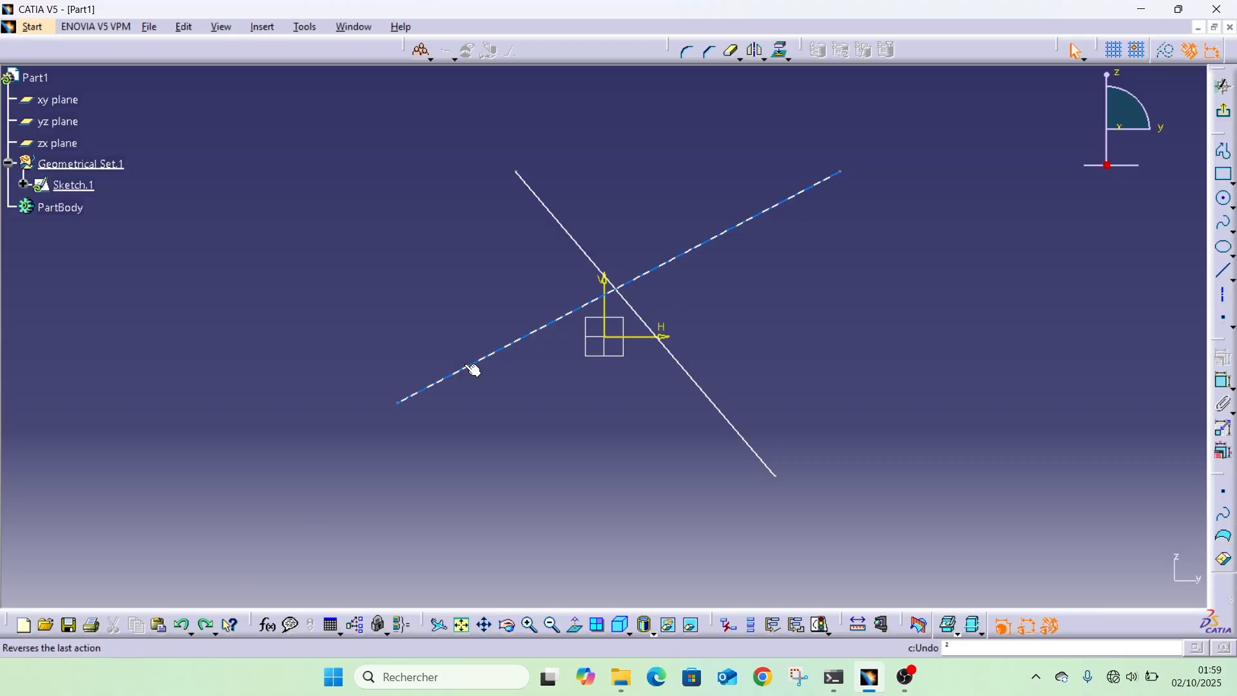
# Step: Shorten the falling diagonal line with Trim, keeping its upper-left part and ending it just below the horizontal axis
pyautogui.click(739, 60)
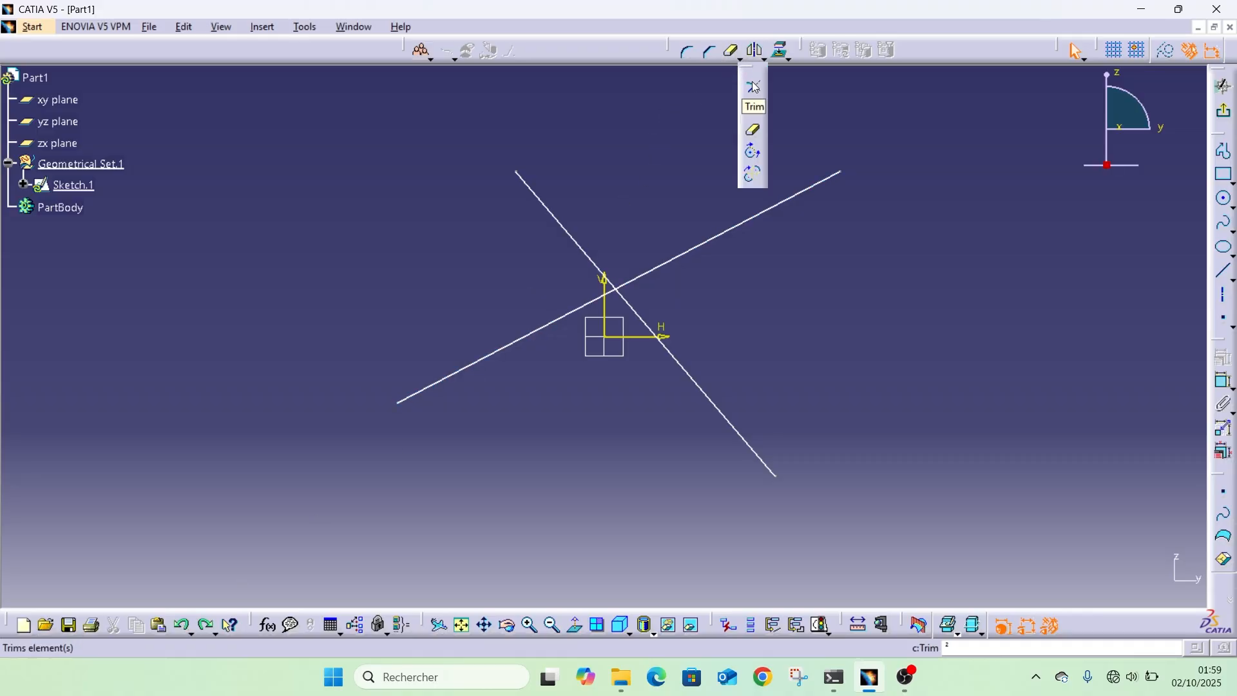
pyautogui.click(756, 87)
pyautogui.click(522, 179)
pyautogui.click(618, 304)
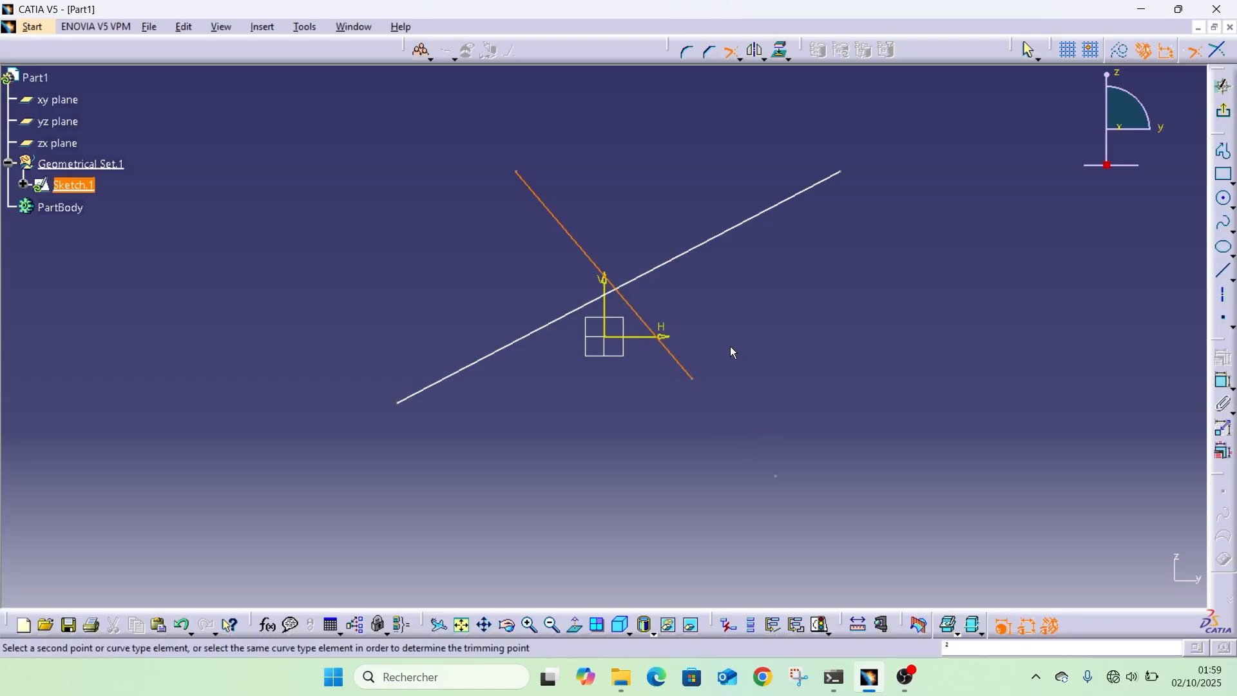
pyautogui.click(718, 315)
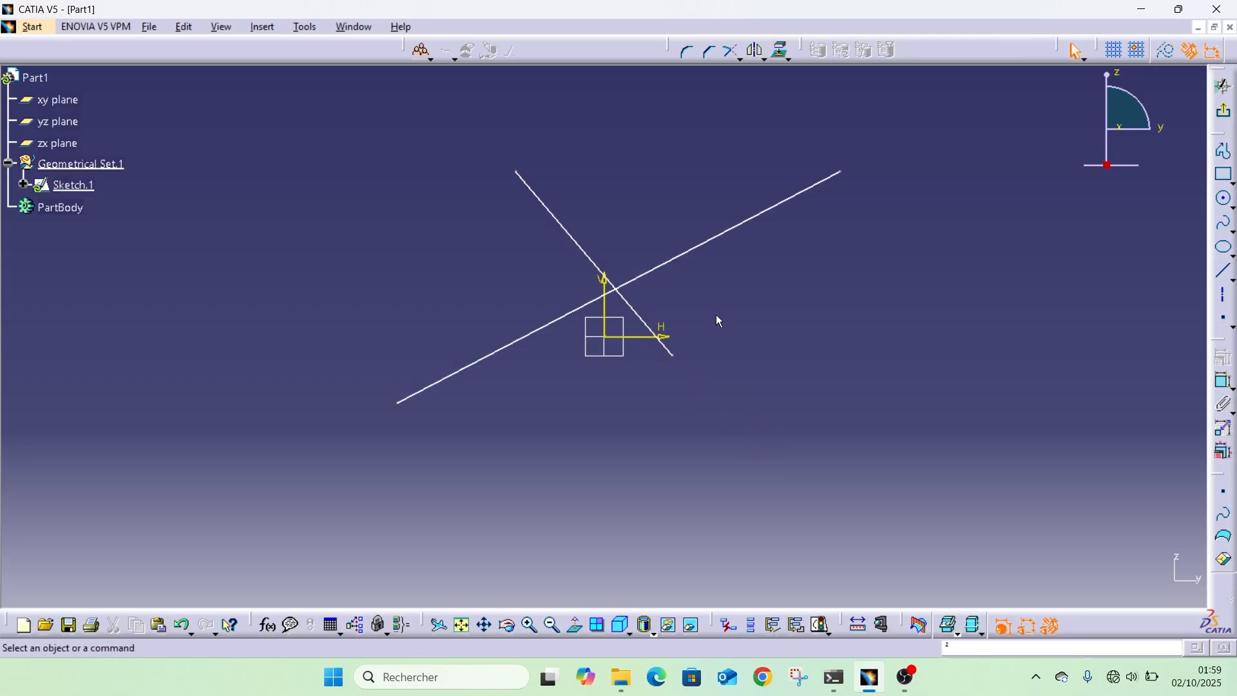
# Step: Trim the rising diagonal line's upper-right end to just past the crossing, and undo that trim
pyautogui.click(734, 59)
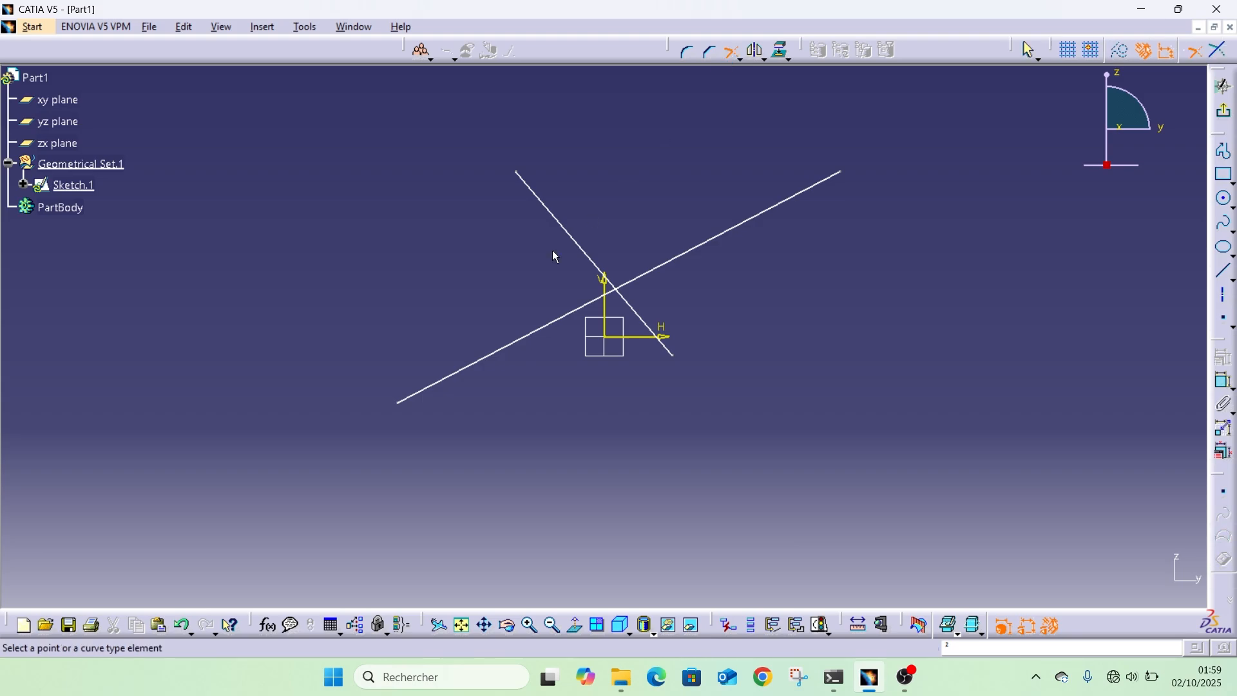
pyautogui.click(436, 384)
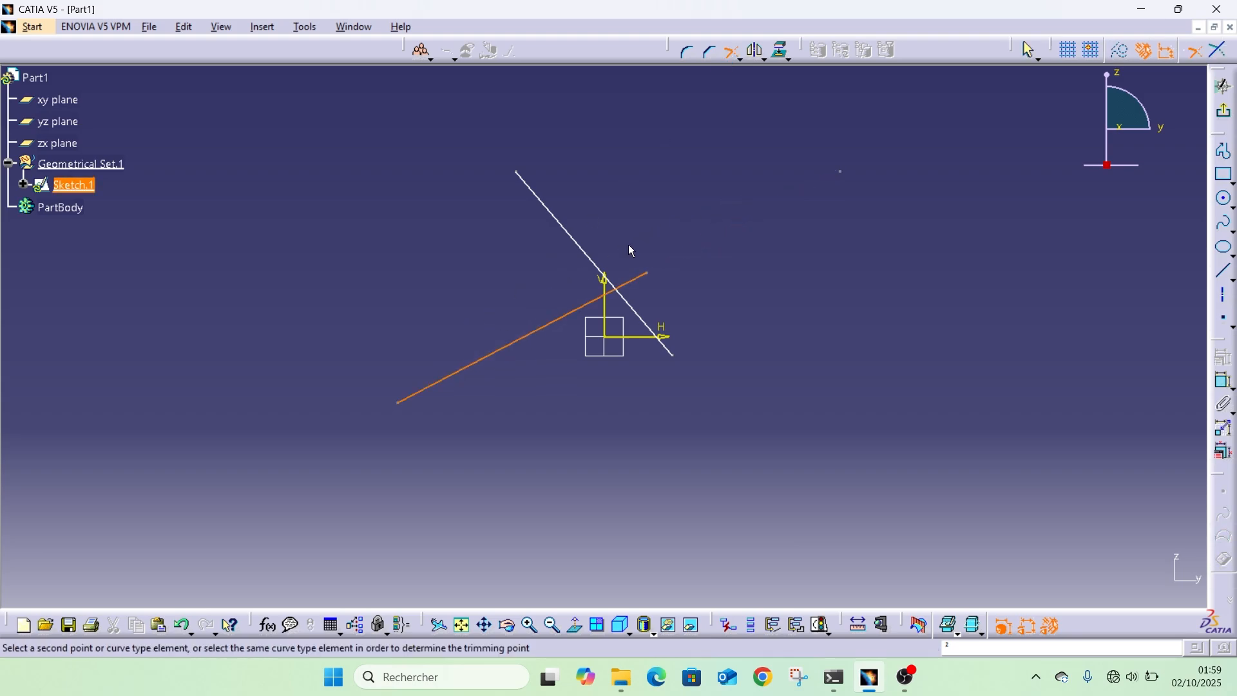
pyautogui.click(673, 282)
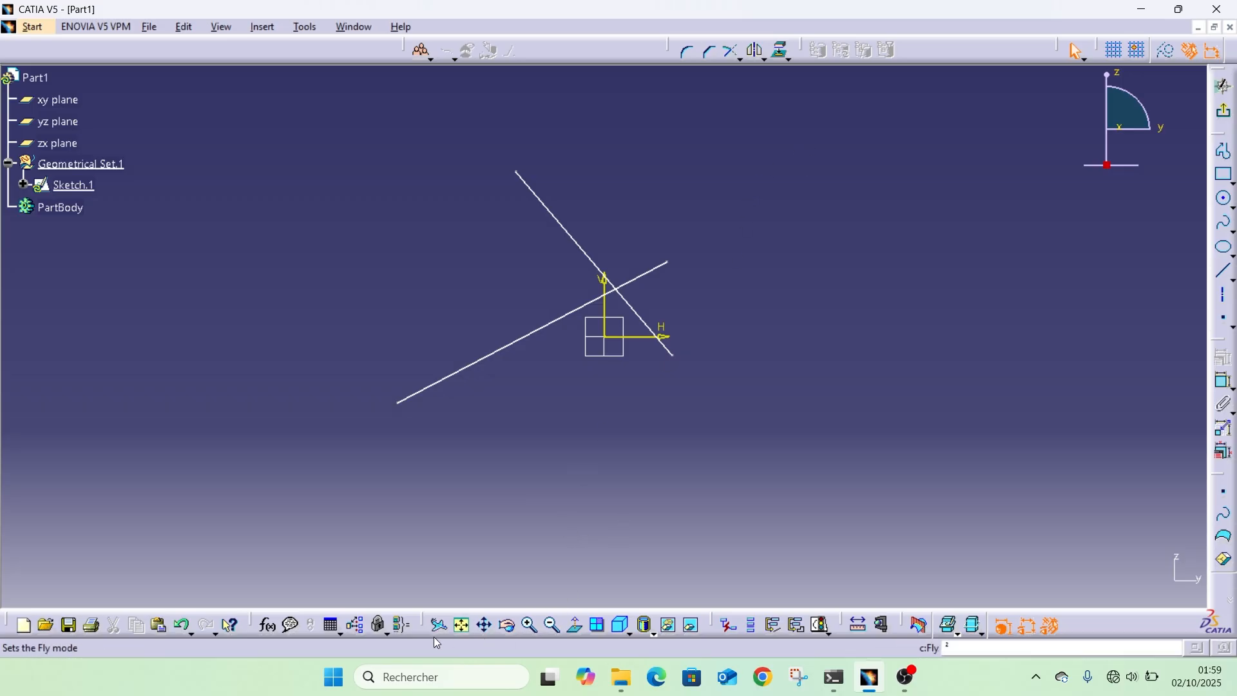
pyautogui.click(181, 627)
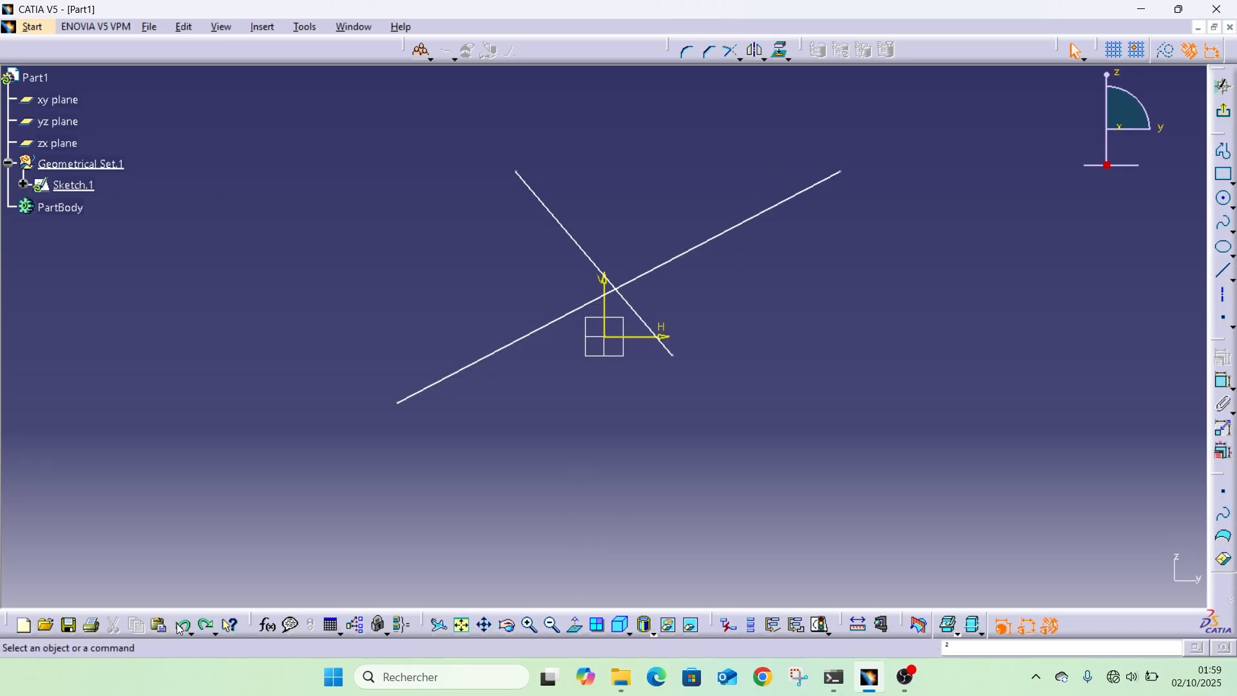
# Step: Undo the falling line's trim and Break the rising diagonal line just below its crossing with the falling line
pyautogui.click(181, 627)
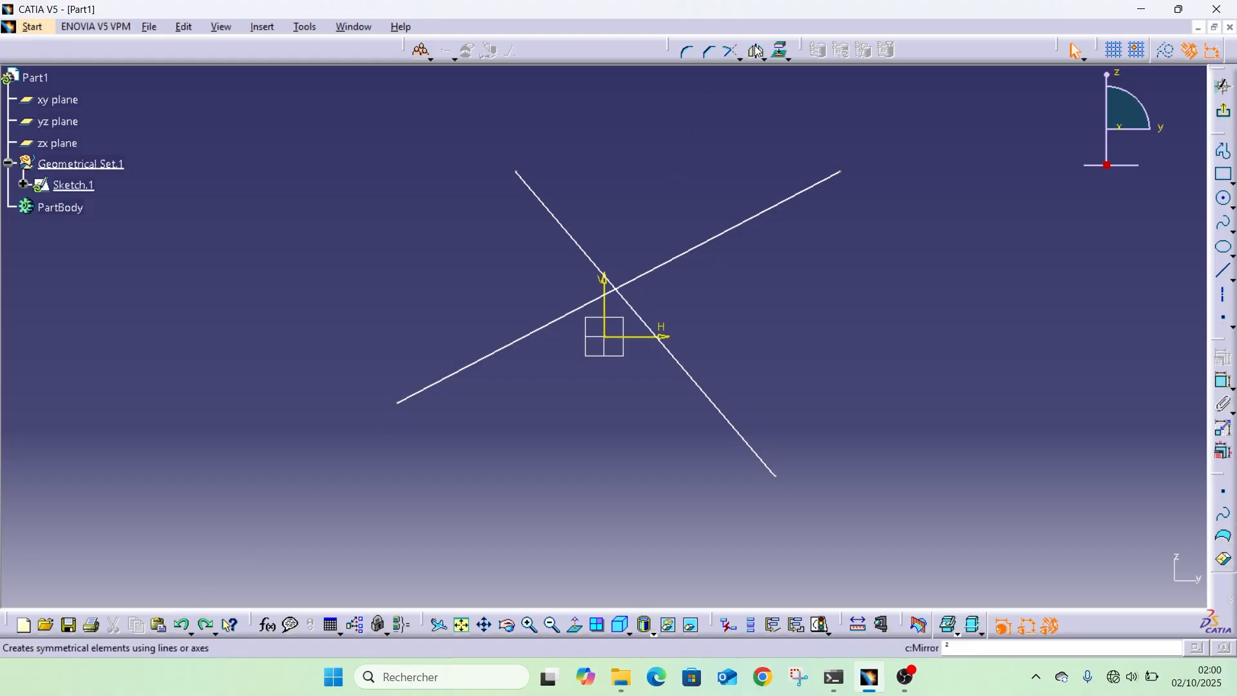
pyautogui.click(741, 59)
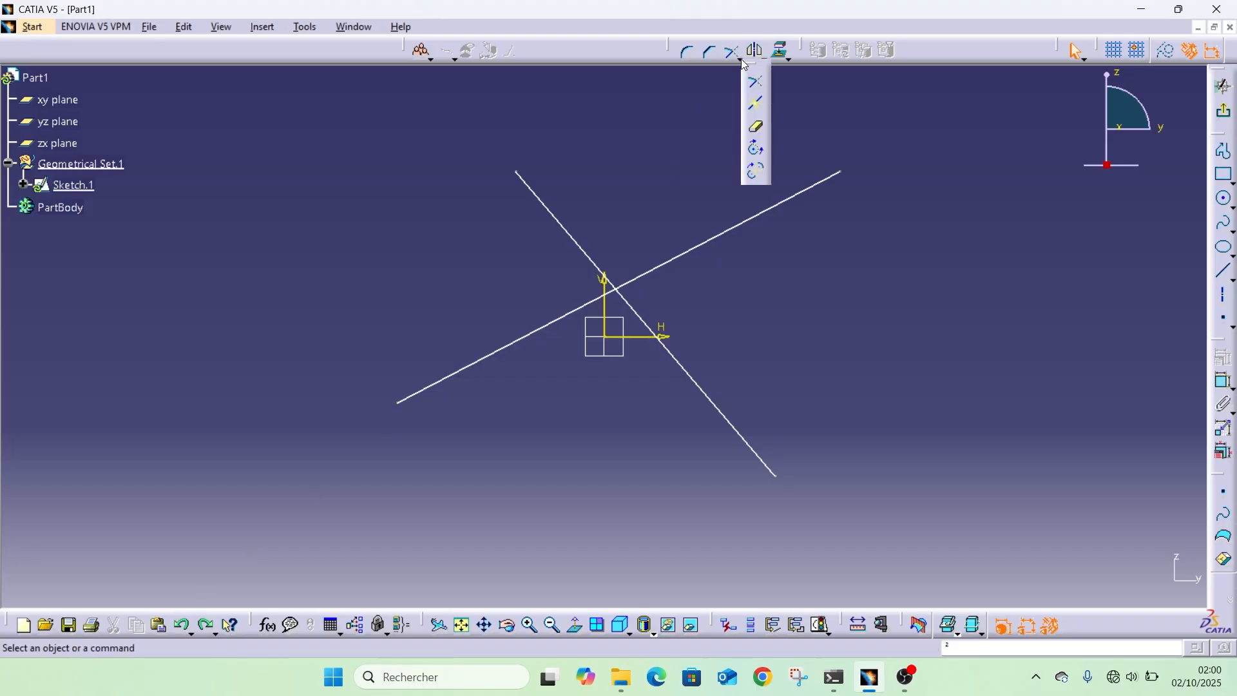
pyautogui.click(755, 113)
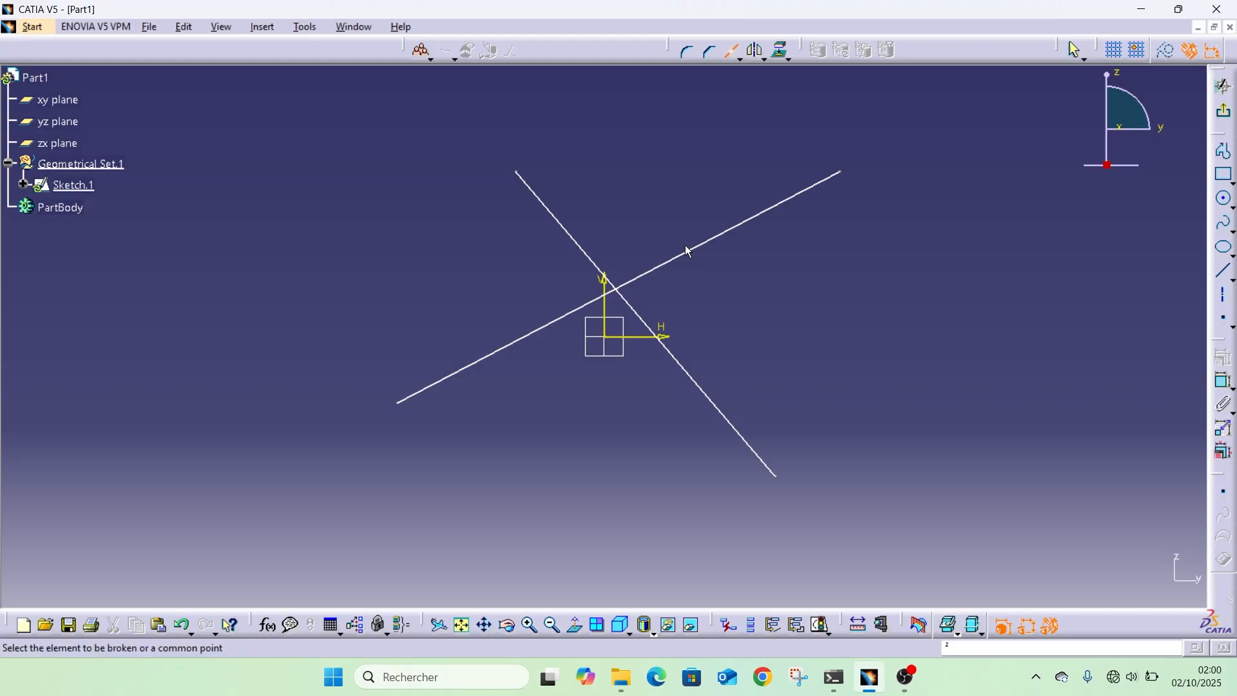
pyautogui.click(701, 251)
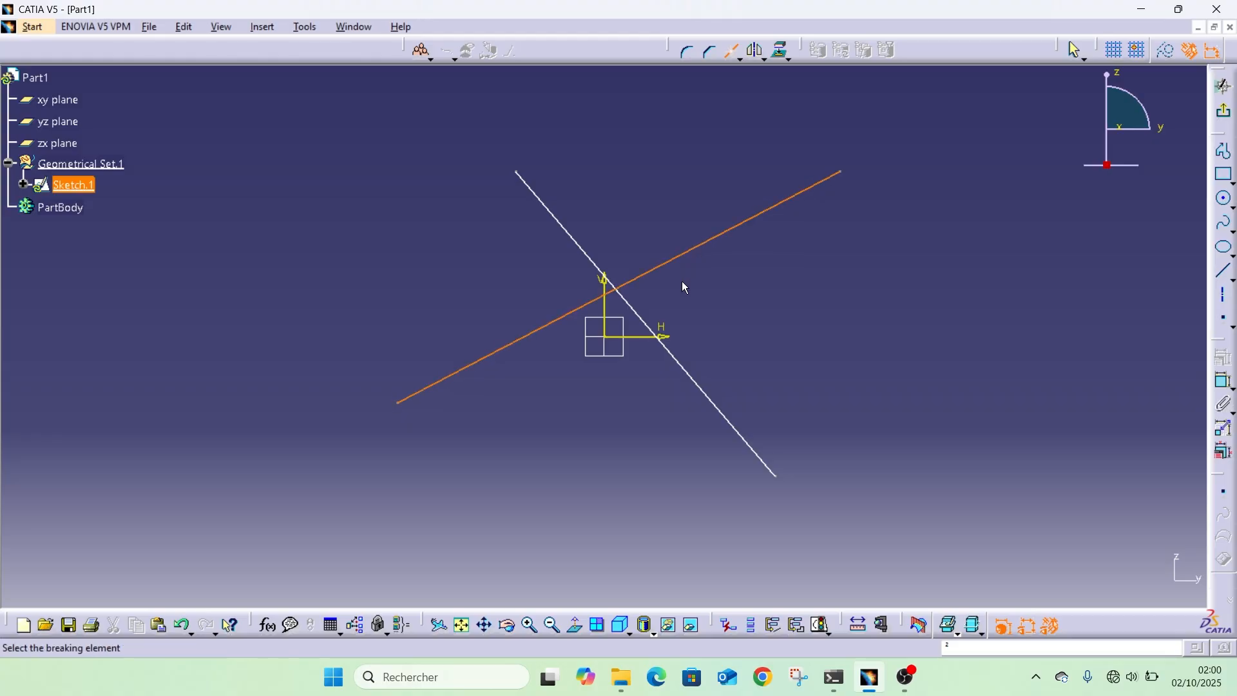
pyautogui.click(574, 318)
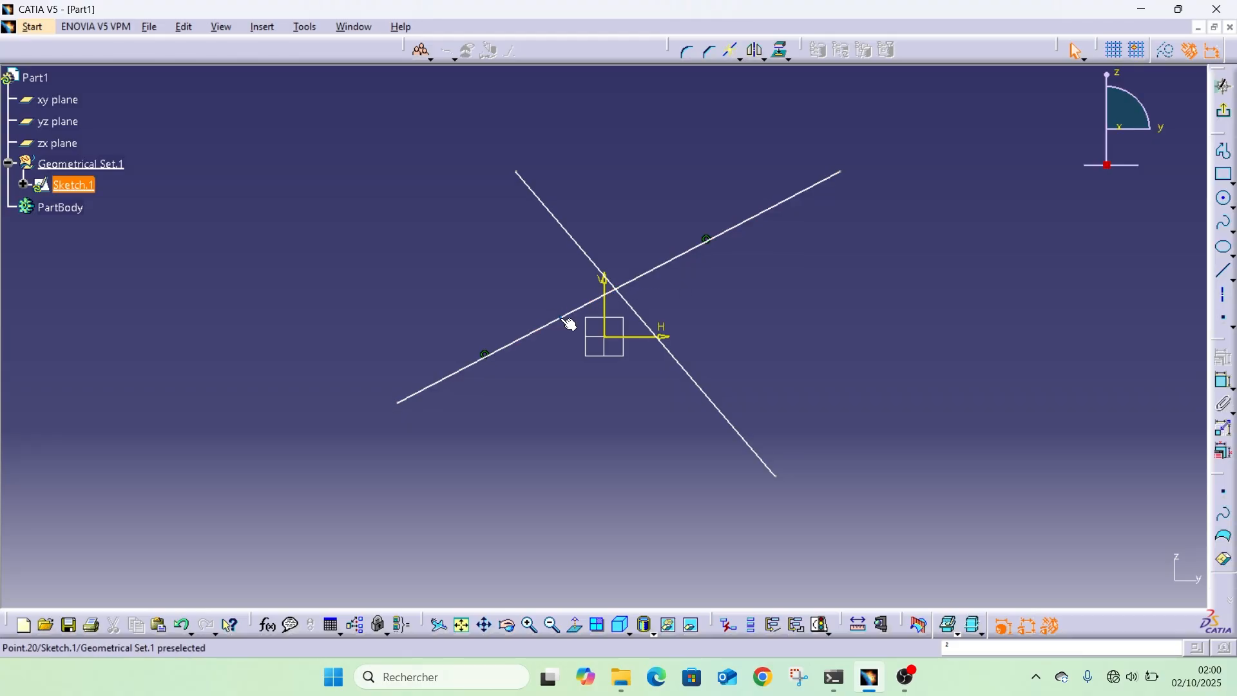
# Step: Move the broken line's upper-right segment up and away to test the break, and undo the moves
pyautogui.moveTo(654, 272); pyautogui.dragTo(711, 236)
pyautogui.click(714, 234)
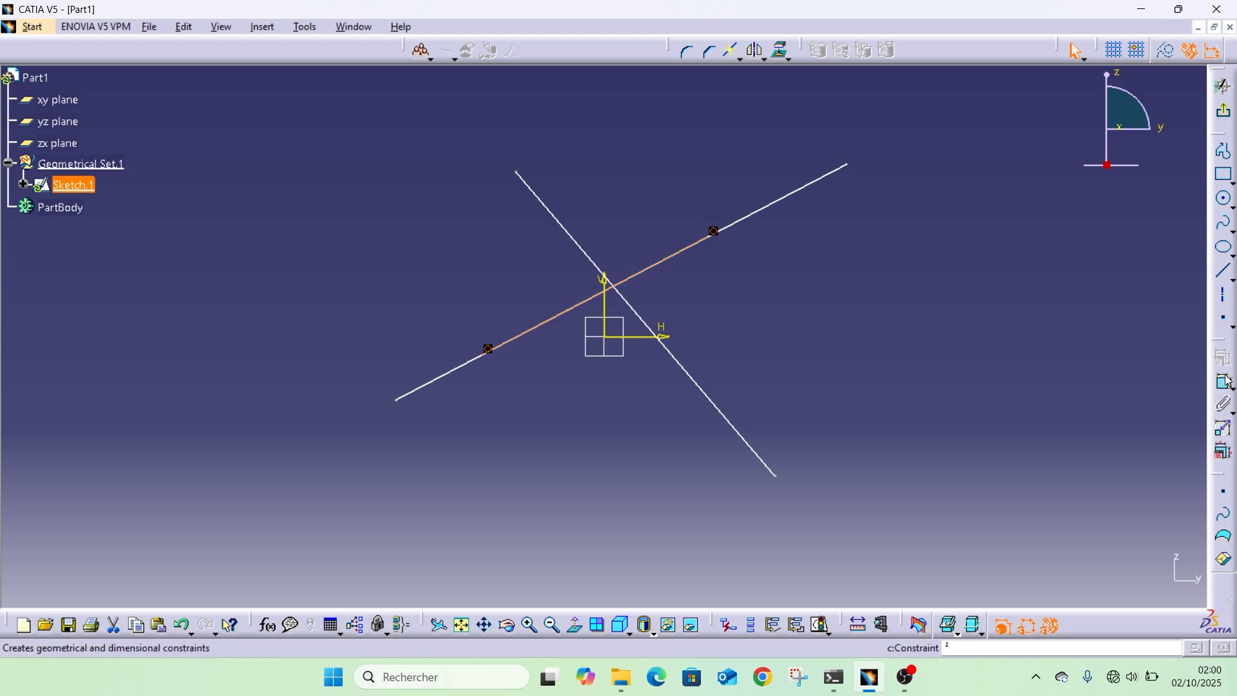
pyautogui.click(715, 233)
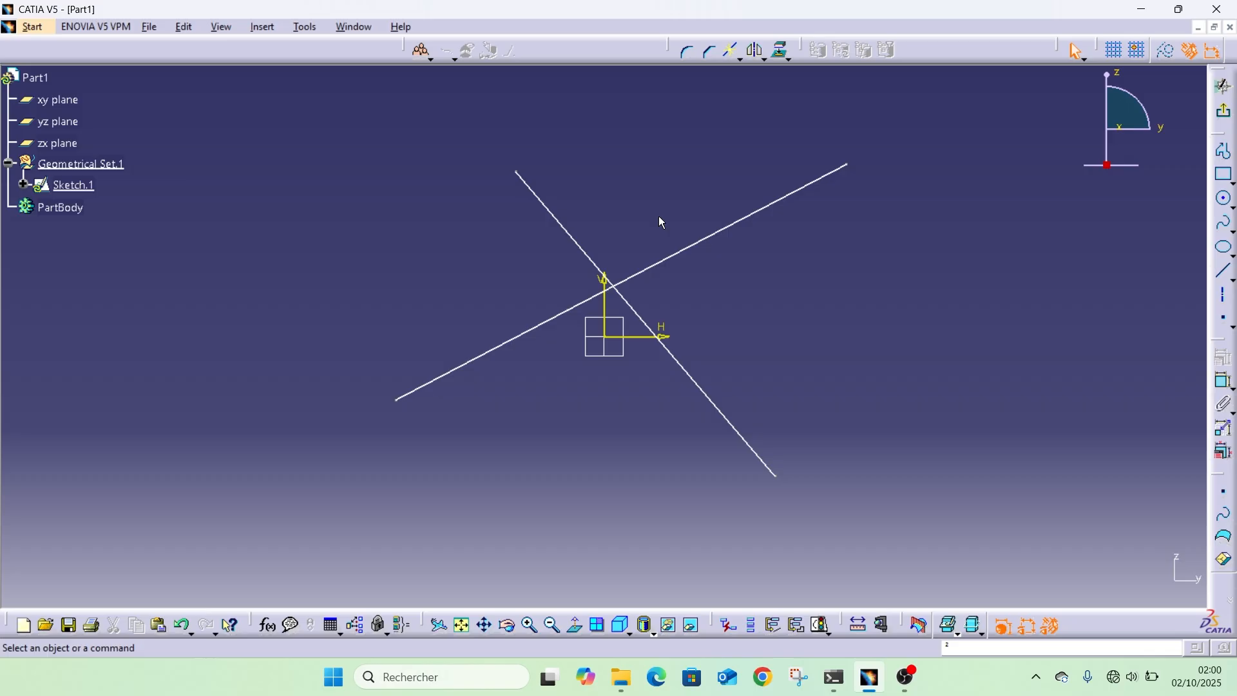
pyautogui.moveTo(680, 257); pyautogui.dragTo(659, 175)
pyautogui.moveTo(741, 143); pyautogui.dragTo(651, 218)
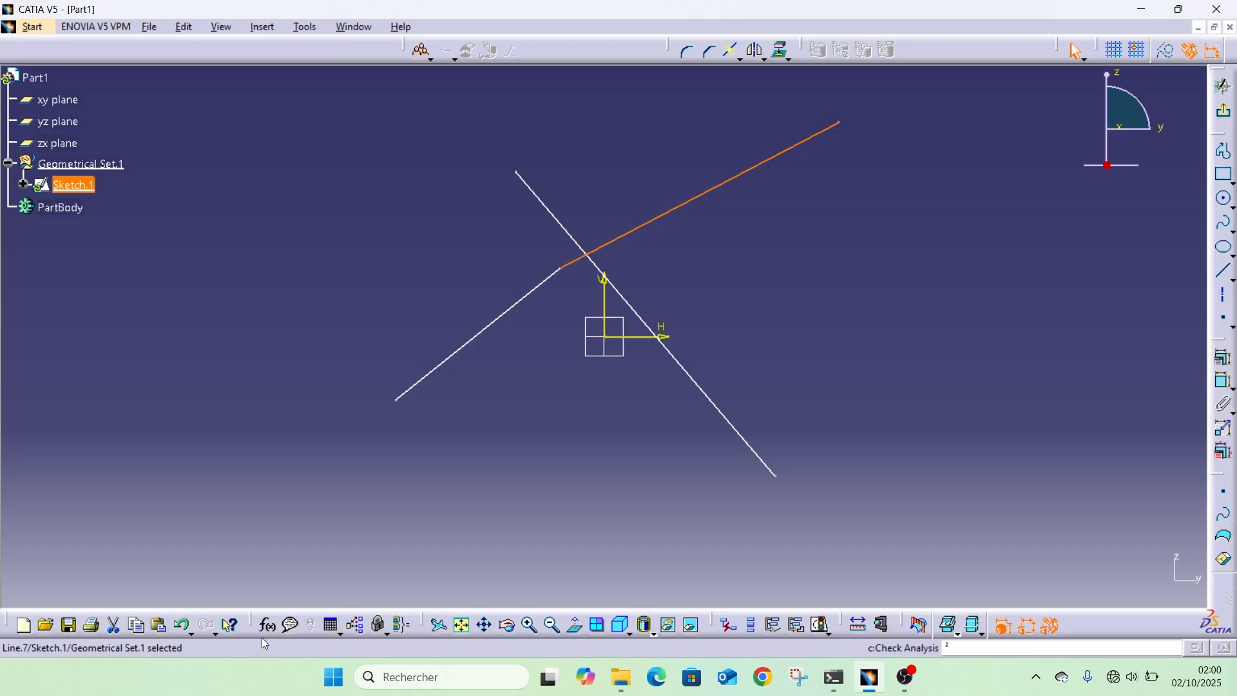
pyautogui.click(182, 624)
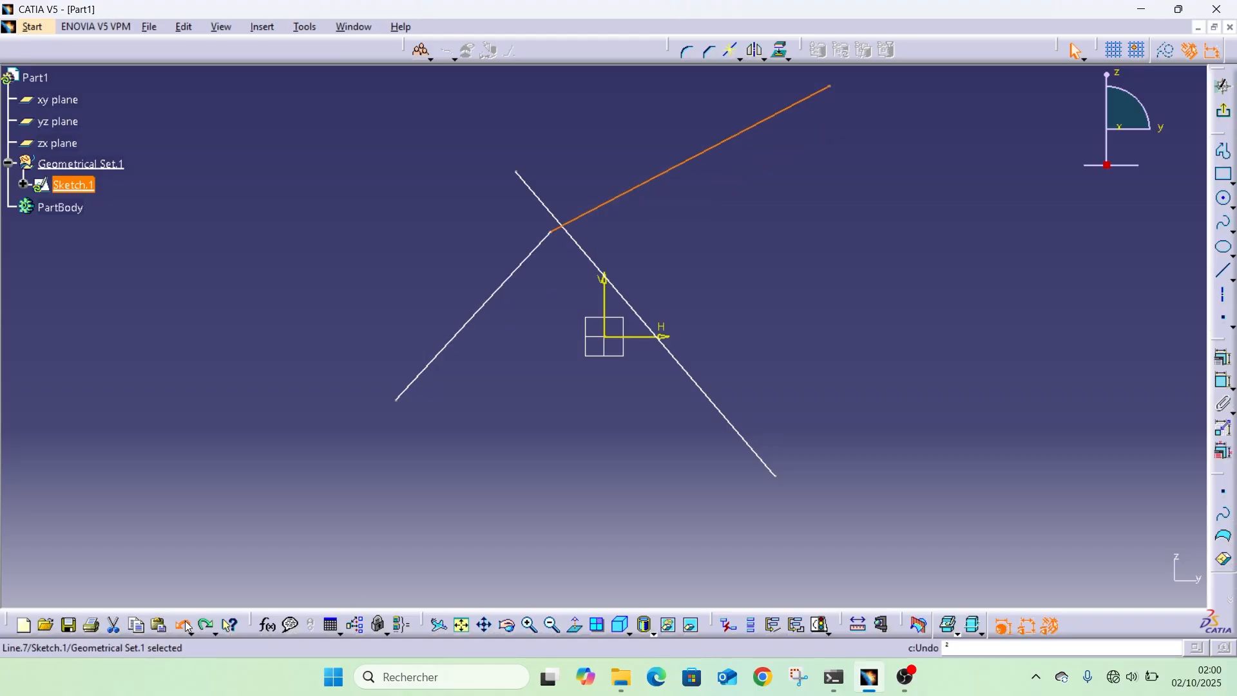
pyautogui.click(182, 625)
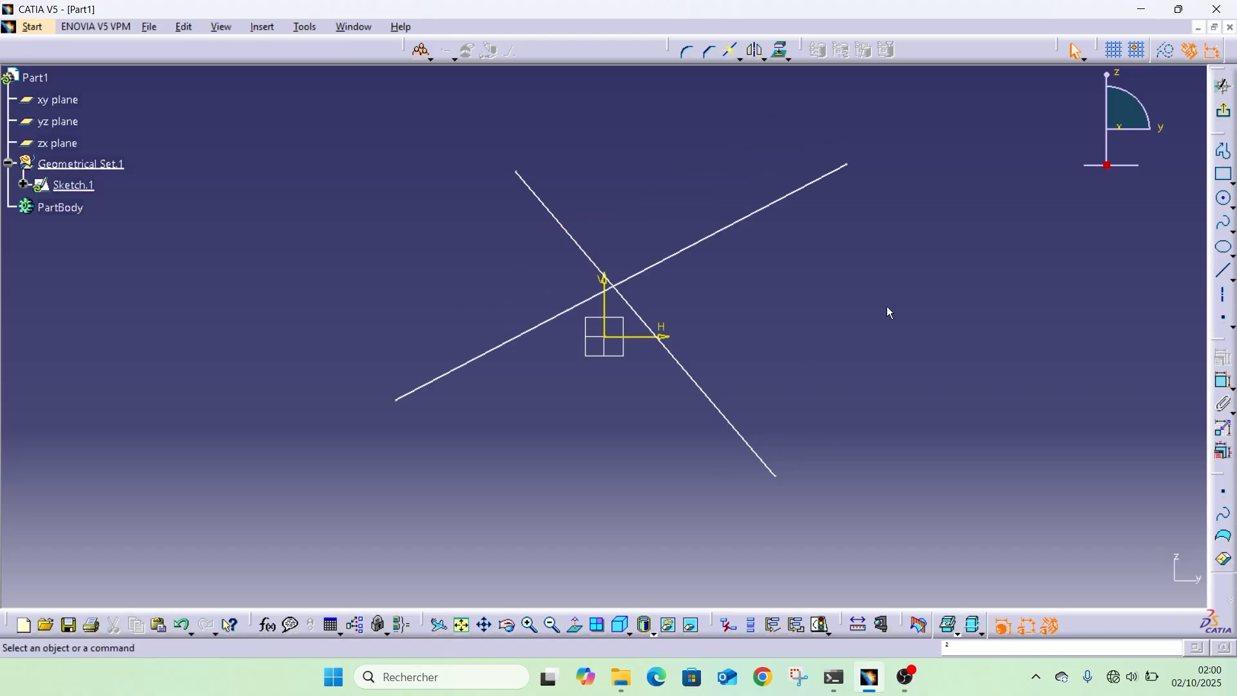
# Step: Delete all the lines from the sketch
pyautogui.click(763, 59)
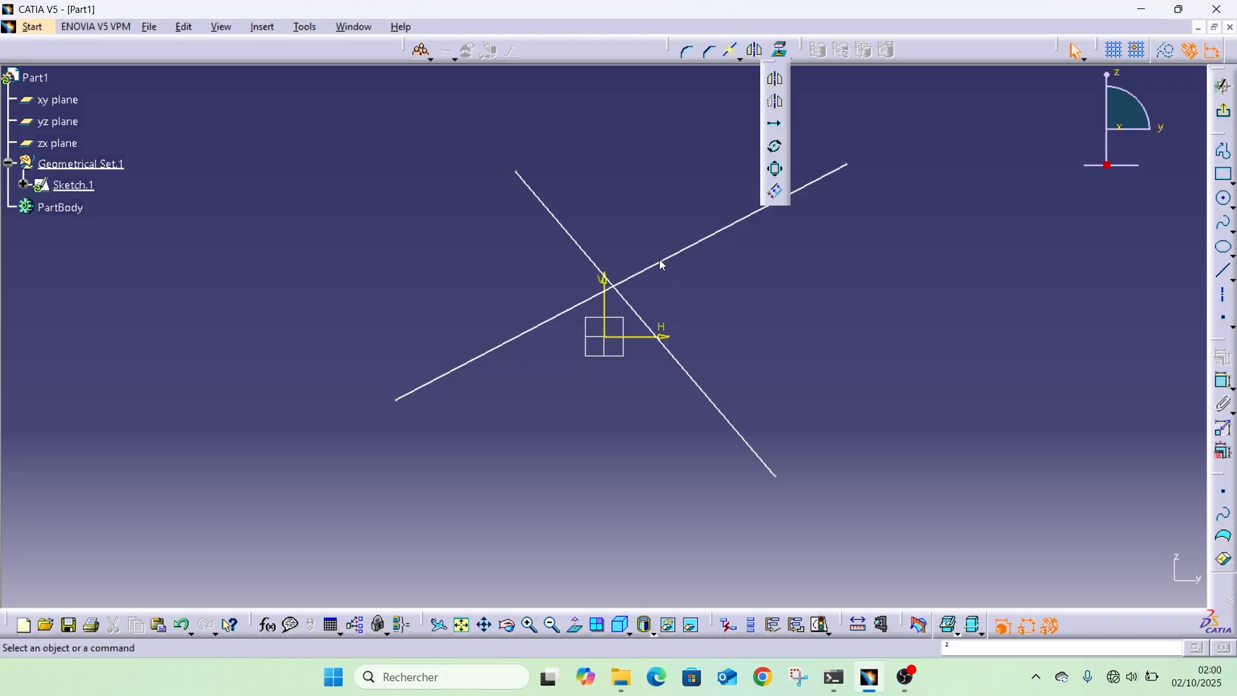
pyautogui.click(686, 252)
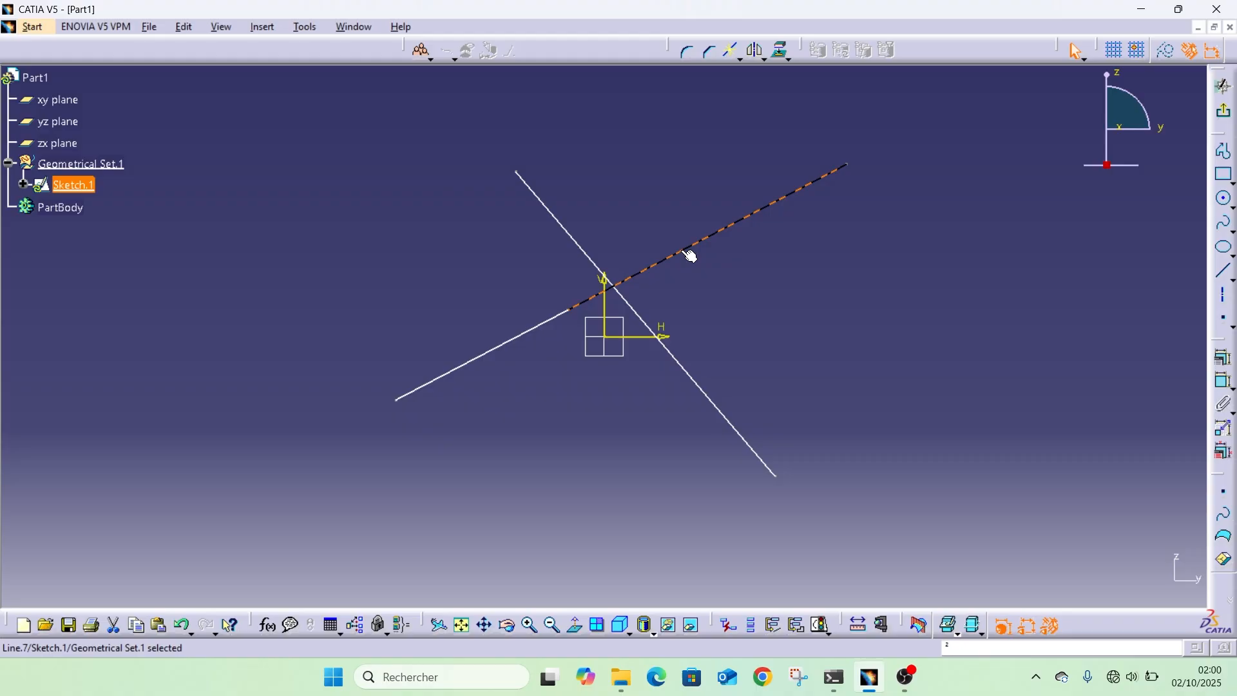
pyautogui.click(608, 483)
pyautogui.hotkey('ctrl', 'a')
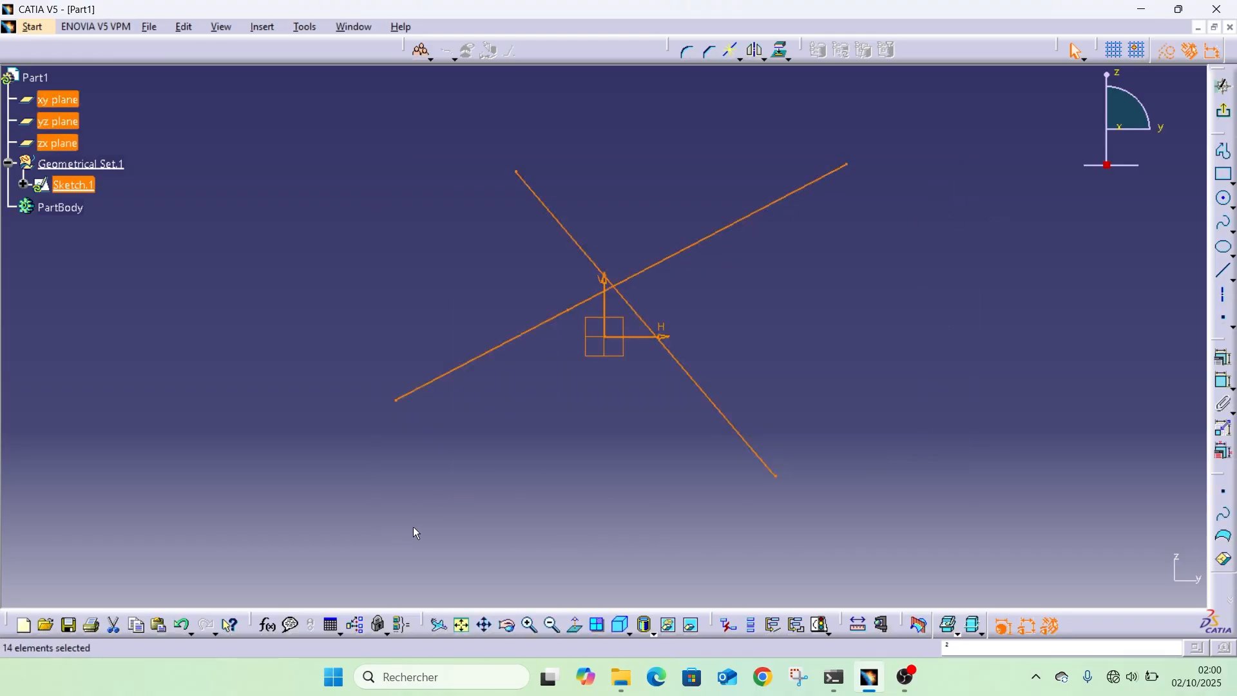
pyautogui.press('Delete')
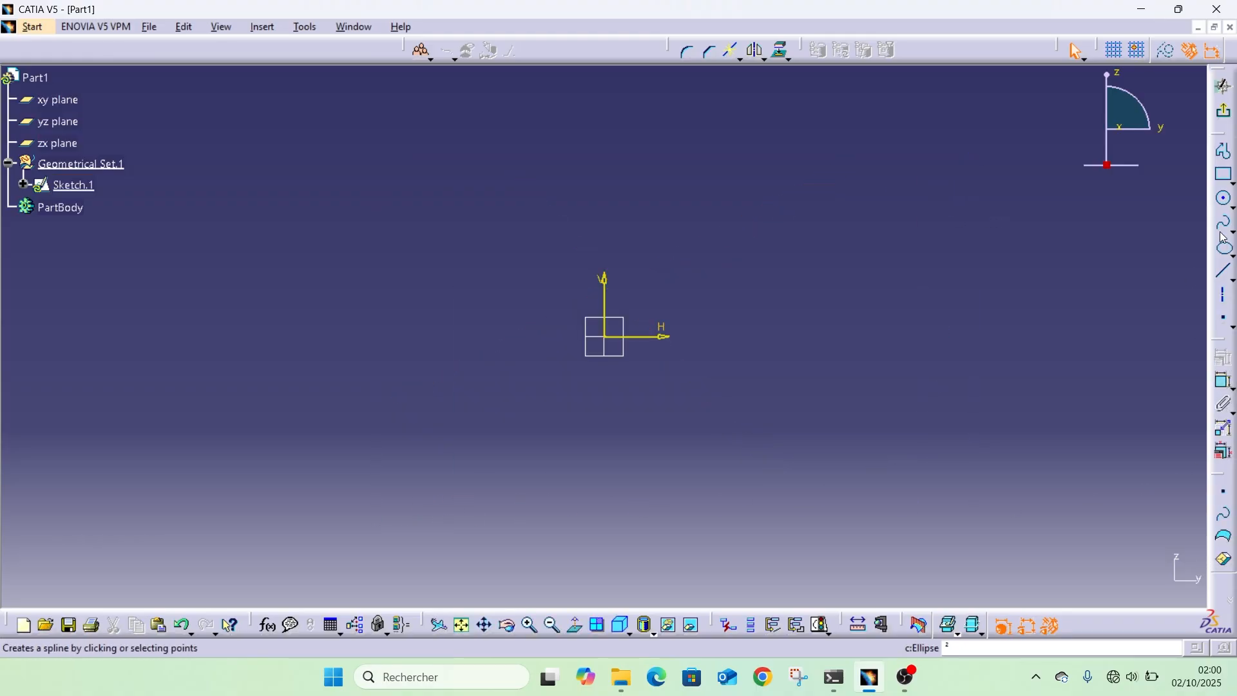
# Step: Draw two small circles on the negative H side, one above the horizontal axis and a slightly larger one just below it
pyautogui.click(1223, 205)
pyautogui.click(323, 192)
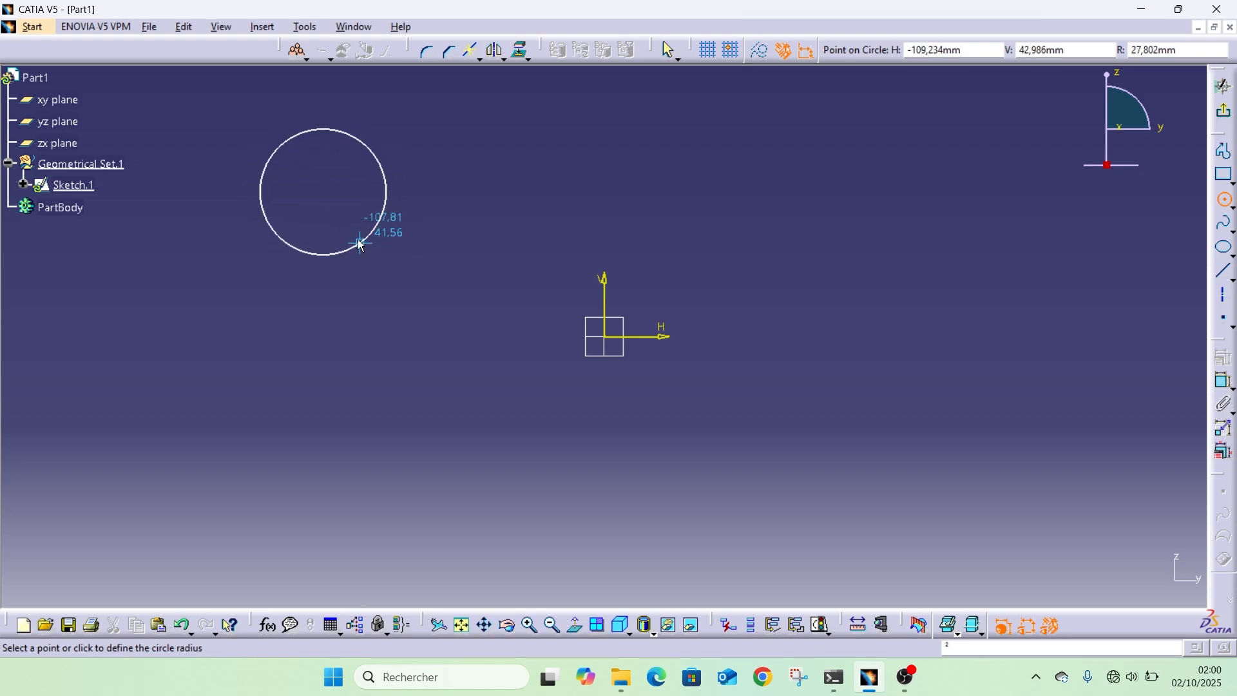
pyautogui.click(334, 211)
pyautogui.click(1225, 201)
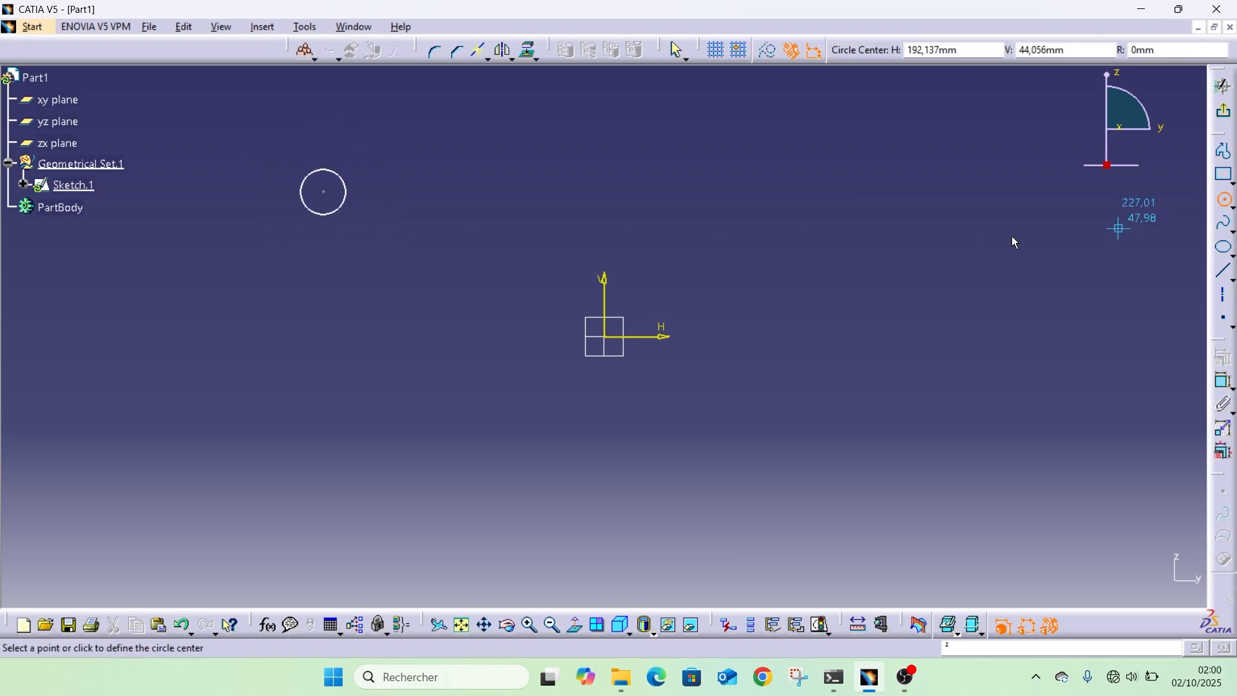
pyautogui.click(335, 362)
pyautogui.click(349, 383)
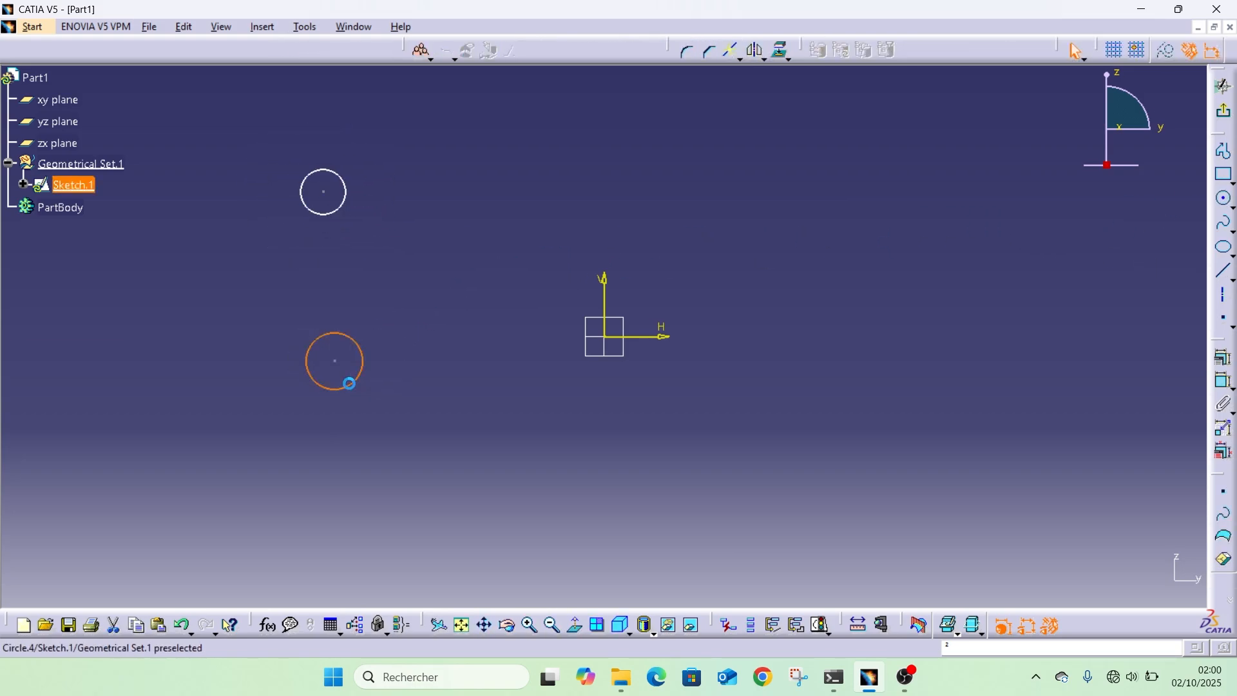
pyautogui.click(757, 55)
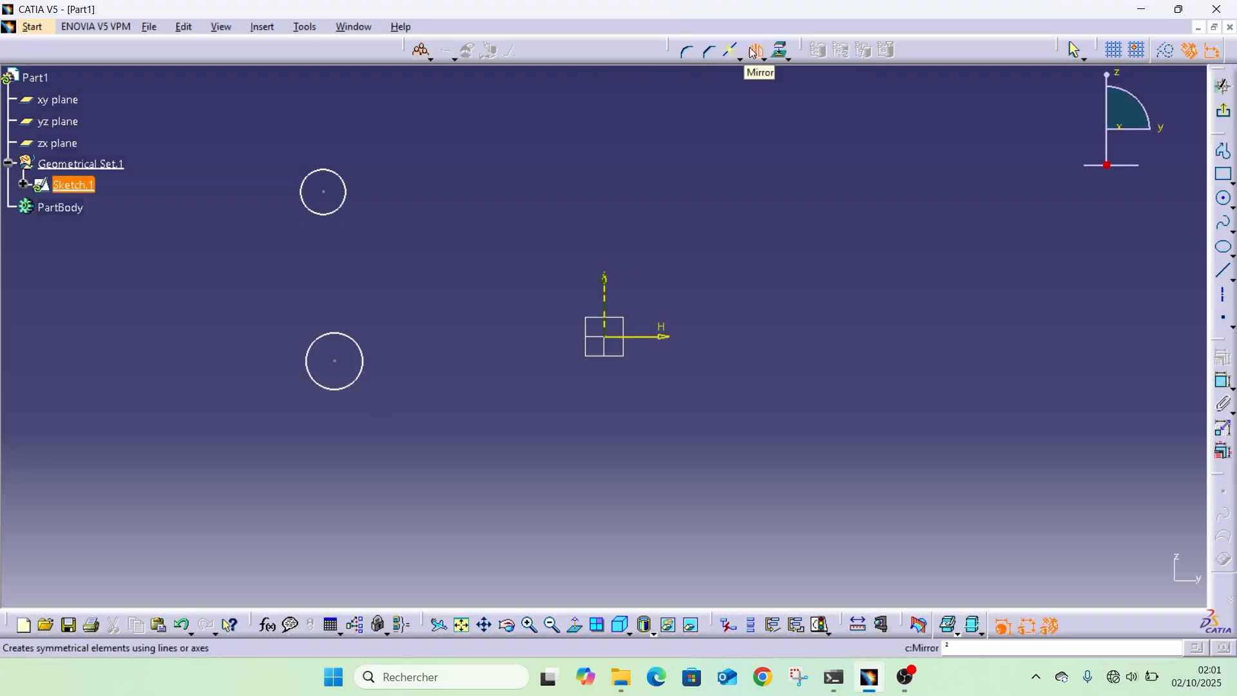
pyautogui.click(336, 214)
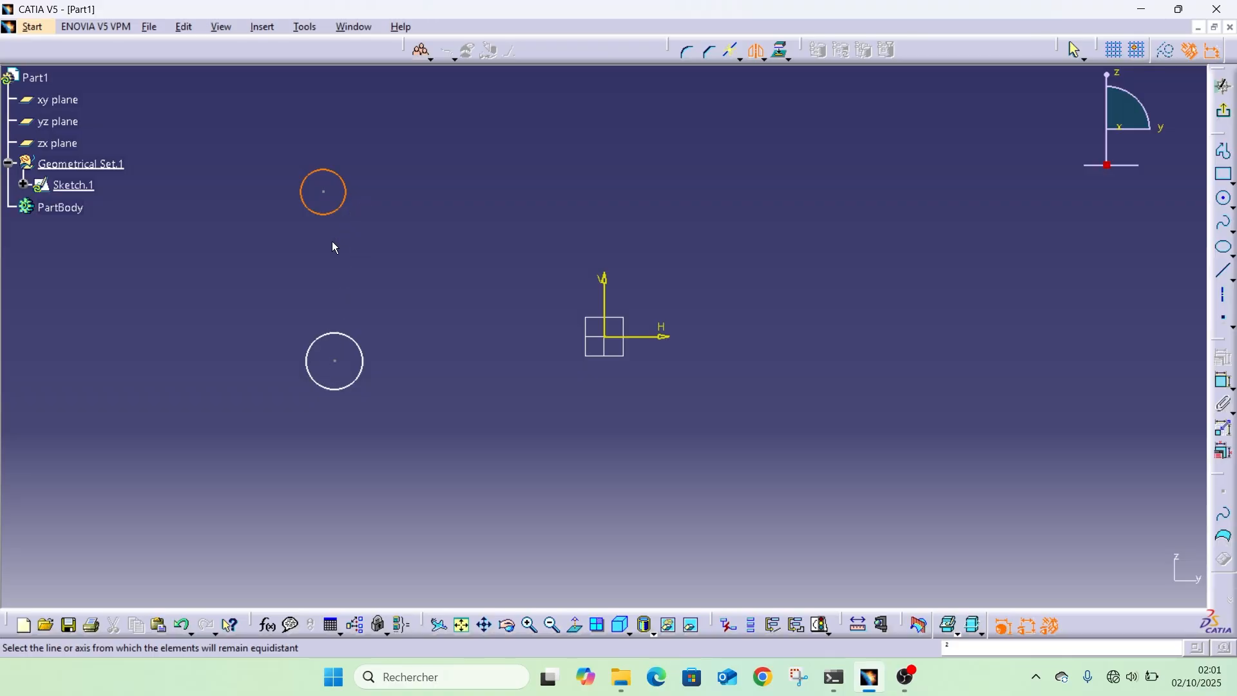
pyautogui.press('Escape')
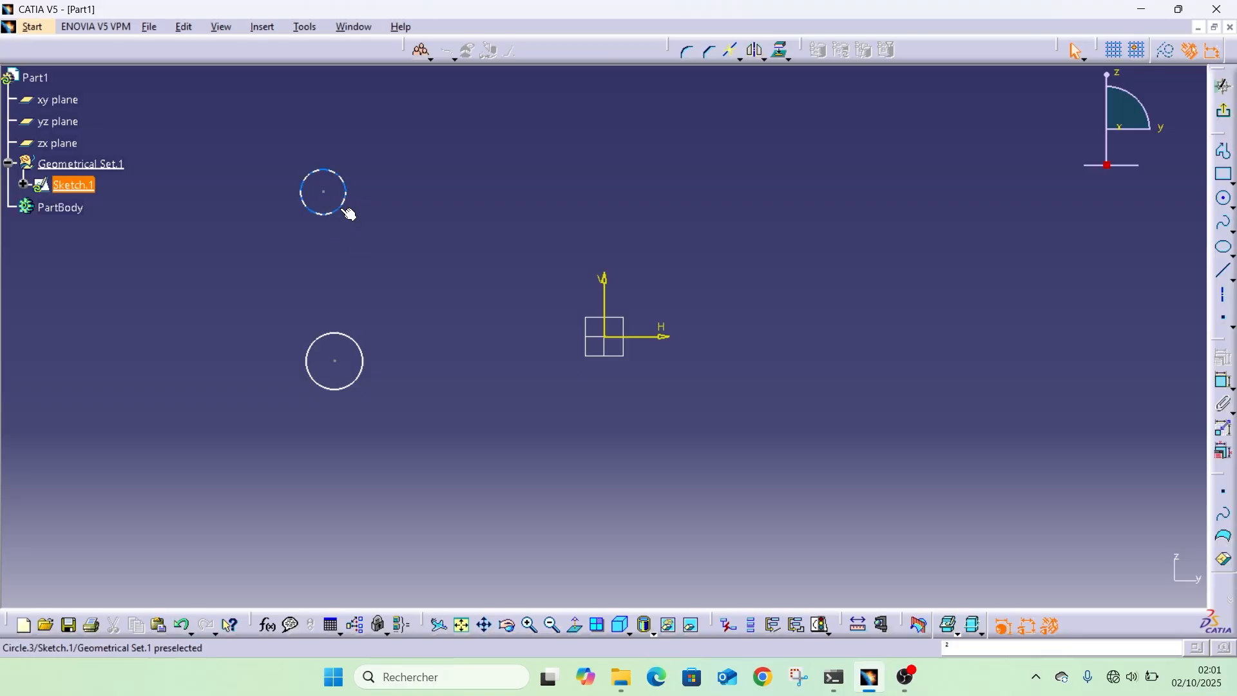
# Step: Mirror both circles about the vertical axis, and undo the mirror
pyautogui.moveTo(419, 118); pyautogui.dragTo(261, 482)
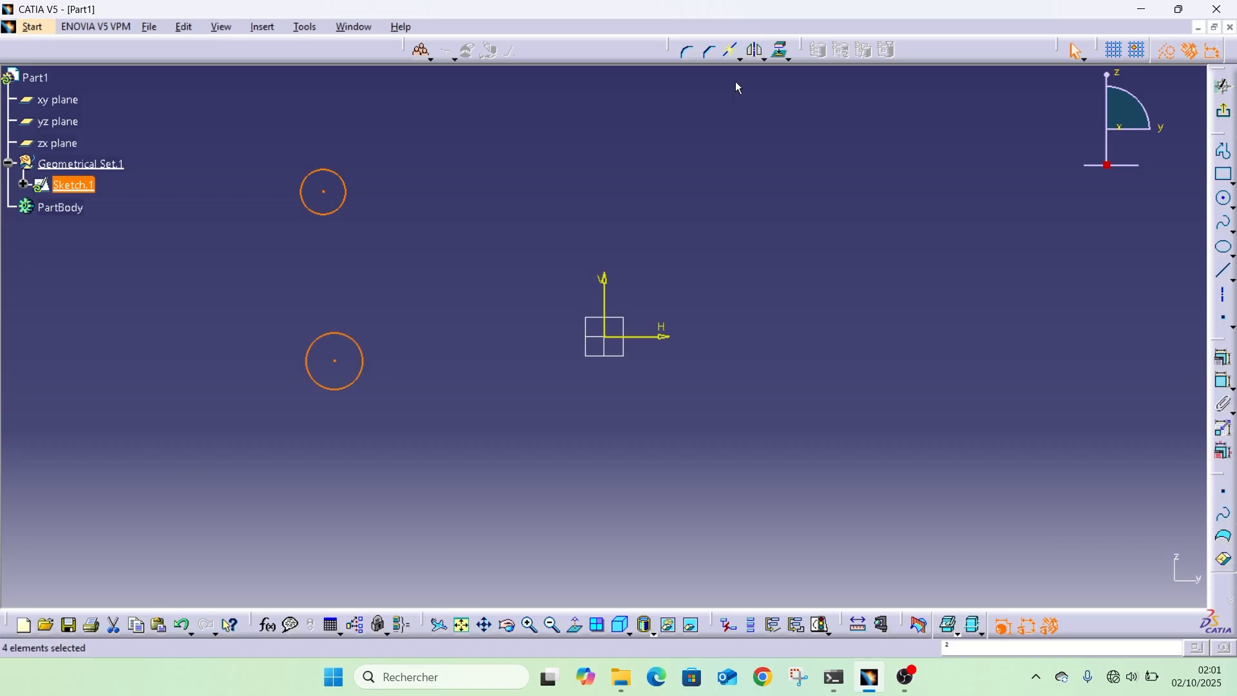
pyautogui.click(757, 50)
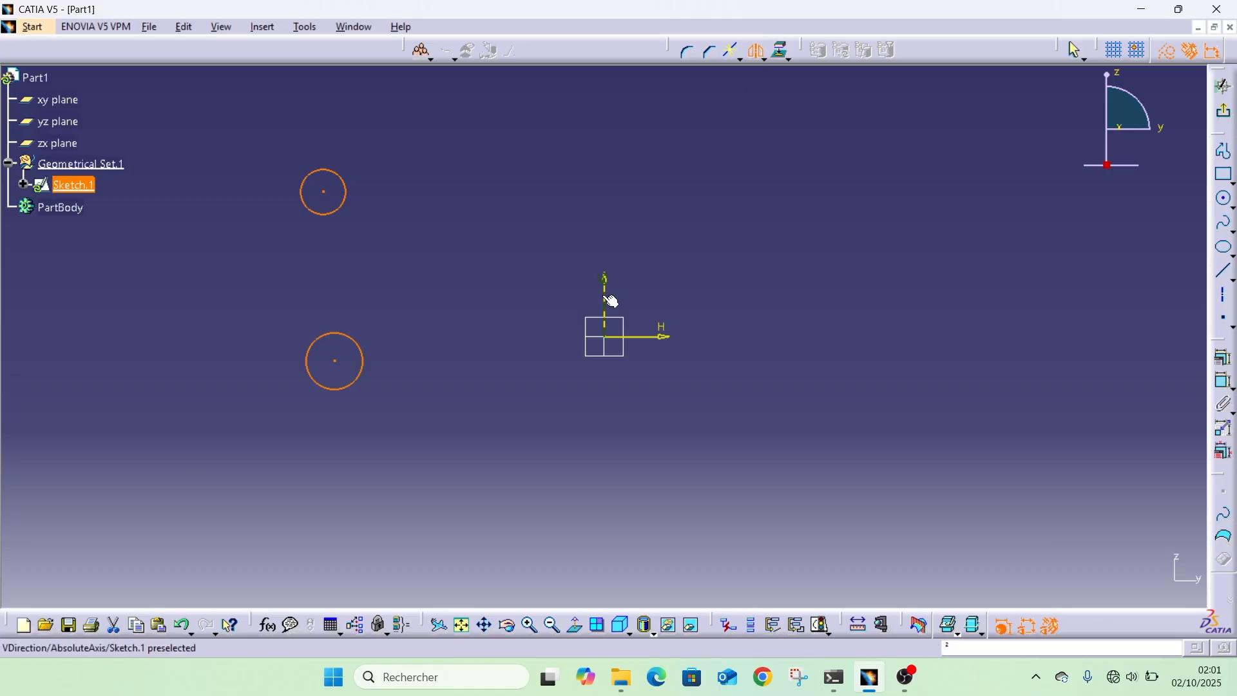
pyautogui.click(611, 300)
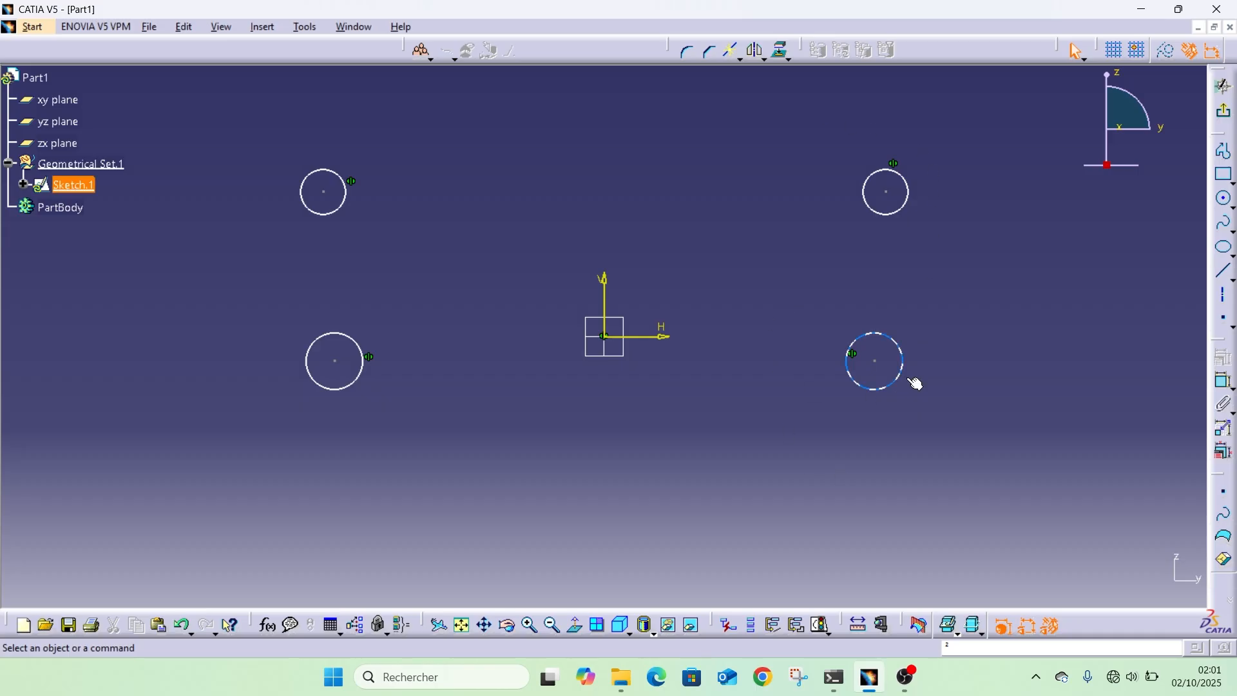
pyautogui.click(182, 625)
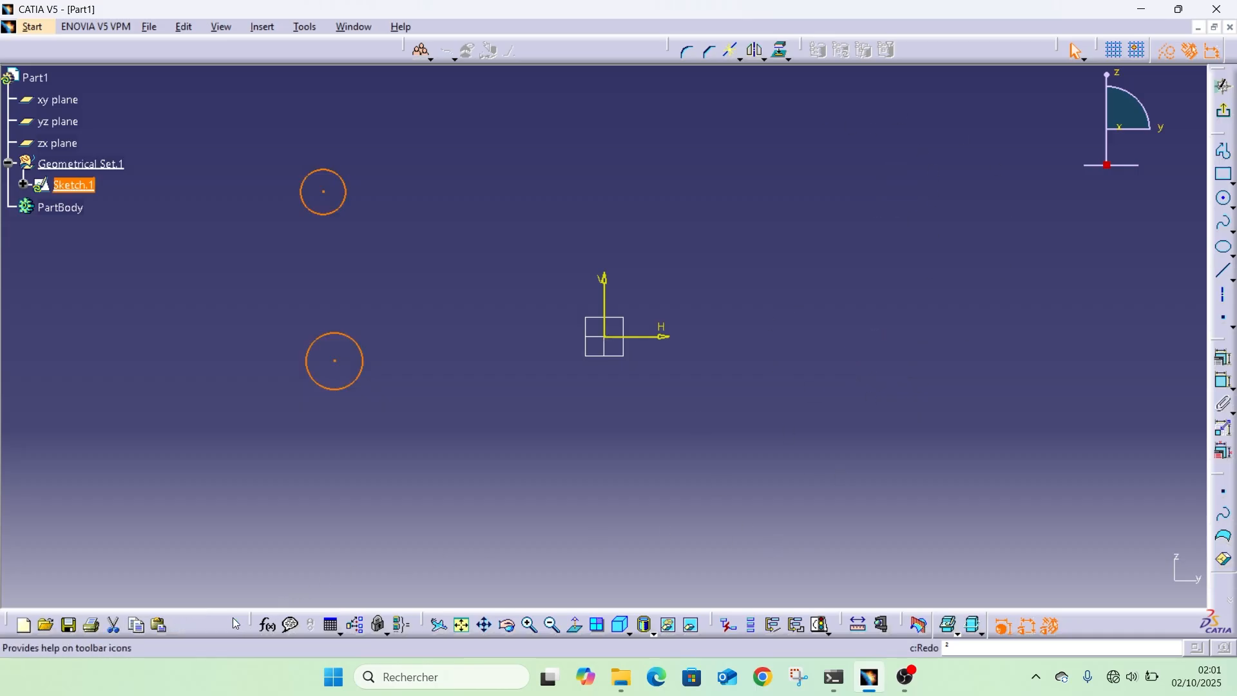
pyautogui.click(831, 169)
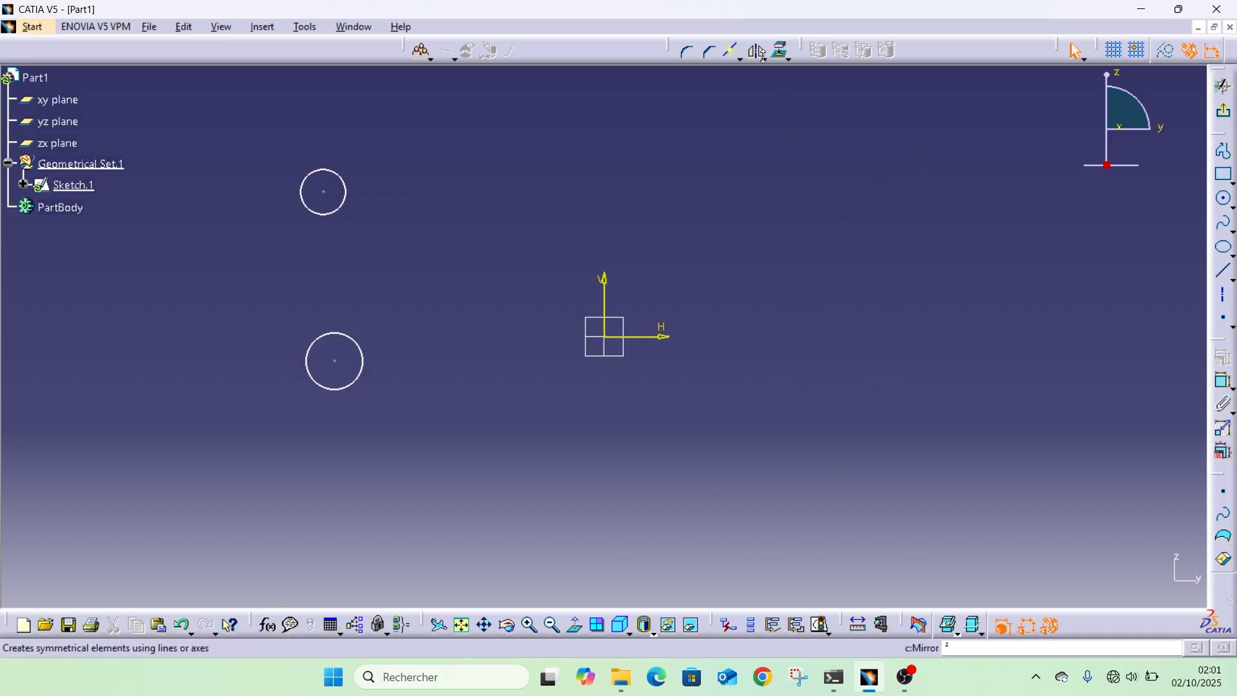
# Step: Move both circles across the vertical axis with Symmetry, and undo the operation
pyautogui.click(787, 58)
pyautogui.click(779, 104)
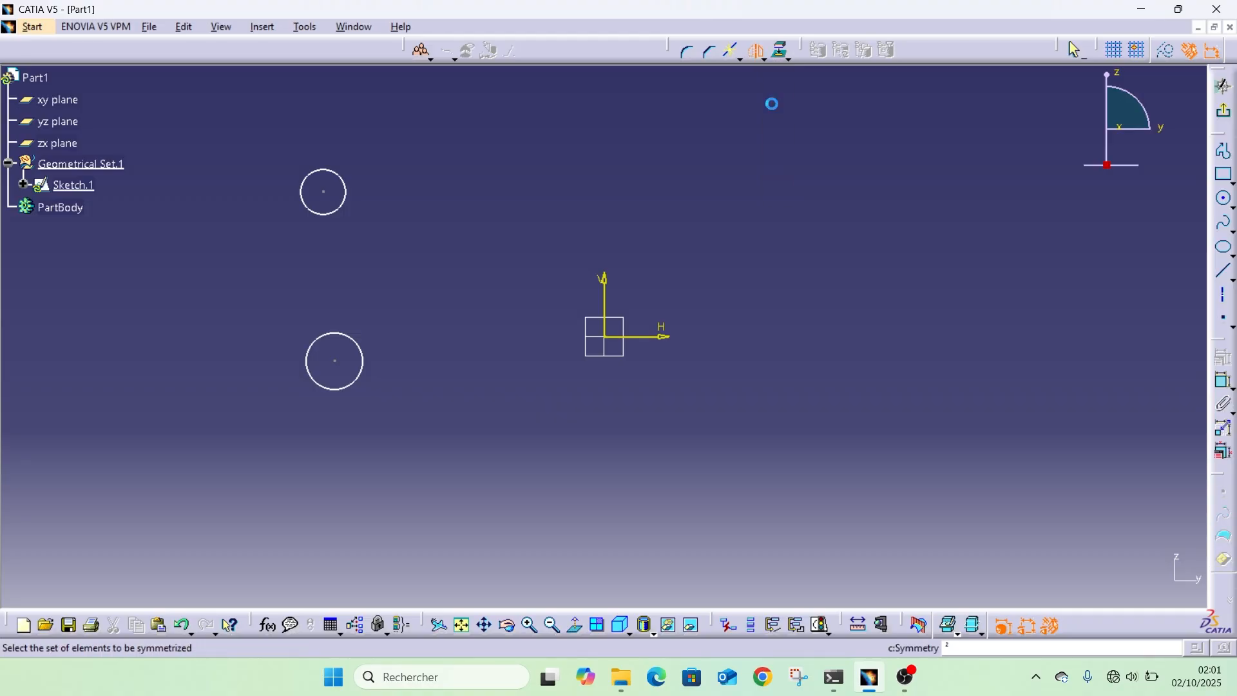
pyautogui.moveTo(433, 155); pyautogui.dragTo(318, 450)
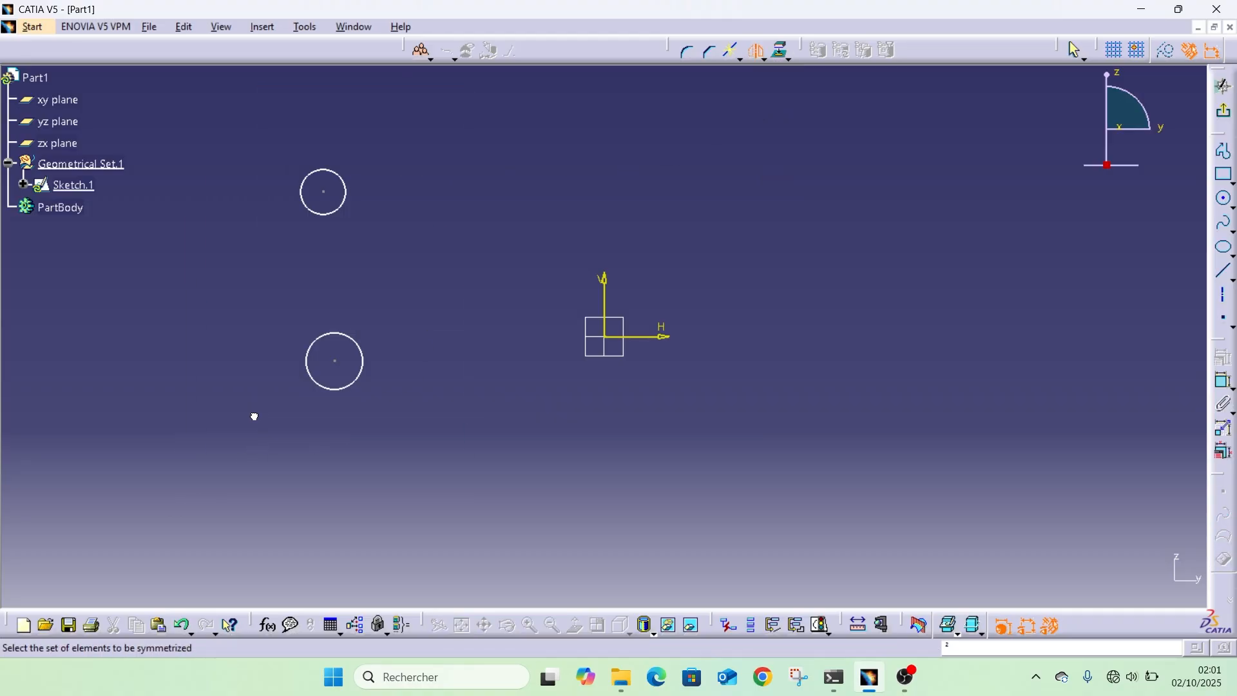
pyautogui.moveTo(255, 417); pyautogui.dragTo(236, 427)
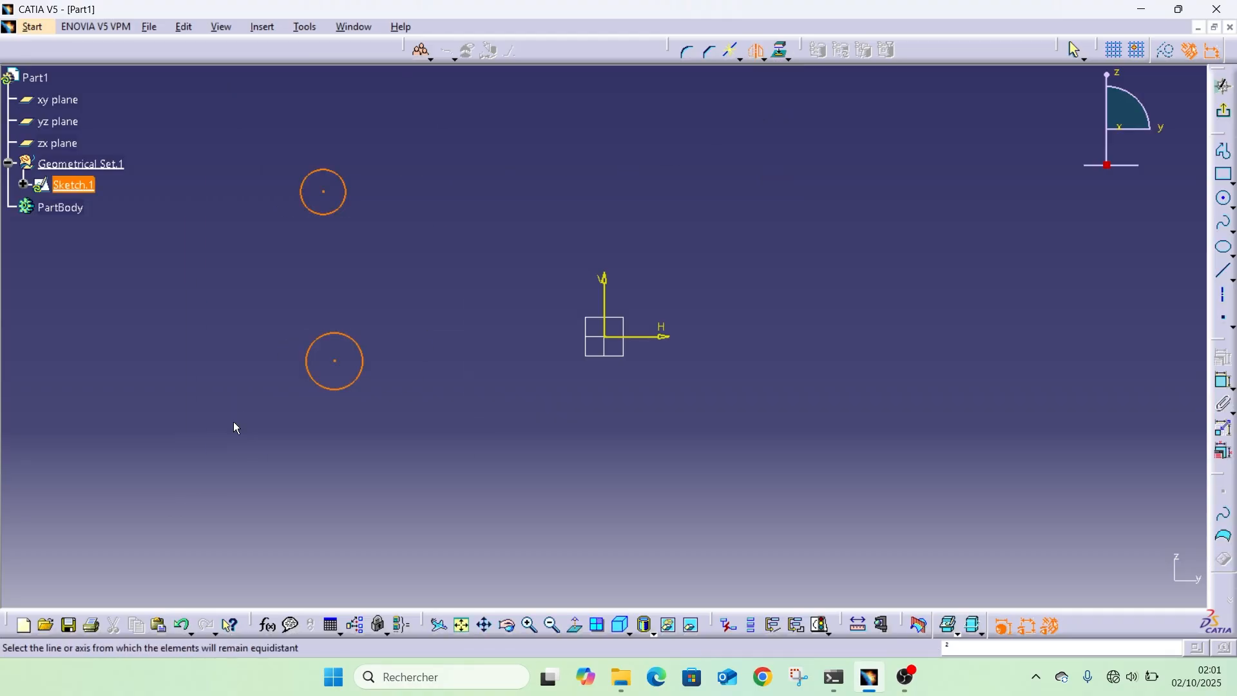
pyautogui.click(609, 294)
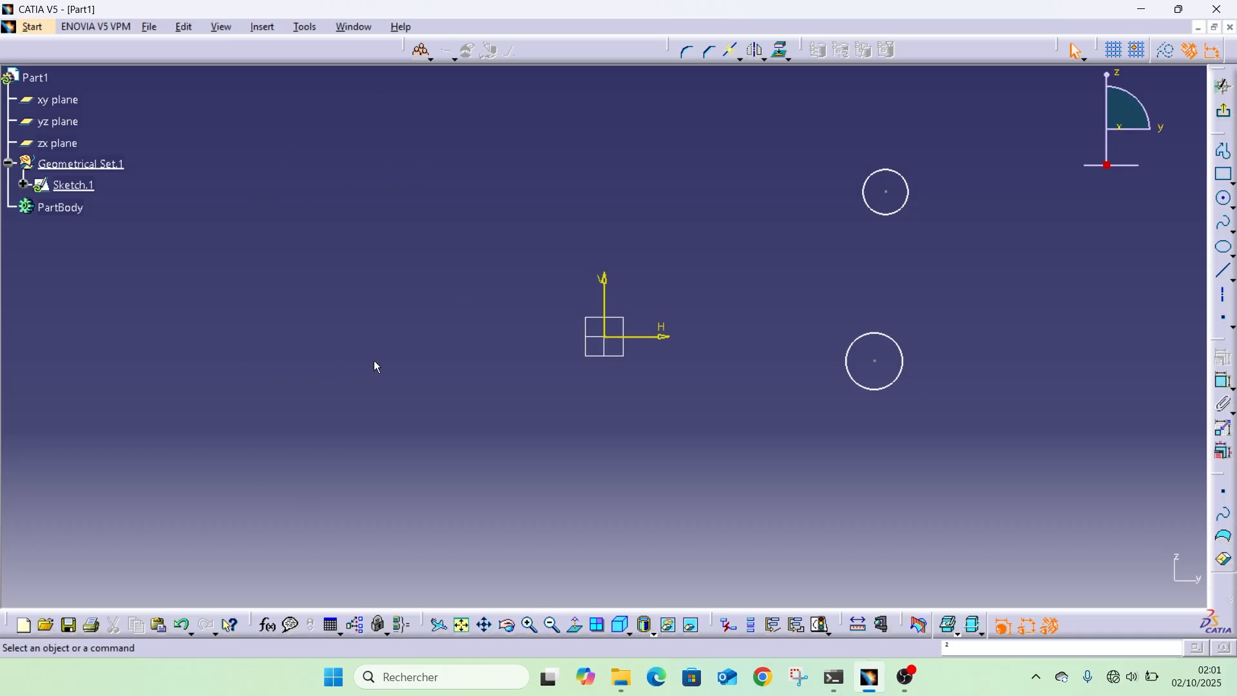
pyautogui.click(181, 625)
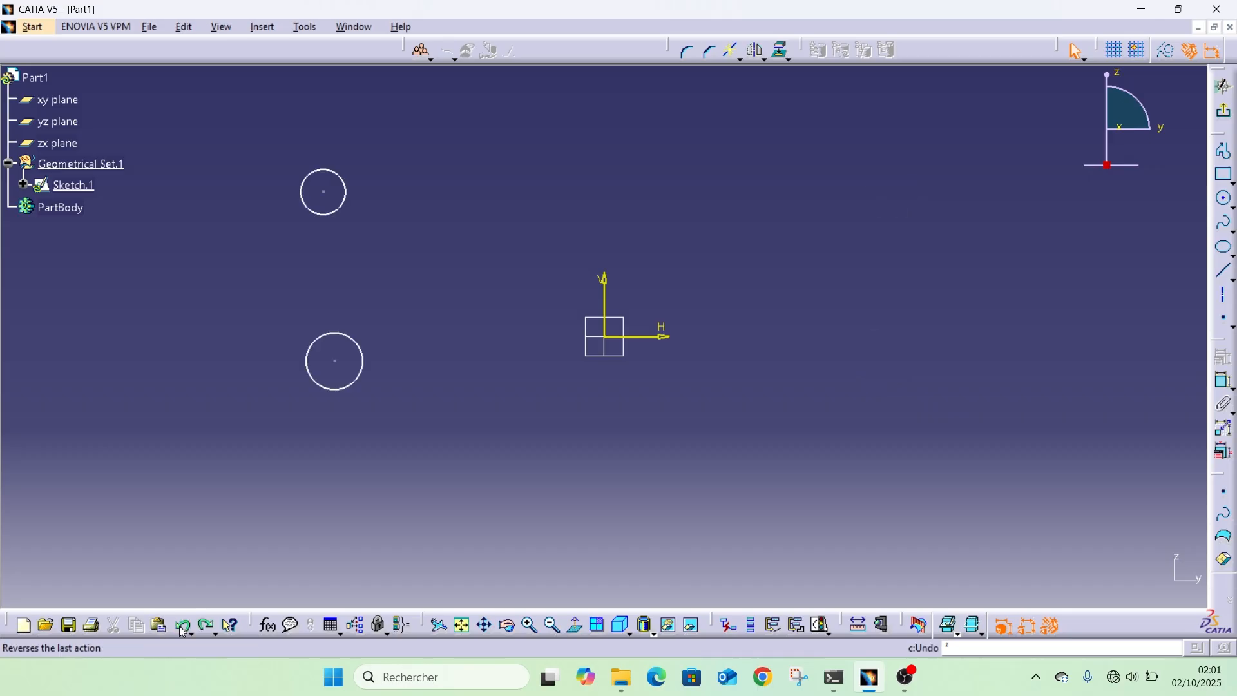
# Step: Translate both circles towards the positive H side in duplicate mode with 2 instances, and undo the translation
pyautogui.click(767, 60)
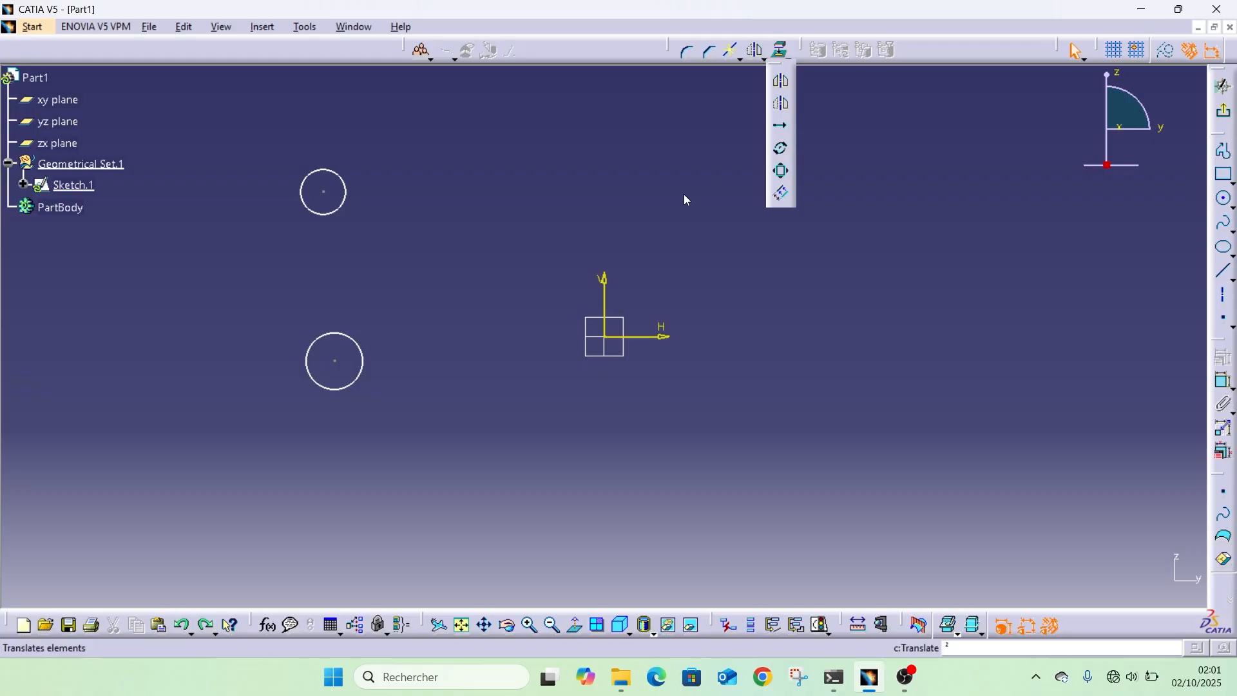
pyautogui.click(783, 129)
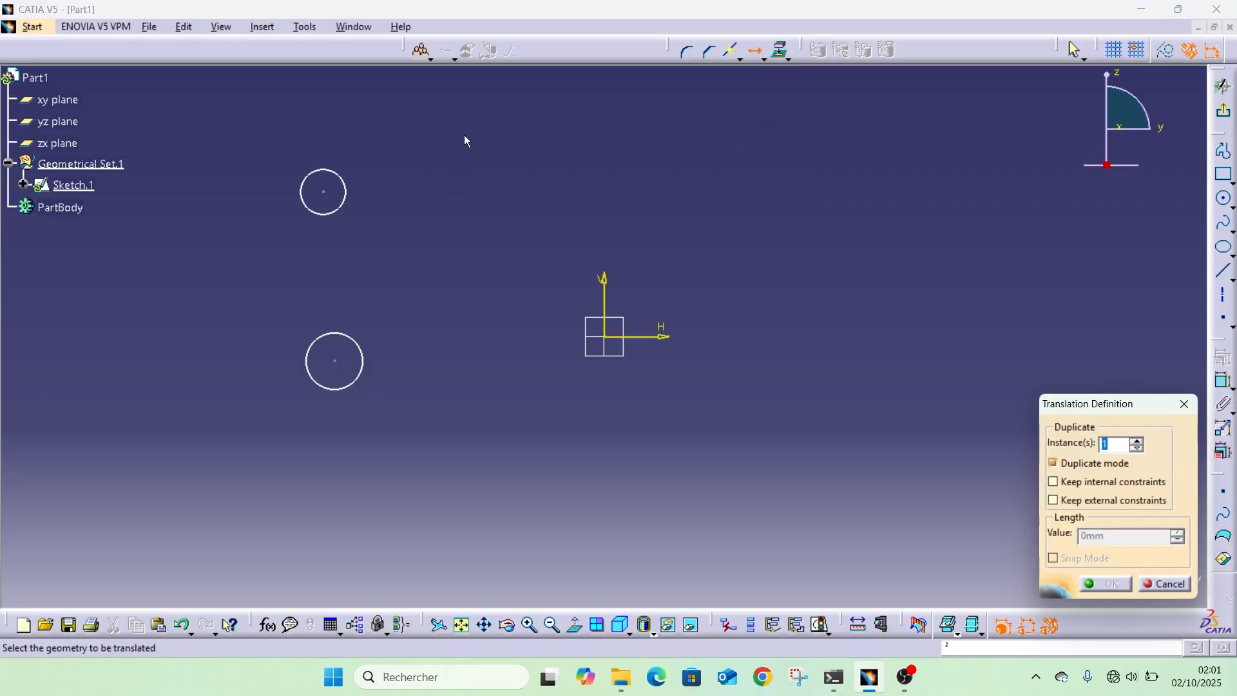
pyautogui.moveTo(465, 120); pyautogui.dragTo(127, 531)
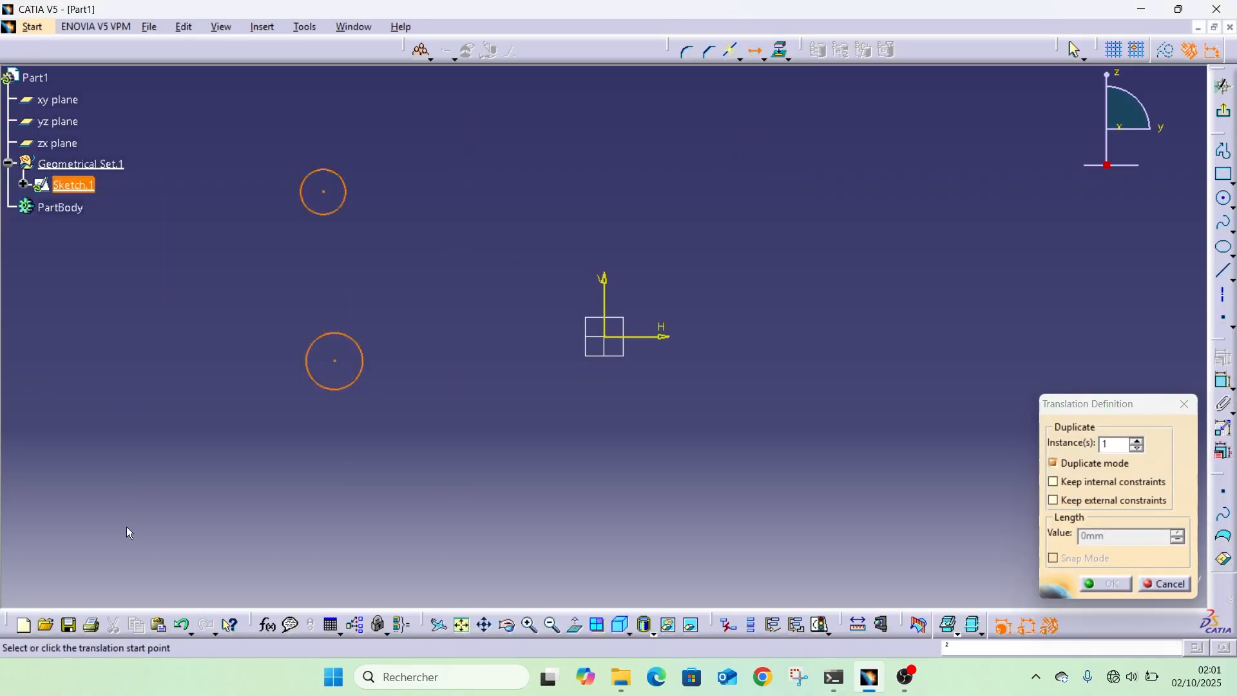
pyautogui.click(1140, 449)
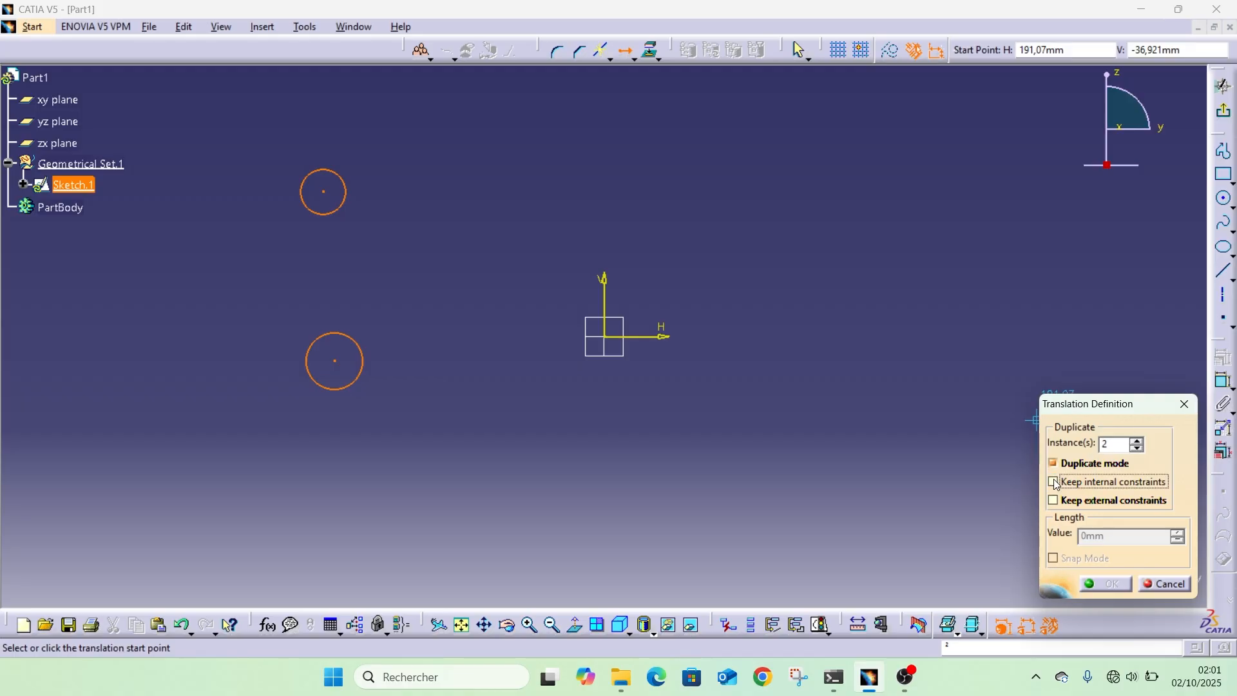
pyautogui.click(606, 301)
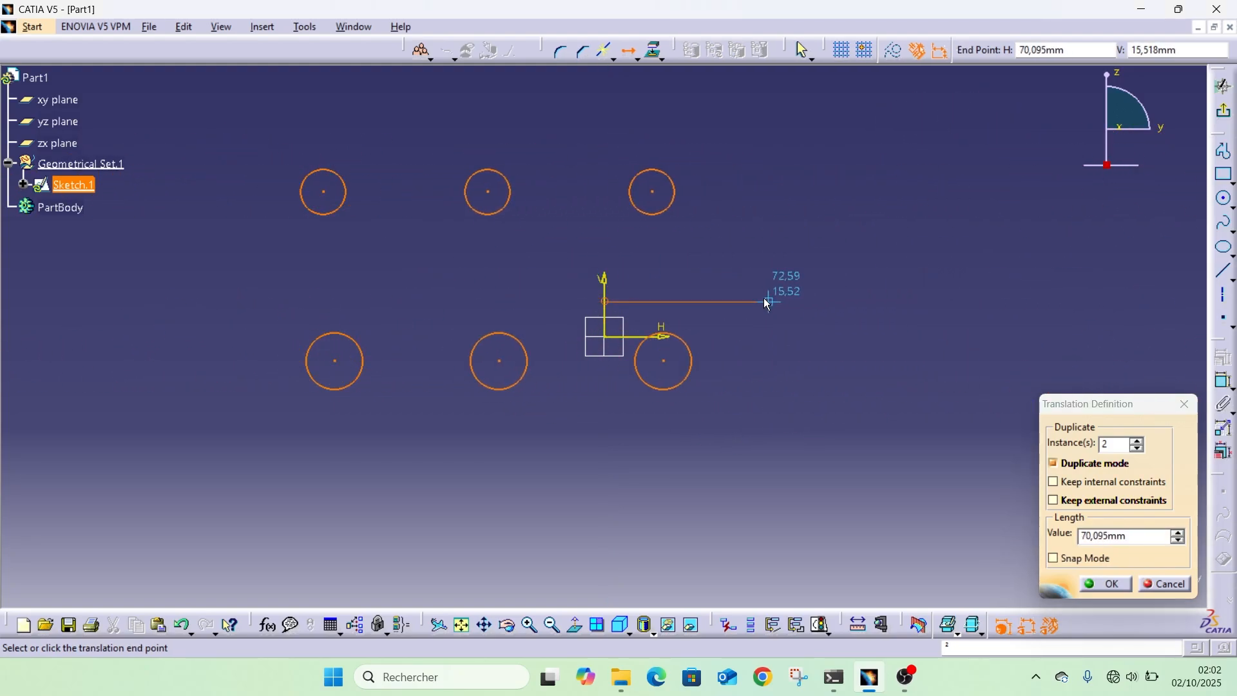
pyautogui.click(884, 287)
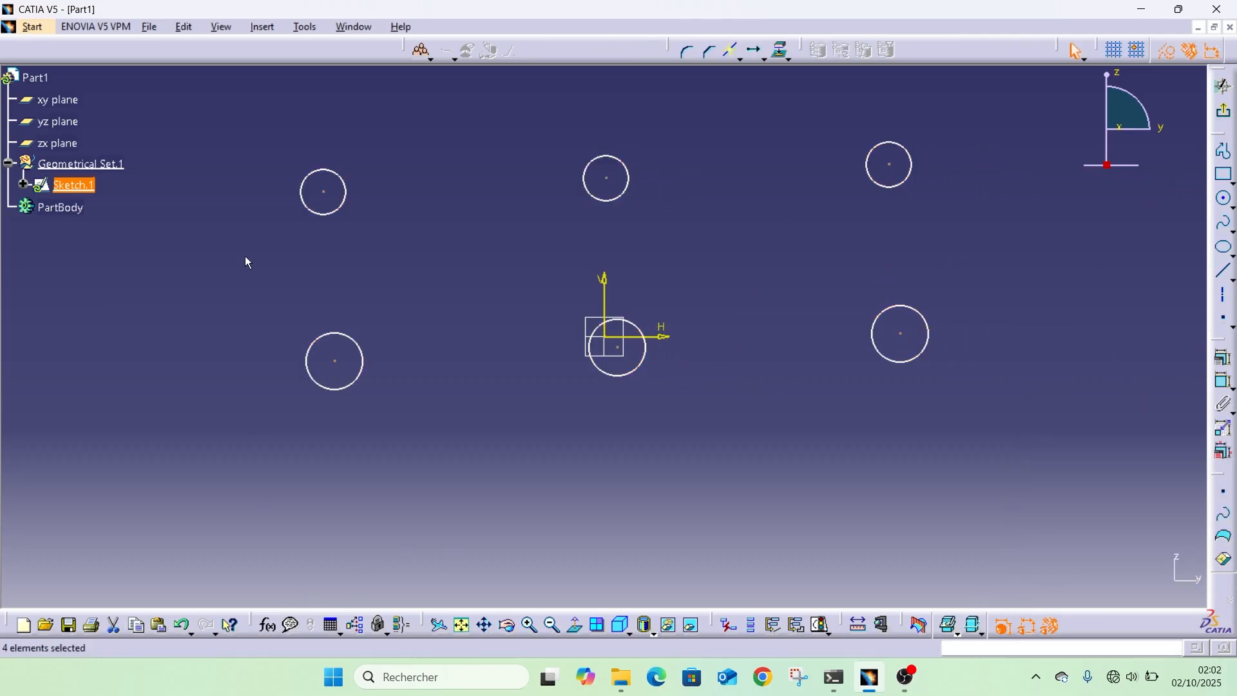
pyautogui.click(181, 625)
pyautogui.click(181, 625)
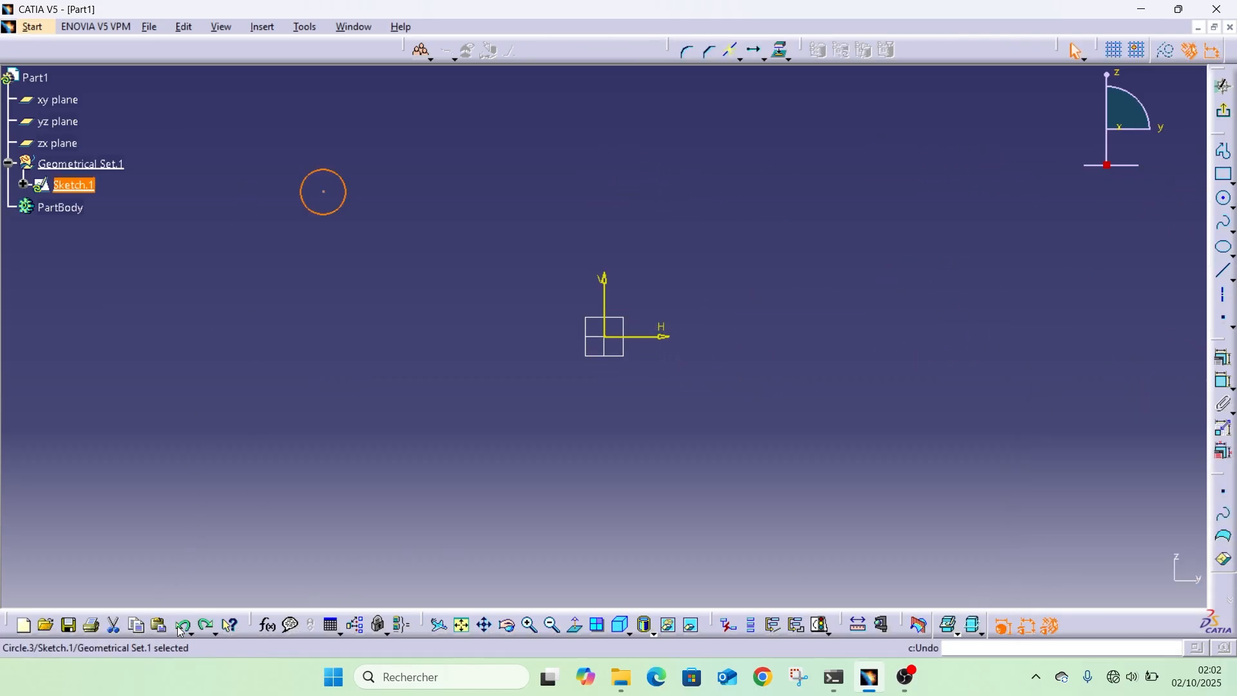
pyautogui.click(206, 625)
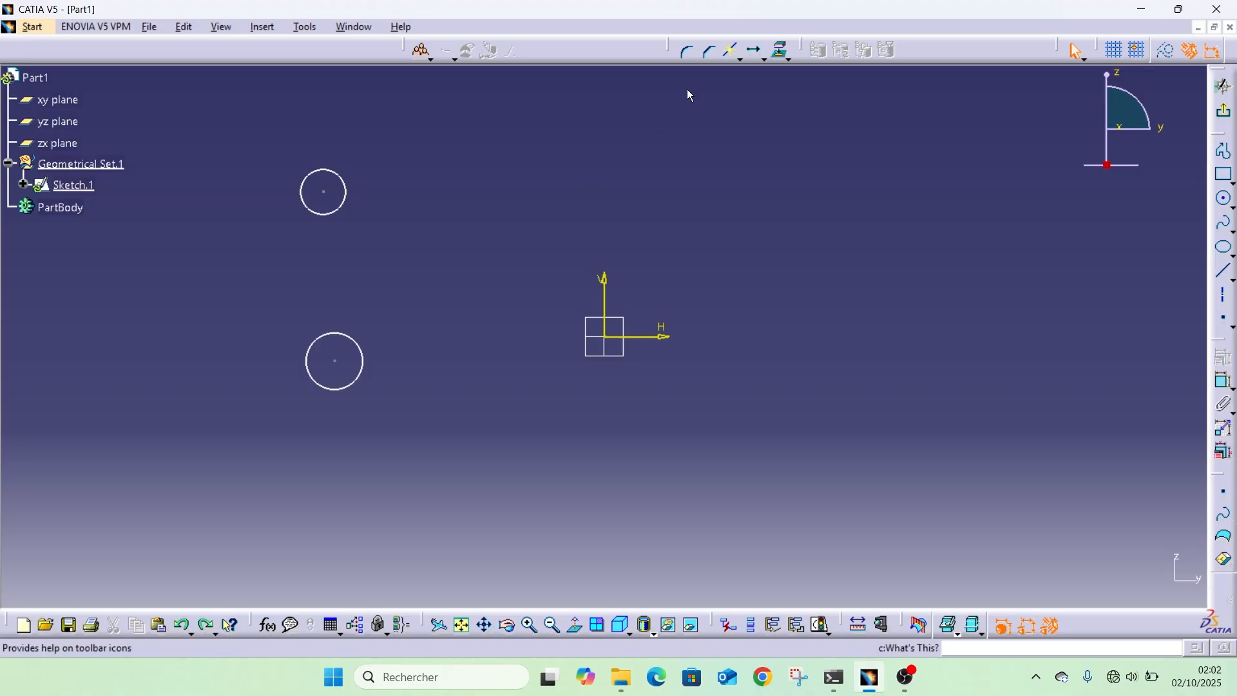
# Step: Rotate a duplicate of the upper circle about a point between it and the vertical axis, and undo the rotation
pyautogui.click(766, 61)
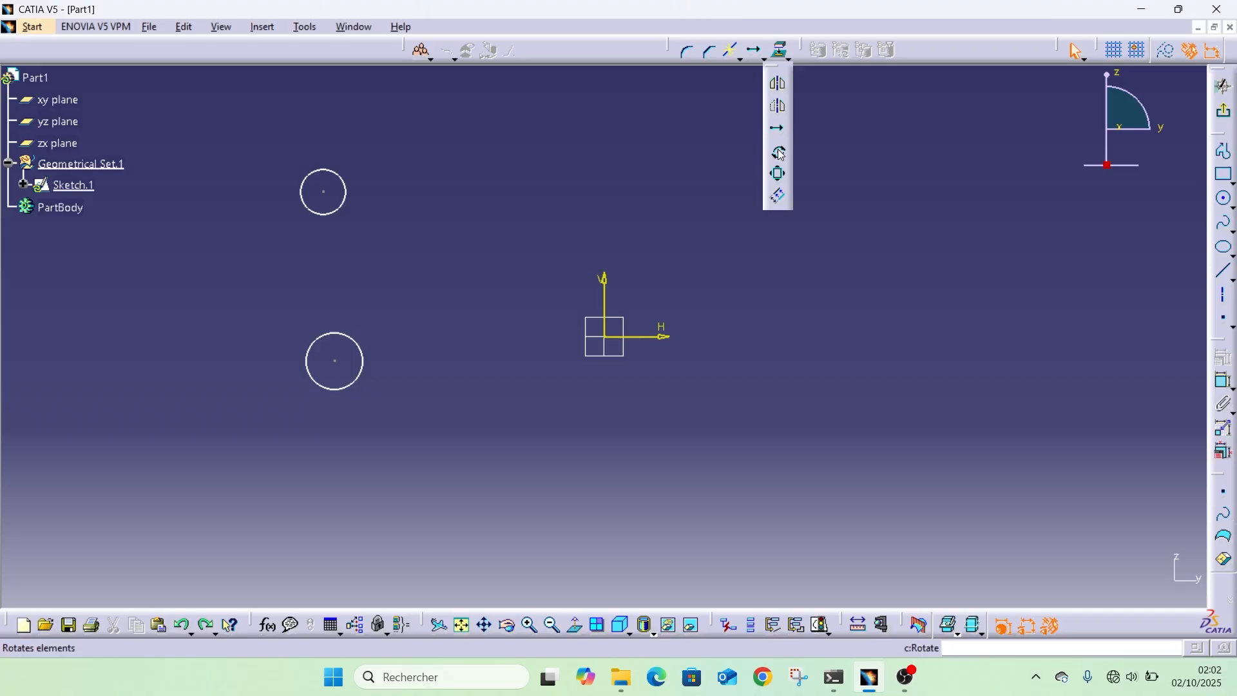
pyautogui.click(779, 153)
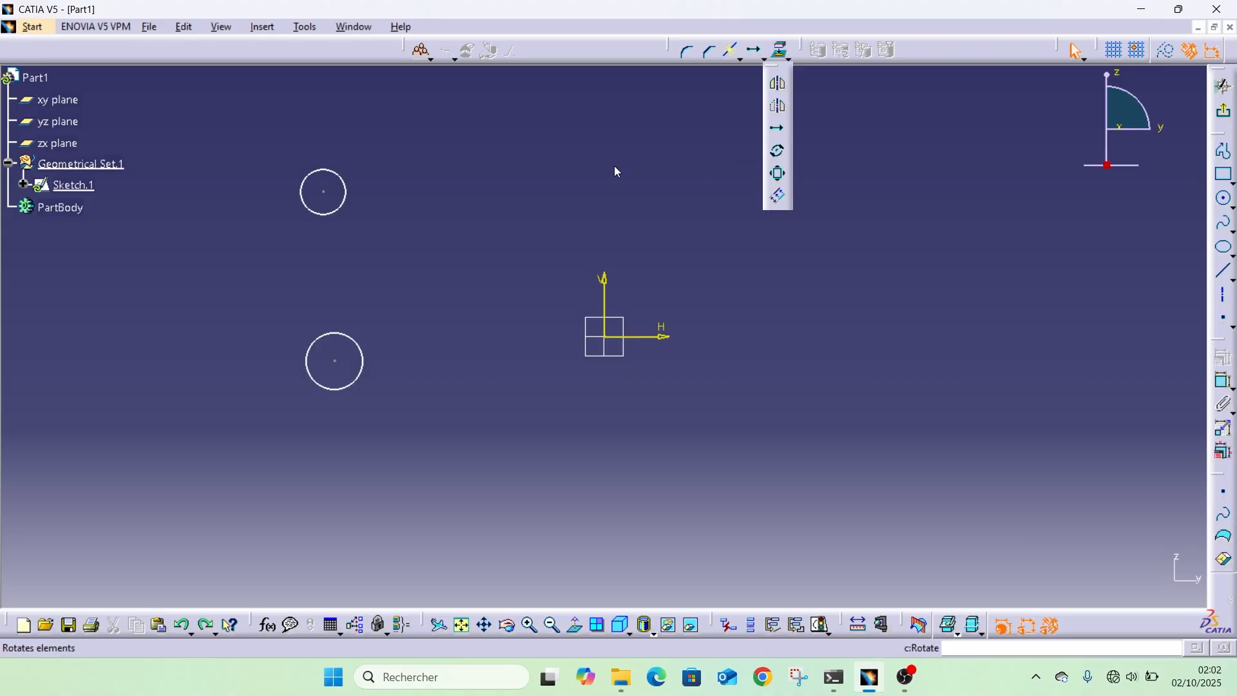
pyautogui.click(348, 207)
pyautogui.click(484, 252)
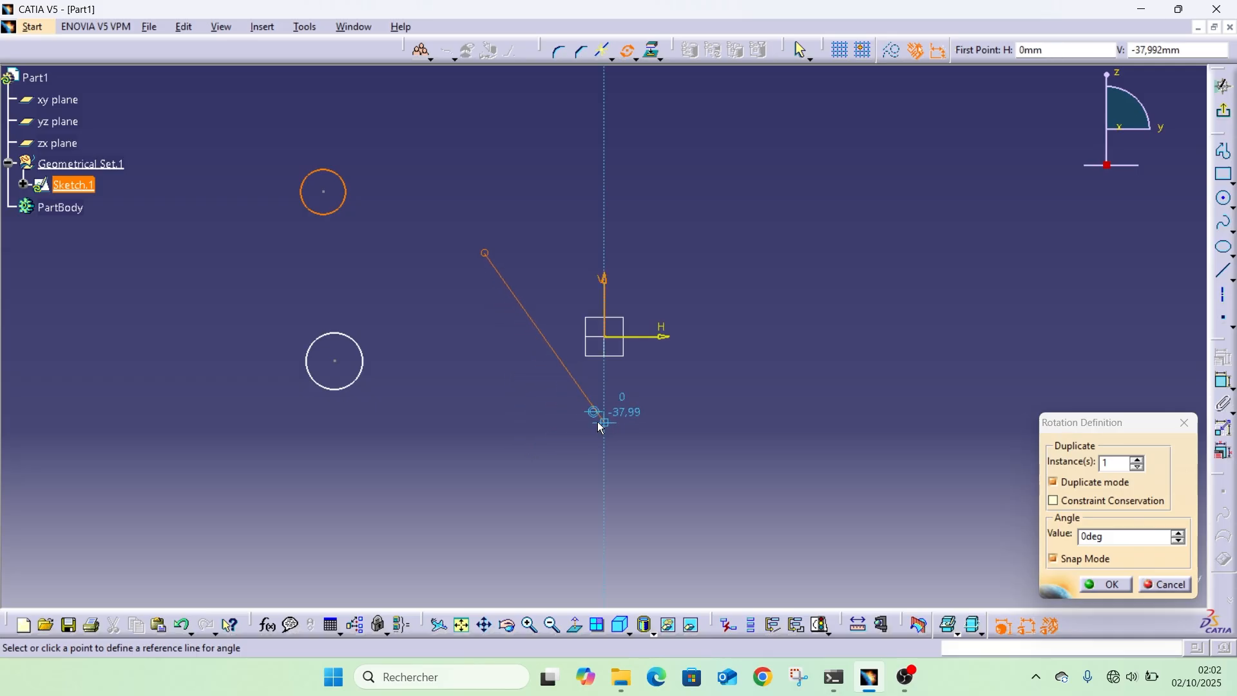
pyautogui.click(555, 443)
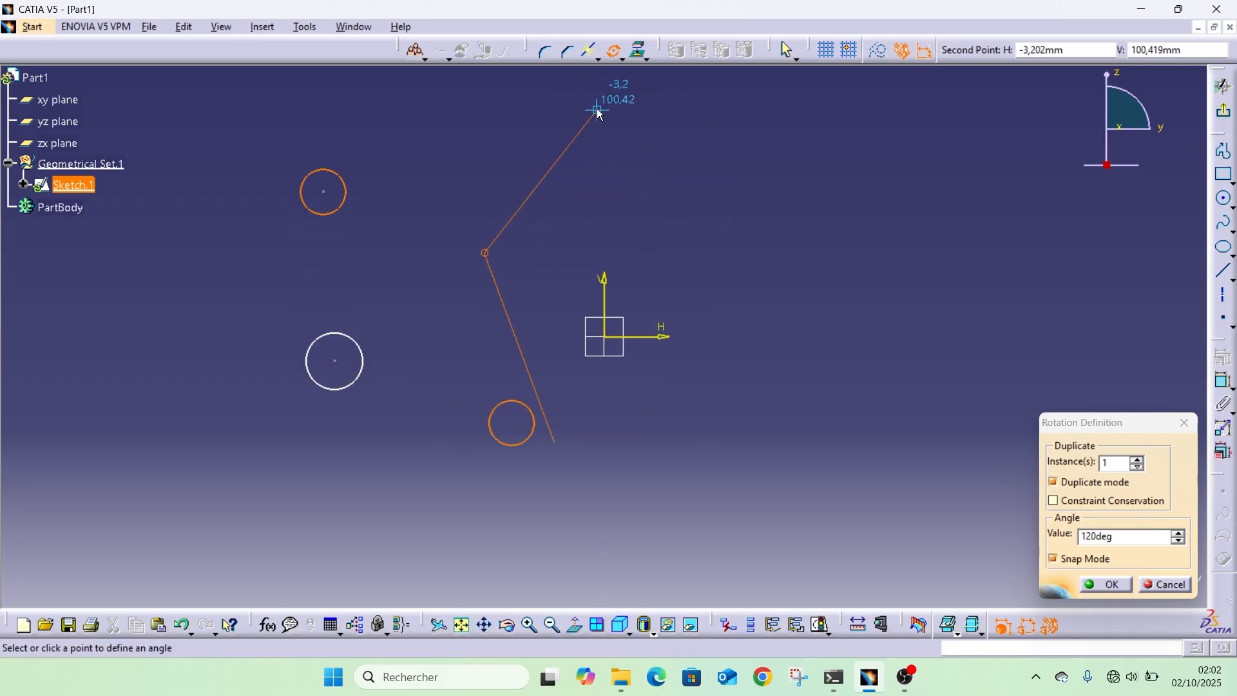
pyautogui.click(513, 102)
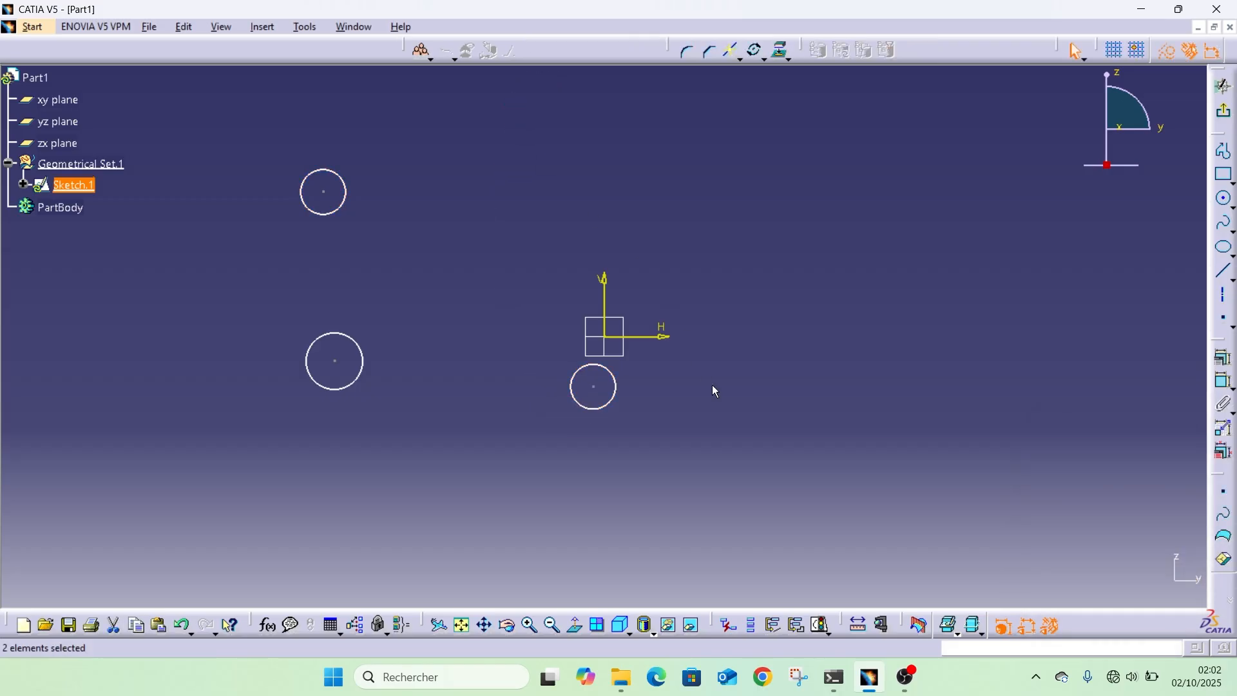
pyautogui.click(183, 627)
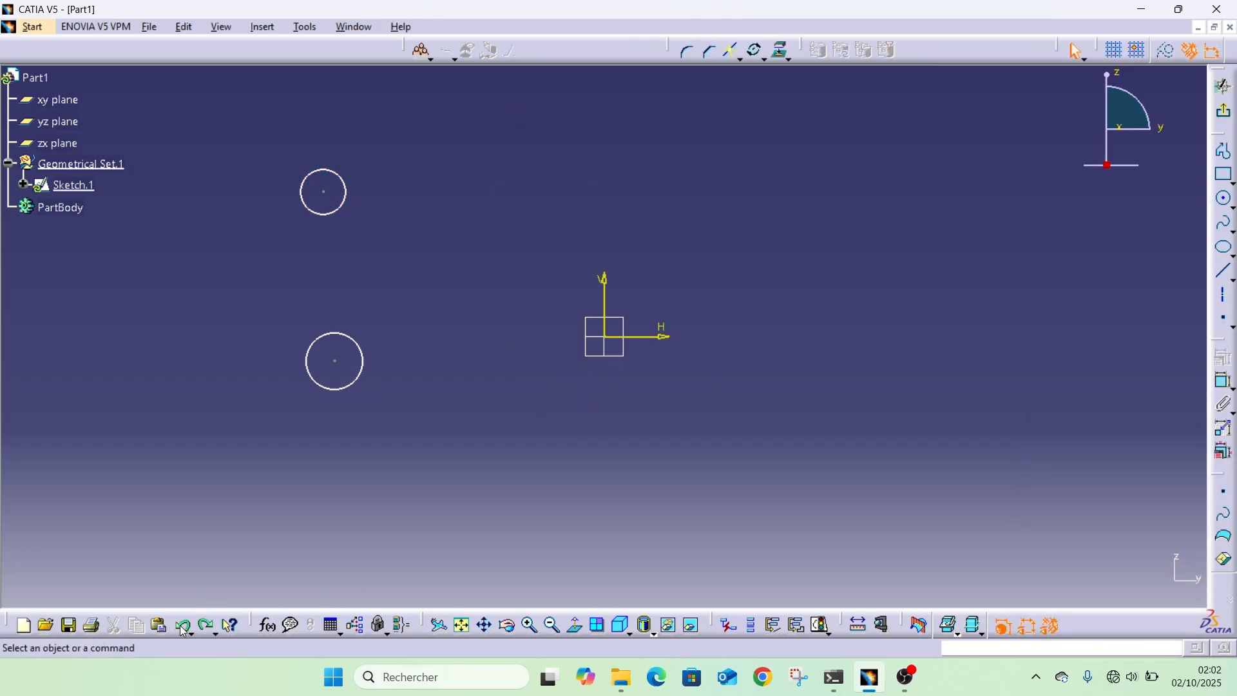
# Step: Try to scale a duplicate of the upper circle about a point just outside its lower-right side
pyautogui.click(765, 58)
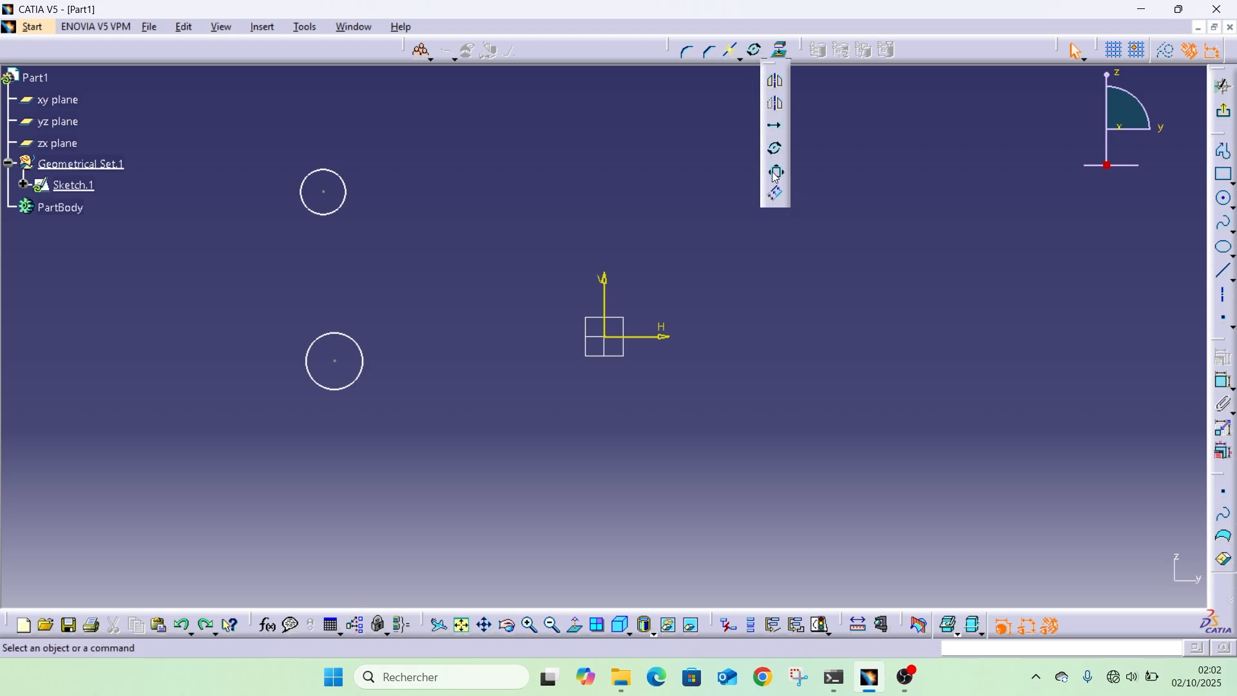
pyautogui.click(777, 173)
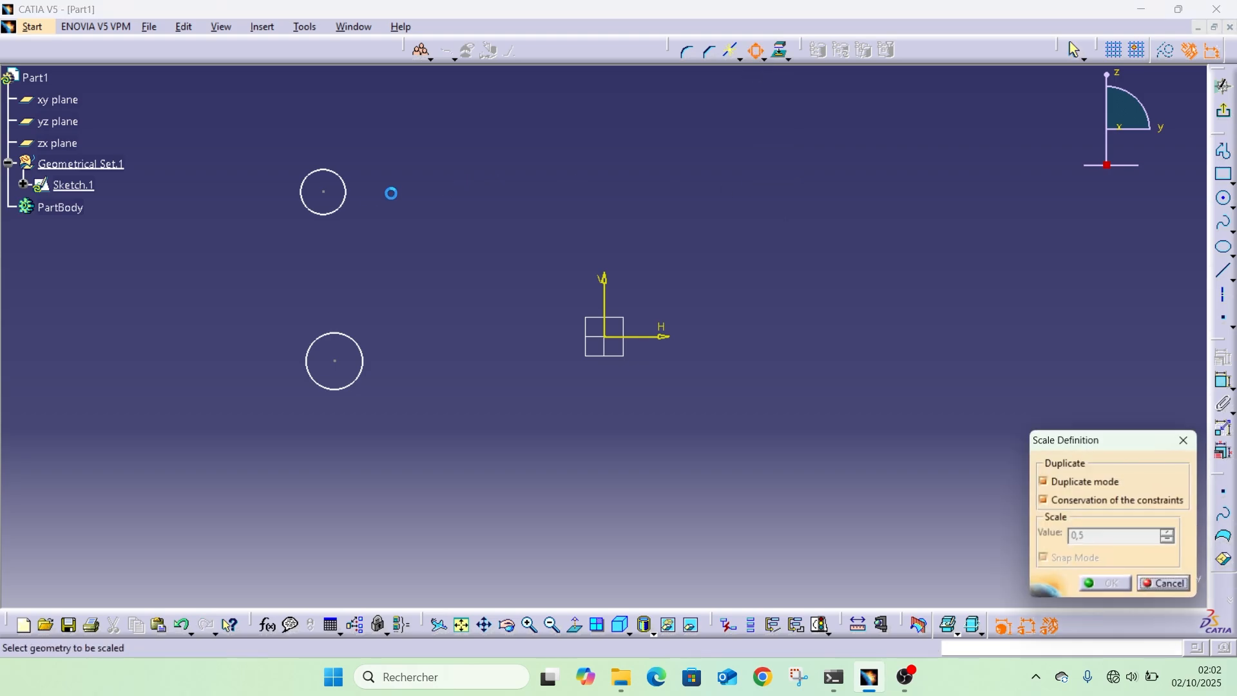
pyautogui.click(343, 211)
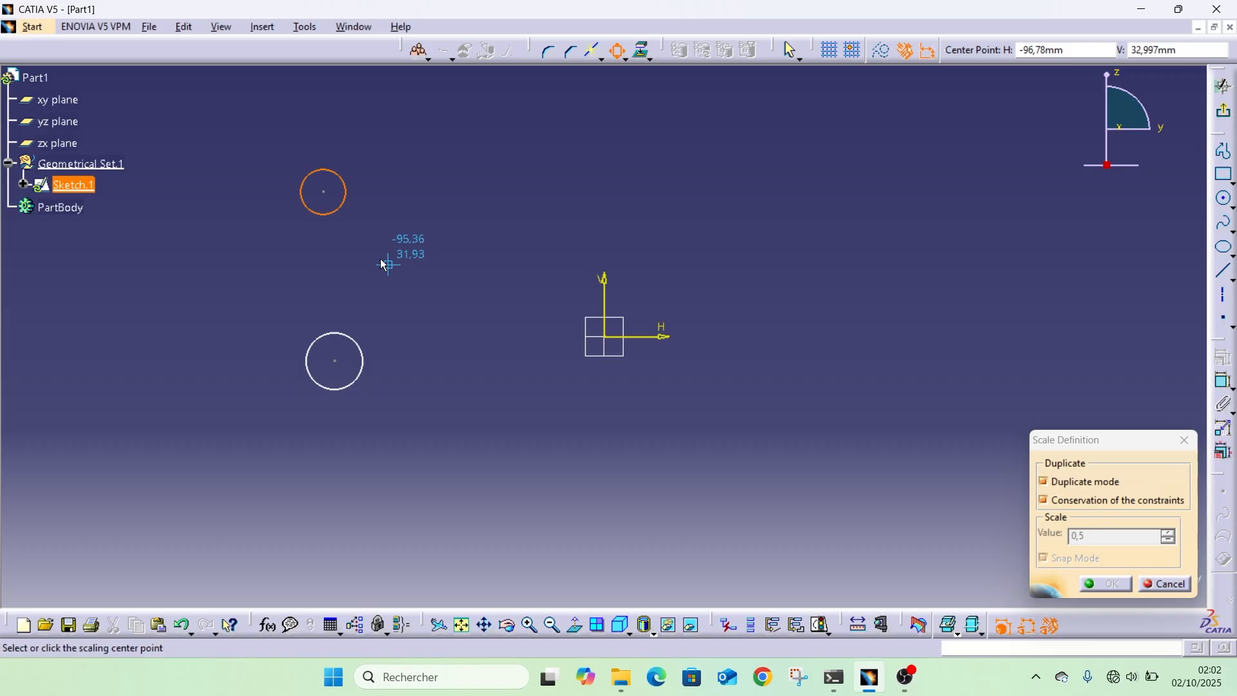
pyautogui.click(383, 239)
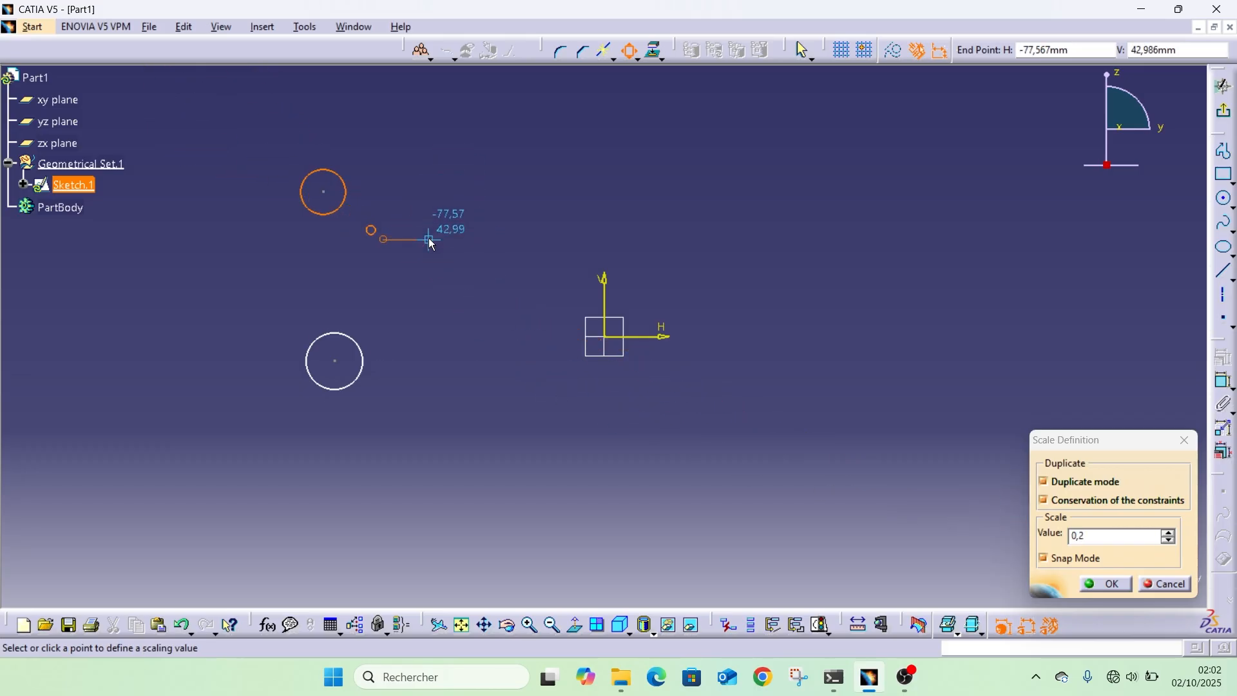
pyautogui.press('Escape')
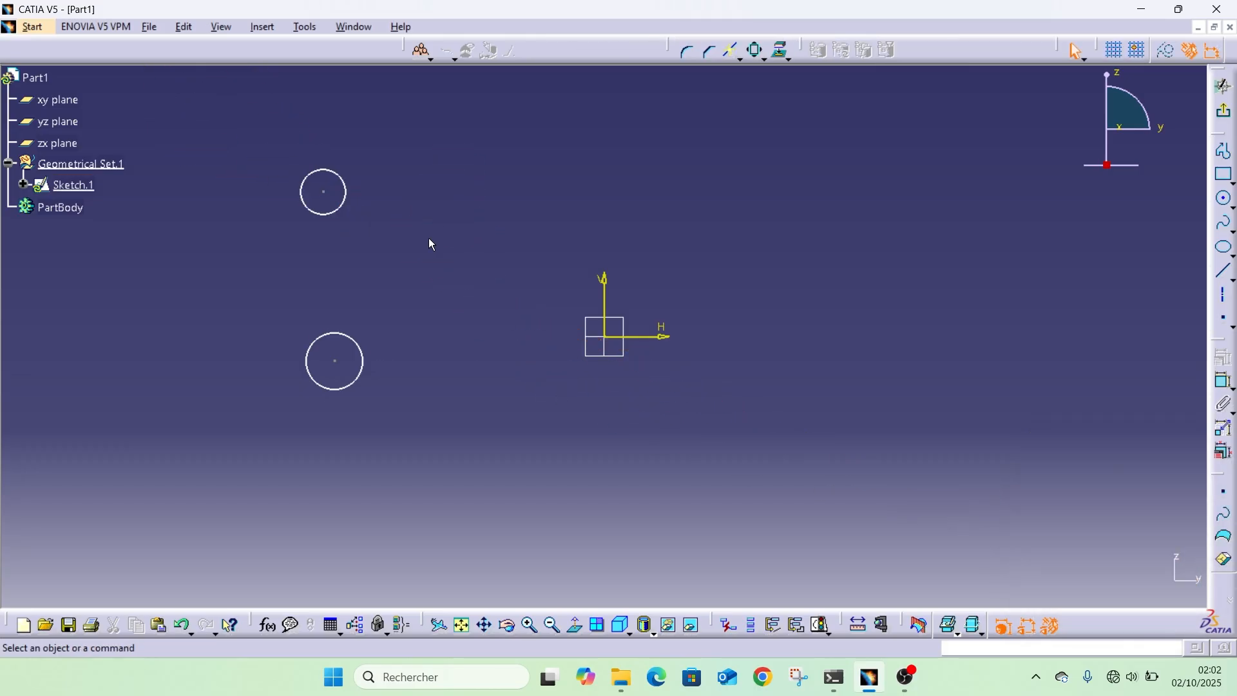
# Step: Offset the upper circle outward by about 31.5 mm, and open and close the offset constraint's definition without changing it
pyautogui.click(767, 63)
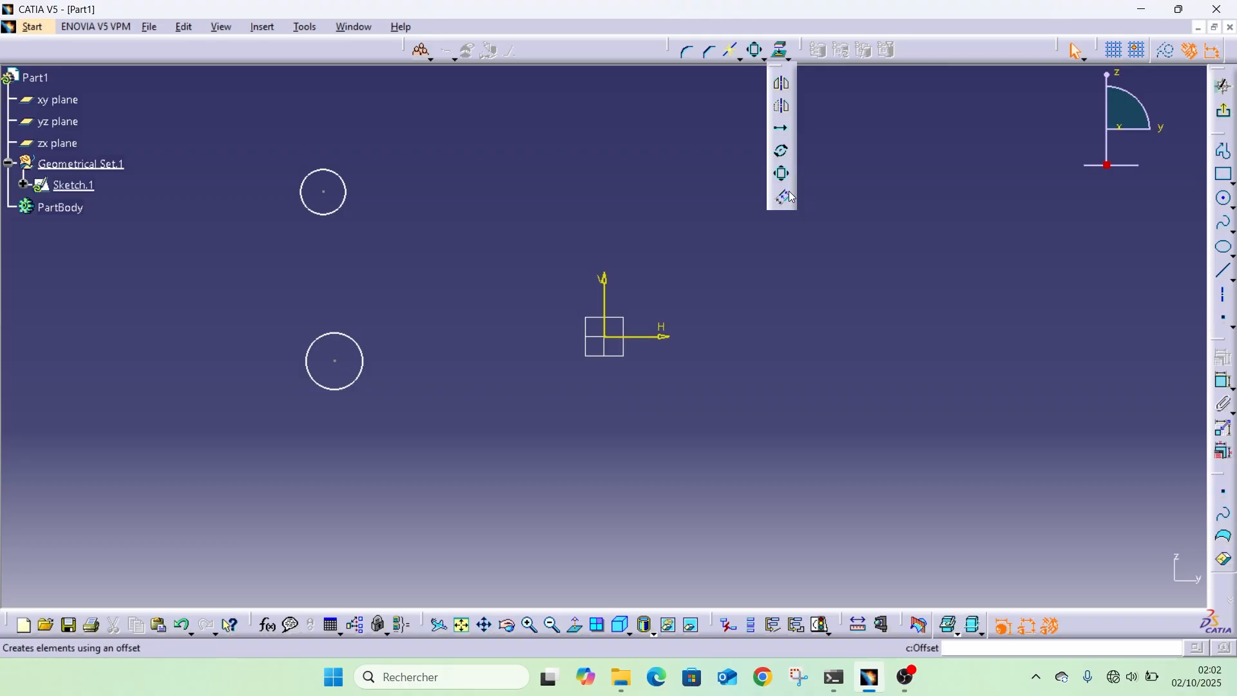
pyautogui.click(784, 200)
pyautogui.click(346, 204)
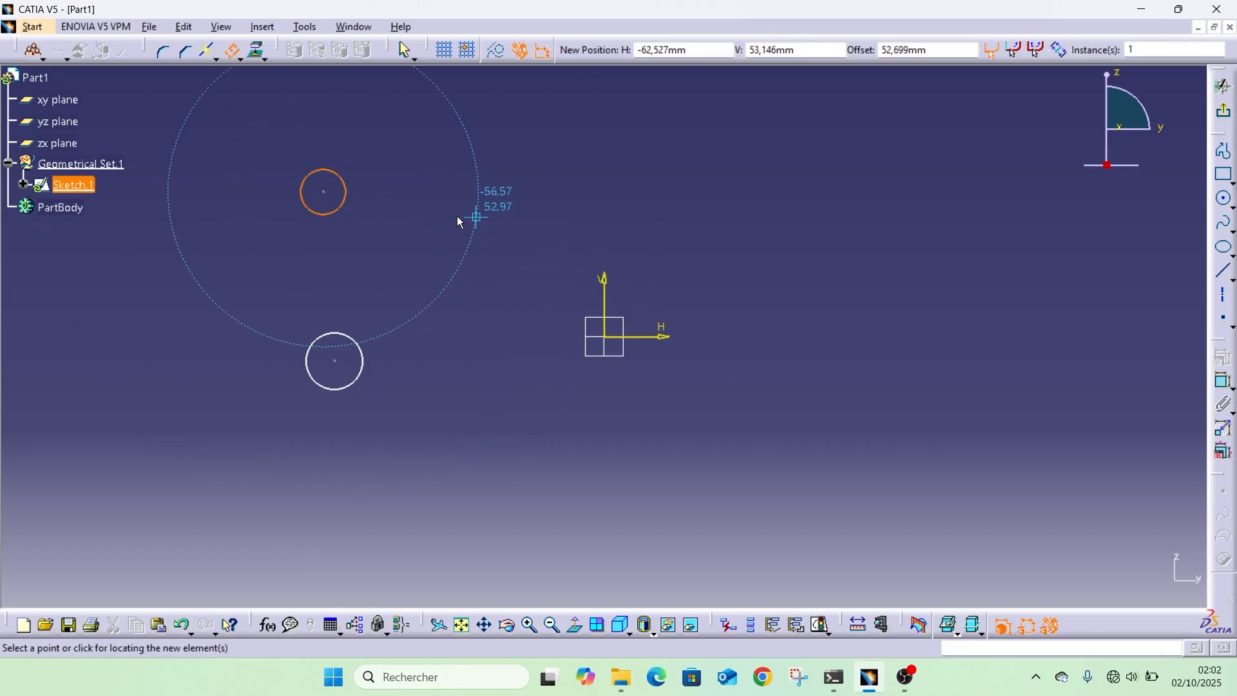
pyautogui.click(410, 219)
pyautogui.click(516, 367)
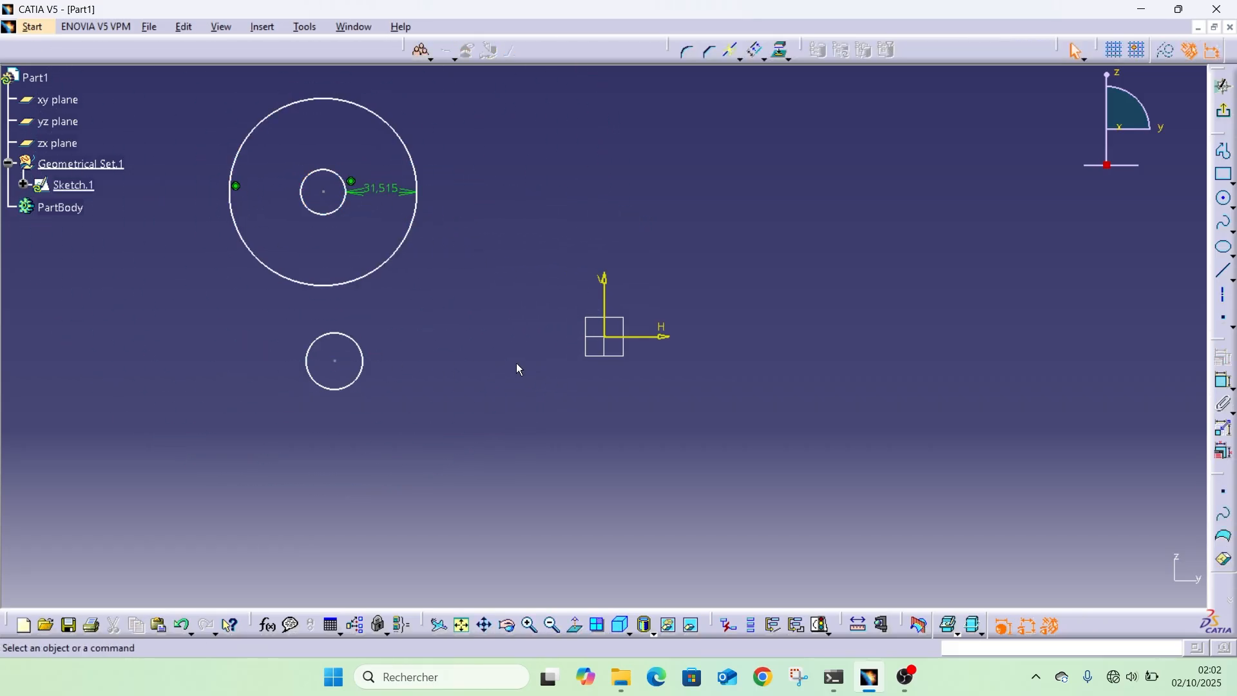
pyautogui.doubleClick(401, 194)
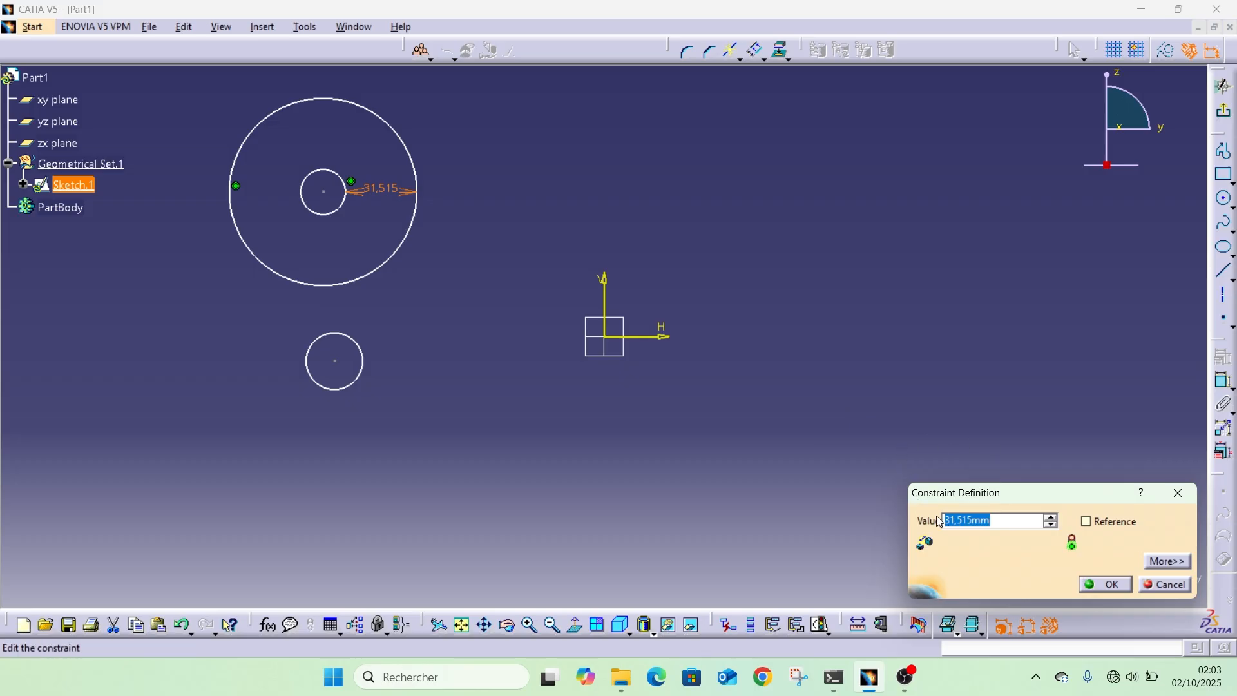
pyautogui.click(1172, 491)
# Step: Detach the 3D element projection tools and the trim and break tools so both groups stay permanently displayed
pyautogui.click(793, 67)
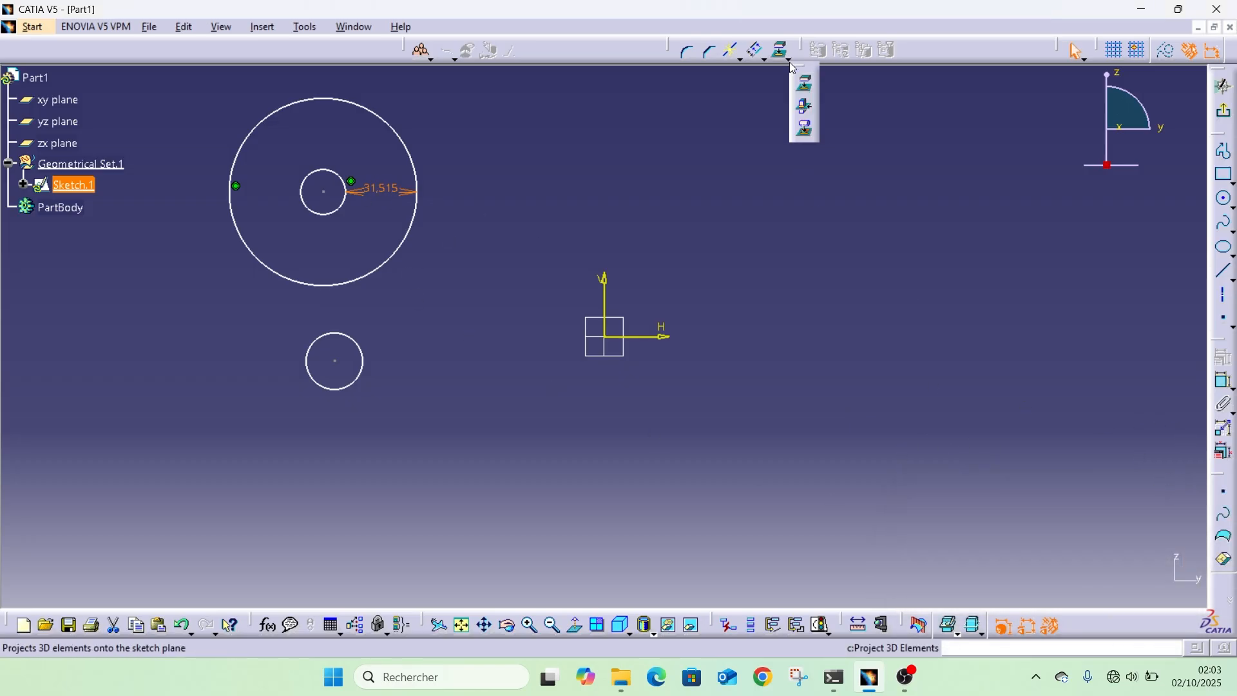
pyautogui.click(791, 65)
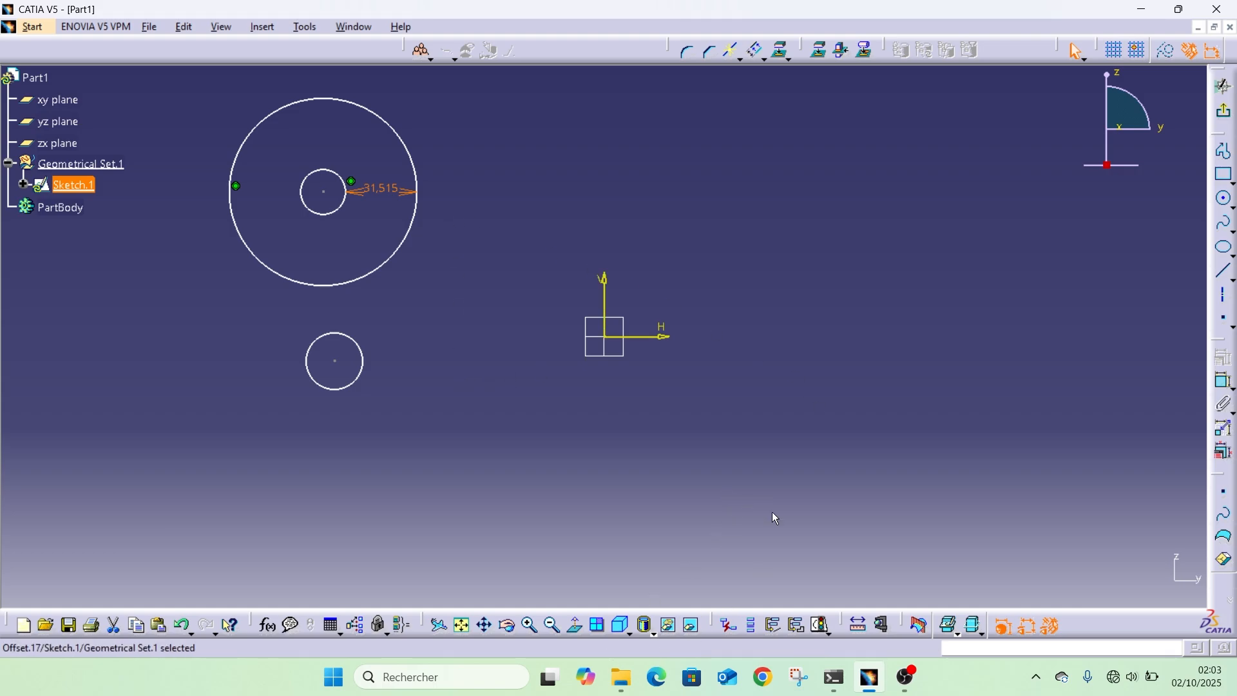
pyautogui.click(741, 59)
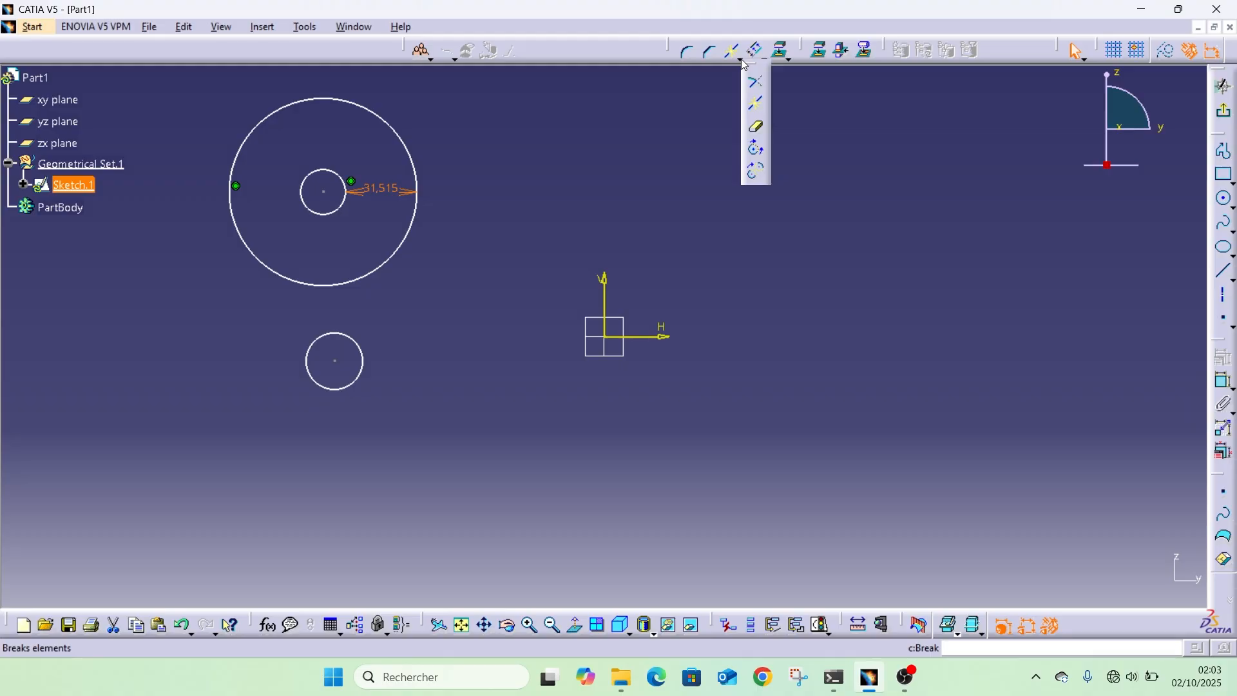
pyautogui.click(745, 64)
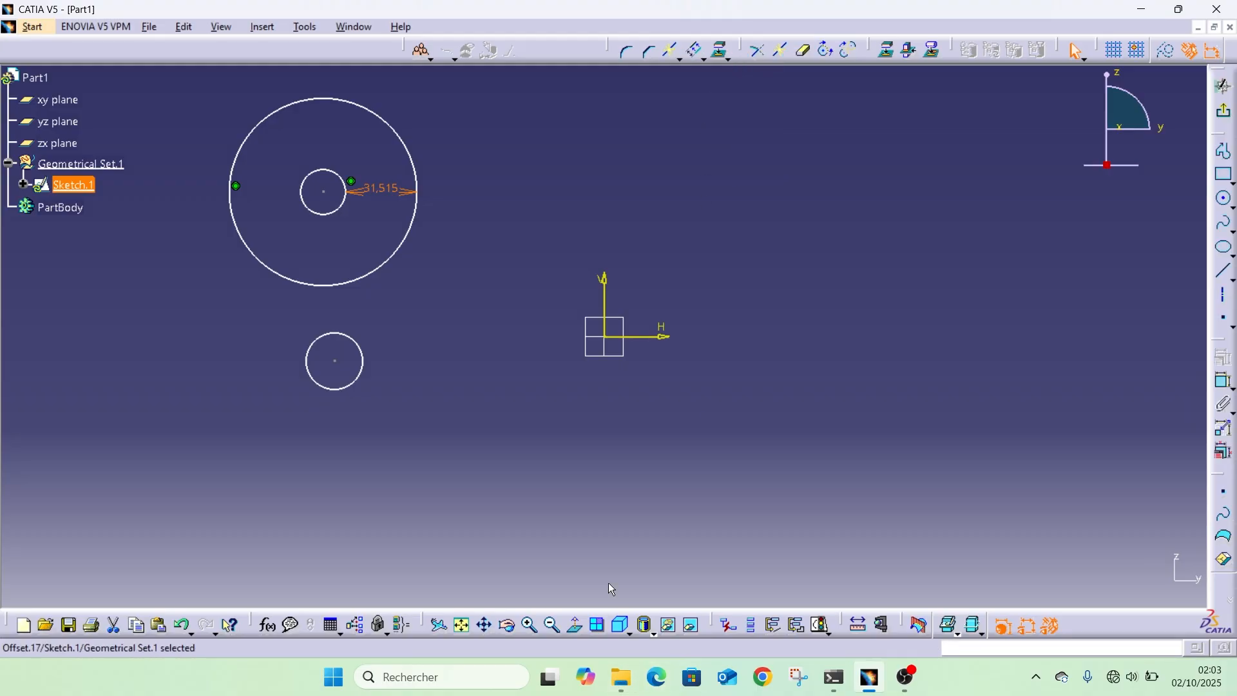